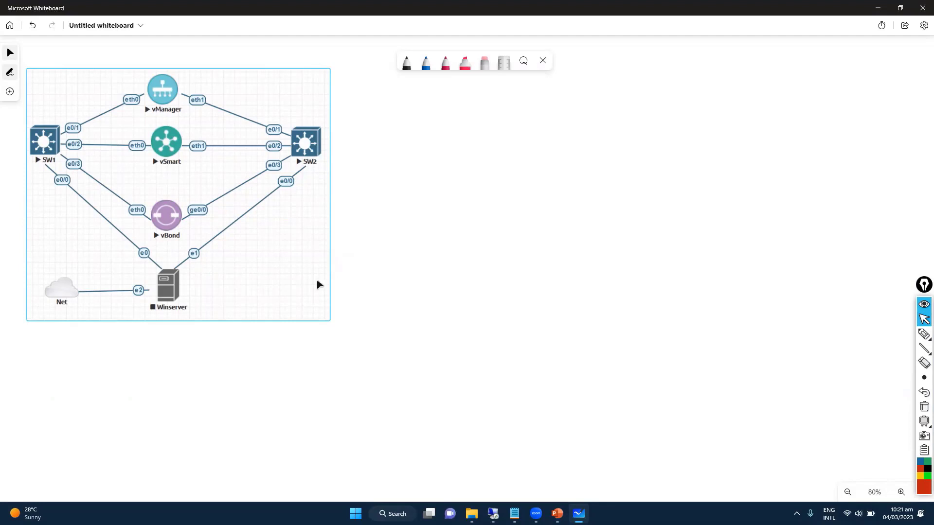
Handwrite 'GNS3 / EVng' above the diagram in black ink and circle GNS3.
left_click(362, 249)
left_click(924, 334)
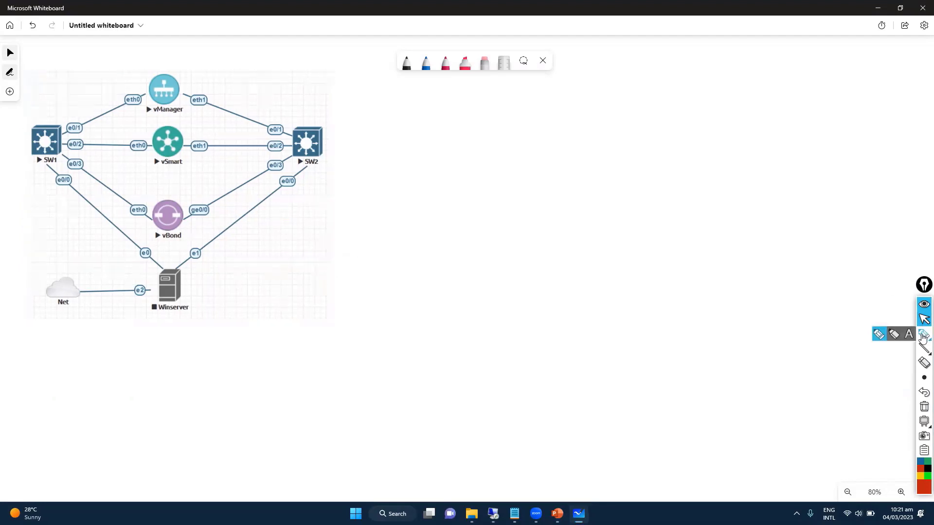
right_click(470, 76)
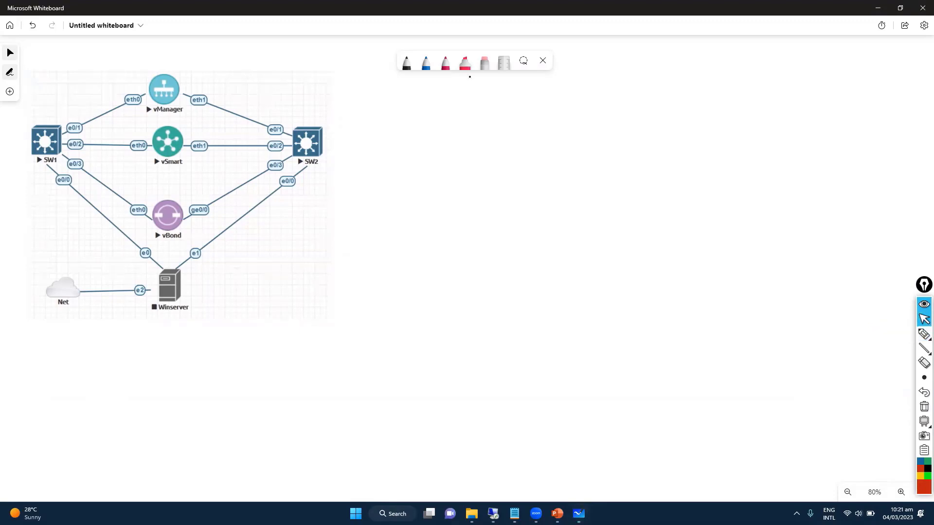
mouse_move(237, 58)
left_mouse_down()
mouse_move(240, 77)
mouse_move(252, 67)
mouse_move(279, 85)
mouse_move(314, 68)
left_mouse_up()
left_click_drag(320, 68, 318, 88)
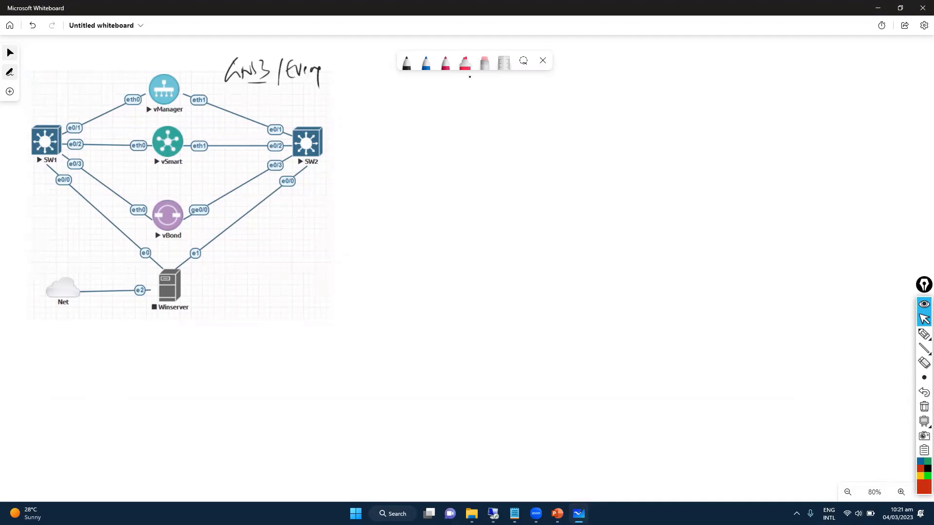
left_click(406, 62)
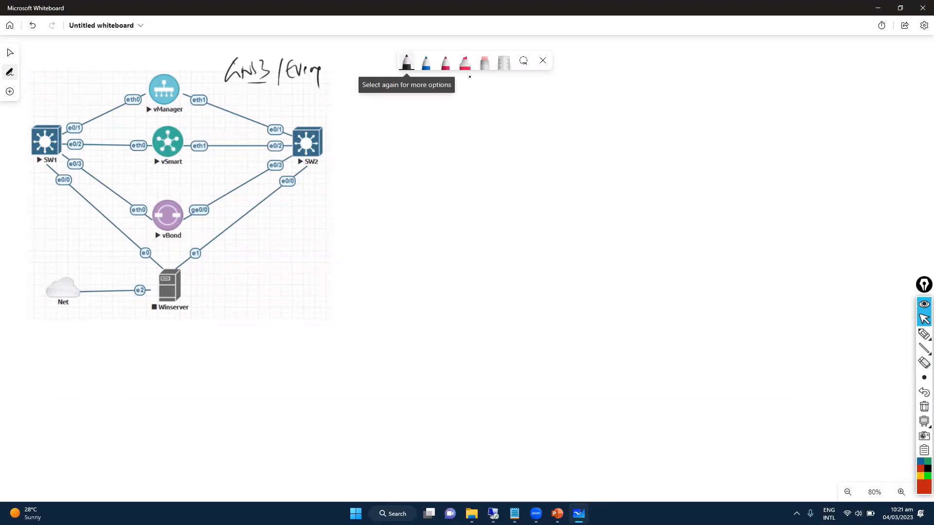
mouse_move(263, 51)
left_mouse_down()
mouse_move(245, 46)
mouse_move(267, 54)
left_mouse_up()
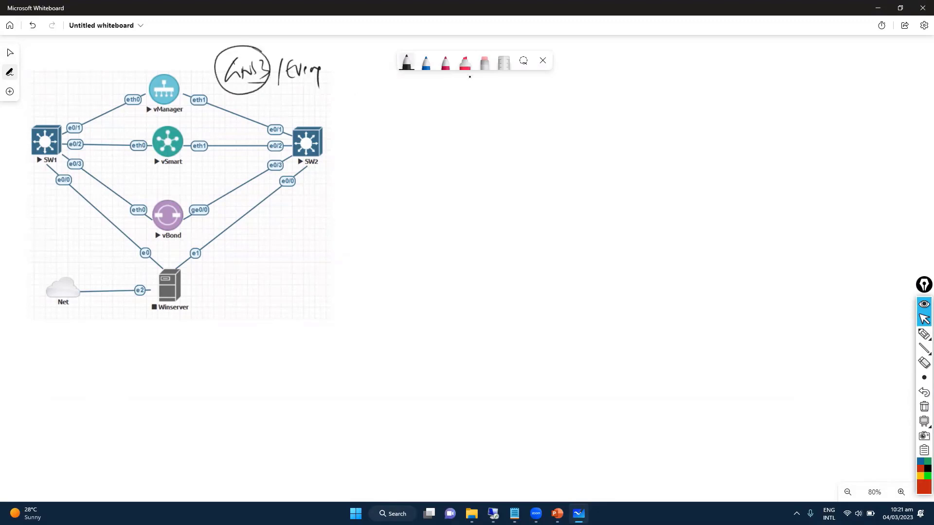
Undo a stray box around Winserver and write 'GUI |' beside the node.
mouse_move(177, 260)
left_mouse_down()
mouse_move(142, 319)
mouse_move(185, 267)
left_mouse_up()
key("ctrl+z")
mouse_move(236, 272)
left_mouse_down()
mouse_move(239, 294)
mouse_move(249, 293)
left_mouse_up()
left_click_drag(255, 281, 262, 293)
left_click_drag(273, 277, 271, 296)
key("ctrl+shift+3")
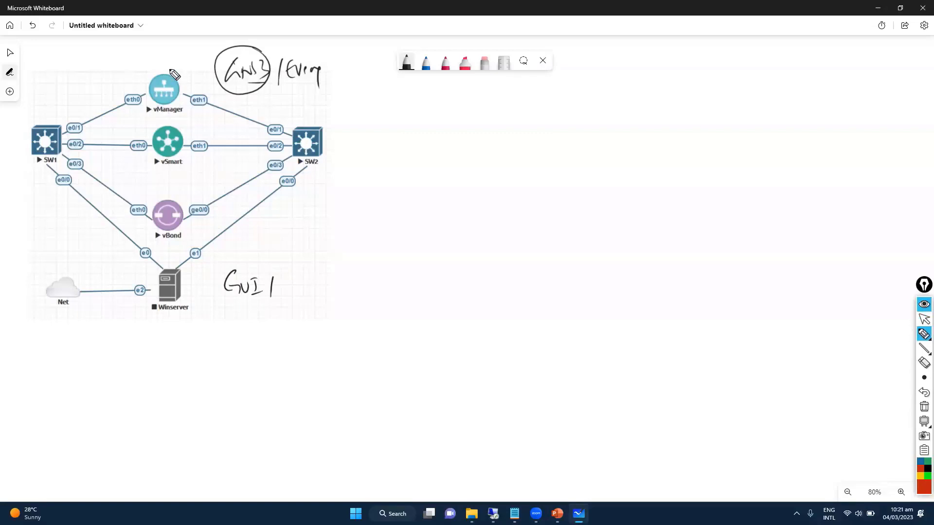
left_click(924, 320)
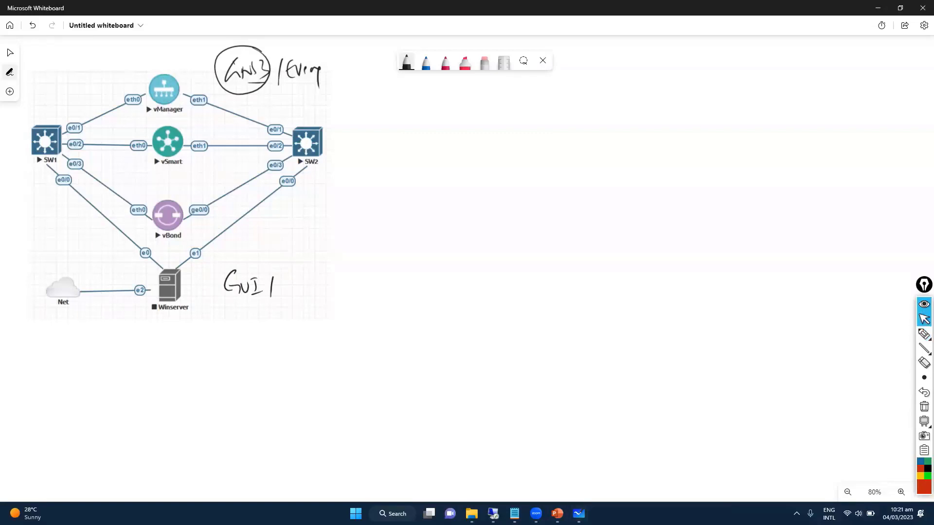
left_click(796, 513)
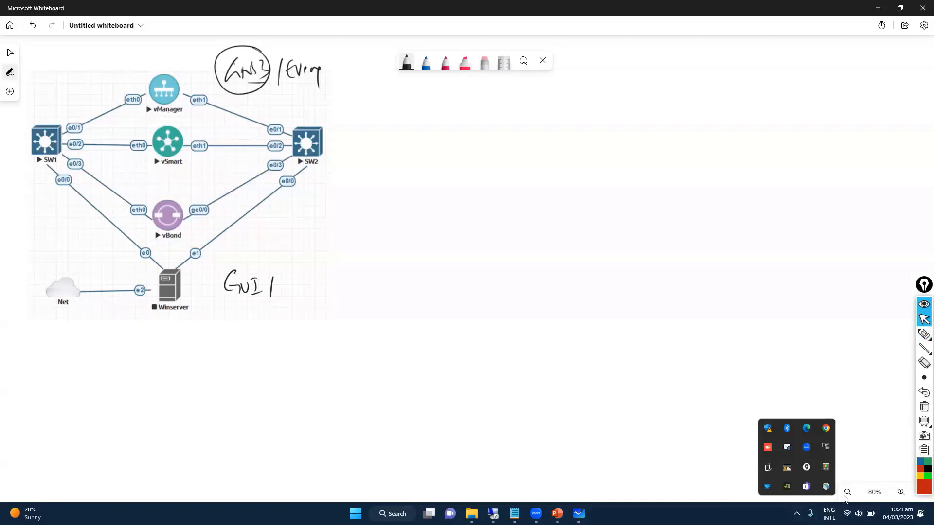
Exit the Epic Pen overlay, then find and launch Epic Pen through a Windows search for 'pen'.
left_click(807, 467)
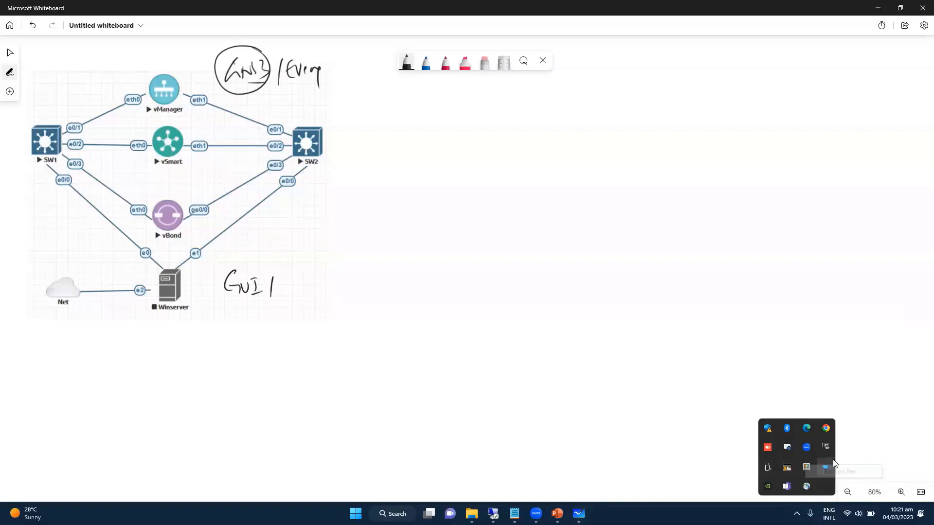
key("super")
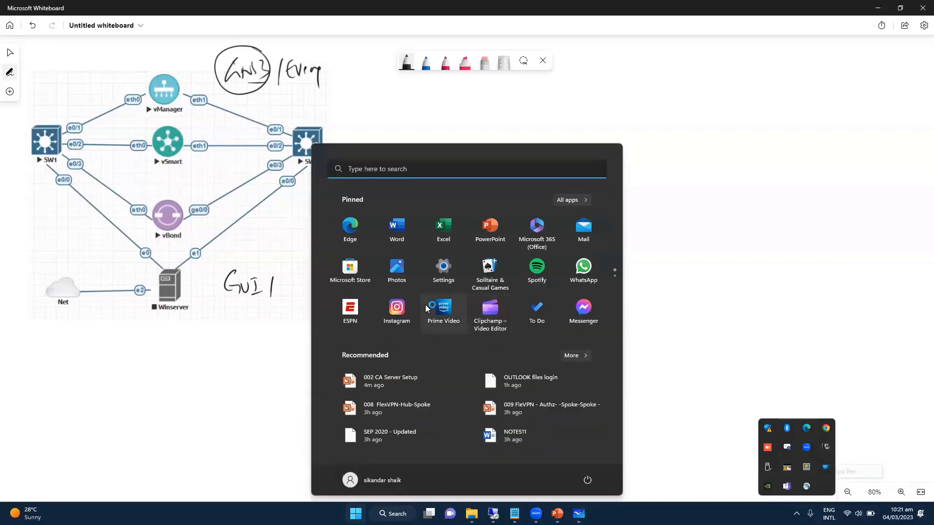
left_click(399, 168)
type("pen")
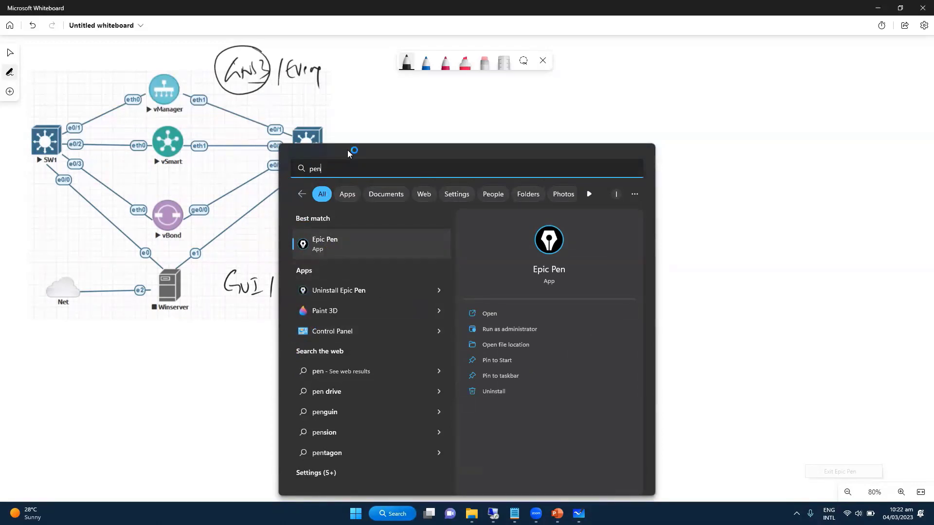
left_click(159, 126)
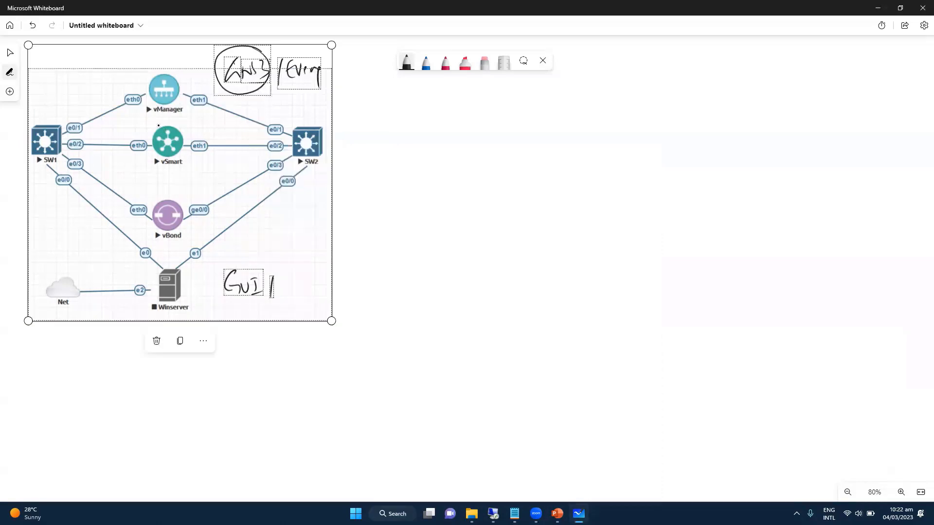
Sketch an arrow, a circle and 'CA' around the GUI note, then undo those strokes.
left_click_drag(270, 277, 268, 296)
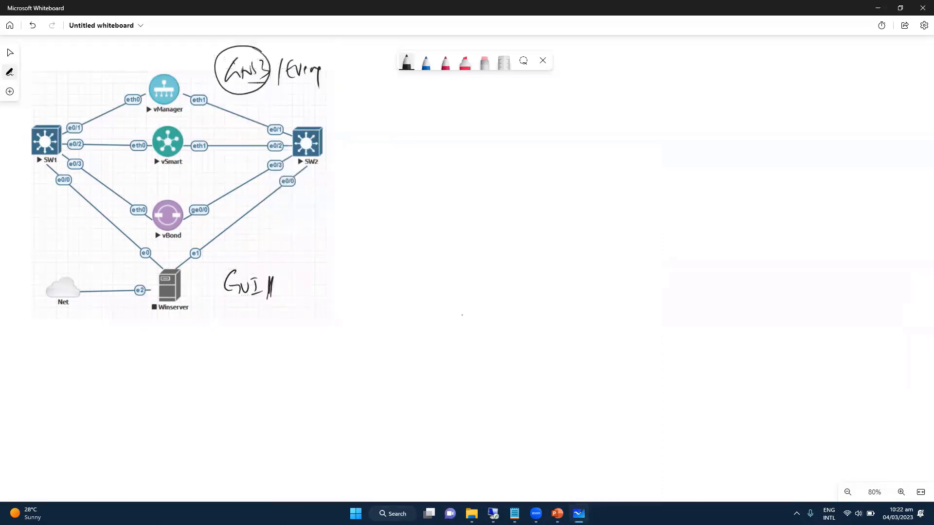
mouse_move(217, 264)
left_mouse_down()
mouse_move(251, 157)
mouse_move(185, 86)
mouse_move(193, 90)
left_mouse_up()
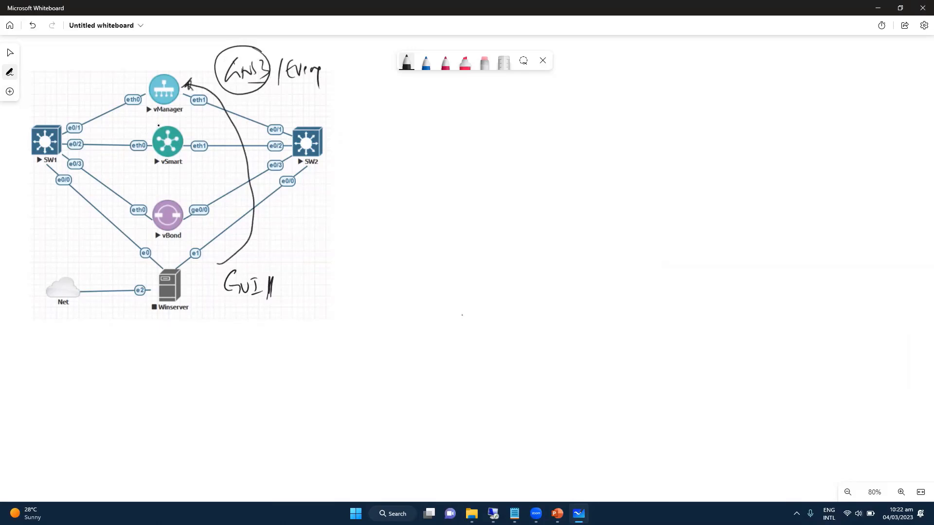
left_click_drag(263, 265, 246, 262)
mouse_move(304, 279)
left_mouse_down()
mouse_move(301, 294)
mouse_move(314, 291)
left_mouse_up()
mouse_move(299, 286)
left_mouse_down()
mouse_move(312, 284)
mouse_move(313, 296)
left_mouse_up()
left_click_drag(295, 302, 314, 301)
key("ctrl+z")
key("ctrl+z")
key("ctrl+z")
key("ctrl+z")
key("ctrl+z")
key("ctrl+z")
key("ctrl+z")
key("ctrl+z")
key("ctrl+z")
key("ctrl+z")
key("ctrl+z")
key("ctrl+z")
key("ctrl+z")
key("ctrl+z")
key("ctrl+z")
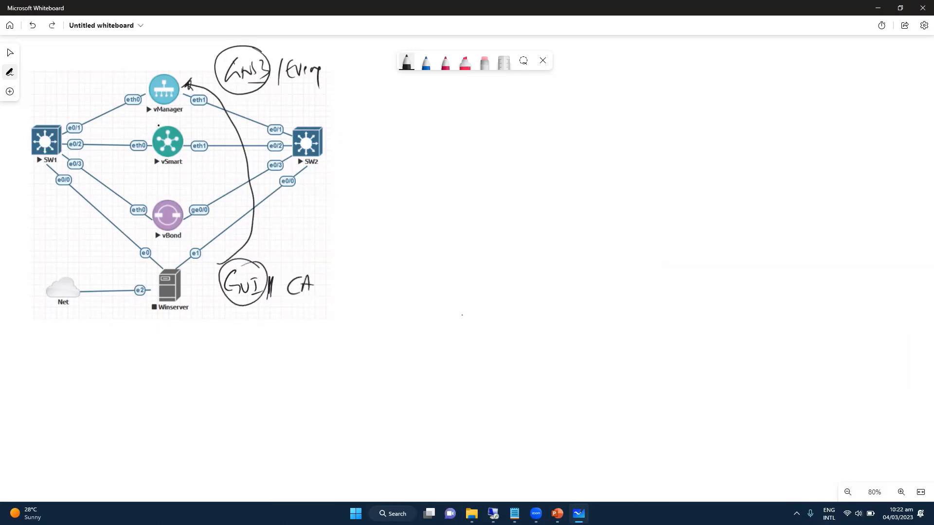
key("ctrl+z")
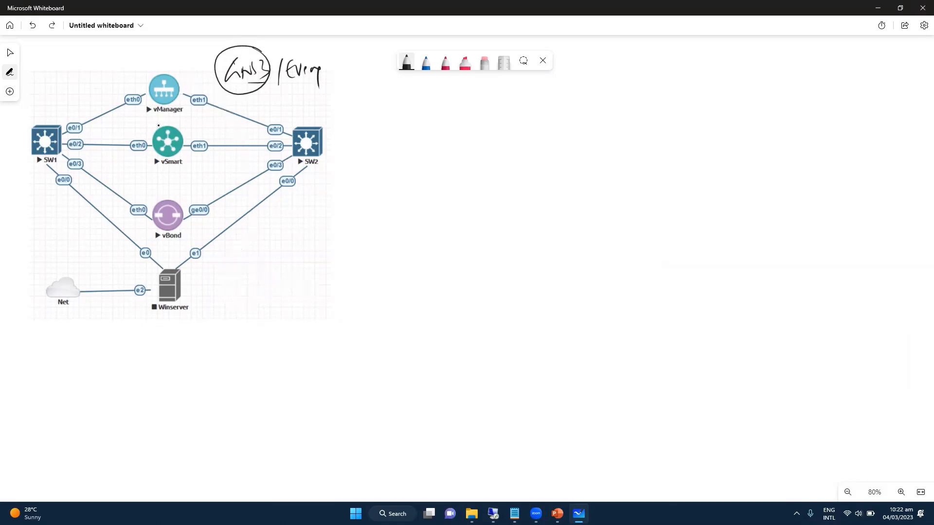
Rewrite the note as underlined 'GUI/CA' with an arrow down to 'PC' and 'Server'.
left_click_drag(231, 279, 231, 294)
left_click_drag(235, 286, 259, 305)
left_click_drag(244, 307, 244, 335)
left_click_drag(241, 328, 248, 327)
left_click_drag(223, 360, 224, 354)
left_click_drag(241, 347, 241, 358)
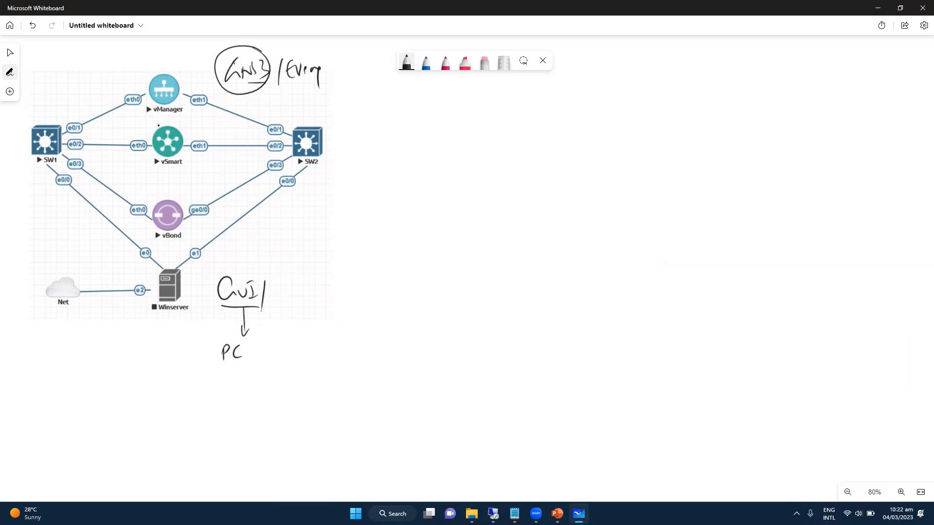
left_click_drag(291, 284, 279, 302)
mouse_move(292, 297)
left_mouse_down()
mouse_move(296, 282)
mouse_move(302, 296)
left_mouse_up()
mouse_move(291, 292)
left_mouse_down()
mouse_move(313, 307)
mouse_move(267, 337)
left_mouse_up()
left_click_drag(275, 333, 294, 331)
left_click_drag(294, 331, 320, 333)
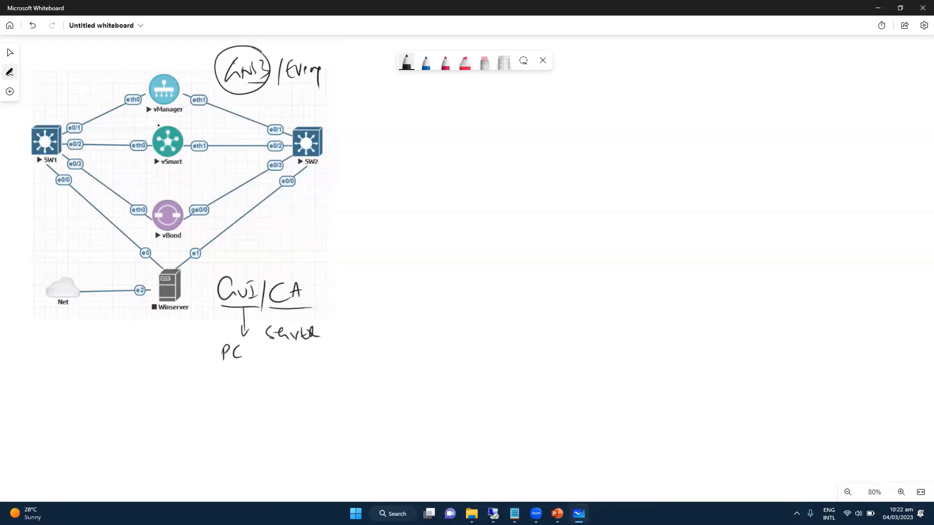
left_click_drag(312, 280, 310, 309)
Relaunch Epic Pen by searching 'pen' from the Start menu.
key("super")
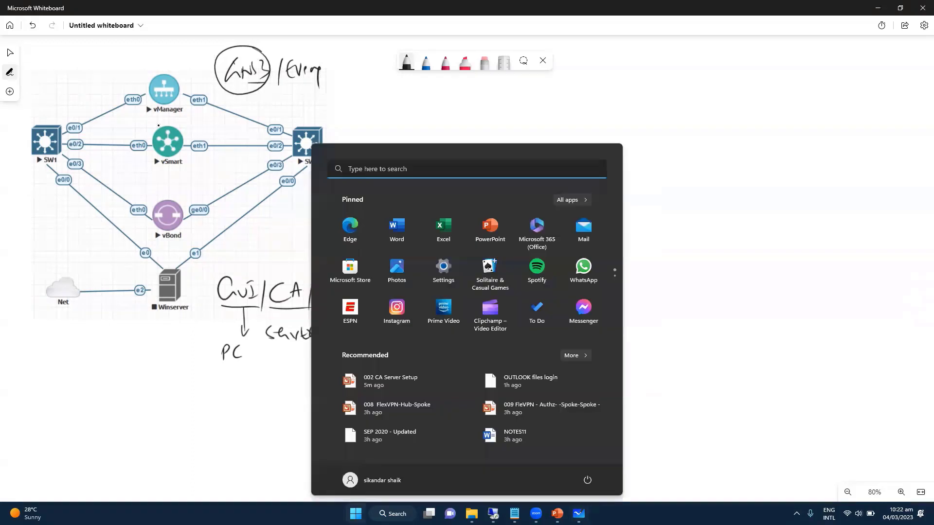
type("e")
key("BackSpace")
type("pen")
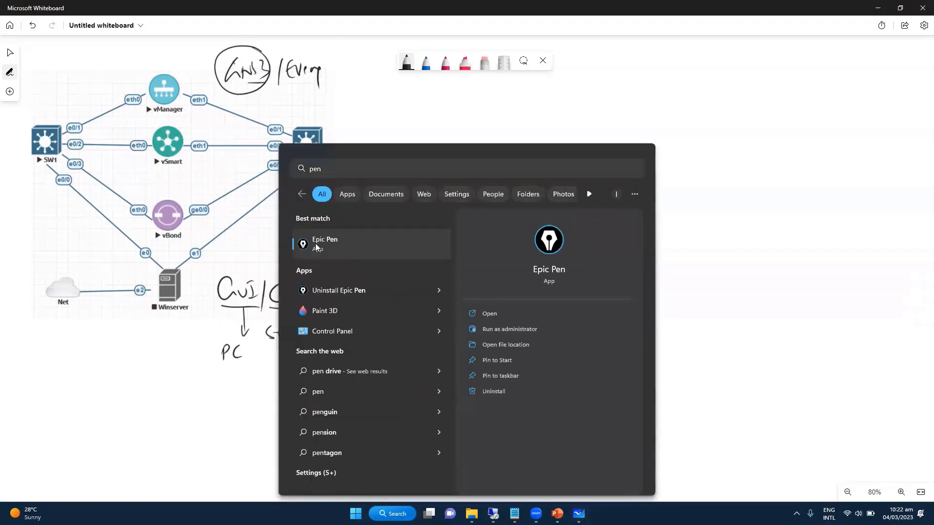
left_click(318, 246)
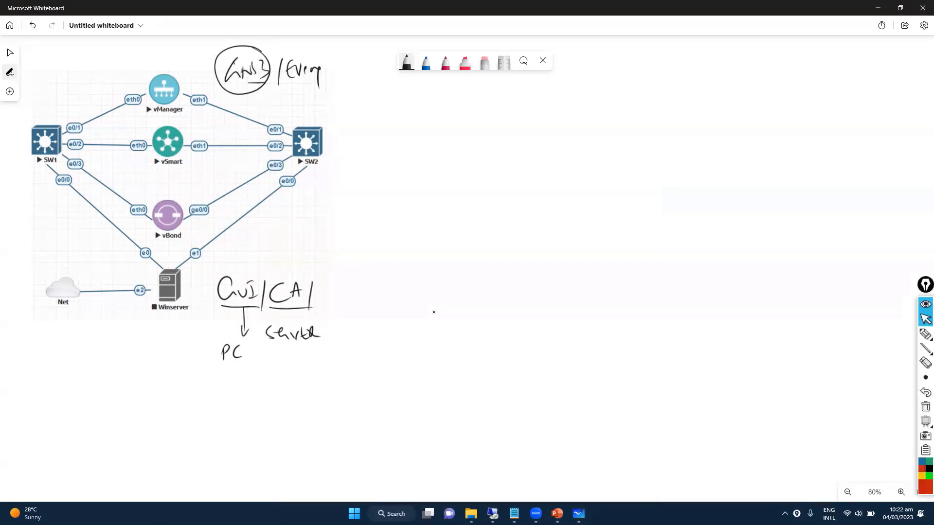
Label Winserver's e1 and e0 links as VPN links, add 'Internet', and circle the Net cloud.
left_click(926, 334)
key("Escape")
left_click_drag(204, 250, 242, 244)
mouse_move(96, 252)
left_mouse_down()
mouse_move(105, 261)
mouse_move(125, 251)
mouse_move(112, 253)
mouse_move(149, 255)
mouse_move(134, 291)
mouse_move(140, 280)
mouse_move(108, 314)
mouse_move(118, 302)
mouse_move(130, 312)
mouse_move(148, 304)
left_mouse_up()
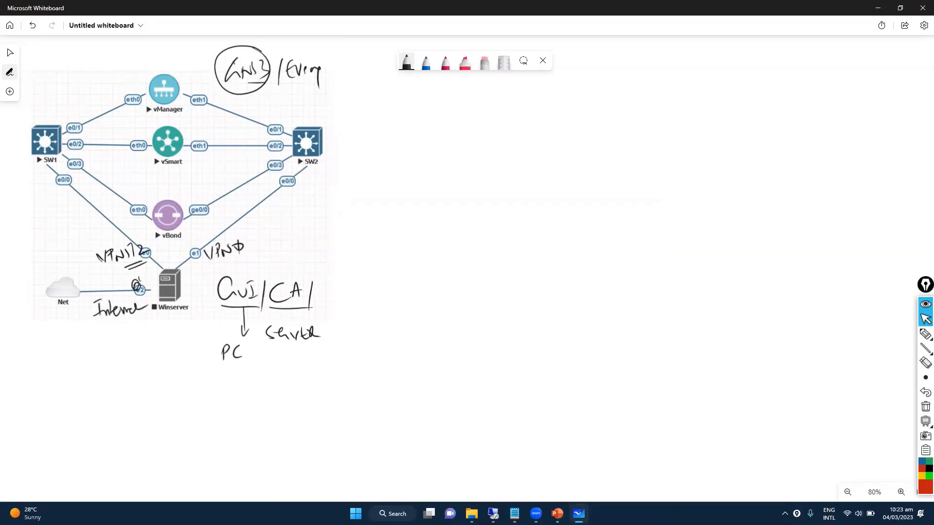
mouse_move(78, 290)
left_mouse_down()
mouse_move(73, 277)
mouse_move(49, 325)
mouse_move(80, 287)
left_mouse_up()
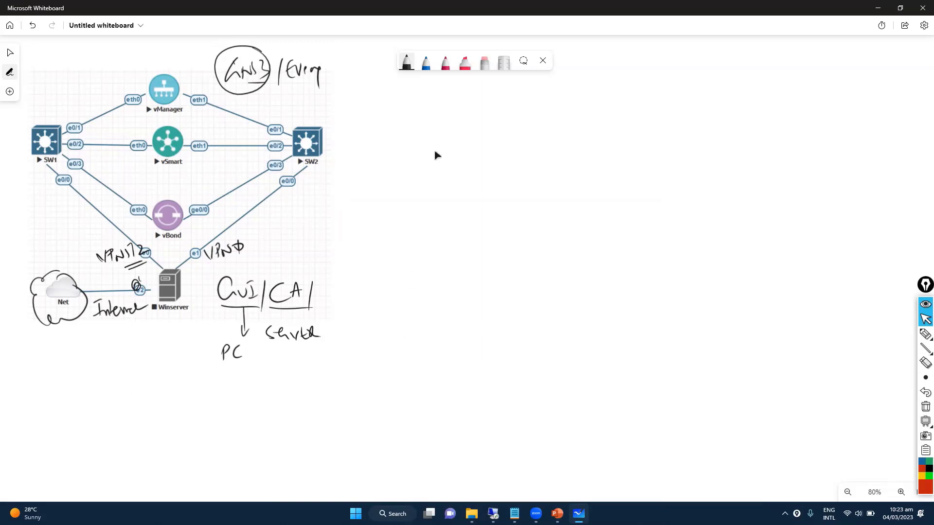
key("Escape")
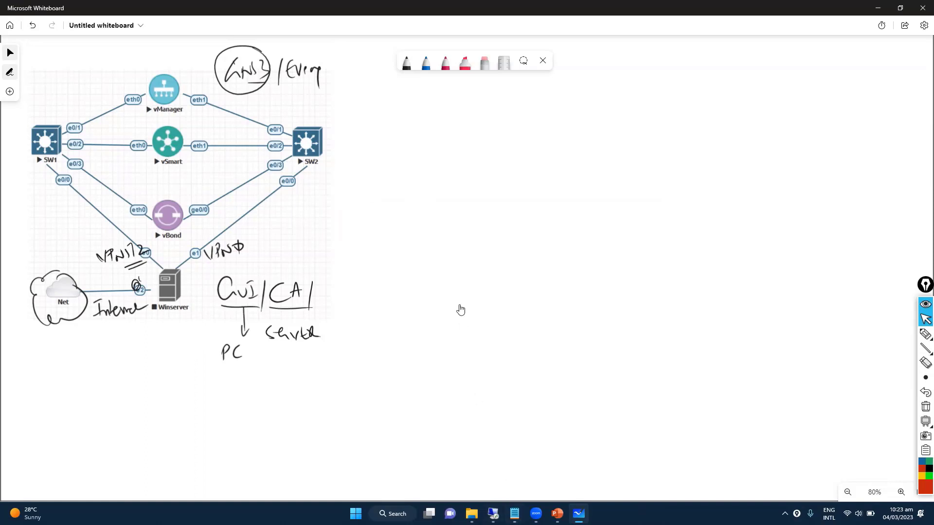
Write 'GNS3 => PC' in black in the empty area and underline it in red.
left_click(407, 63)
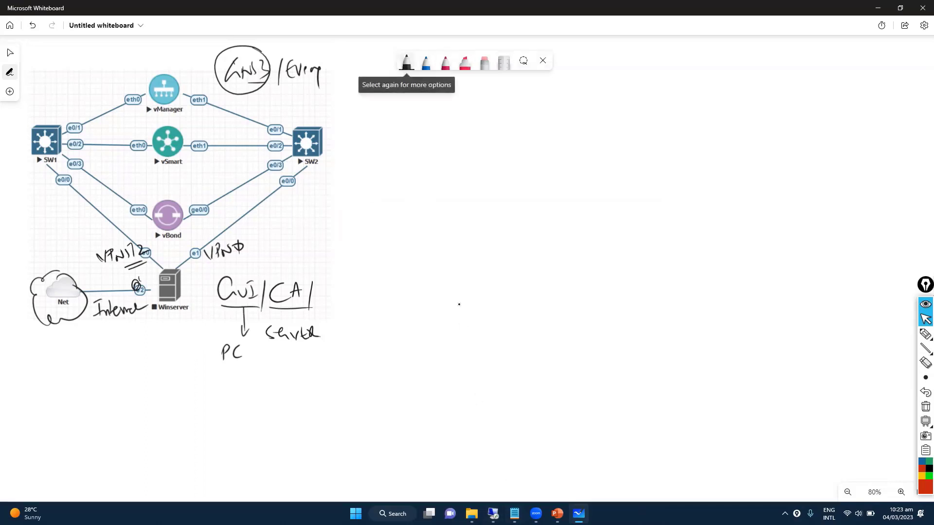
mouse_move(456, 95)
left_mouse_down()
mouse_move(465, 113)
mouse_move(479, 101)
mouse_move(488, 113)
left_mouse_up()
left_click_drag(501, 104, 523, 96)
left_click_drag(523, 95, 540, 110)
left_click_drag(556, 102, 570, 104)
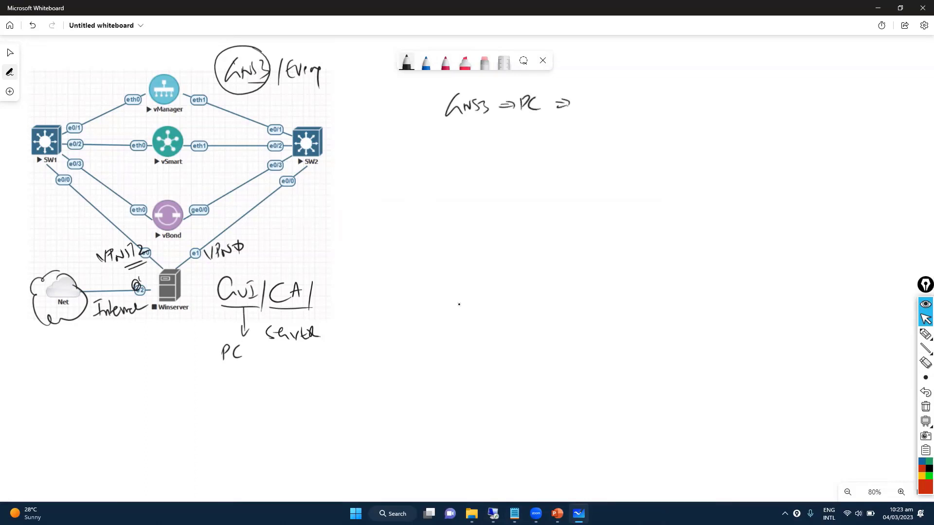
left_click(445, 62)
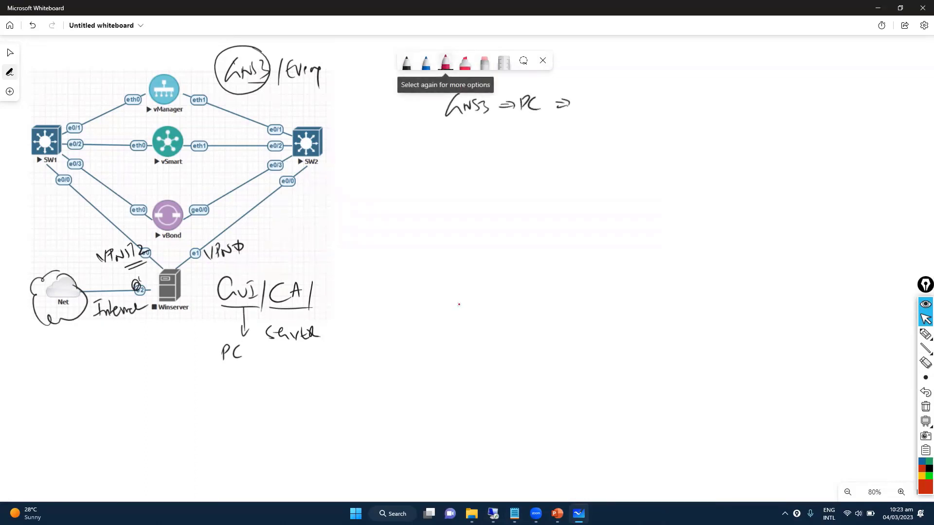
left_click_drag(473, 118, 549, 120)
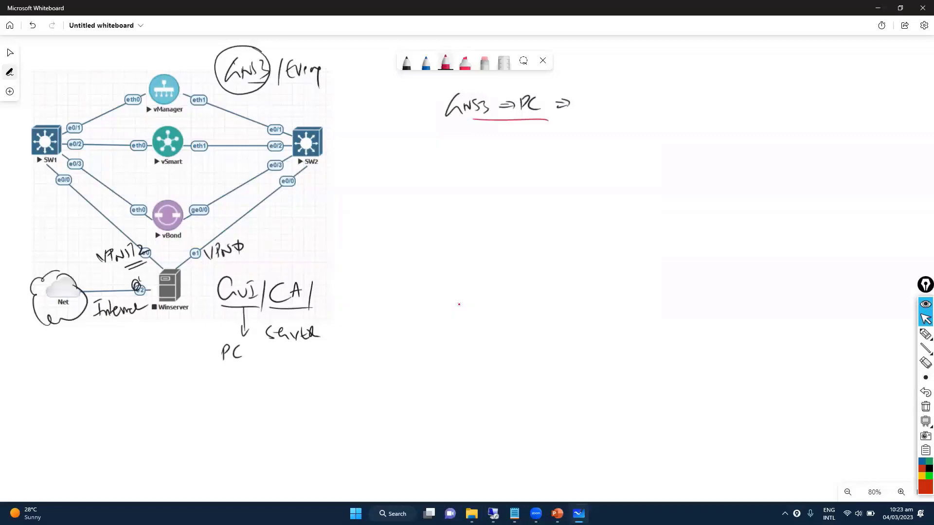
Write a red, double-underlined 'VMware / GNS3 topology =>' line with a brace before it.
left_click_drag(589, 93, 594, 108)
mouse_move(595, 108)
left_mouse_down()
mouse_move(607, 100)
mouse_move(662, 108)
left_mouse_up()
left_click_drag(678, 95, 672, 116)
left_click_drag(606, 115, 645, 117)
mouse_move(699, 93)
left_mouse_down()
mouse_move(687, 99)
mouse_move(695, 109)
left_mouse_up()
mouse_move(697, 110)
left_mouse_down()
mouse_move(781, 106)
mouse_move(795, 110)
mouse_move(793, 120)
left_mouse_up()
left_click_drag(805, 104, 823, 109)
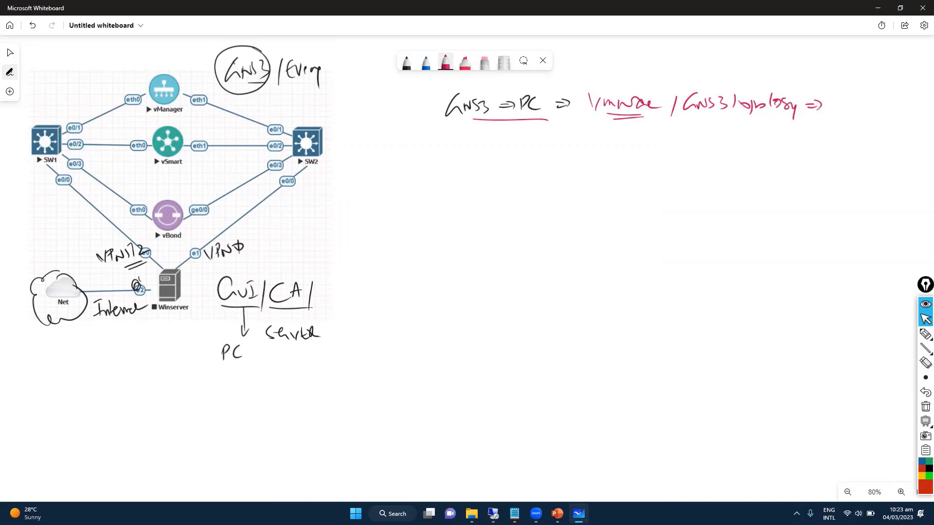
mouse_move(582, 88)
left_mouse_down()
mouse_move(577, 145)
mouse_move(579, 108)
left_mouse_up()
Start a second red line reading 'Run PC-appliance'.
left_click_drag(583, 102, 584, 117)
mouse_move(579, 127)
left_mouse_down()
mouse_move(590, 144)
mouse_move(622, 133)
left_mouse_up()
left_click_drag(628, 134, 642, 148)
left_click_drag(644, 134, 663, 146)
left_click_drag(667, 141, 680, 142)
left_click_drag(681, 144, 707, 151)
mouse_move(714, 137)
left_mouse_down()
mouse_move(715, 151)
mouse_move(726, 145)
left_mouse_up()
left_click_drag(730, 140, 750, 144)
left_click_drag(752, 136, 774, 145)
End the line with 'GNS3 =>', then circle PC and arrow it down to 'Windows / Server'.
left_click_drag(786, 138, 800, 146)
mouse_move(807, 135)
left_mouse_down()
mouse_move(803, 147)
mouse_move(818, 147)
left_mouse_up()
left_click_drag(833, 139, 843, 143)
left_click_drag(845, 136, 846, 145)
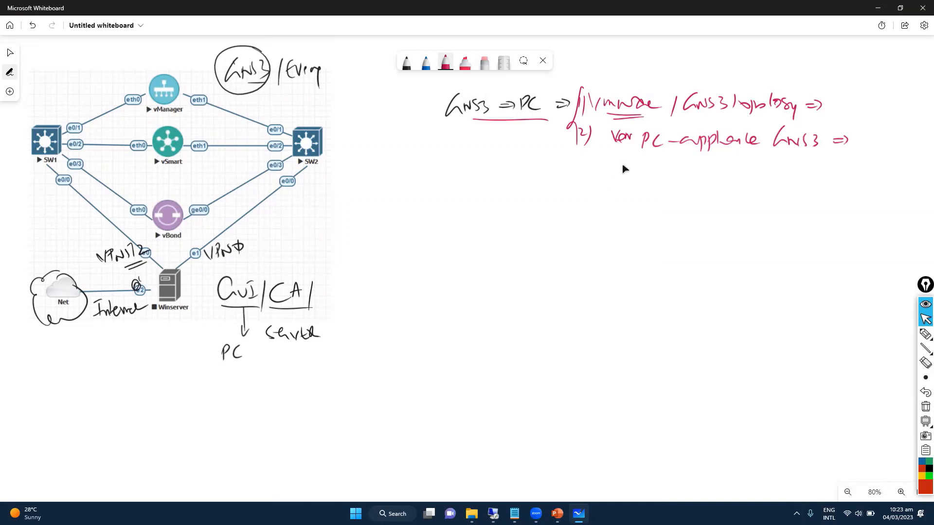
left_click_drag(533, 82, 511, 157)
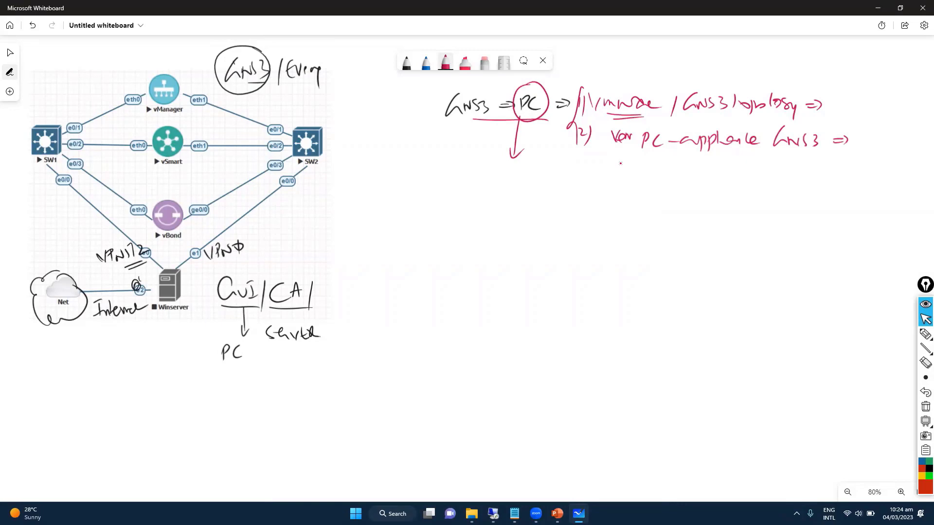
mouse_move(494, 173)
left_mouse_down()
mouse_move(515, 188)
mouse_move(567, 192)
mouse_move(620, 185)
mouse_move(637, 201)
left_mouse_up()
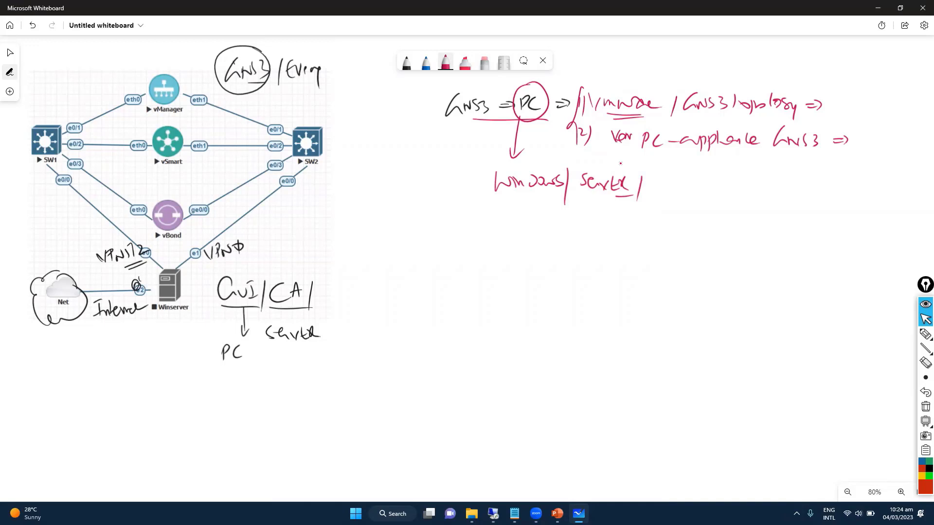
Write 'SVPN => Remote VPN' and 'ISL =>' in blue beside the Windows Server note.
left_click(425, 62)
mouse_move(687, 178)
left_mouse_down()
mouse_move(695, 190)
mouse_move(714, 181)
mouse_move(738, 191)
left_mouse_up()
left_click_drag(693, 197, 720, 200)
left_click_drag(759, 181, 831, 180)
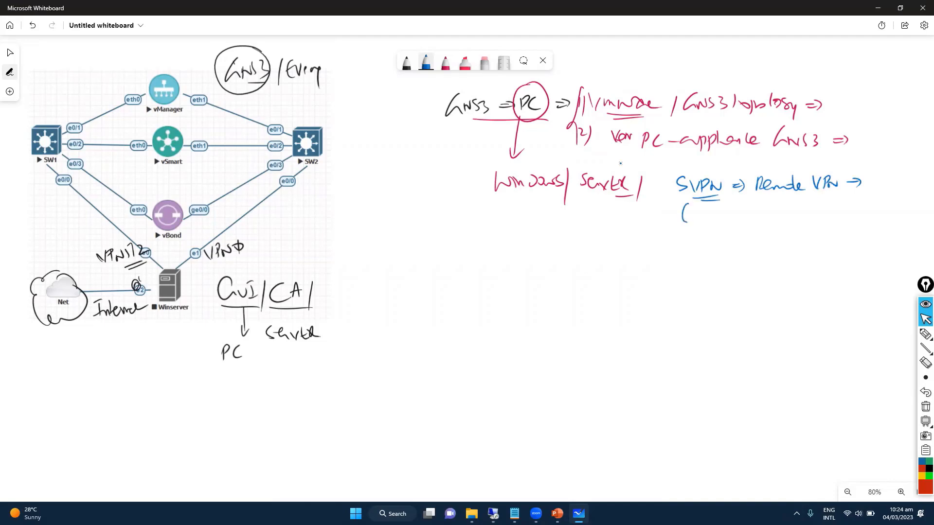
mouse_move(677, 228)
left_mouse_down()
mouse_move(700, 208)
mouse_move(711, 226)
mouse_move(740, 219)
left_mouse_up()
key("Escape")
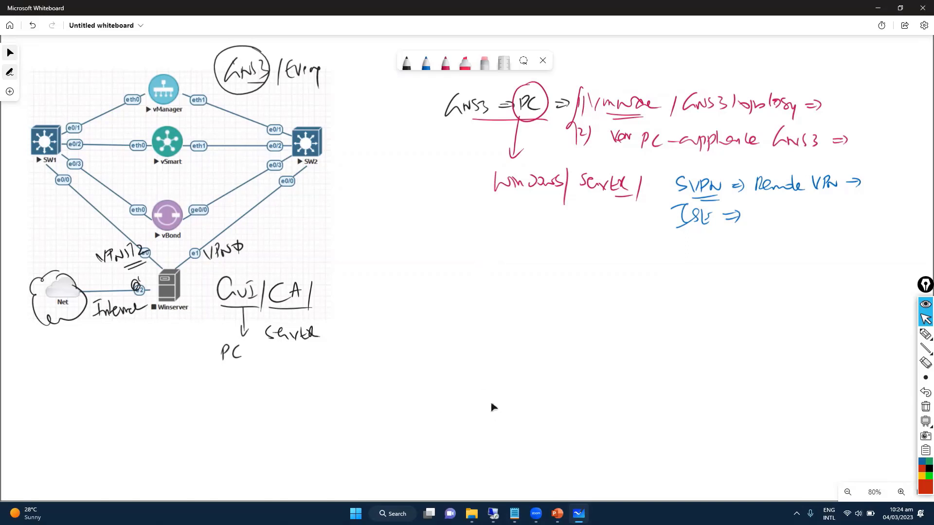
Box the VMware / GNS3 topology line in blue with a pointing arrow, then return to the RDP session.
mouse_move(581, 90)
left_mouse_down()
mouse_move(695, 79)
mouse_move(835, 105)
mouse_move(581, 115)
left_mouse_up()
left_click_drag(688, 57, 688, 80)
left_click_drag(694, 55, 694, 80)
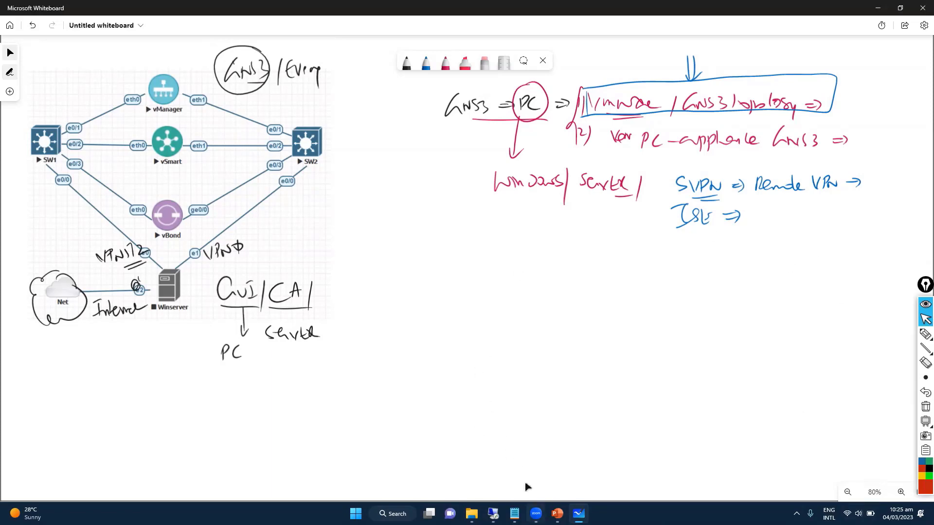
left_click(493, 513)
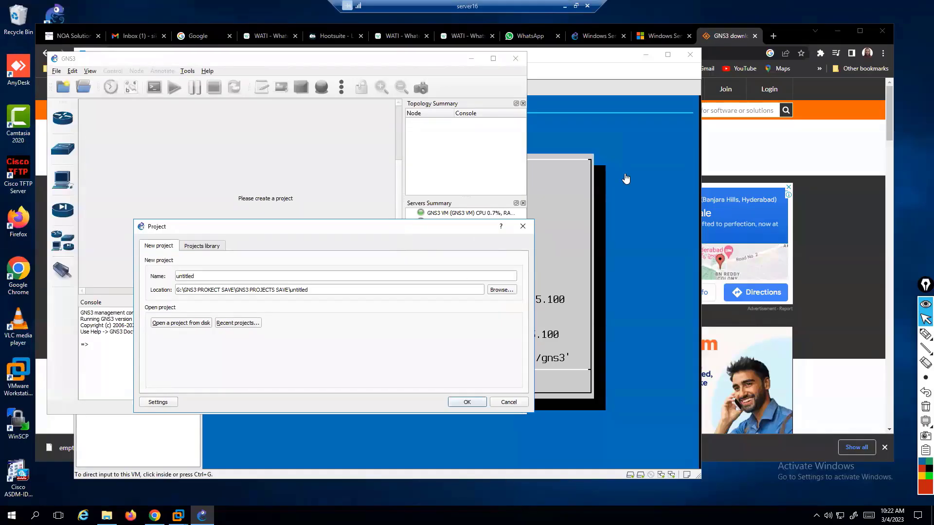
Close the WhatsApp, WATI and Hootsuite tabs and switch to the Windows Server 2012 R2 download page.
left_click(821, 89)
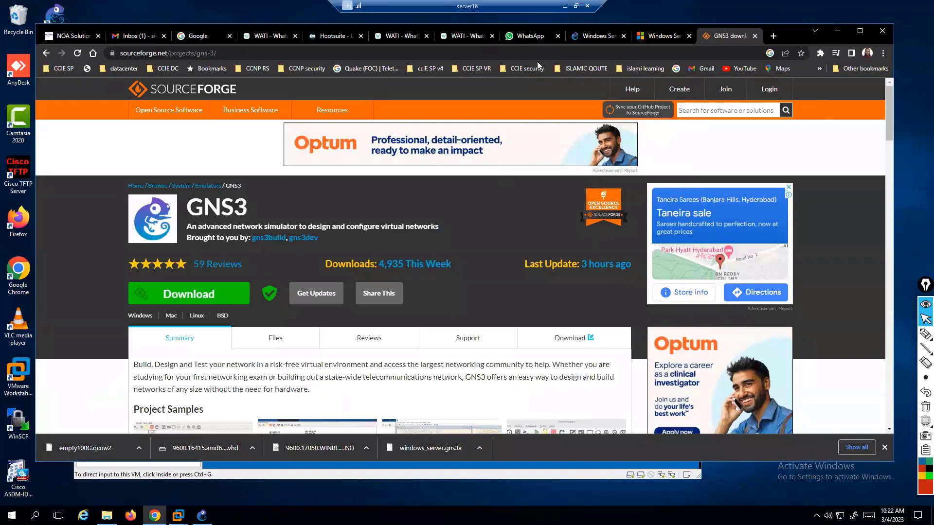
left_click(557, 36)
left_click(492, 36)
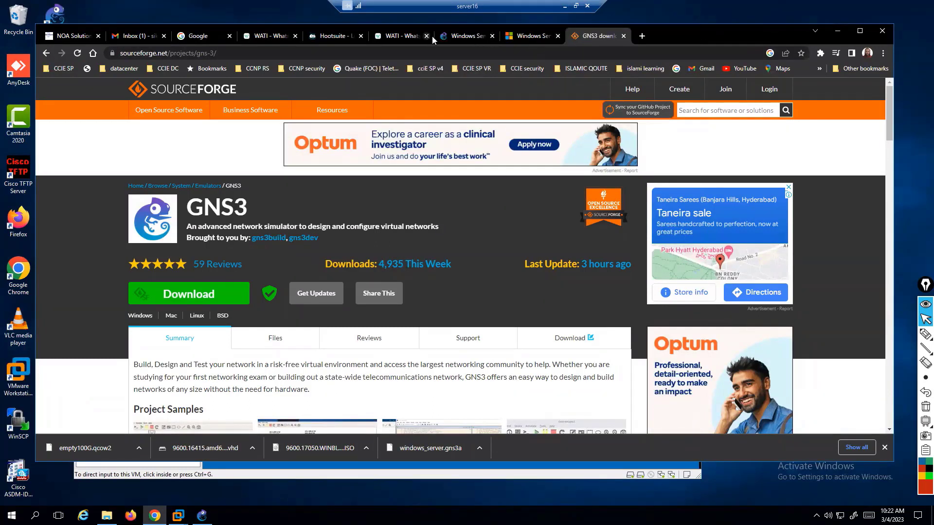
left_click(426, 36)
left_click(361, 36)
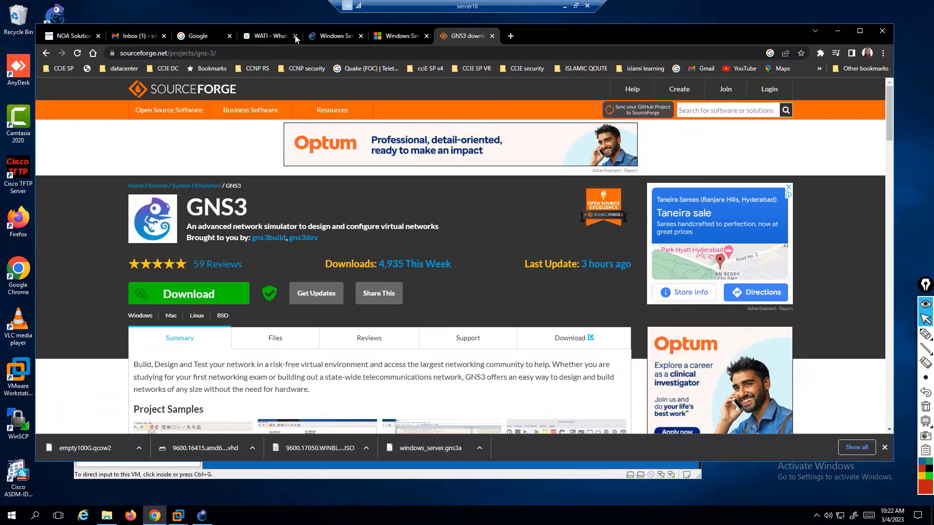
left_click(295, 36)
left_click(271, 36)
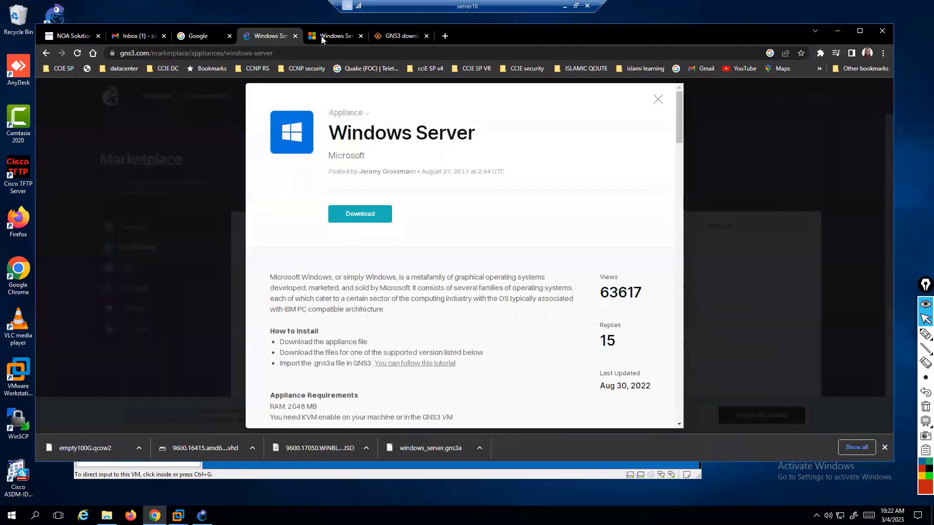
left_click(336, 36)
Highlight 'Windows Server 2012' in the heading, circle the VHD and ISO options, then clear the marks.
scroll(367, 230, "up", 1)
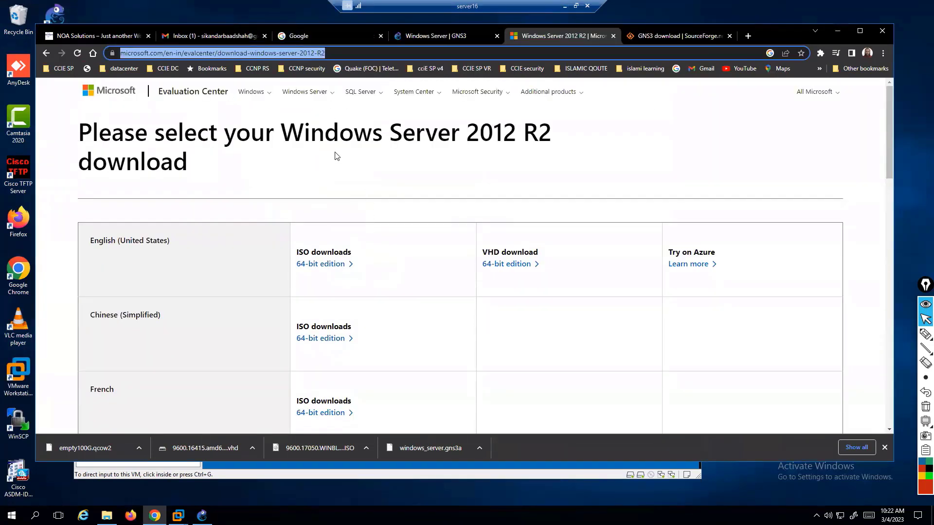
left_click(334, 52)
key("ctrl+a")
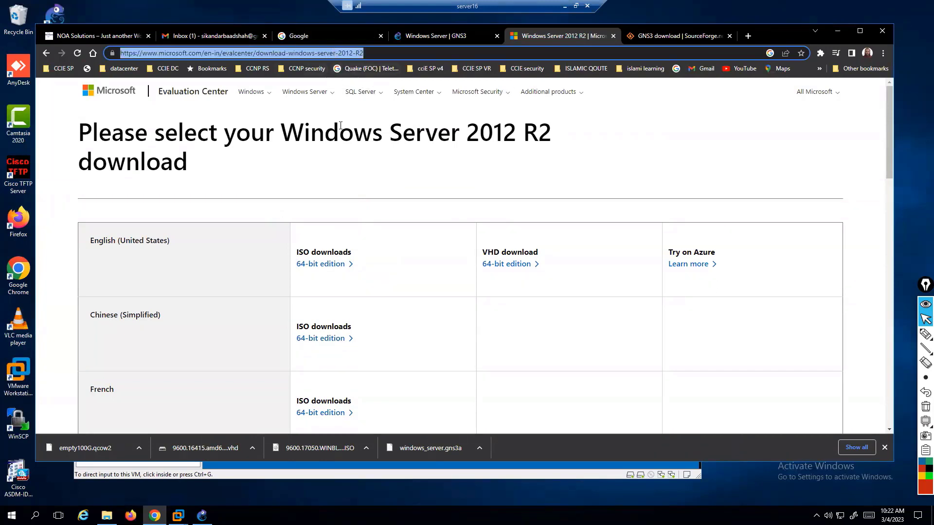
left_click_drag(339, 132, 516, 142)
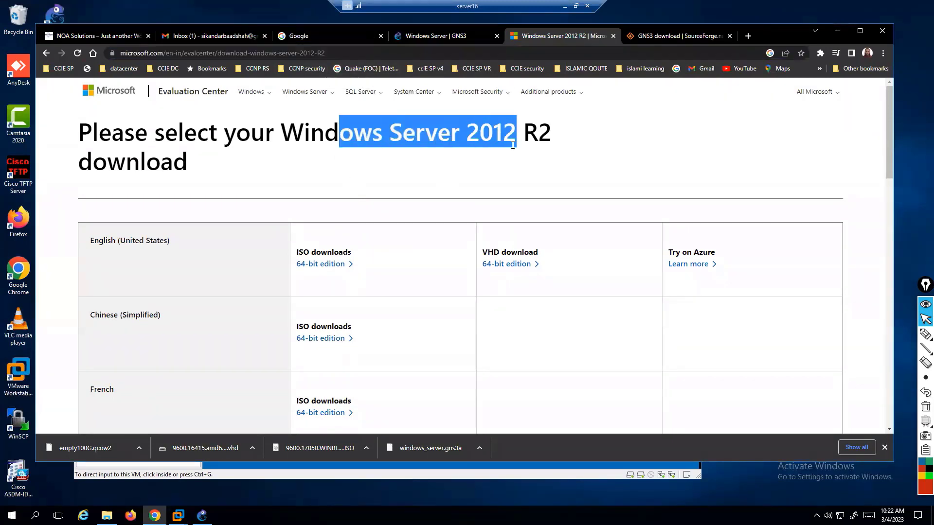
left_click(925, 334)
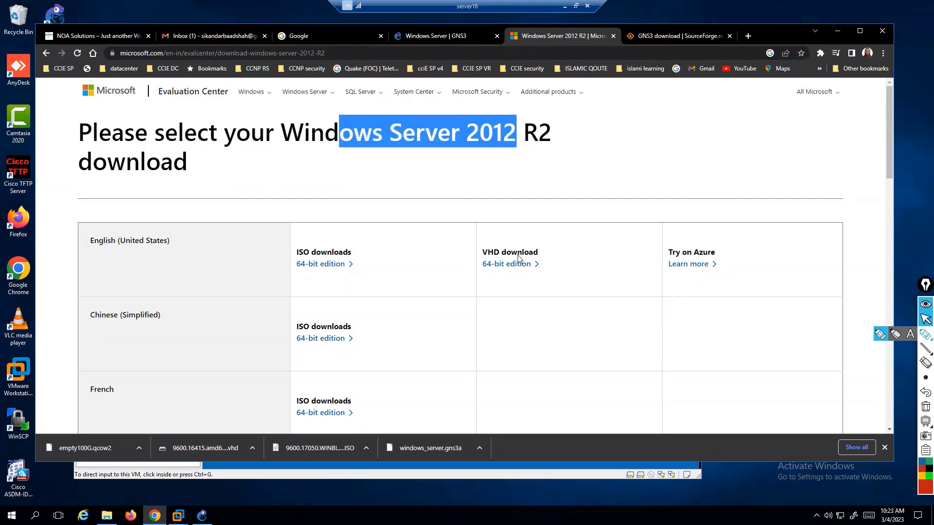
mouse_move(532, 228)
left_mouse_down()
mouse_move(503, 236)
mouse_move(483, 281)
mouse_move(508, 228)
left_mouse_up()
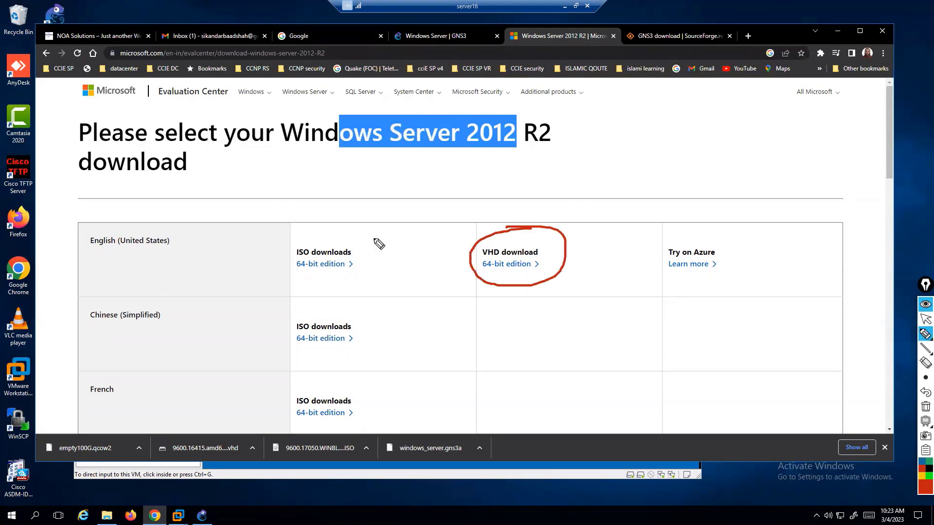
mouse_move(369, 234)
left_mouse_down()
mouse_move(285, 243)
mouse_move(359, 278)
mouse_move(339, 237)
left_mouse_up()
key("ctrl+shift+7")
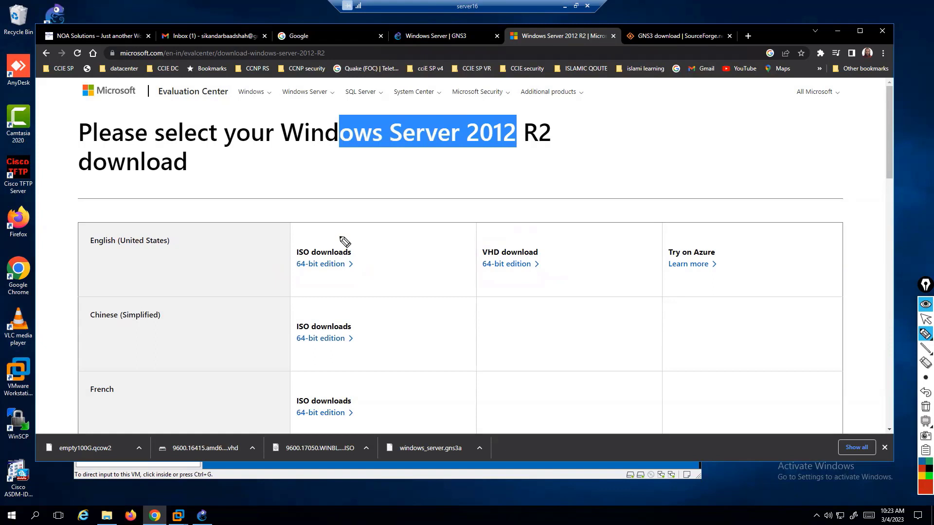
key("ctrl+shift+2")
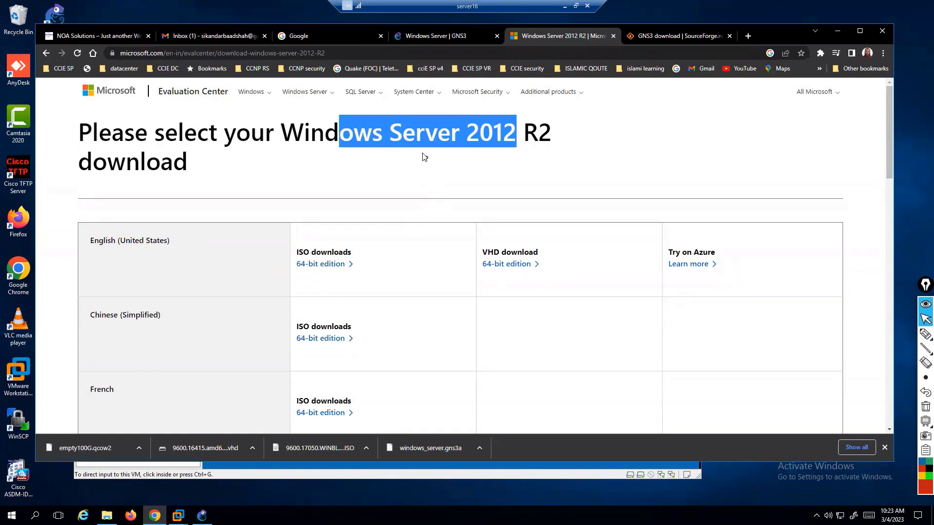
Re-highlight the heading, mark the ISO 64-bit edition as the right choice over VHD, then clear annotations.
left_click(363, 138)
left_click_drag(362, 138, 527, 131)
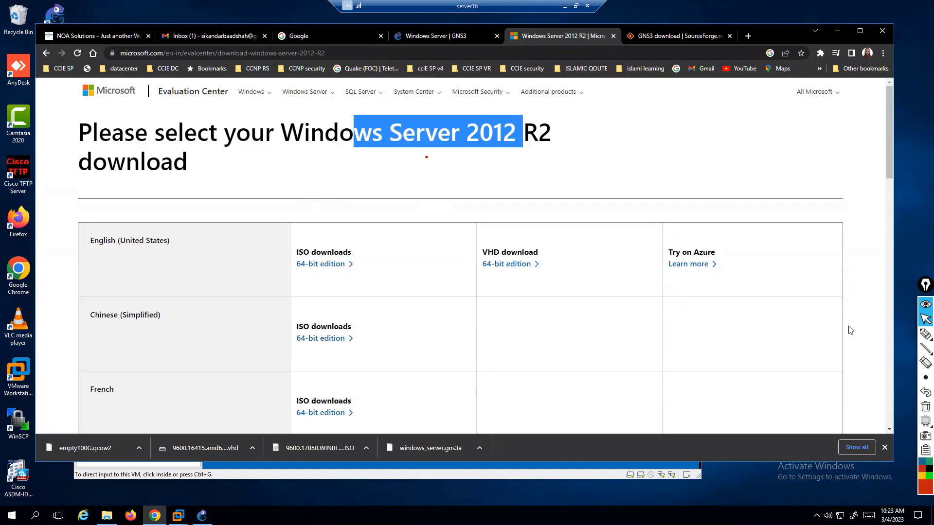
left_click(922, 335)
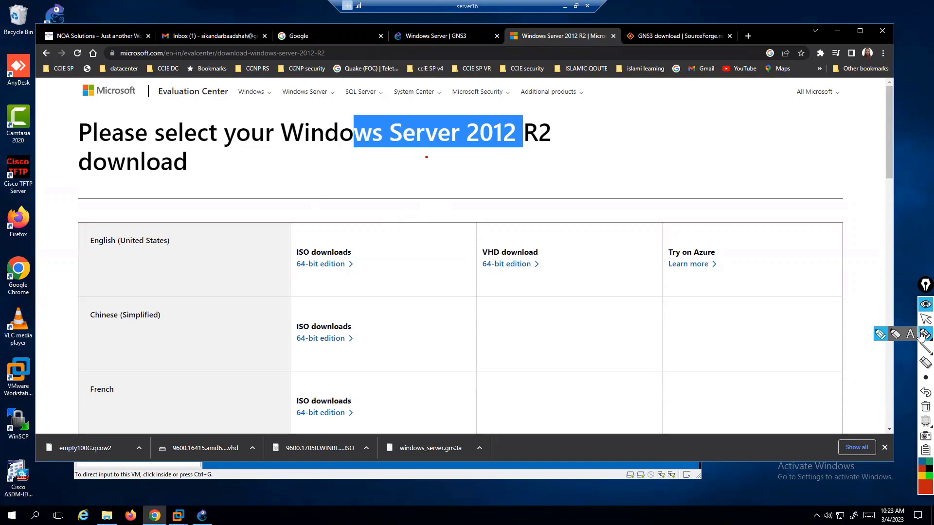
mouse_move(343, 232)
left_mouse_down()
mouse_move(282, 250)
mouse_move(355, 250)
left_mouse_up()
mouse_move(357, 212)
left_mouse_down()
mouse_move(419, 218)
mouse_move(431, 204)
left_mouse_up()
mouse_move(528, 236)
left_mouse_down()
mouse_move(539, 242)
mouse_move(583, 222)
mouse_move(609, 234)
left_mouse_up()
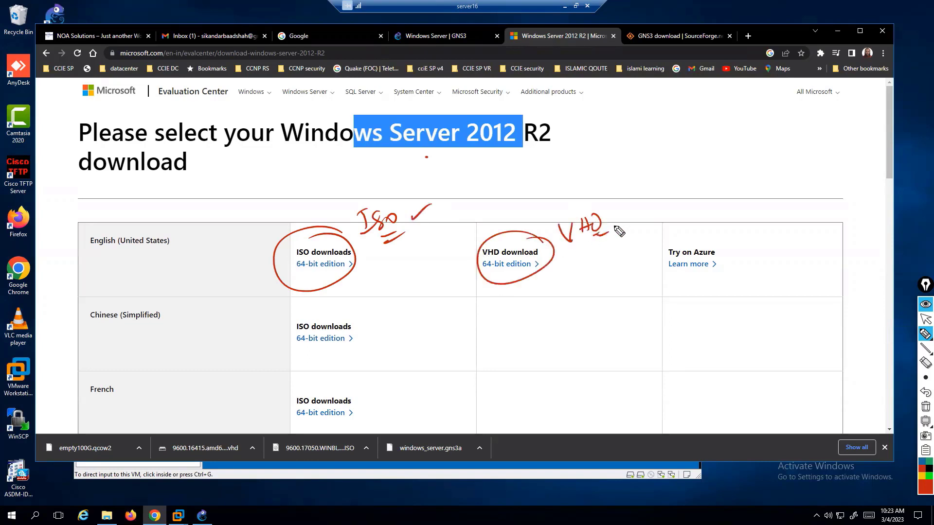
key("ctrl+shift+7")
key("ctrl+shift+2")
Go back to the article's Download Windows Server 2012 R2 section and open the trial registration page.
left_click(406, 56)
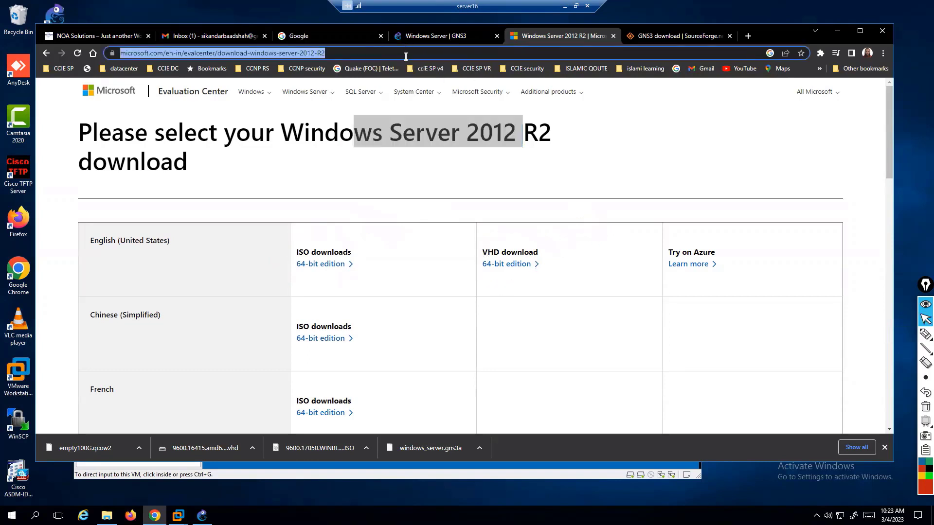
left_click(46, 52)
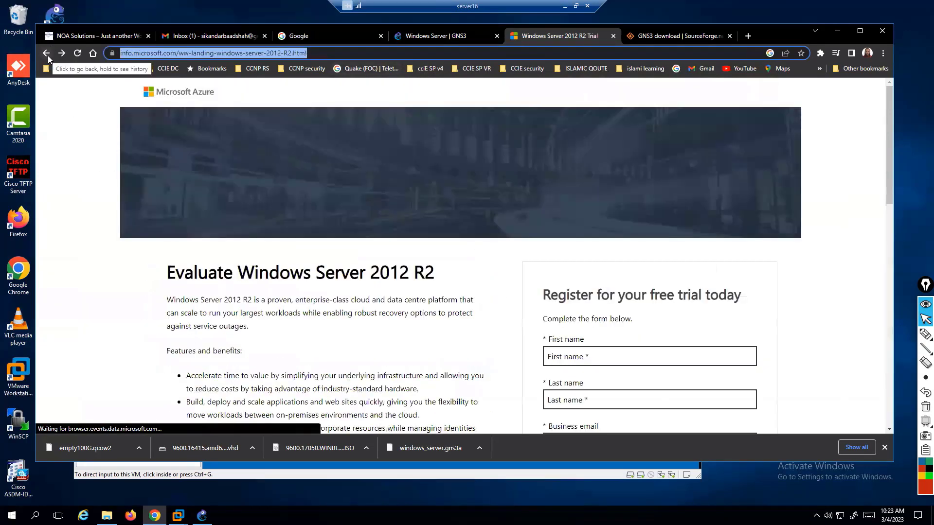
left_click(48, 58)
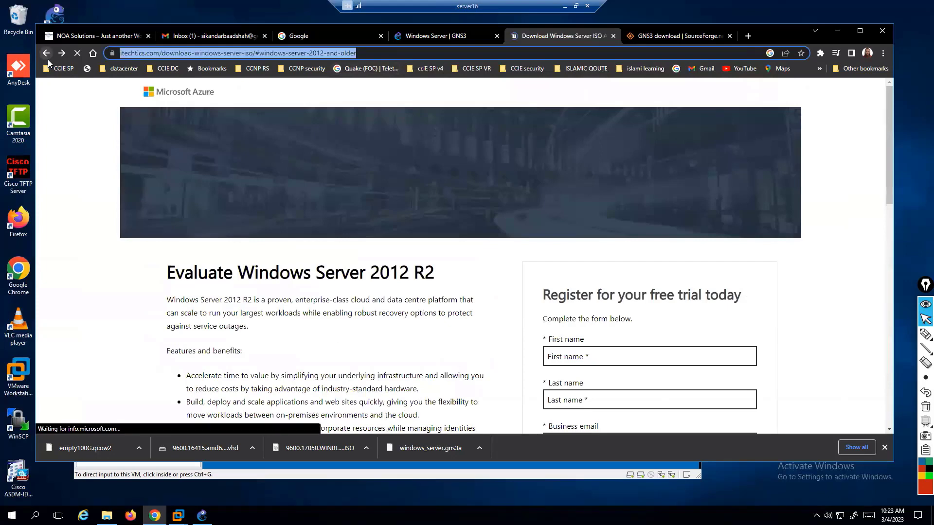
left_click(44, 55)
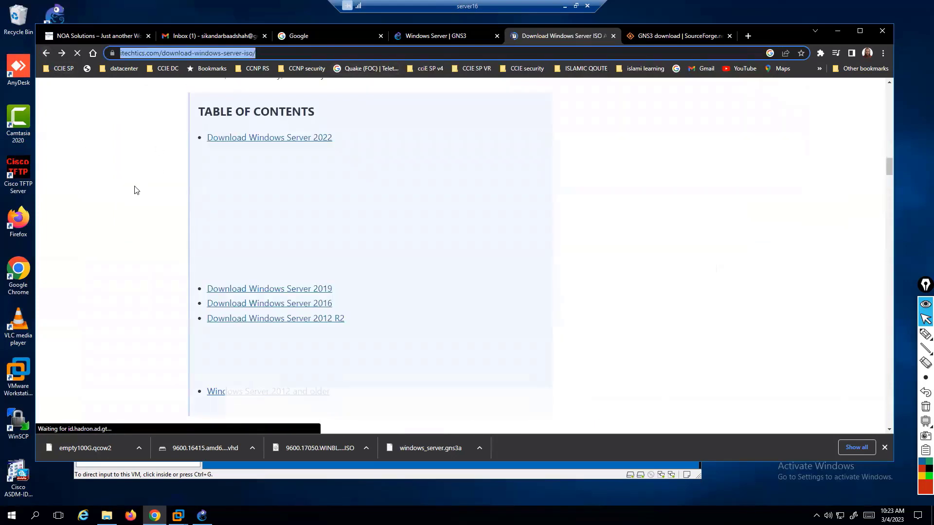
scroll(165, 222, "up", 2)
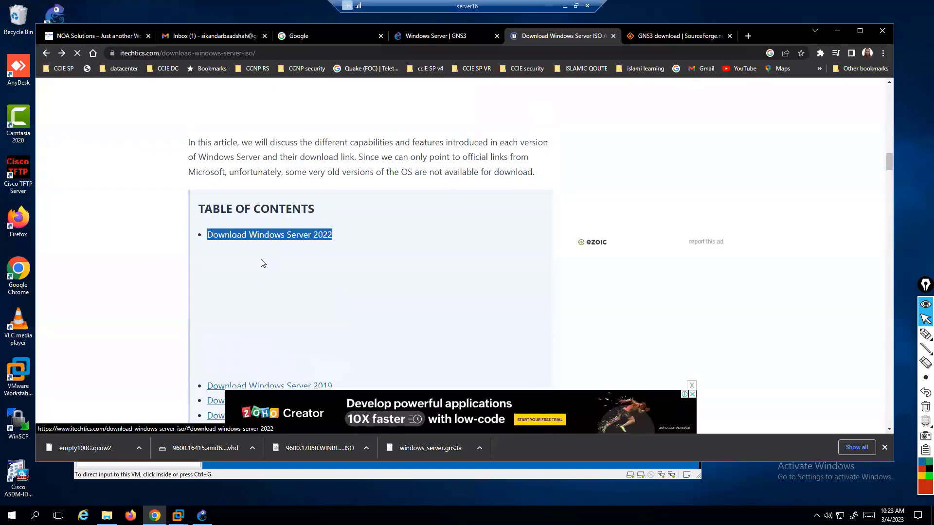
scroll(268, 267, "down", 2)
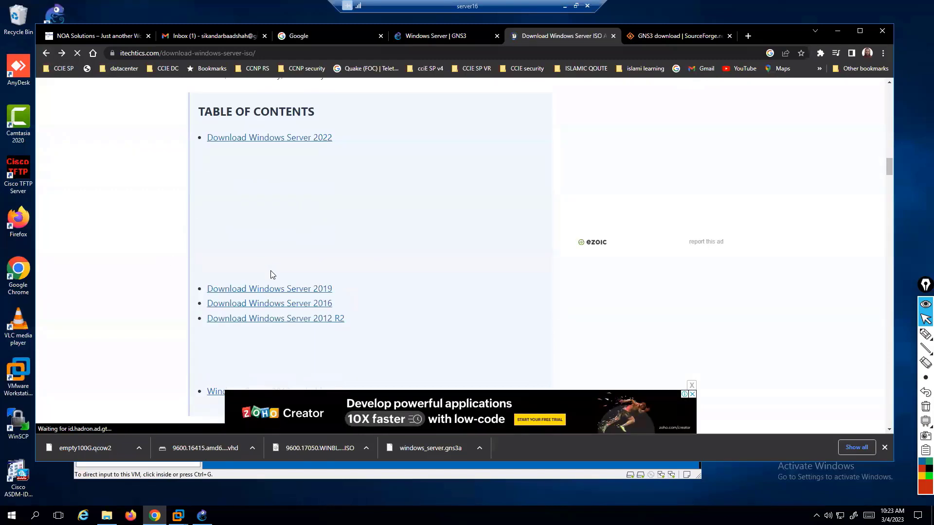
left_click(305, 317)
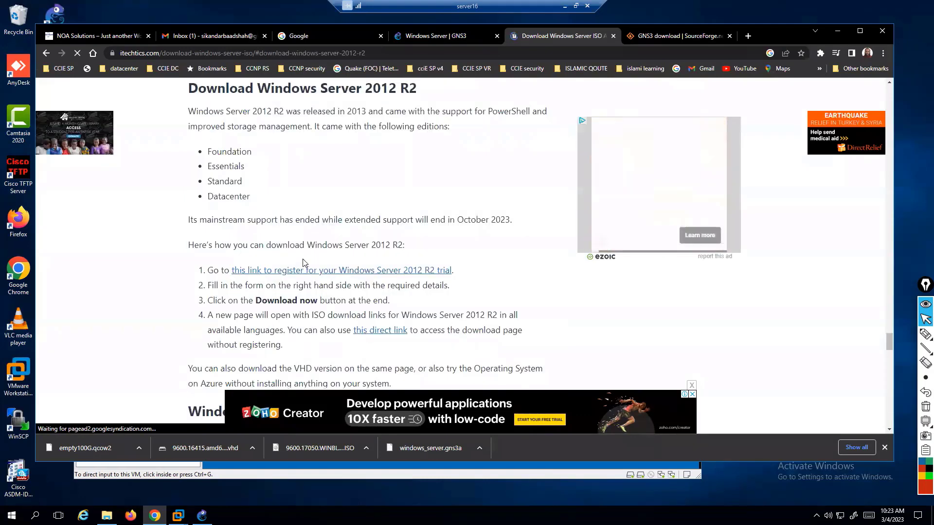
scroll(309, 263, "down", 2)
left_click(345, 173)
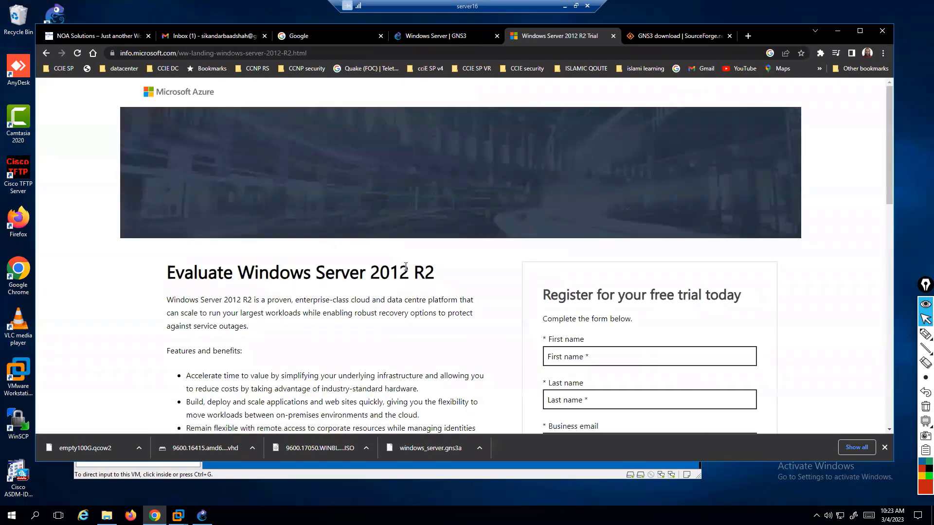
Highlight 'Server 2012 R2' in the evaluation page heading to emphasise the edition.
scroll(406, 266, "down", 4)
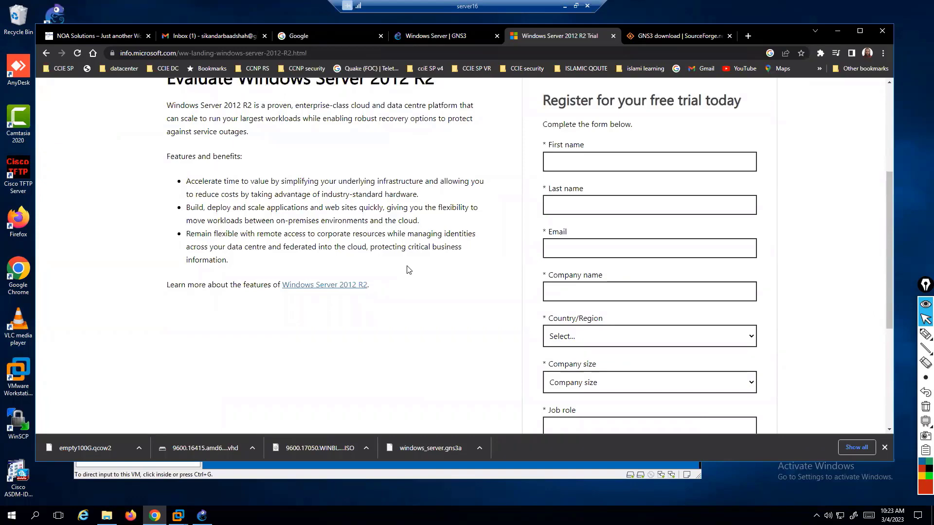
scroll(429, 235, "up", 3)
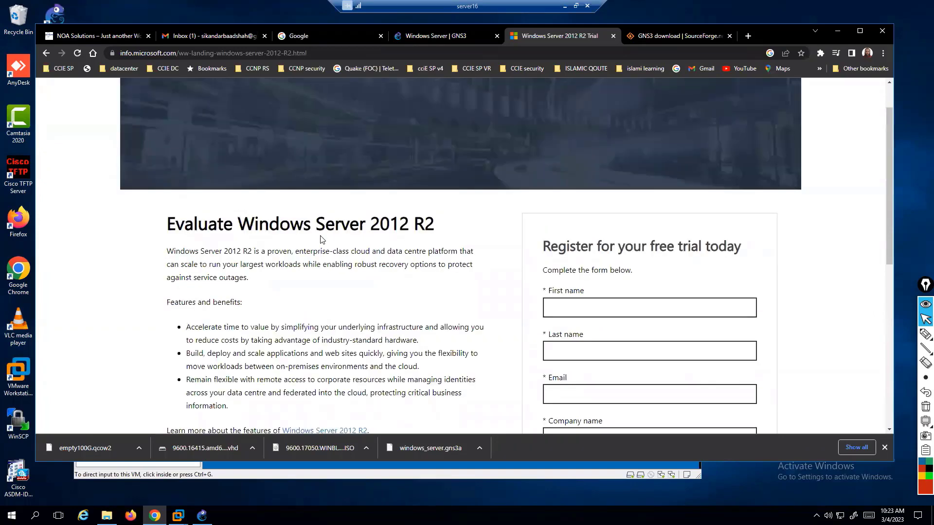
left_click_drag(311, 225, 443, 236)
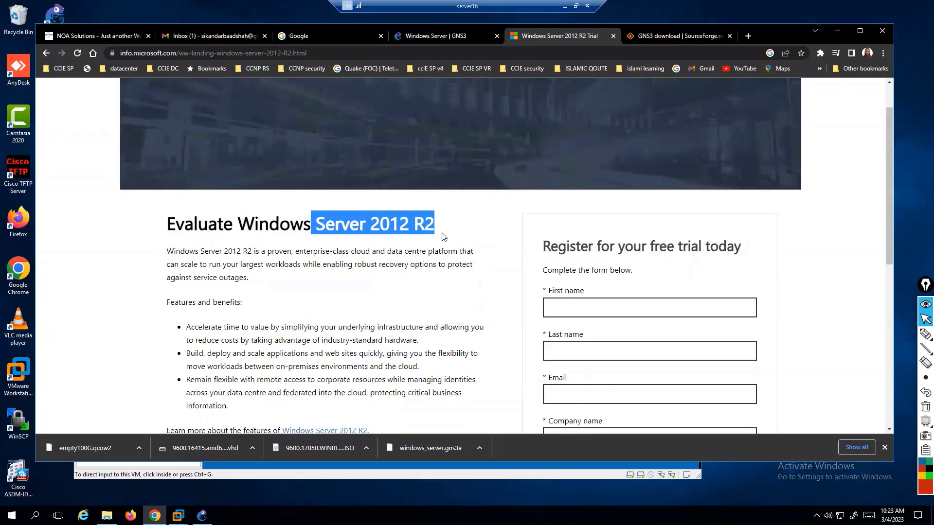
left_click(334, 228)
left_click_drag(335, 227, 427, 228)
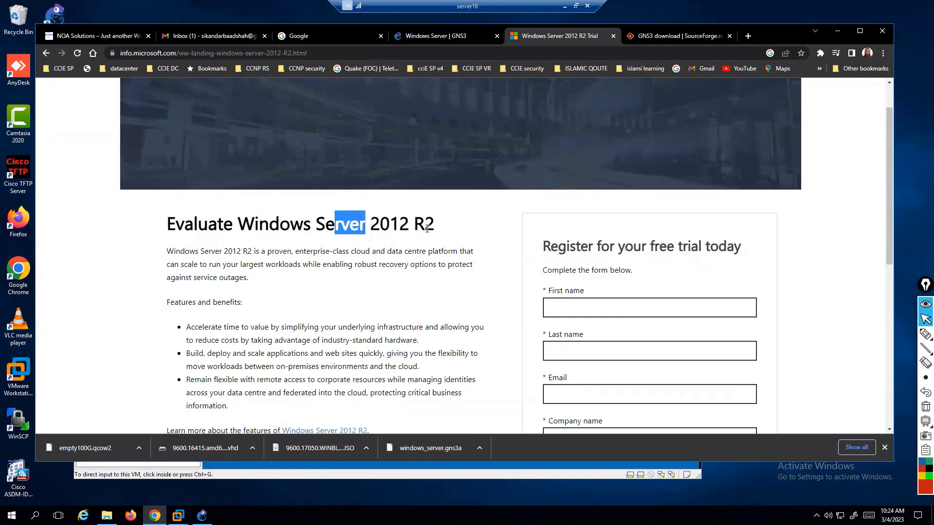
left_click(434, 246)
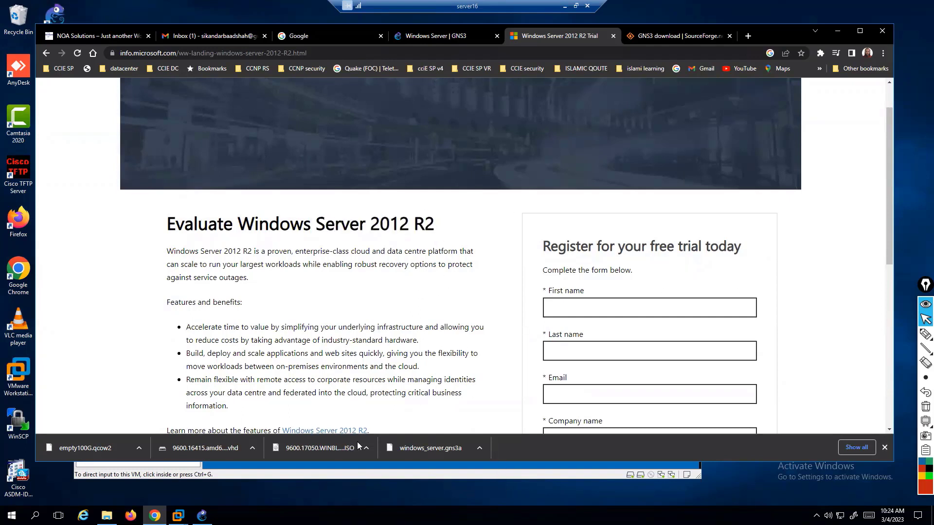
left_click(364, 448)
Show the ISO in F:'s SDWAN Images folder, confirm its 4.22 GB size, and return to Chrome.
left_click(391, 419)
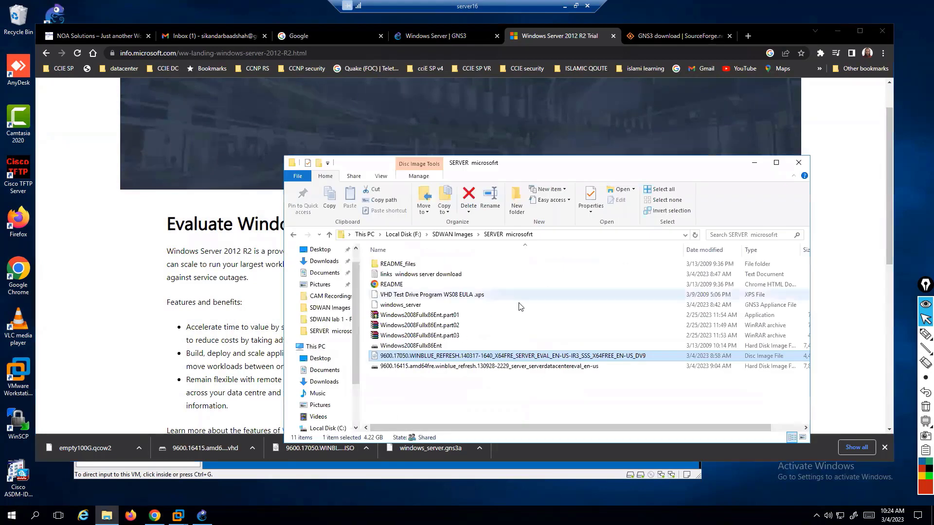
left_click(468, 402)
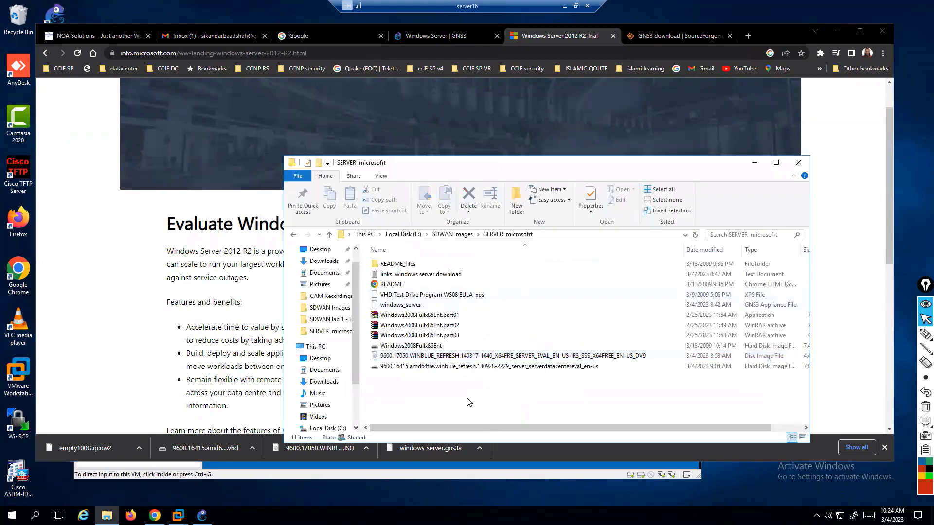
left_click(525, 356)
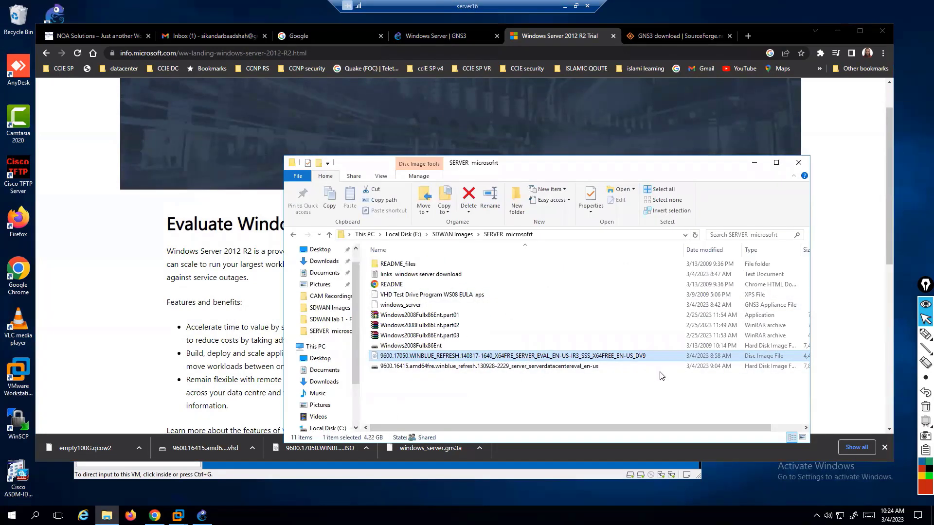
left_click_drag(846, 377, 871, 376)
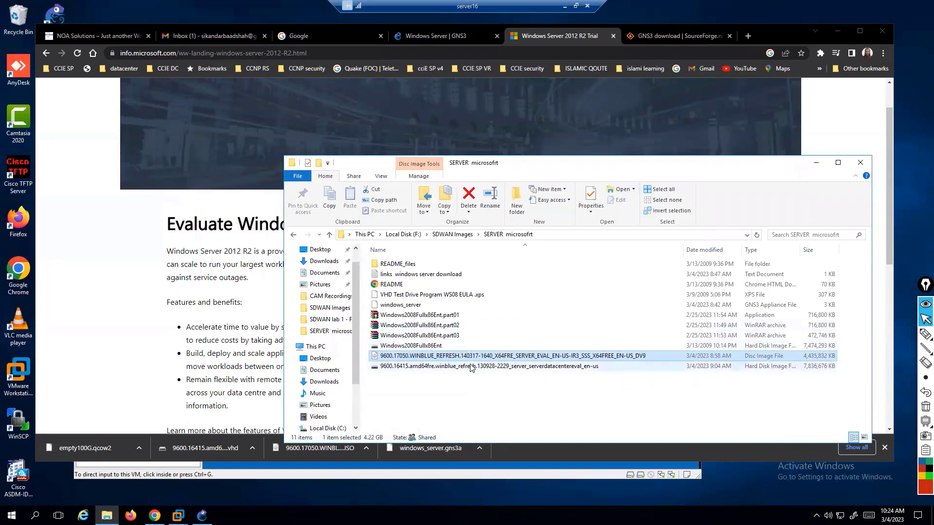
left_click(226, 317)
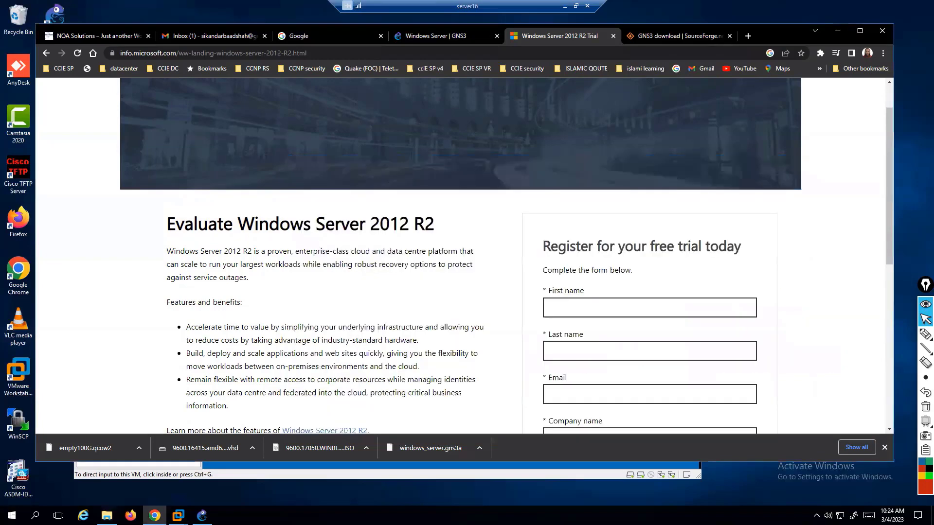
Start a Typical new virtual machine using the Windows Server 2012 R2 ISO as installer disc image.
mouse_move(178, 514)
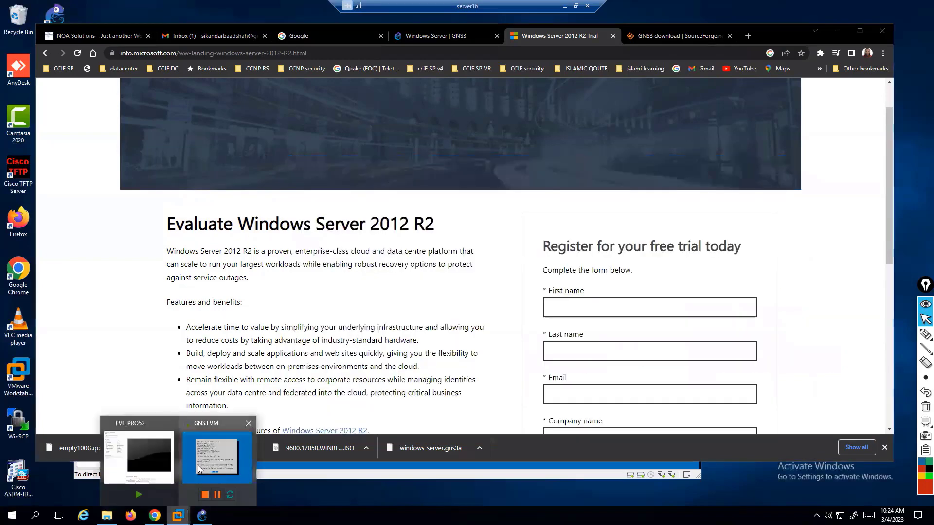
left_click(138, 450)
left_click(84, 70)
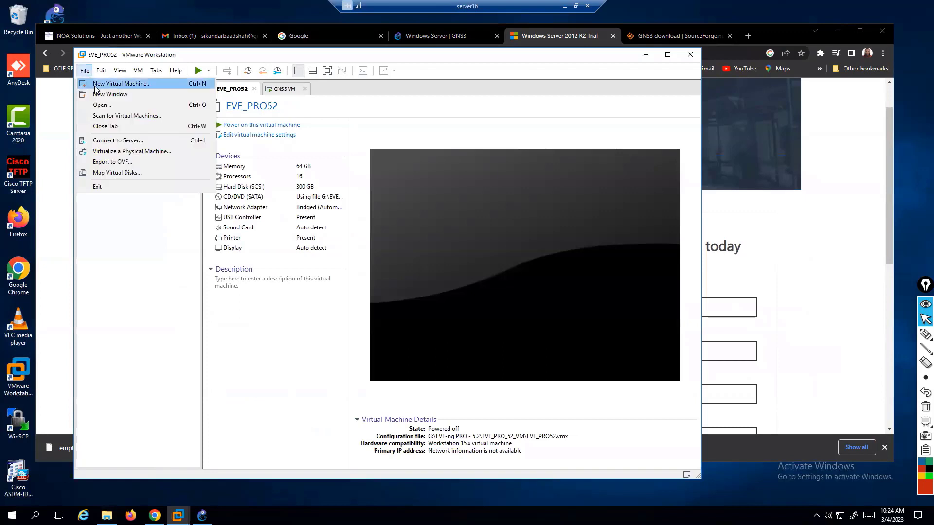
left_click(104, 78)
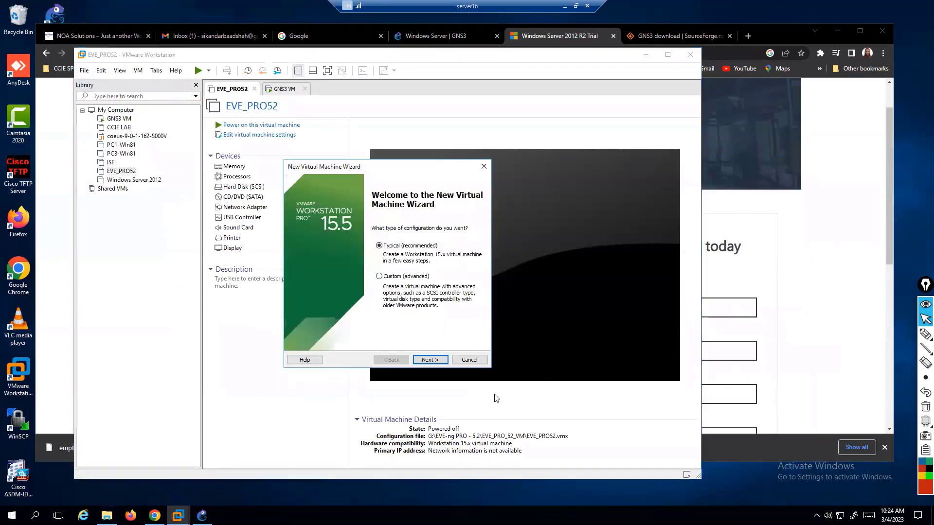
left_click(428, 360)
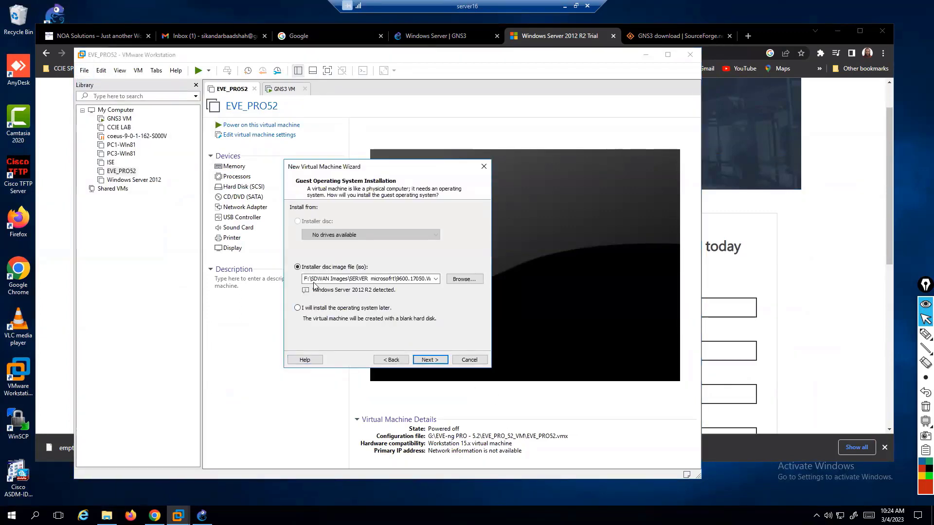
left_click(463, 280)
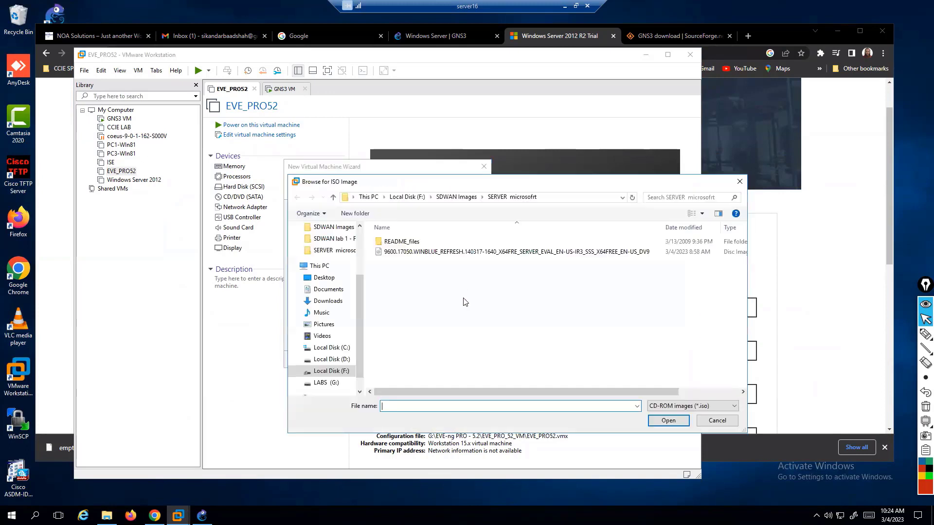
double_click(435, 258)
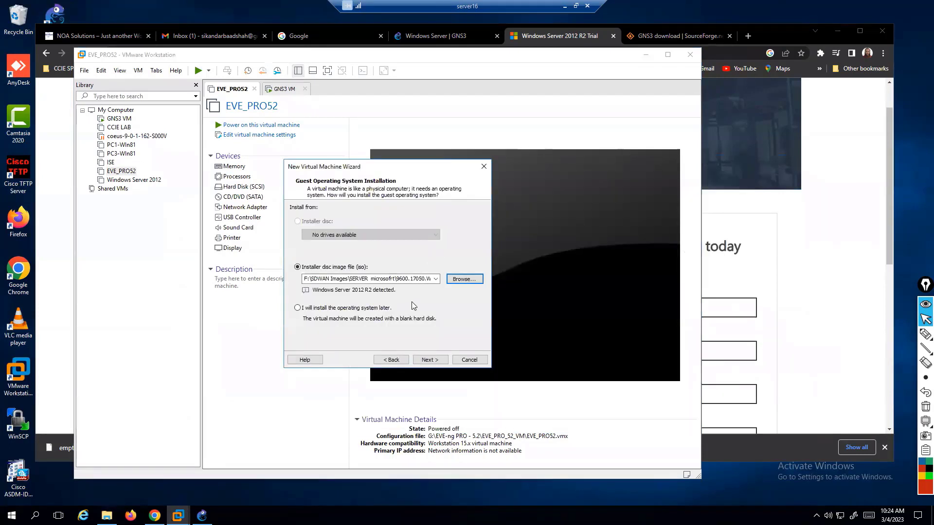
Annotate the ISO path and detected OS on screen, clear the drawing, and continue to naming.
left_click(926, 334)
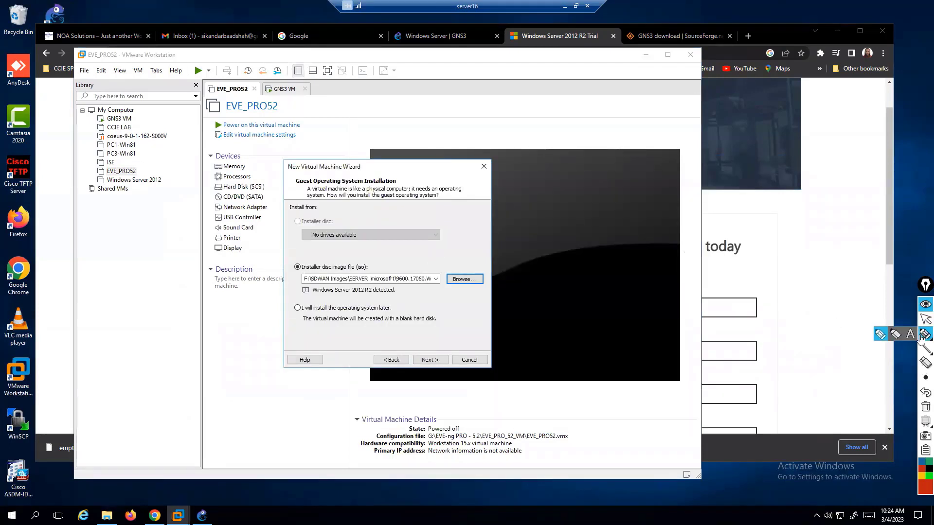
mouse_move(379, 295)
left_mouse_down()
mouse_move(272, 260)
mouse_move(414, 303)
left_mouse_up()
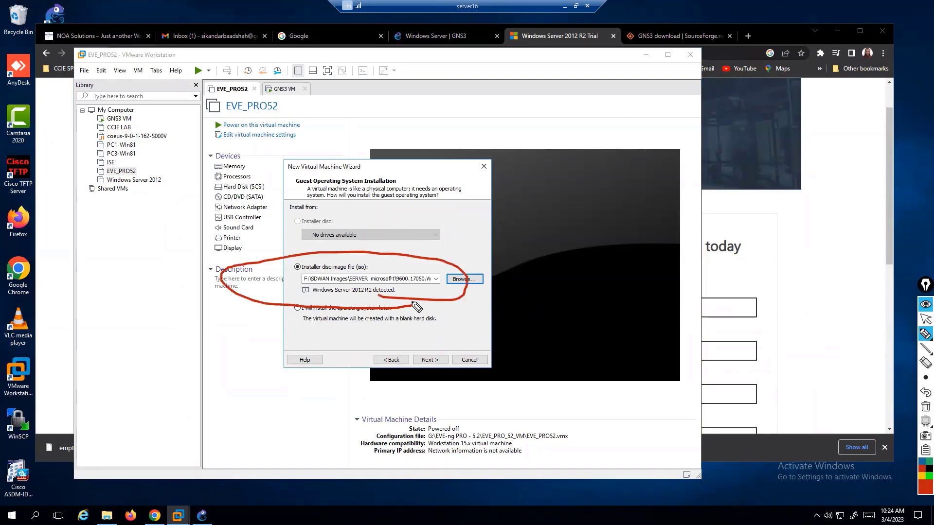
key("ctrl+shift+7")
key("ctrl+shift+1")
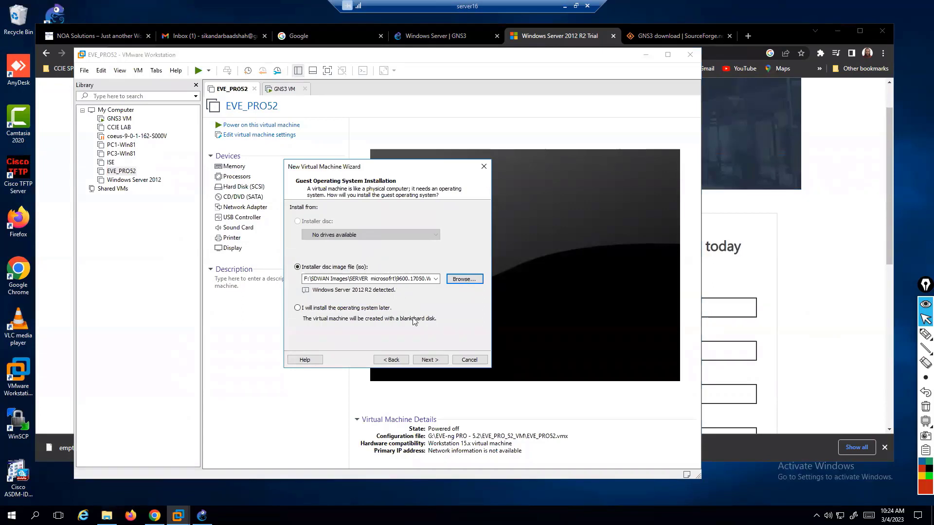
left_click(428, 359)
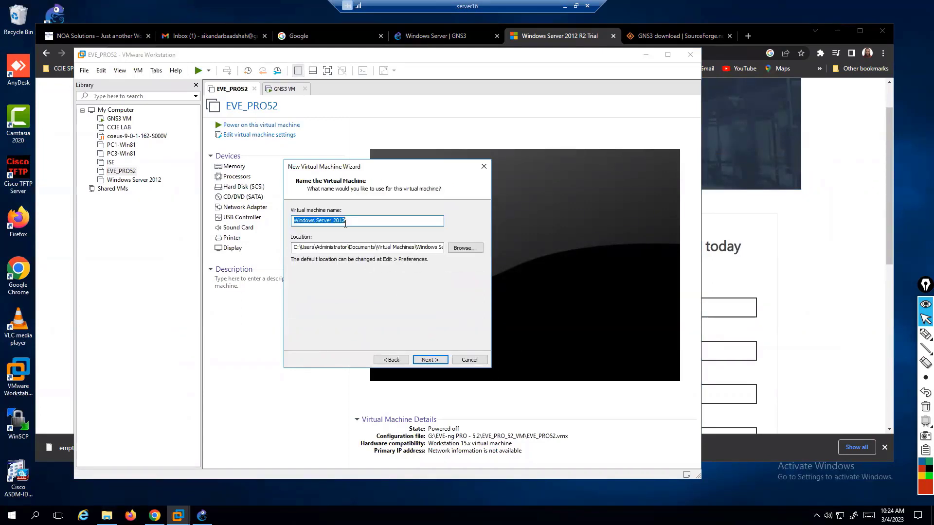
Choose the F:\SERVER Vmware 2012 folder as the VM's location.
left_click(479, 248)
scroll(457, 310, "down", 2)
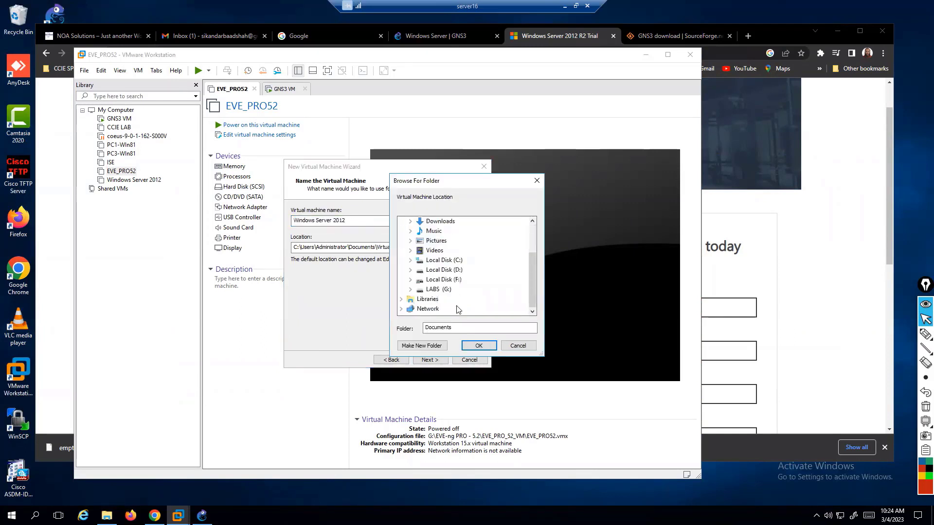
left_click(410, 270)
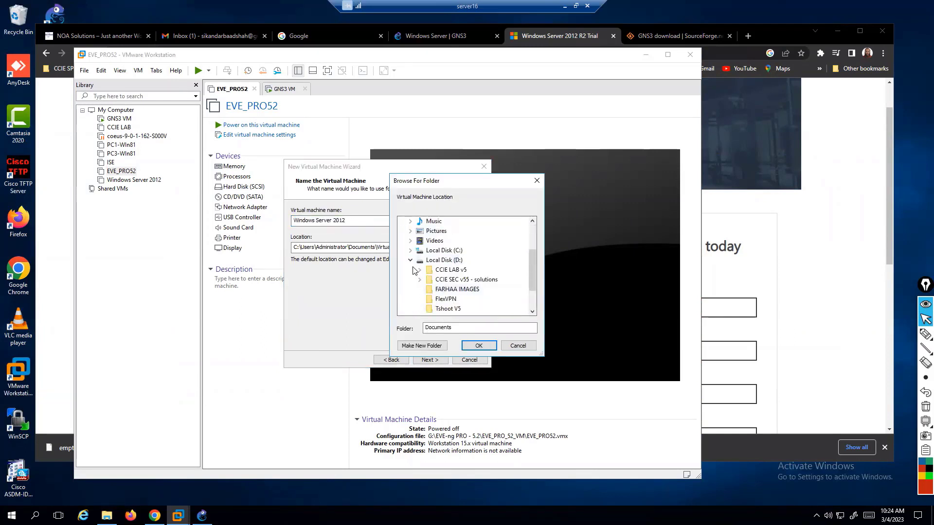
left_click(411, 261)
left_click(411, 260)
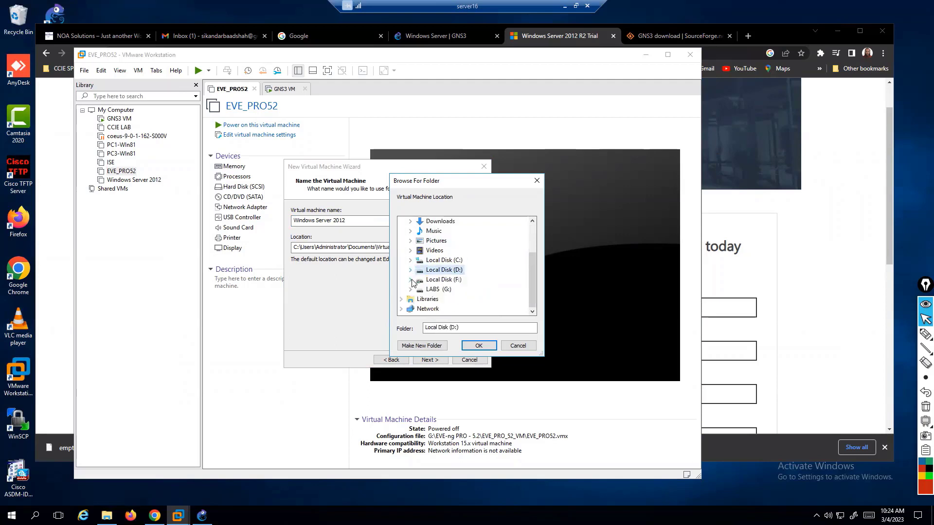
left_click(410, 279)
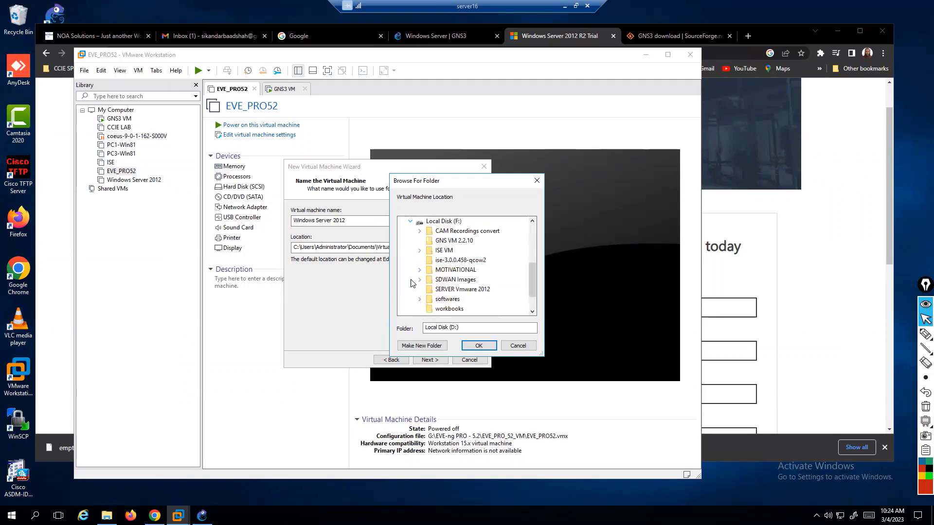
left_click(470, 290)
left_click(478, 345)
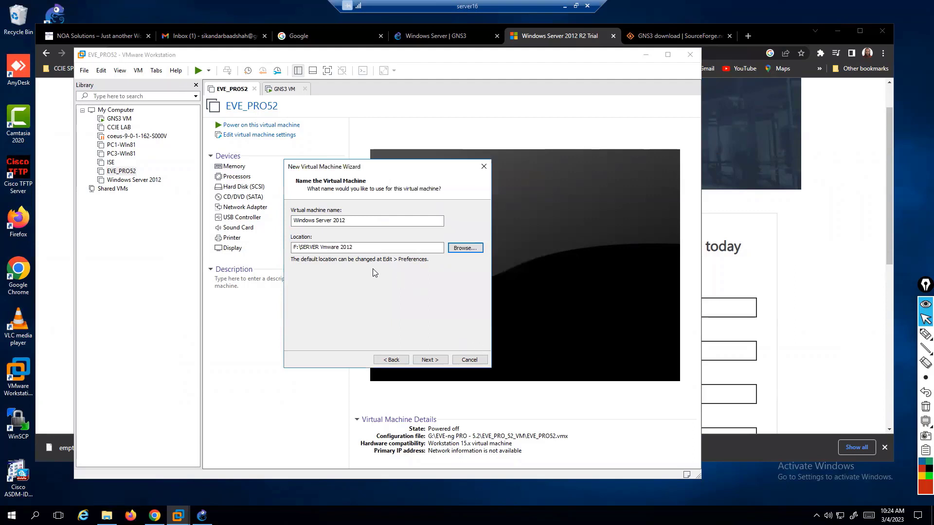
After the 'already exists' error, change the location to F:\SERVER Vmware 2012-1.
left_click_drag(360, 248, 254, 252)
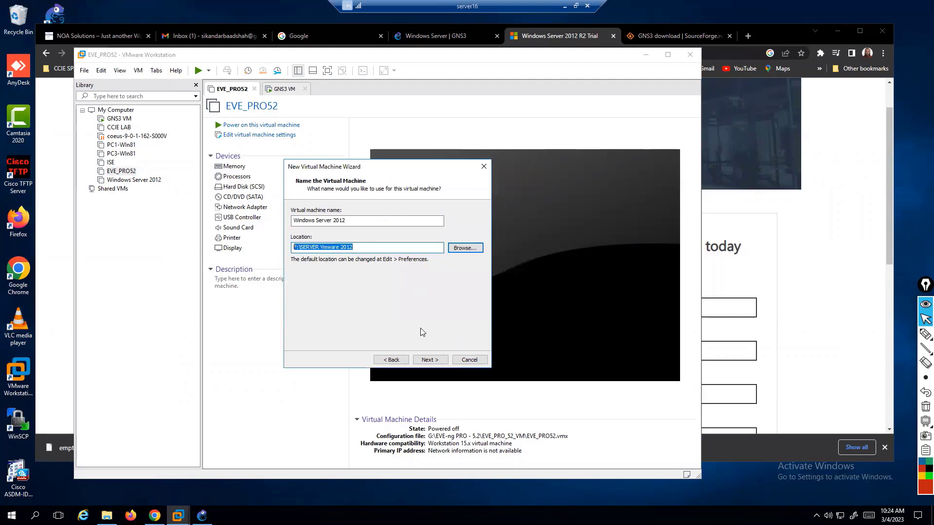
left_click(427, 360)
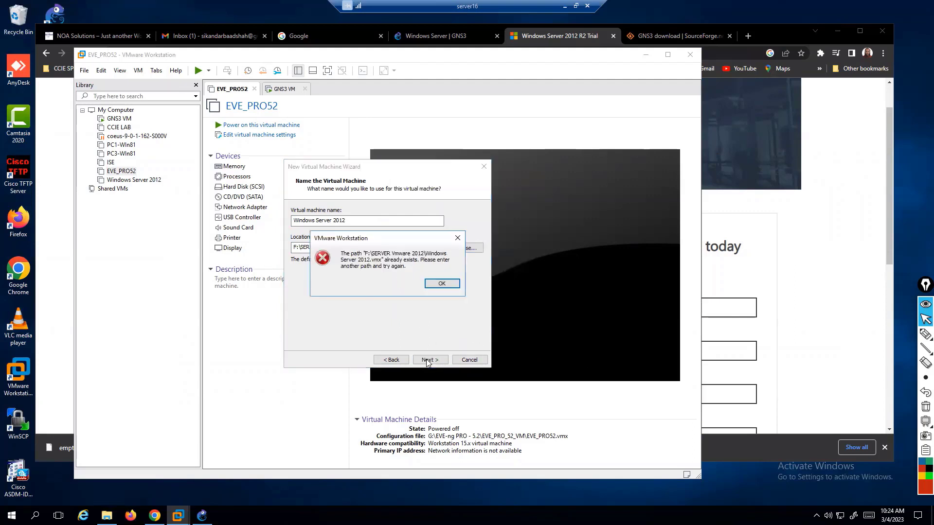
left_click(440, 285)
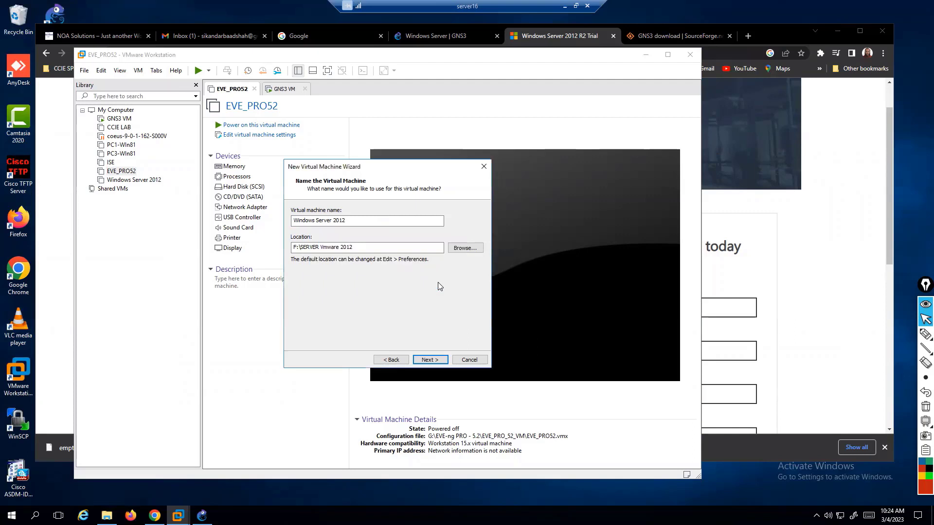
left_click(366, 248)
type("-1")
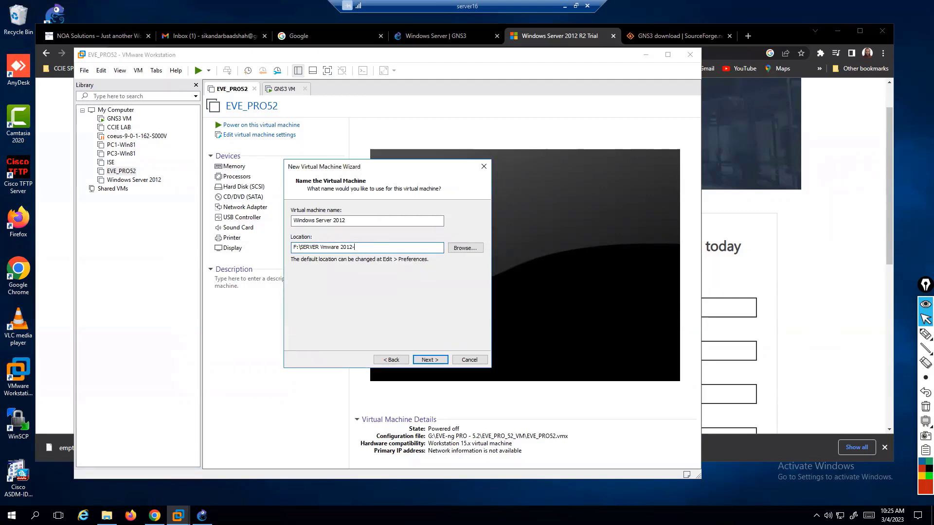
Keep the 60 GB maximum disk size and reach the Ready to Create summary.
left_click(430, 361)
left_click(359, 234)
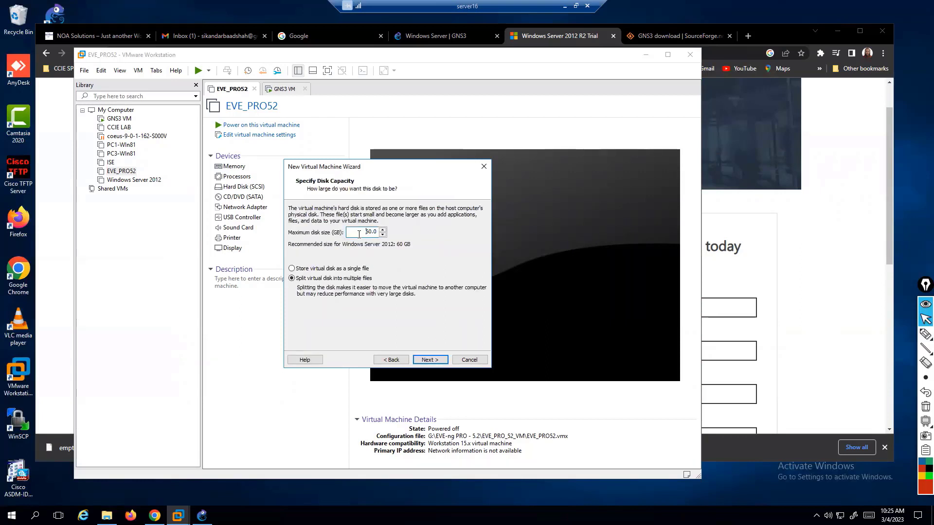
double_click(358, 234)
left_click(427, 359)
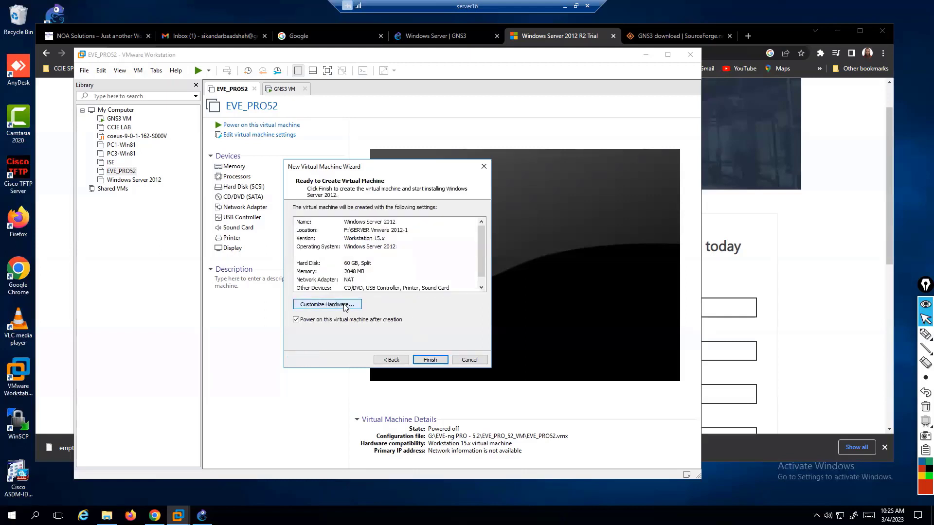
left_click(344, 306)
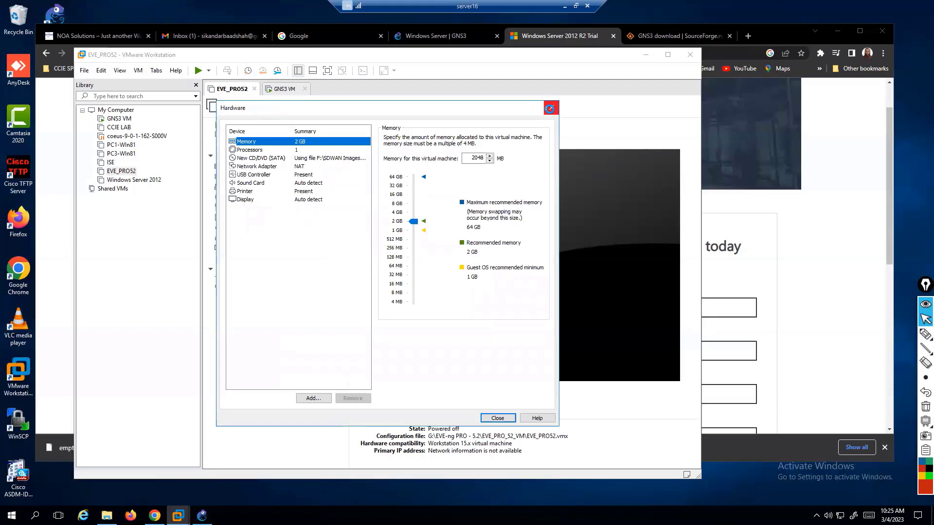
Add two more network adapters to the new VM's hardware.
left_click(551, 108)
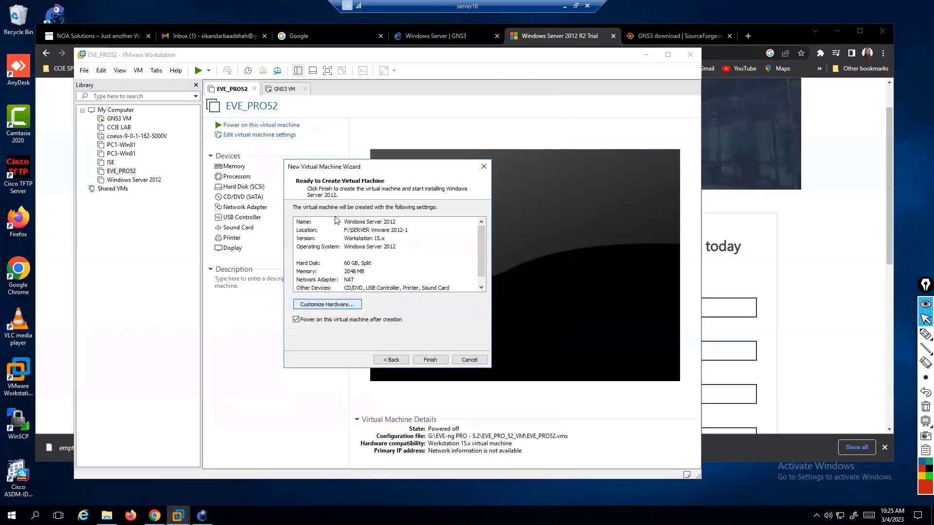
left_click(342, 306)
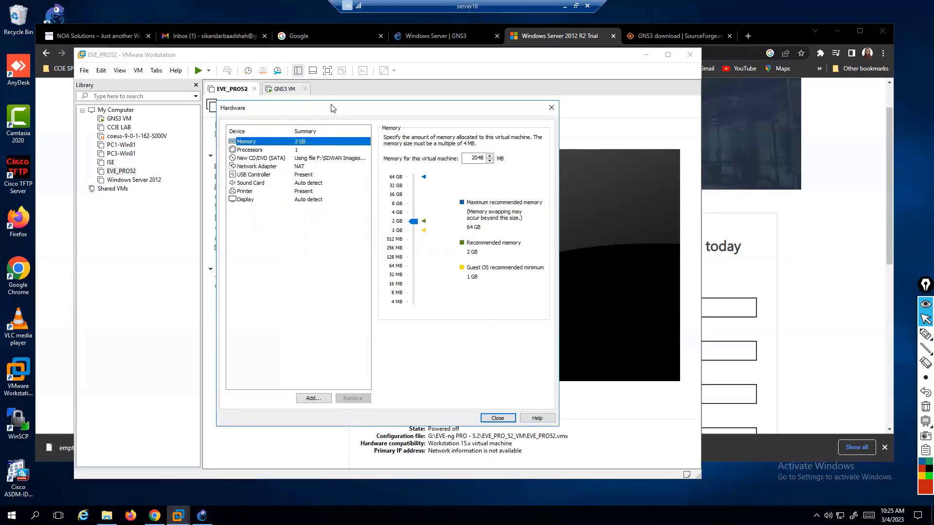
left_click(307, 166)
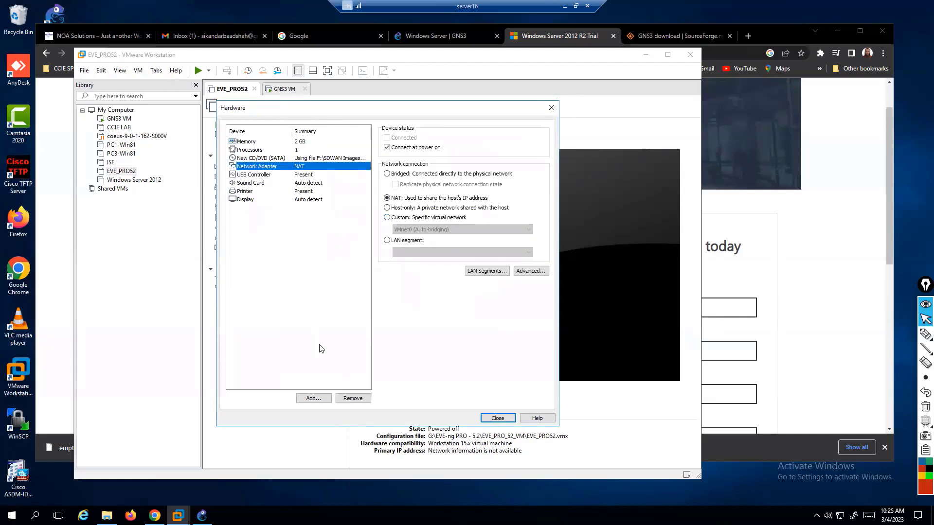
left_click(312, 400)
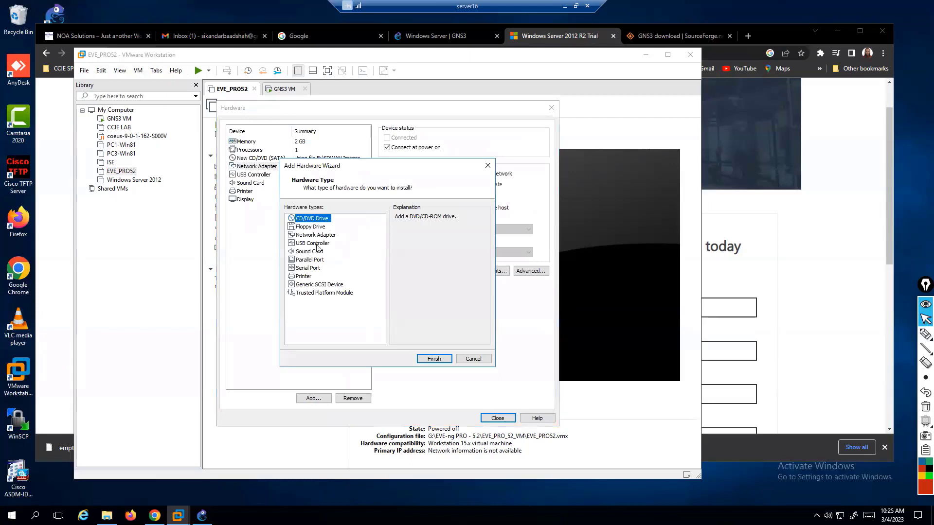
left_click(316, 236)
left_click(433, 359)
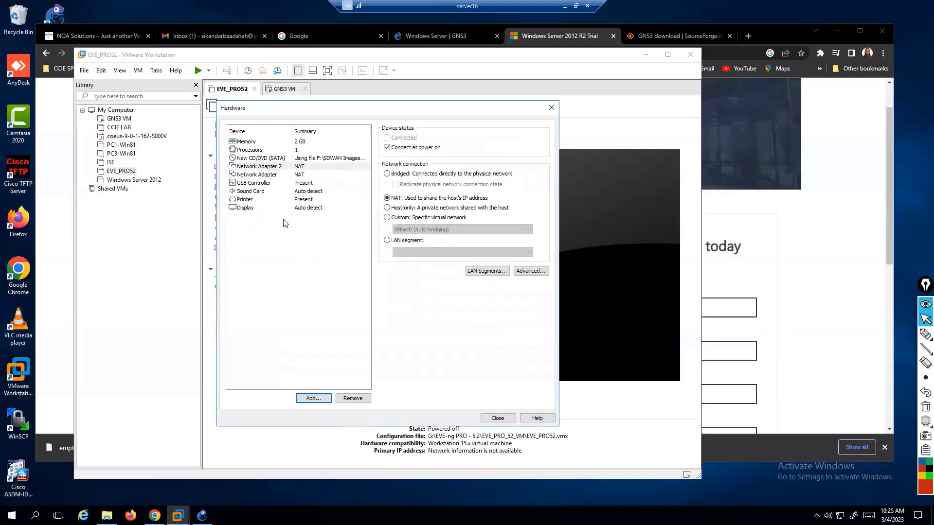
left_click(313, 398)
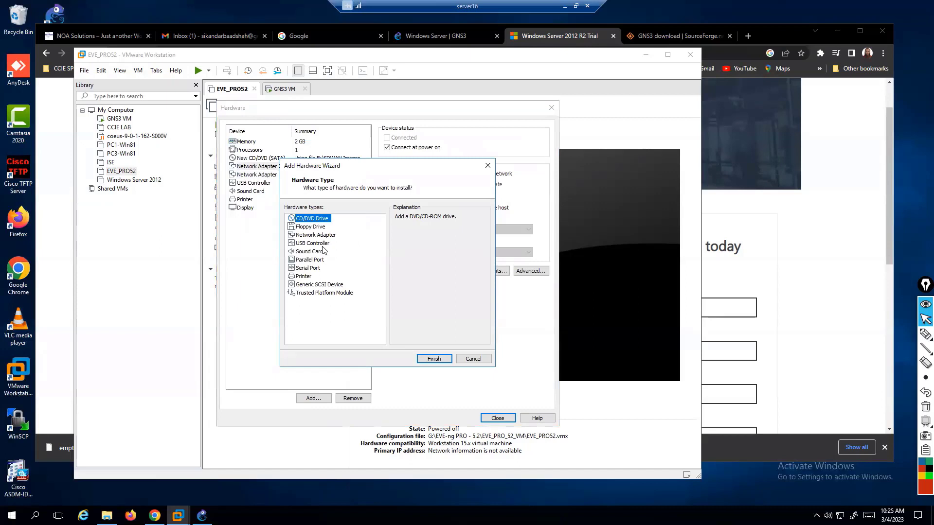
left_click(322, 236)
left_click(433, 360)
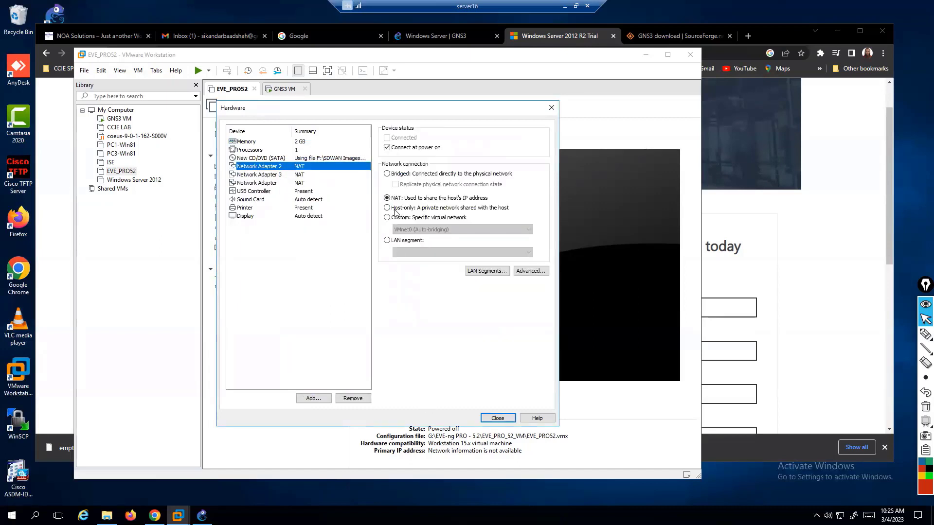
Set Network Adapter 2 to Bridged and Network Adapter 3 to custom VMnet1.
left_click(388, 174)
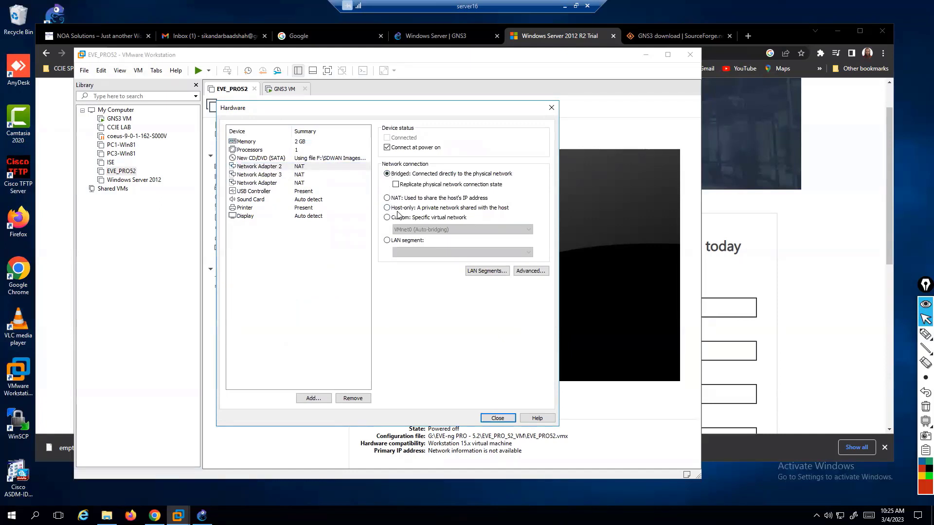
left_click(297, 176)
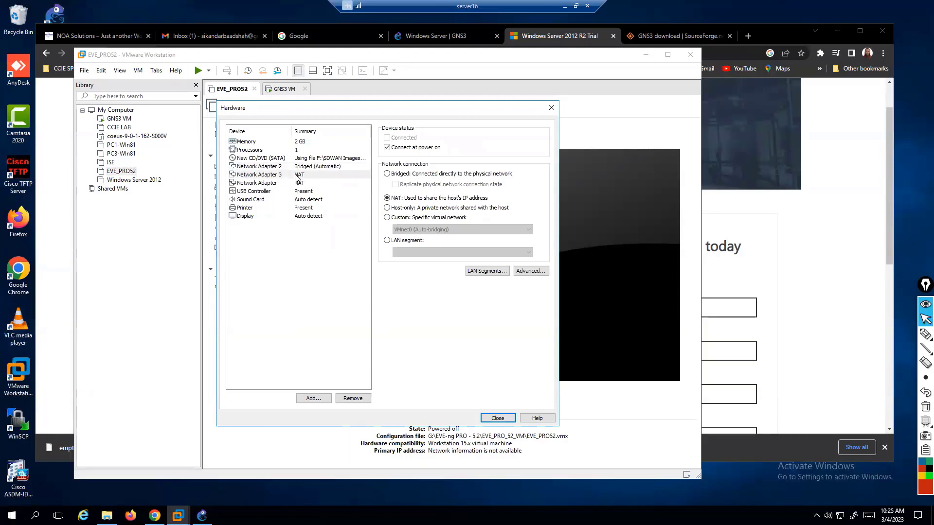
left_click(388, 218)
left_click(413, 229)
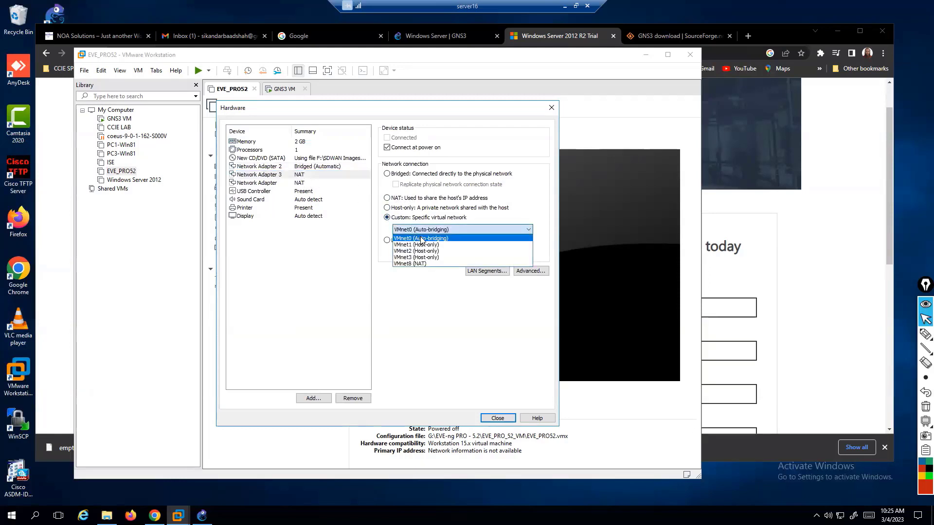
left_click(422, 244)
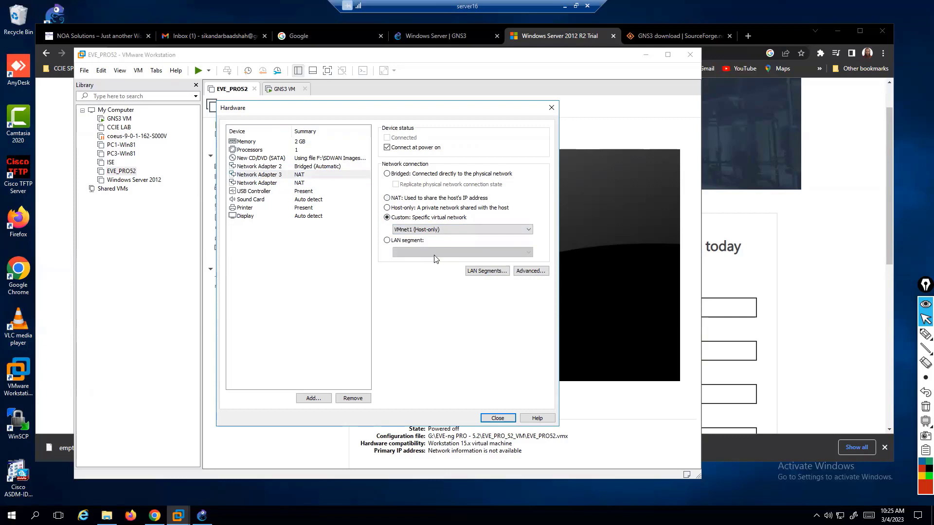
Switch the original network adapter from NAT to custom VMnet2.
left_click(294, 184)
left_click(403, 209)
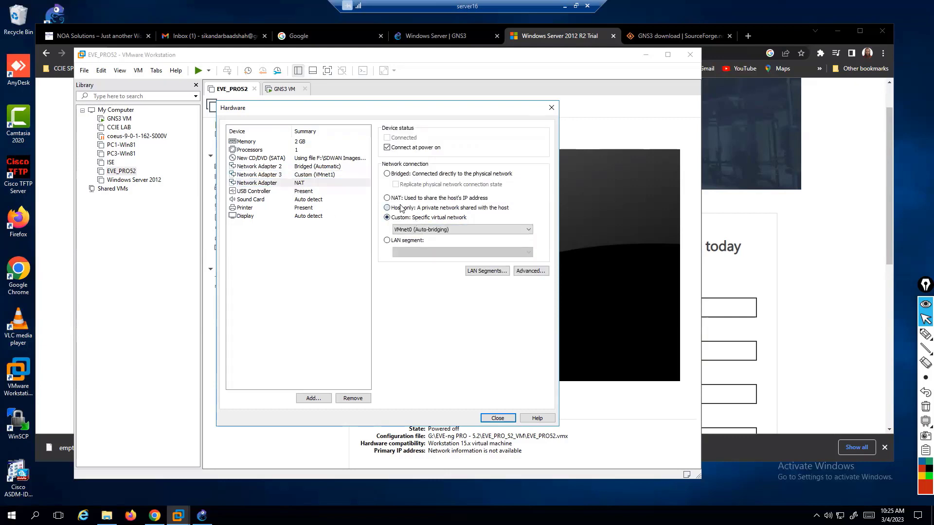
left_click(402, 218)
left_click(410, 230)
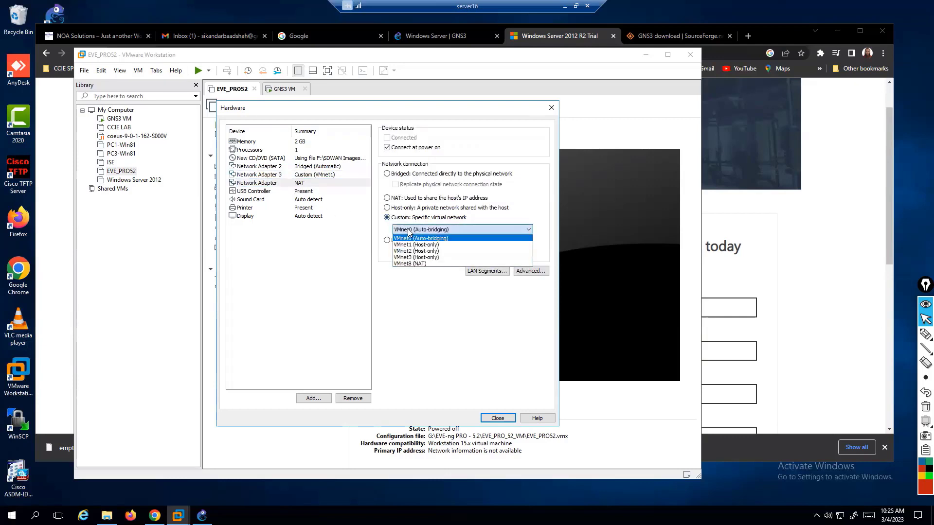
left_click(423, 252)
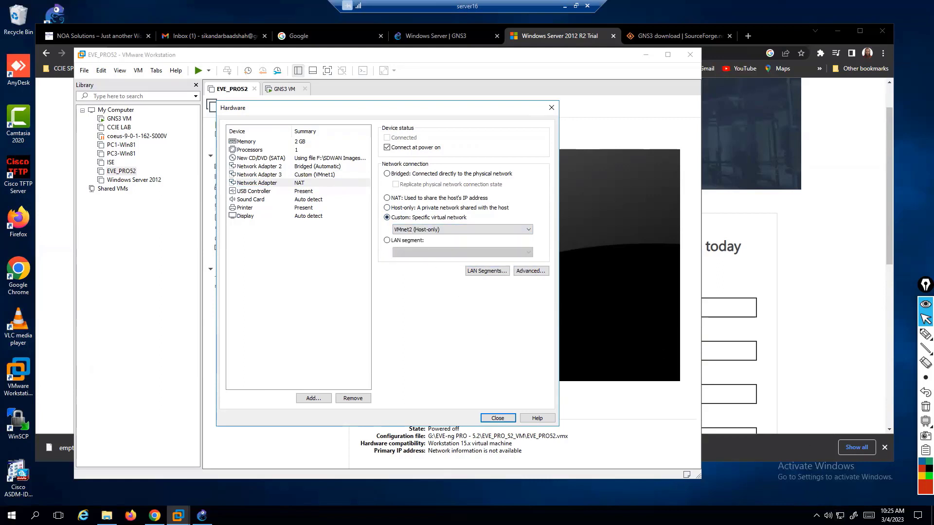
right_click(840, 516)
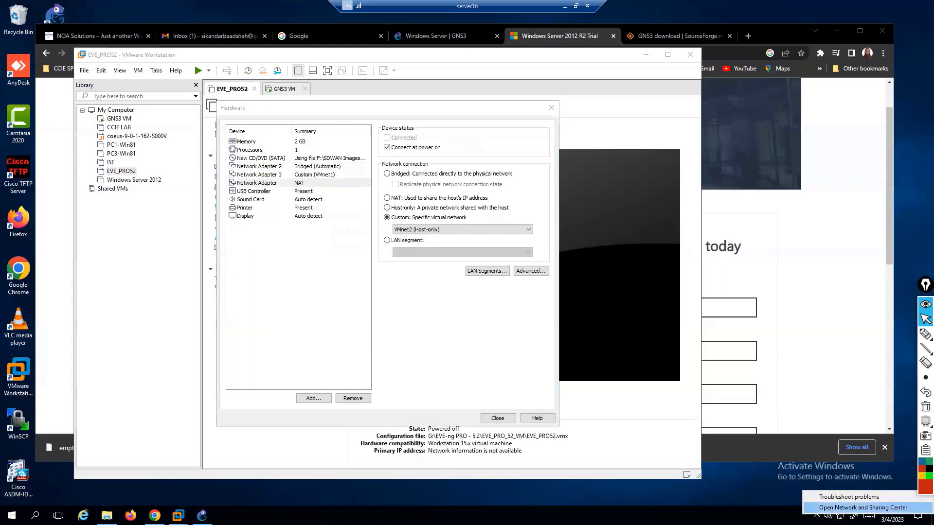
left_click(854, 508)
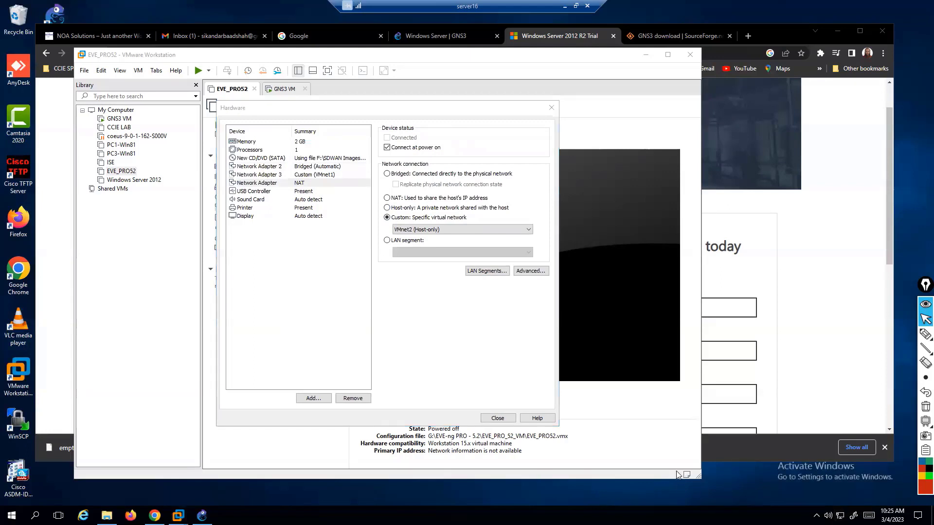
Enable the VMnet2 and HOST 1 host adapters in Network Connections, then return to VMware.
left_click(106, 115)
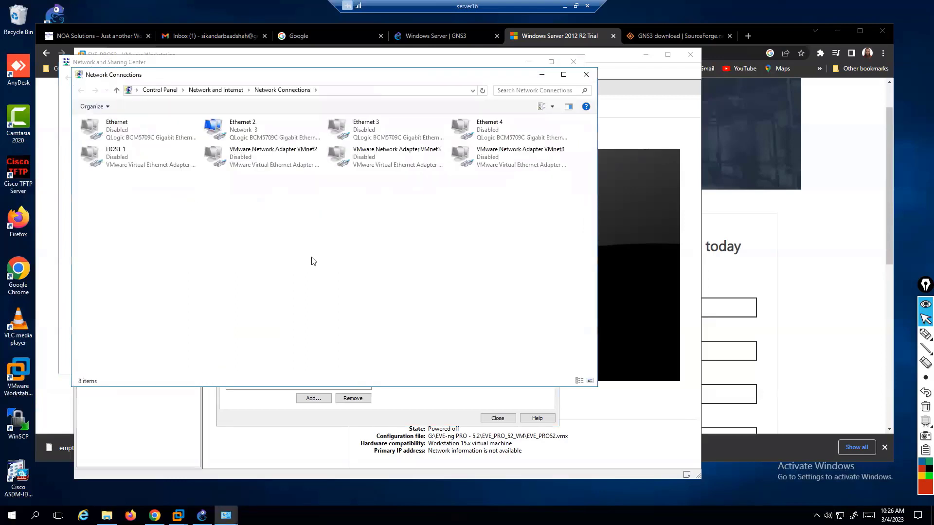
right_click(246, 162)
left_click(218, 168)
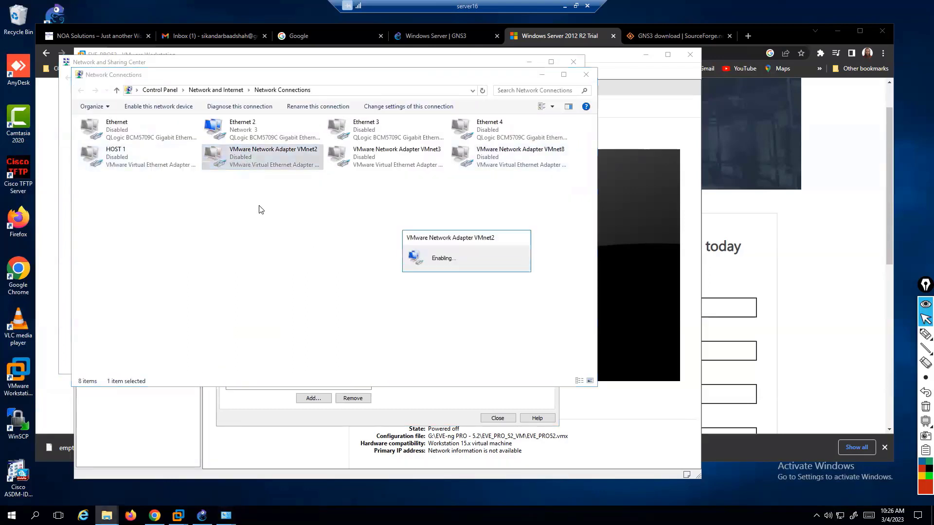
left_click(123, 162)
right_click(123, 162)
left_click(159, 187)
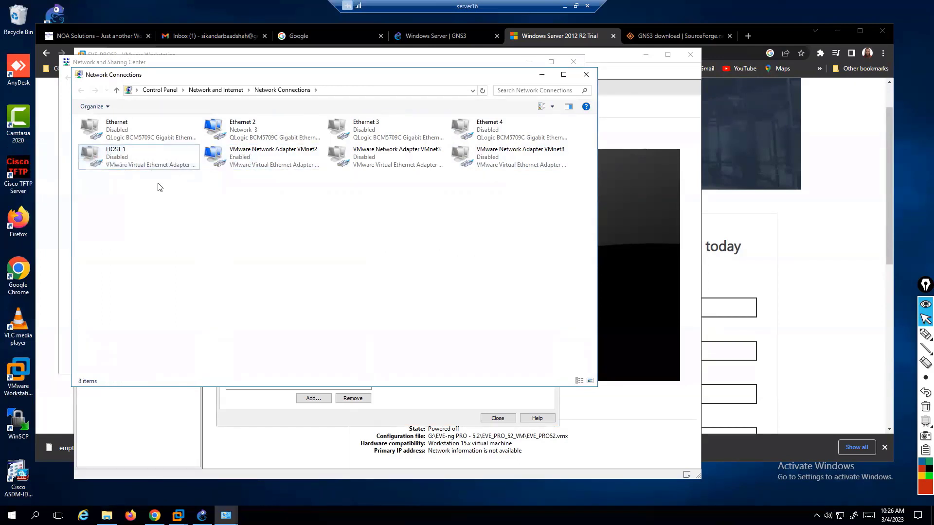
left_click(148, 162)
right_click(148, 161)
left_click(131, 168)
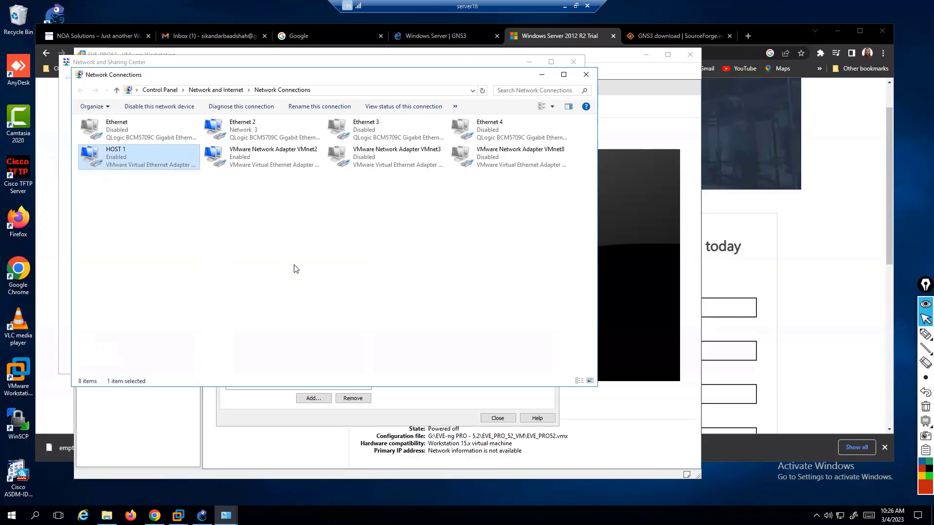
left_click(624, 427)
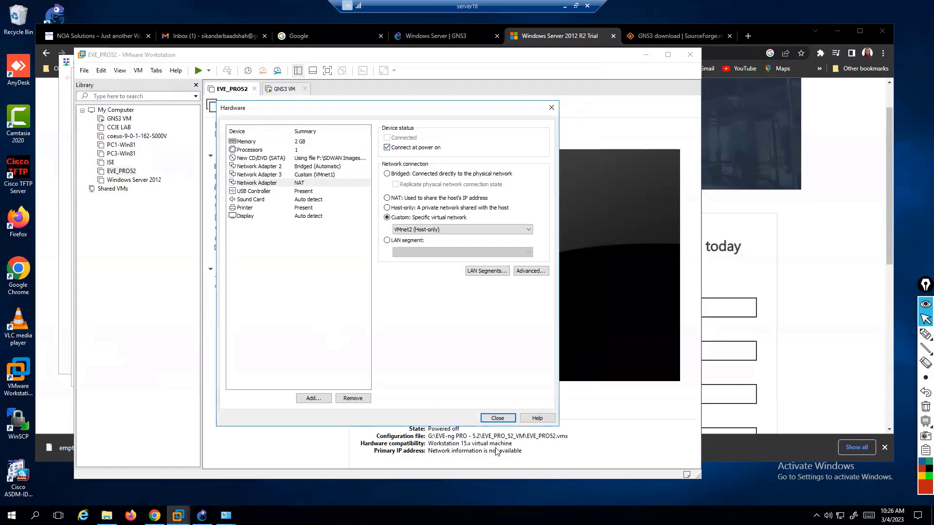
Finish creating the Windows Server 2012 VM, then review its network adapters in VM Settings.
left_click(497, 418)
left_click(427, 360)
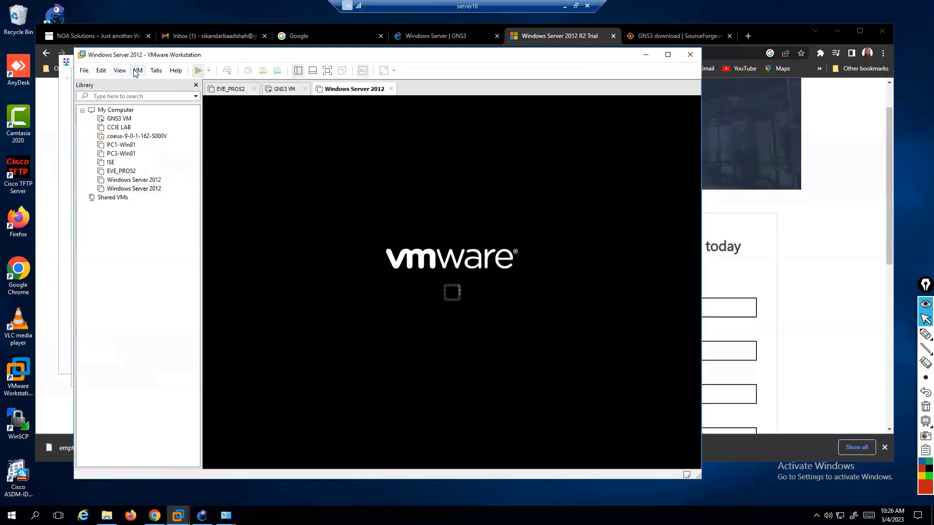
left_click(138, 71)
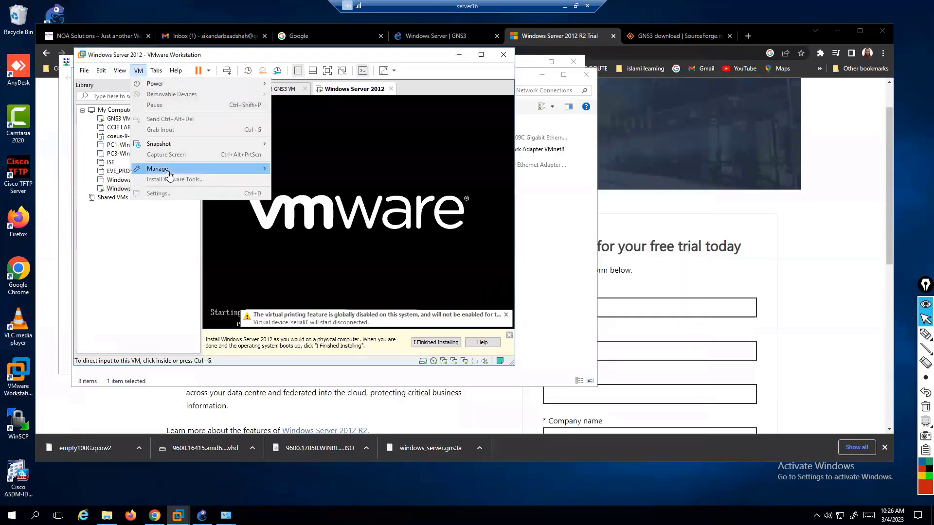
mouse_move(120, 71)
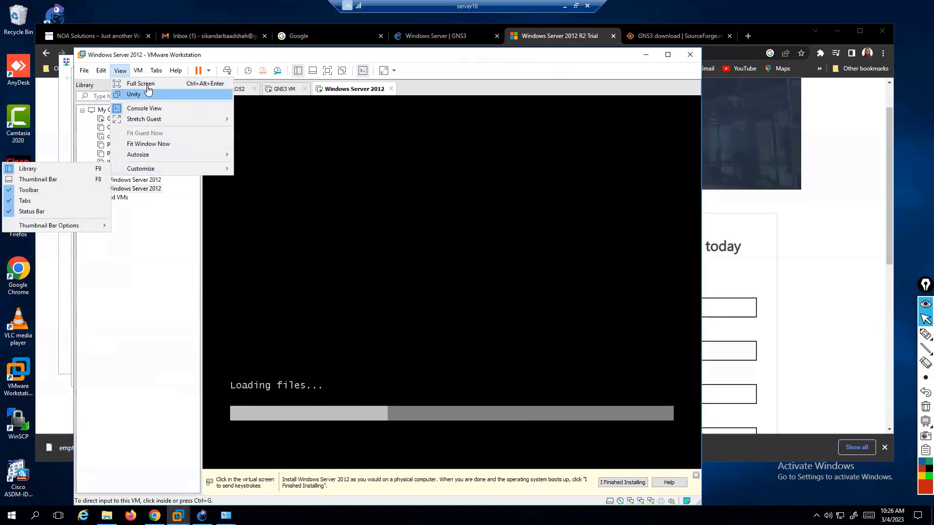
mouse_move(158, 73)
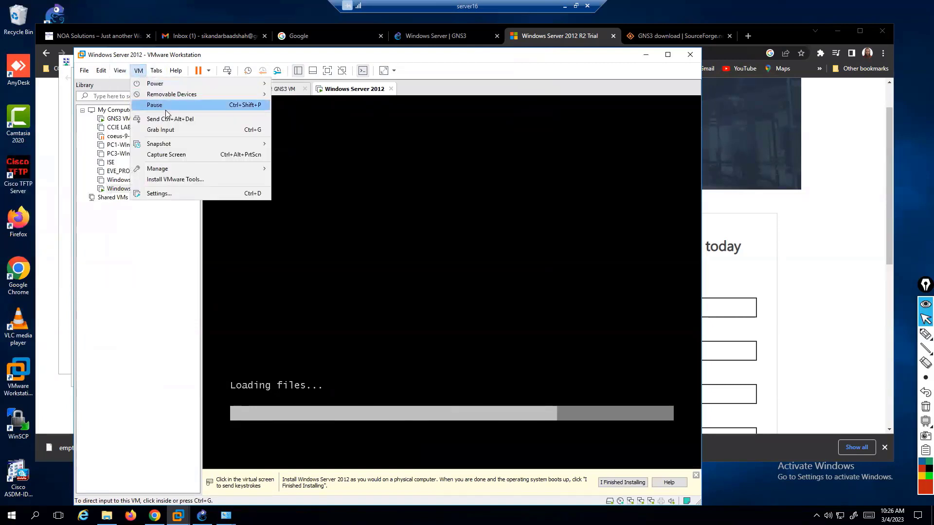
left_click(174, 194)
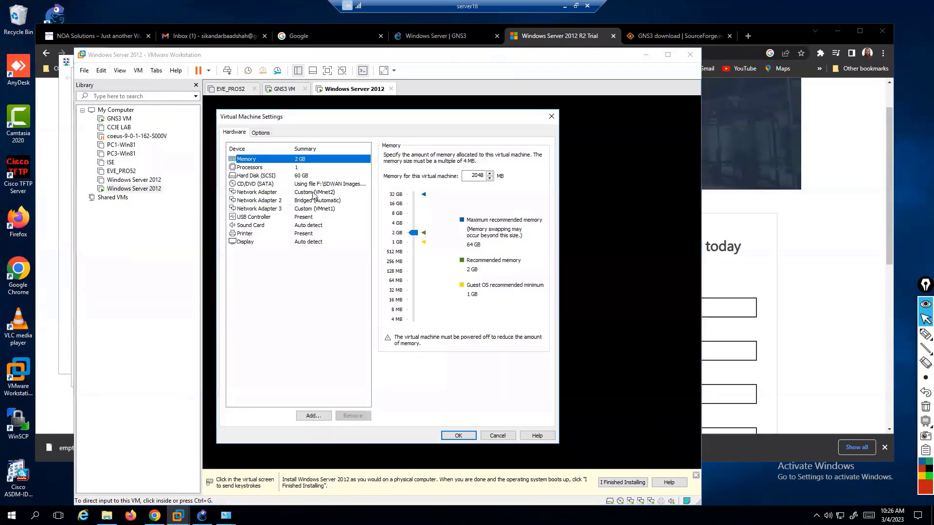
left_click(552, 117)
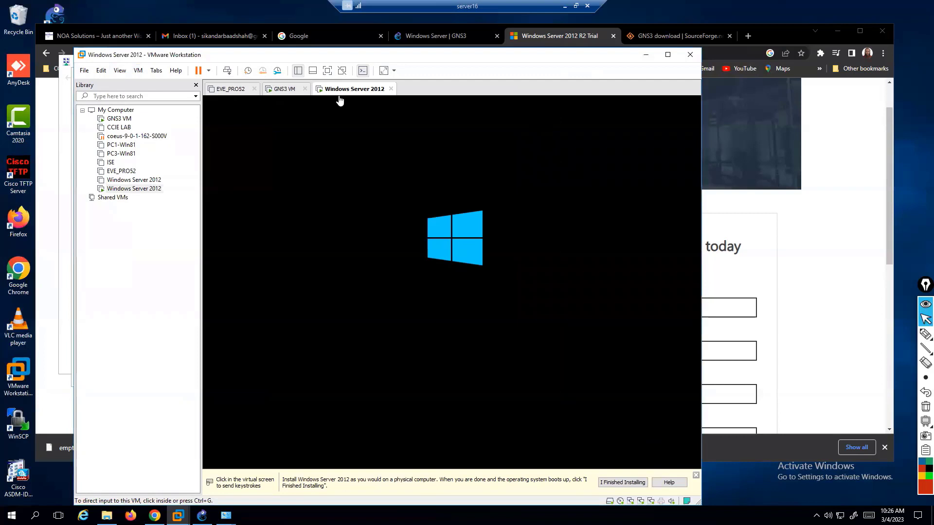
left_click(138, 71)
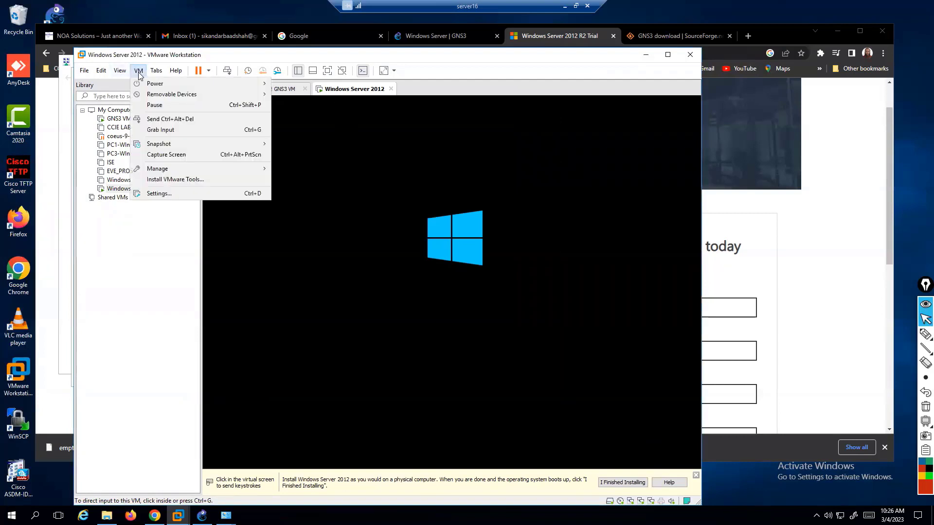
mouse_move(162, 73)
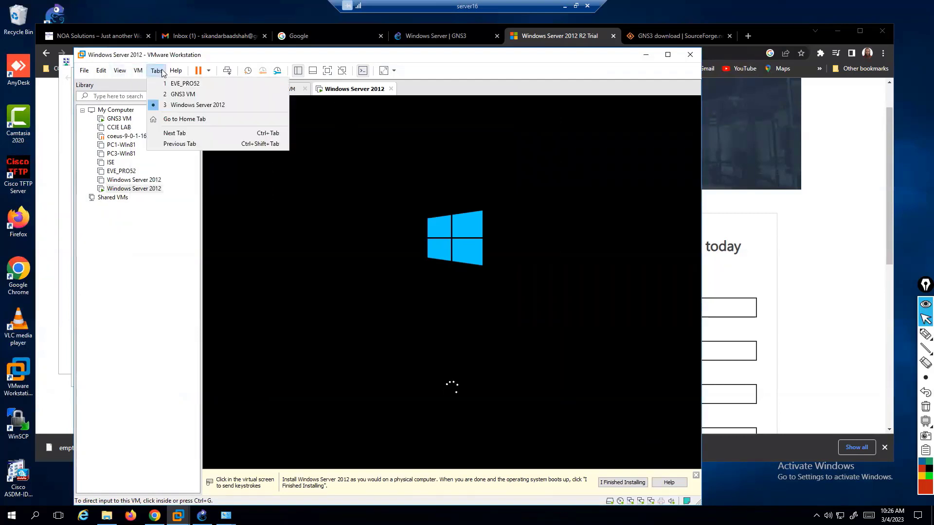
mouse_move(122, 73)
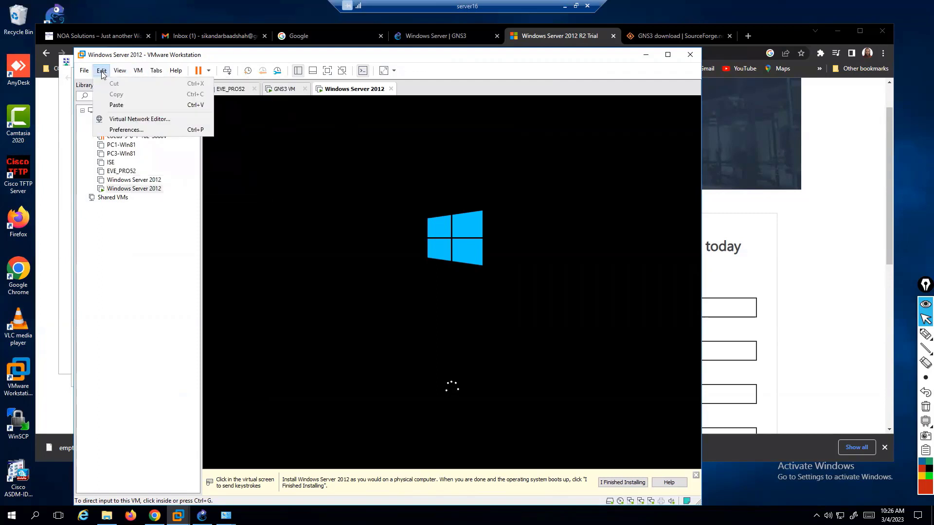
Add virtual network VMnet4 in the Virtual Network Editor, check VMnet2, and save the settings.
left_click(139, 121)
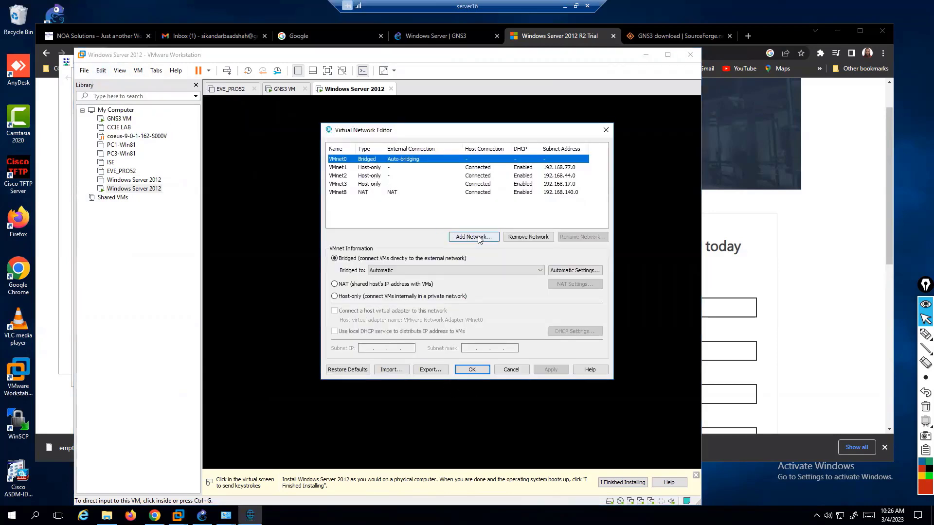
left_click(479, 239)
left_click(492, 250)
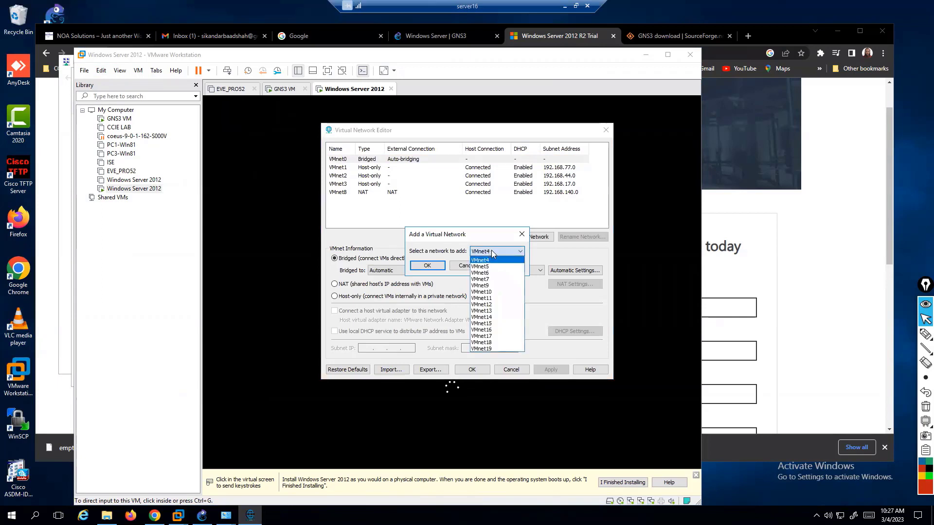
left_click(486, 258)
left_click(438, 265)
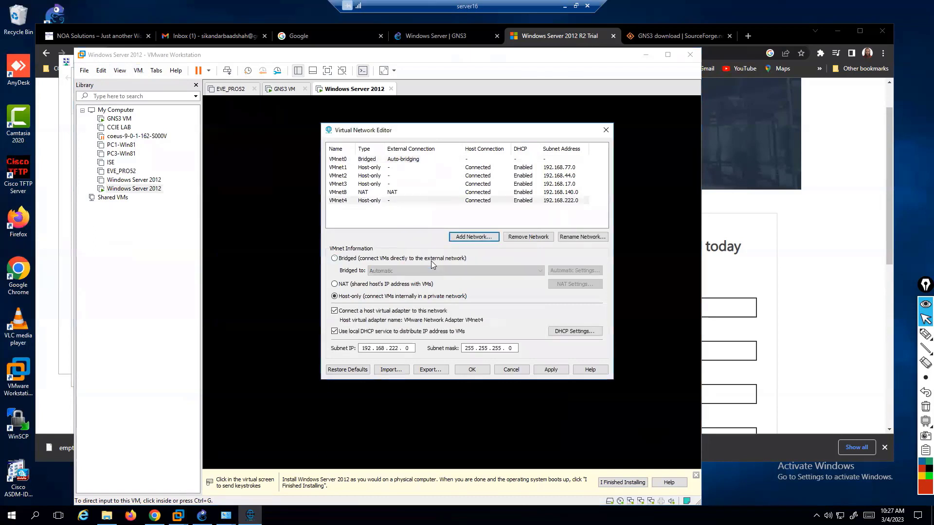
left_click(367, 175)
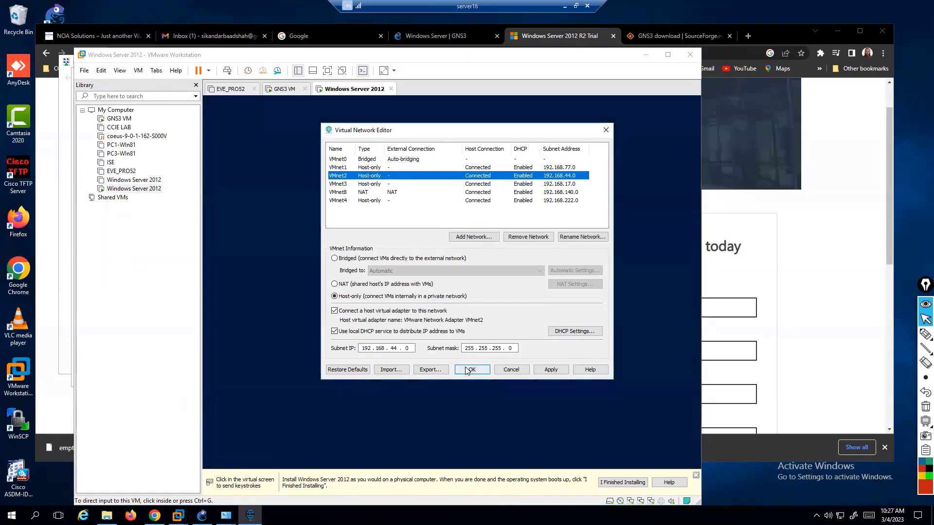
left_click(466, 367)
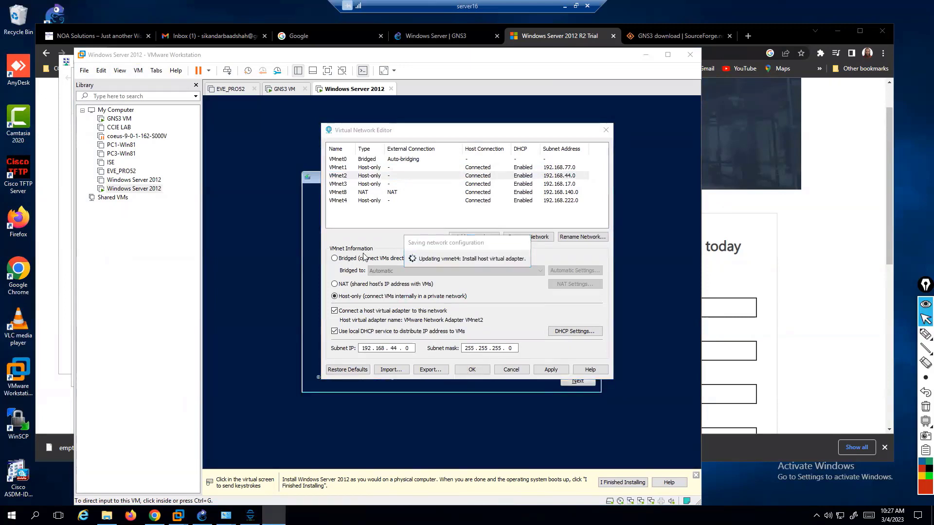
left_click(304, 202)
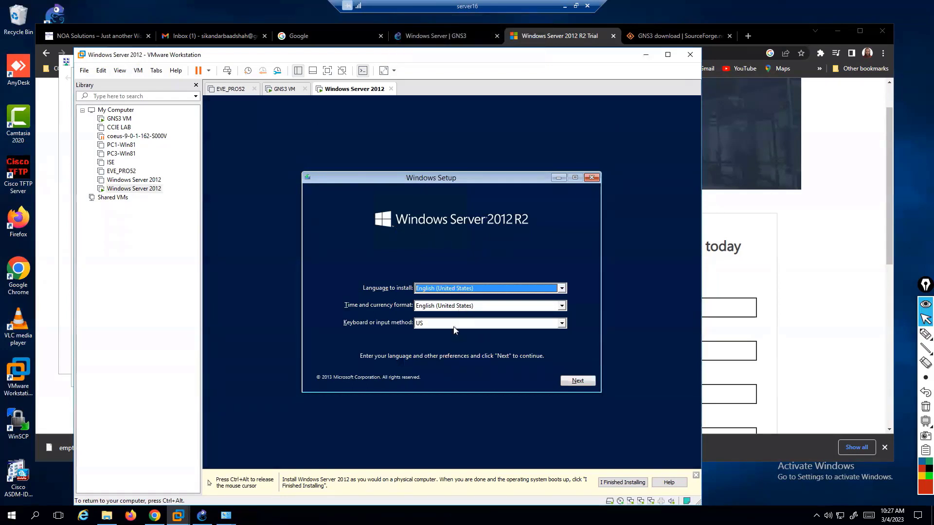
Go through Setup's language screen, Install now, edition choice and accepted license terms.
left_click(578, 381)
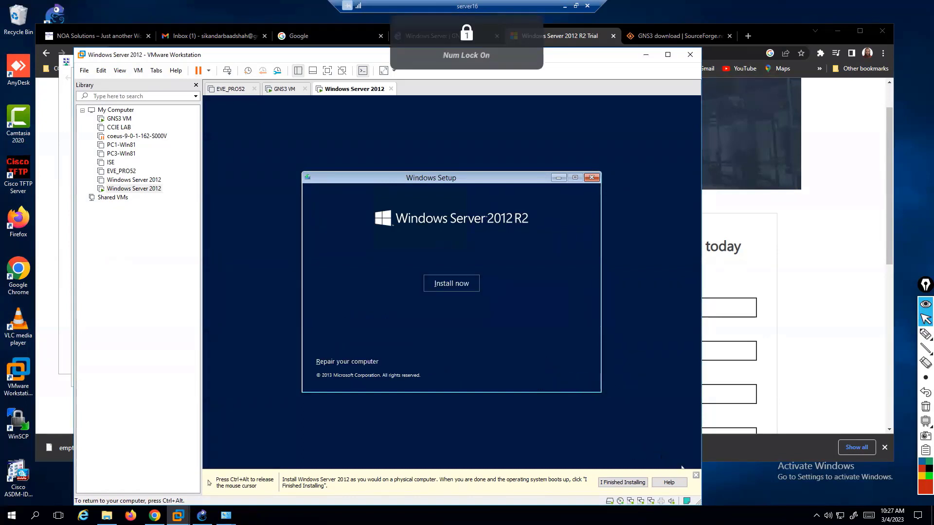
left_click(450, 284)
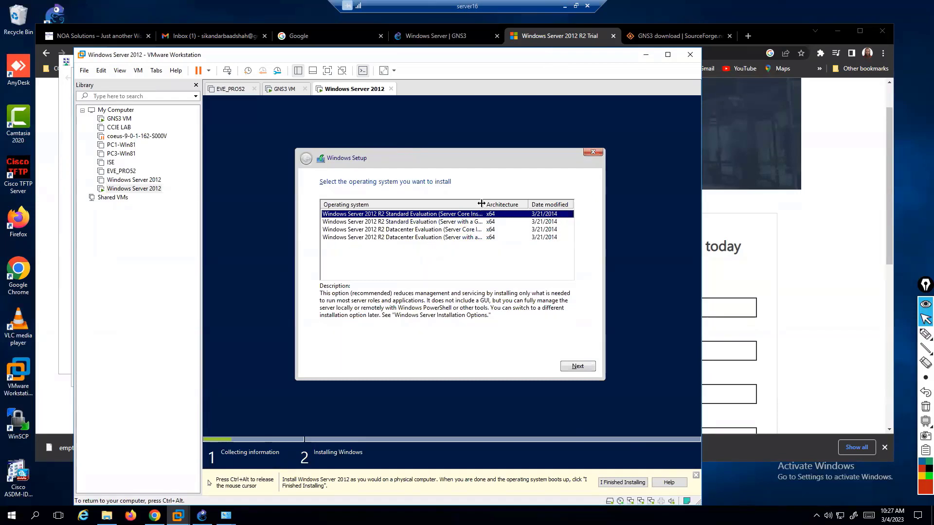
left_click_drag(482, 203, 529, 204)
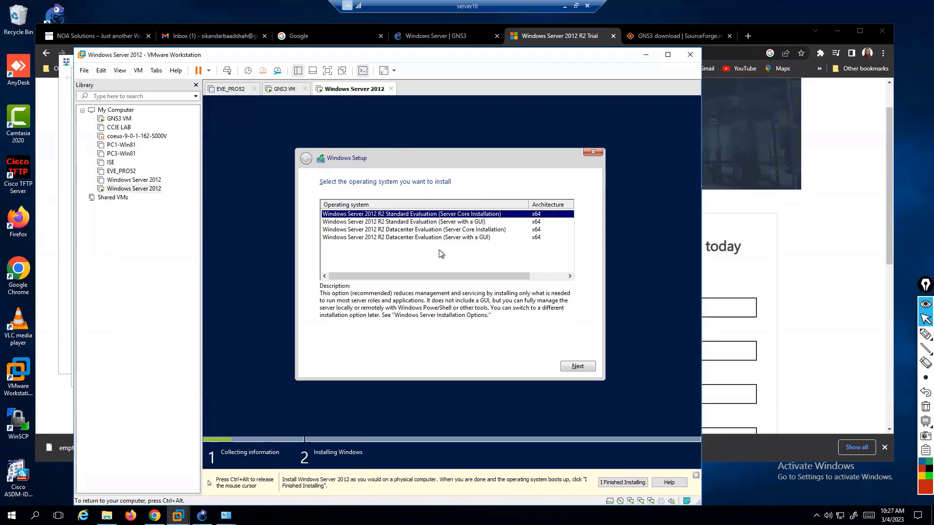
left_click(577, 366)
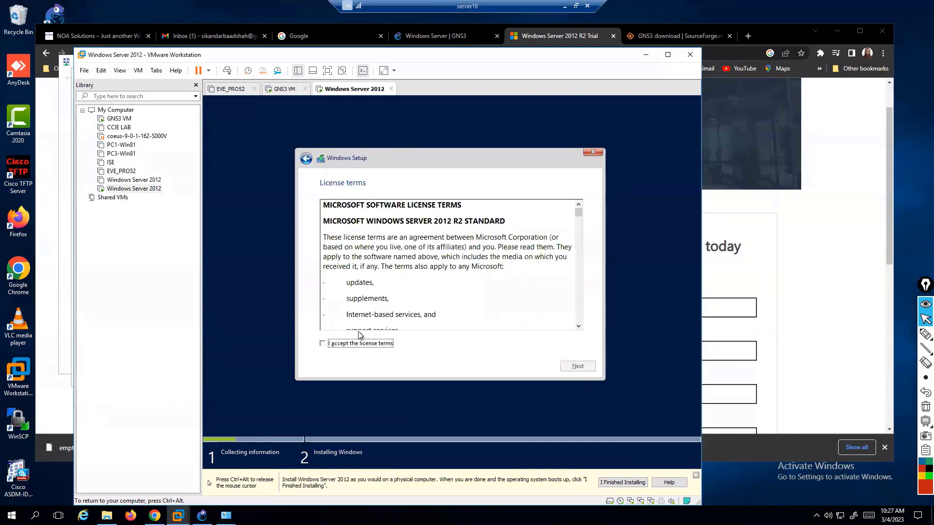
left_click(336, 343)
left_click(573, 367)
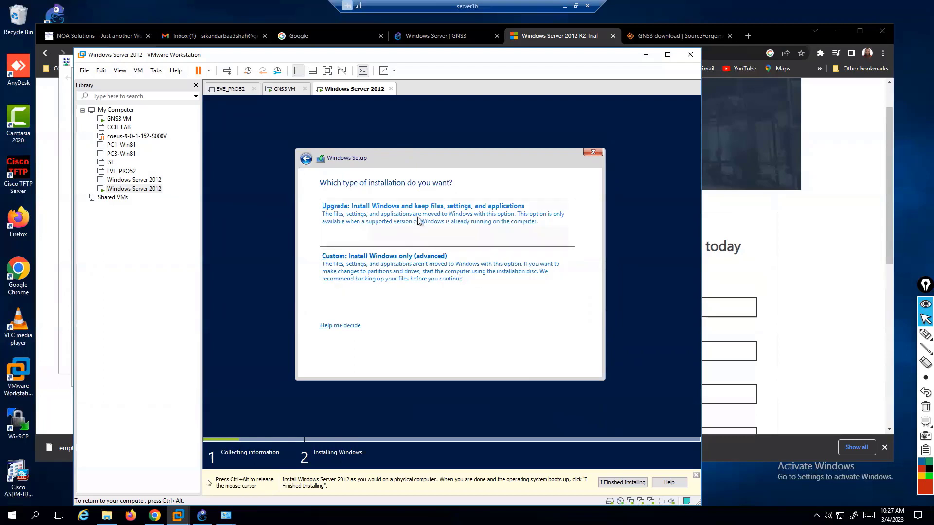
Choose Custom install onto the 60 GB unallocated Drive 0, then release the VM with Ctrl+Alt.
left_click(425, 266)
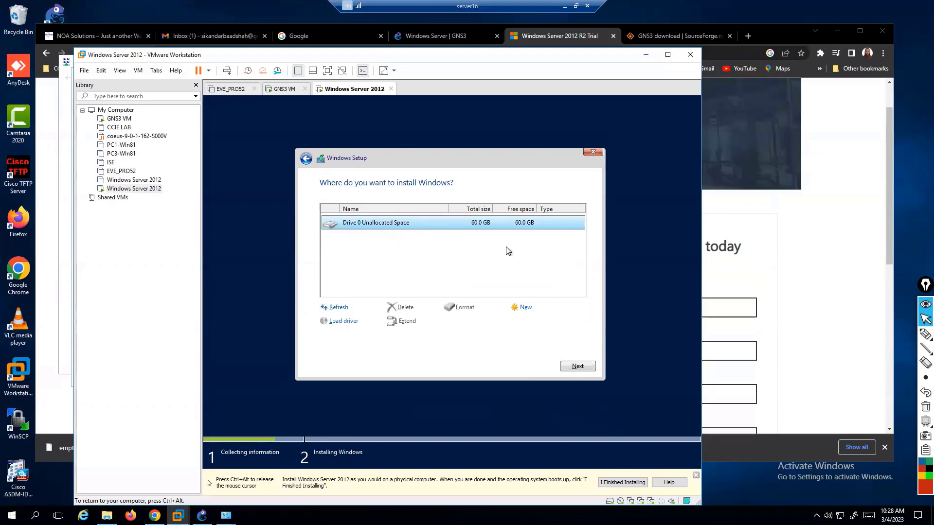
left_click(585, 367)
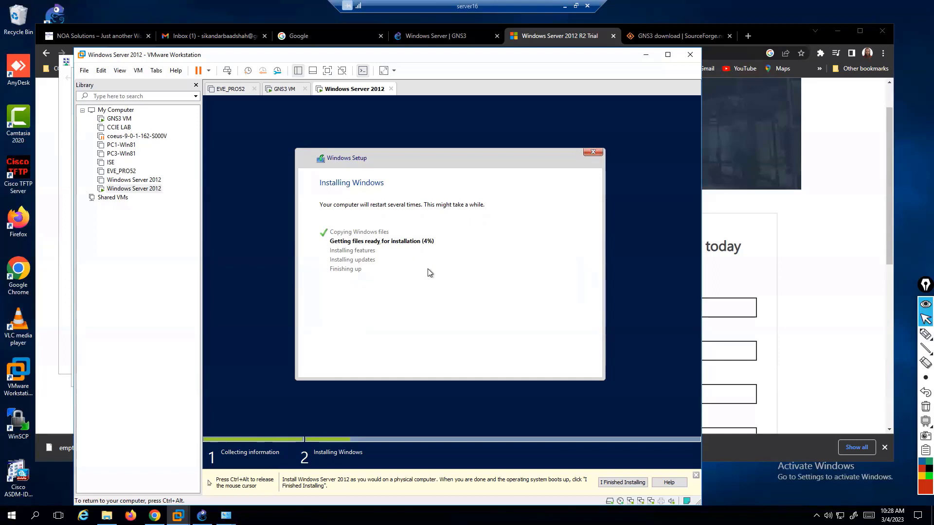
key("ctrl+alt")
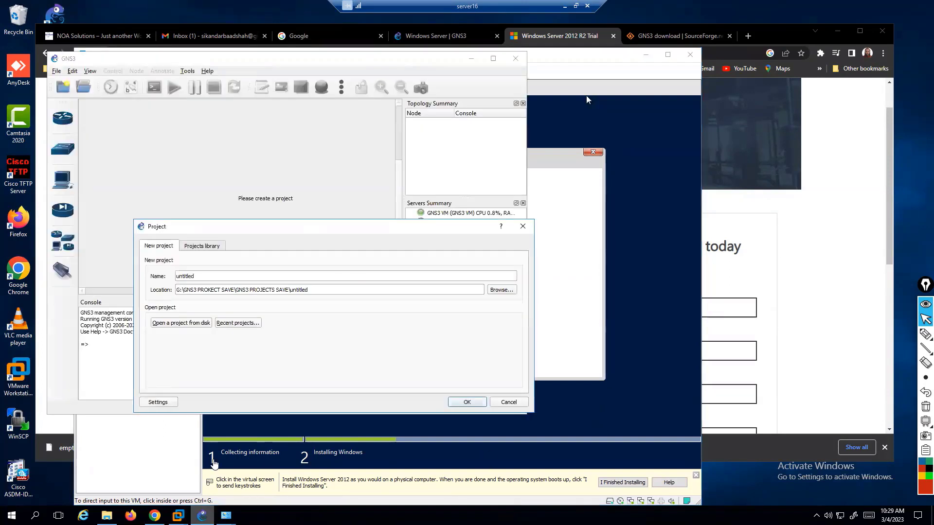
Open the recent project 'SDWAN lab 1 - FEB 23.gns3' and answer No to the update check.
left_click(238, 323)
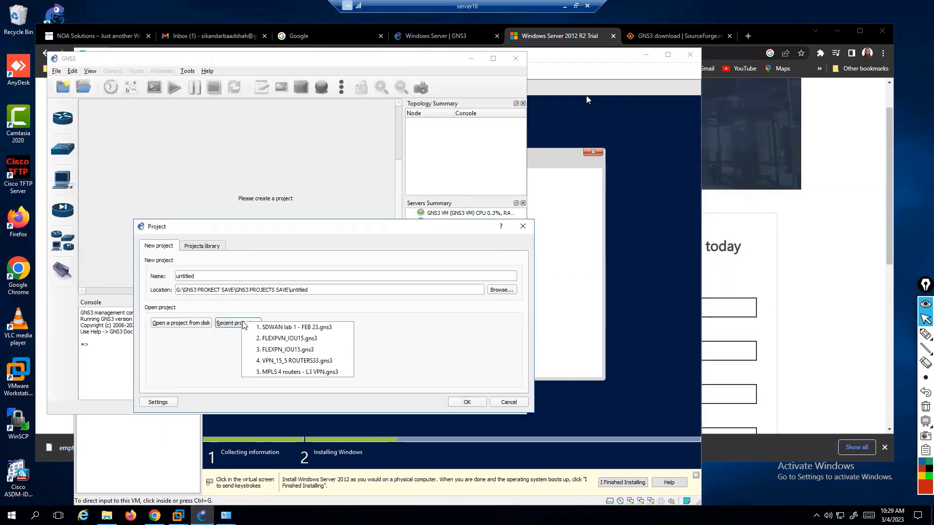
left_click(277, 330)
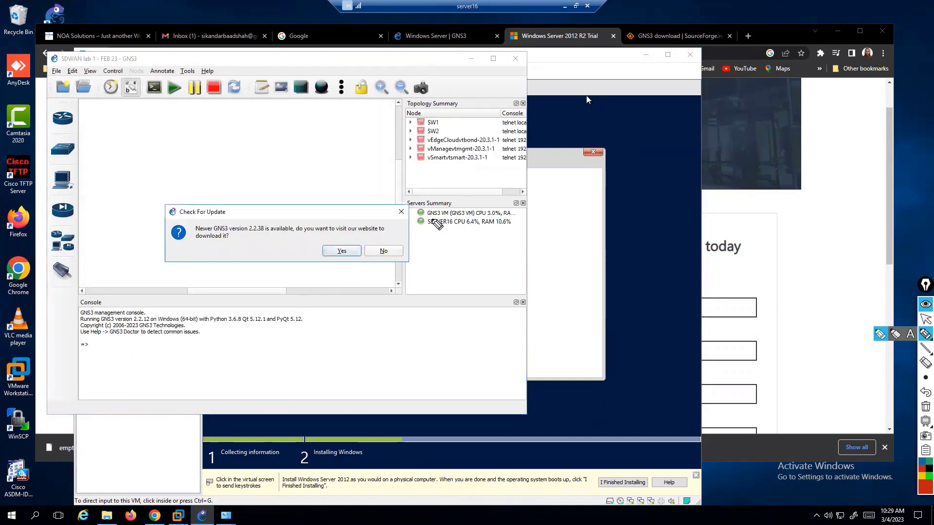
mouse_move(472, 209)
left_mouse_down()
mouse_move(413, 217)
mouse_move(462, 263)
mouse_move(491, 247)
left_mouse_up()
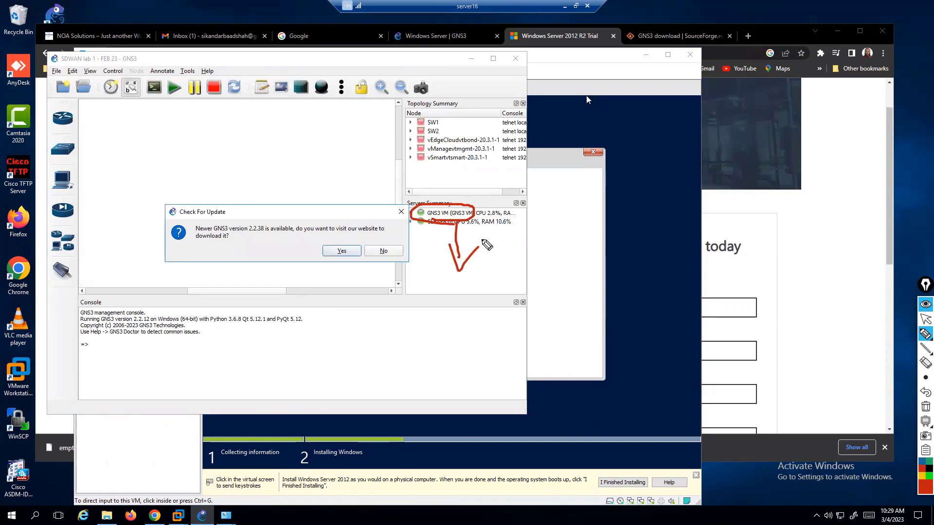
left_click(377, 252)
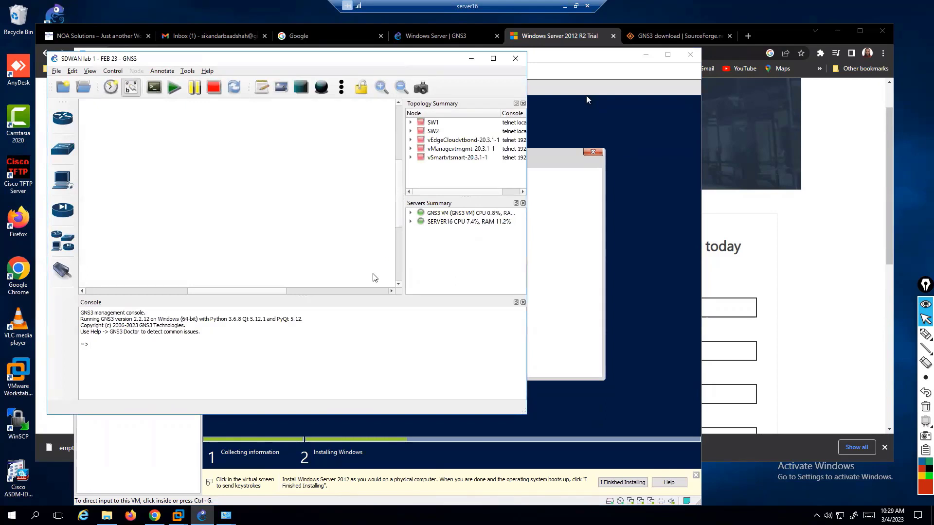
left_click_drag(265, 63, 289, 71)
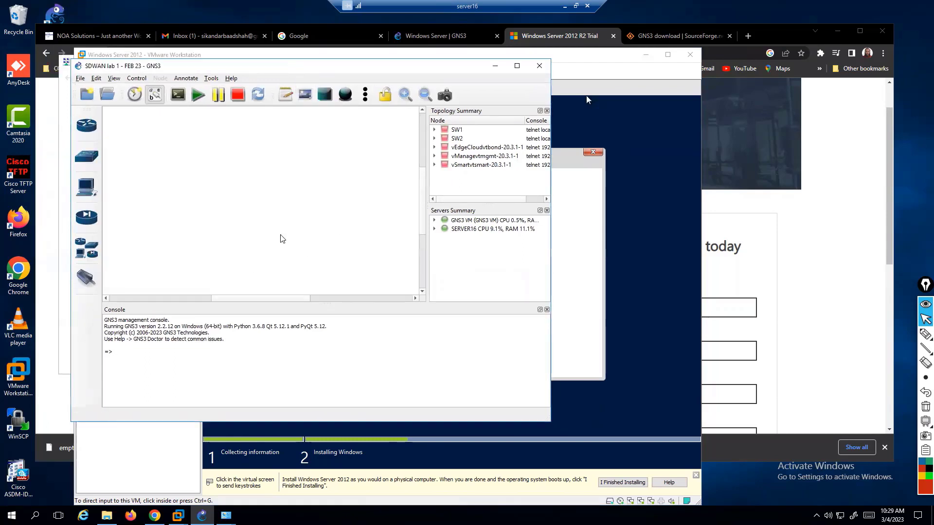
scroll(231, 194, "down", 3)
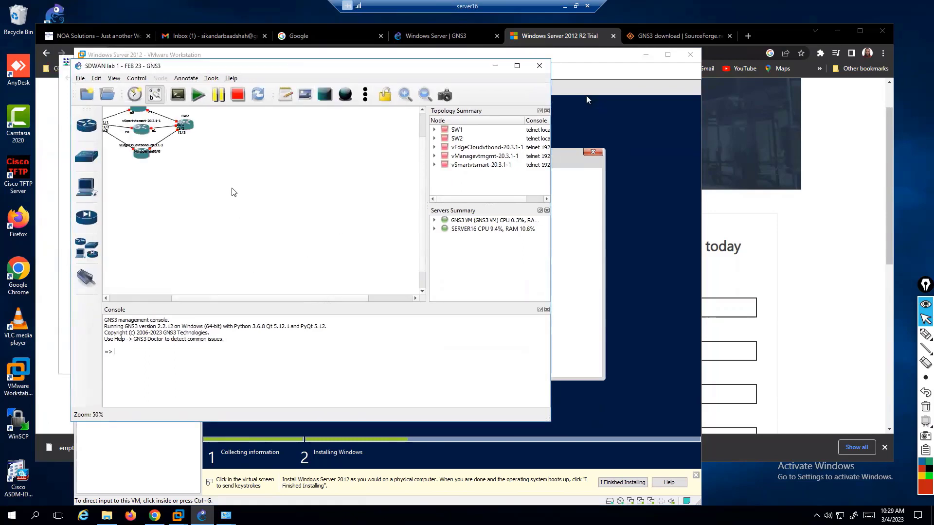
scroll(232, 193, "down", 2)
Maximize the GNS3 window over the SDWAN topology.
left_click(517, 65)
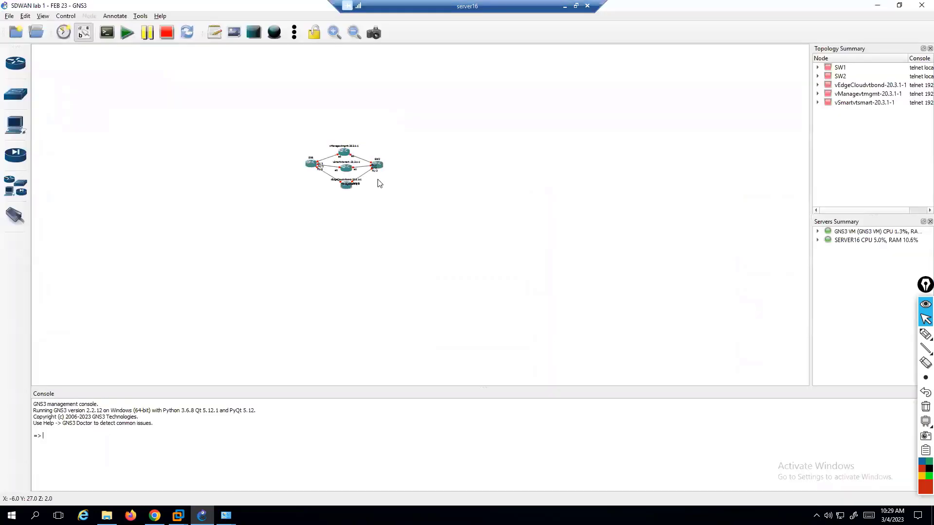
scroll(378, 181, "up", 8)
scroll(380, 188, "down", 2)
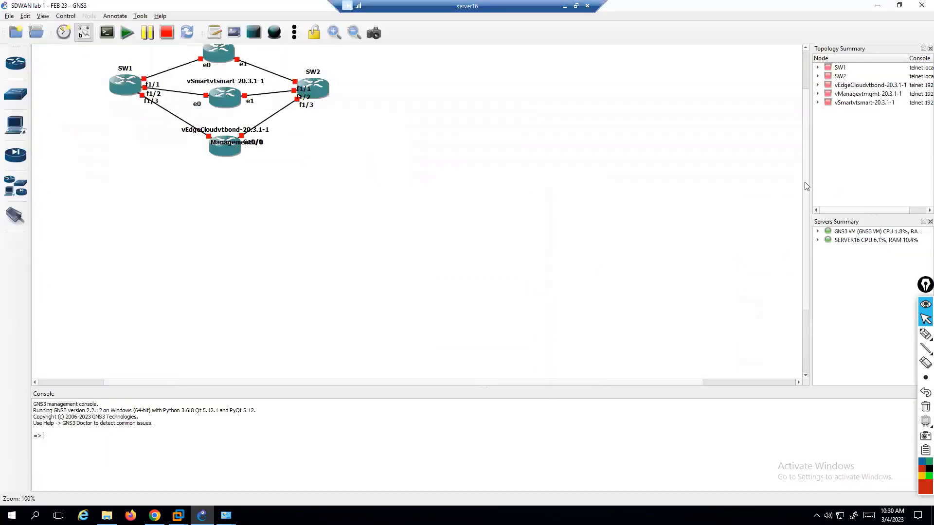
left_click_drag(806, 186, 809, 123)
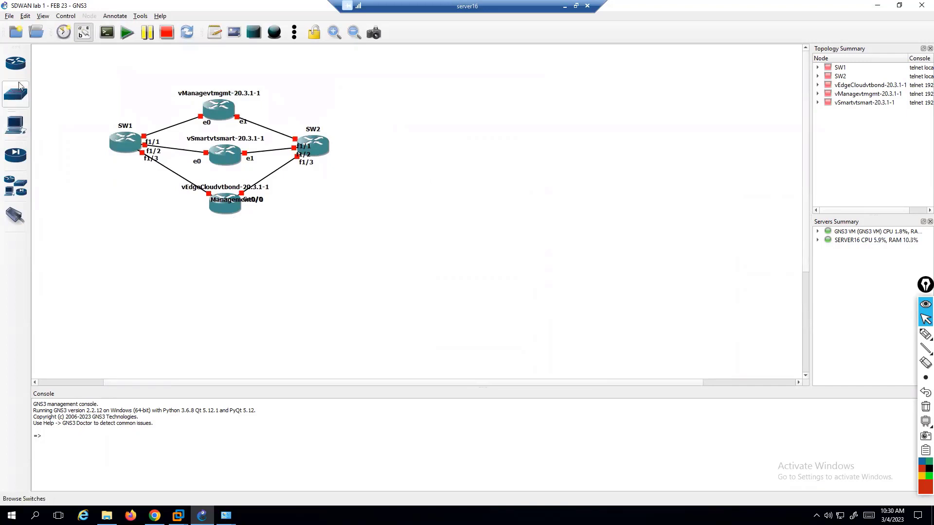
Place a Cloud node hosted on SERVER16 onto the canvas and nudge Cloud1 left.
left_click(14, 65)
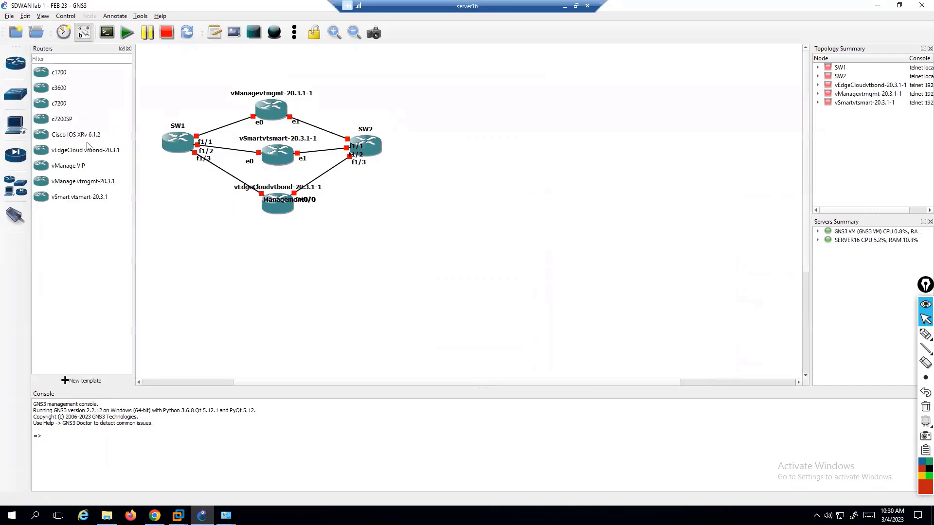
left_click(15, 216)
left_click(12, 193)
left_click_drag(62, 197, 270, 268)
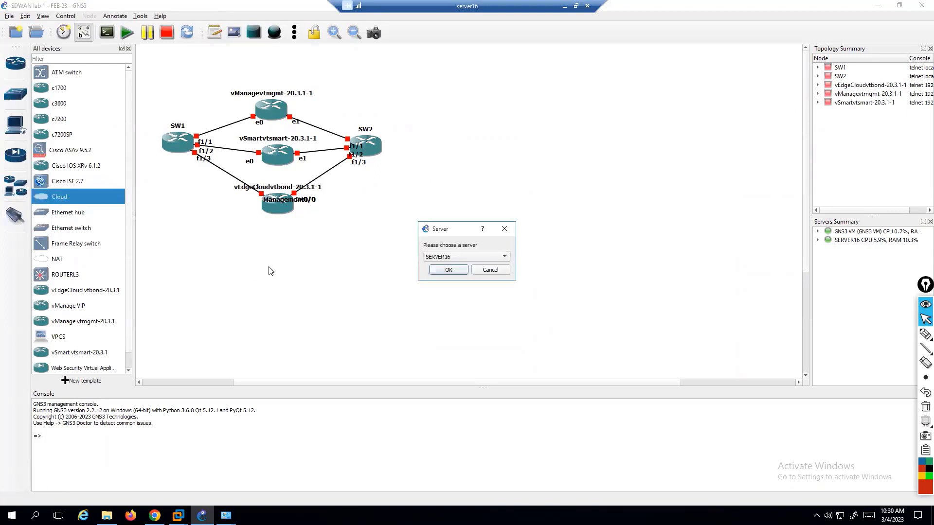
left_click(452, 258)
left_click(456, 257)
left_click_drag(455, 233, 447, 232)
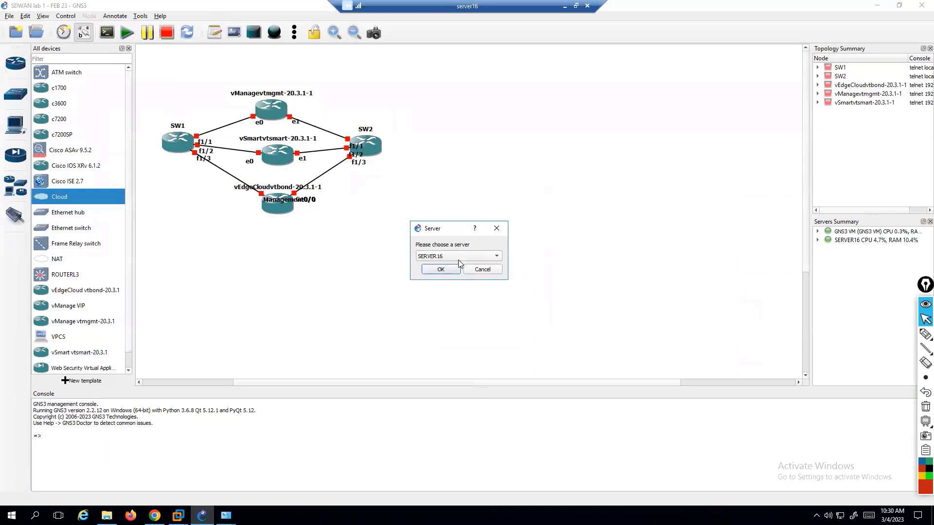
left_click(440, 270)
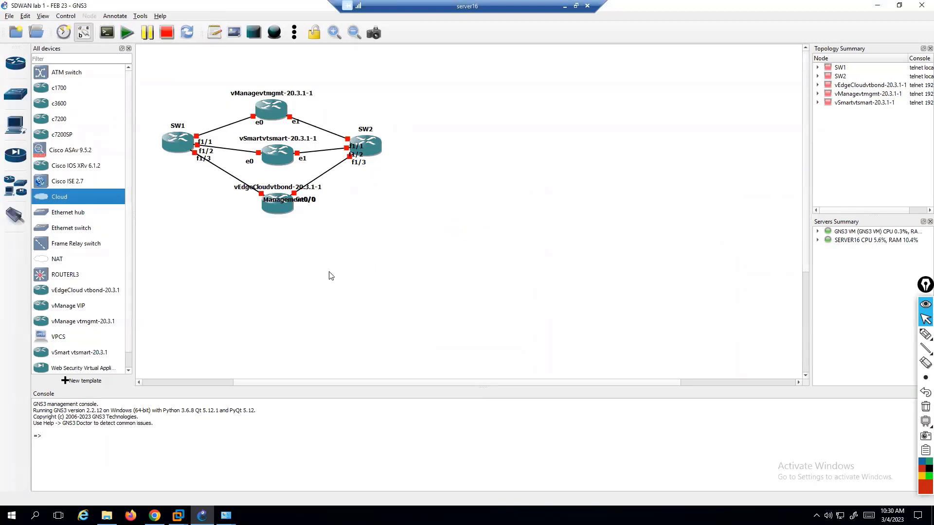
left_click_drag(305, 278, 284, 275)
Delete both Ethernet 2 and HOST 1 from Cloud1's Ethernet interface list.
right_click(298, 273)
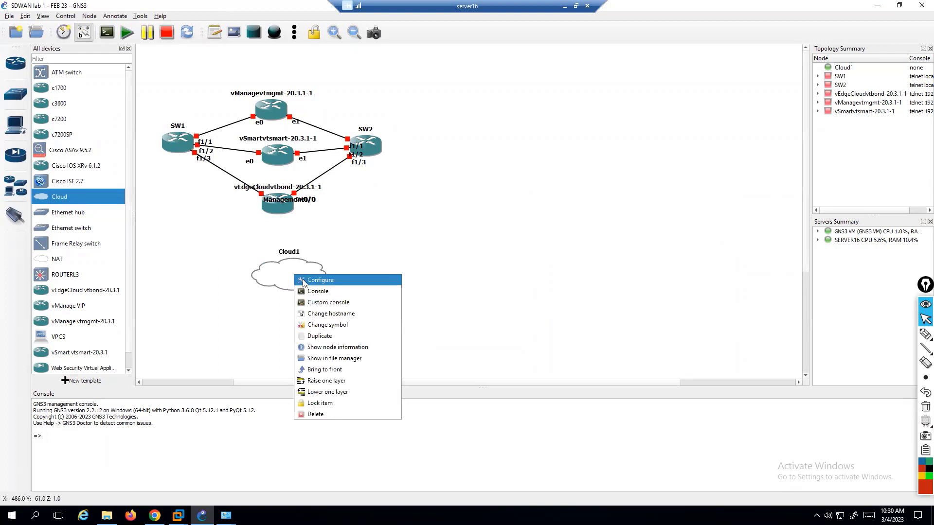
left_click(304, 279)
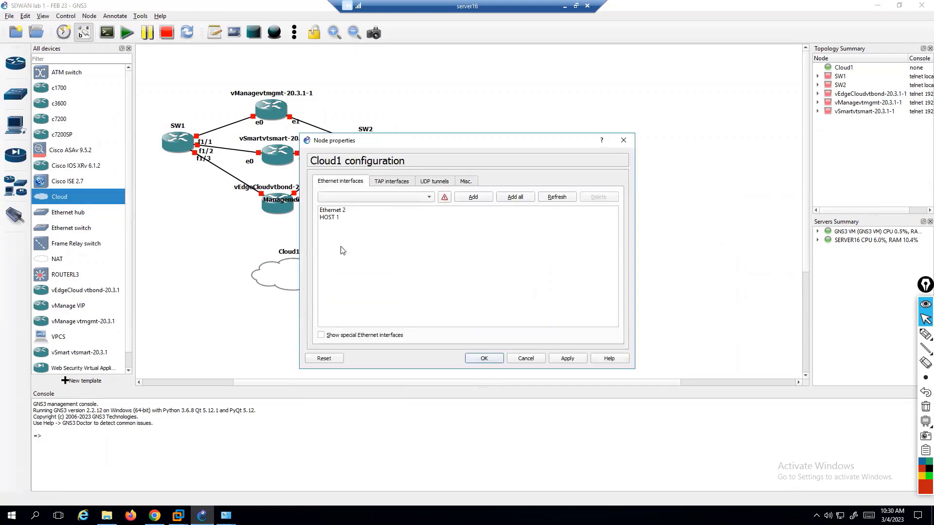
left_click(330, 217)
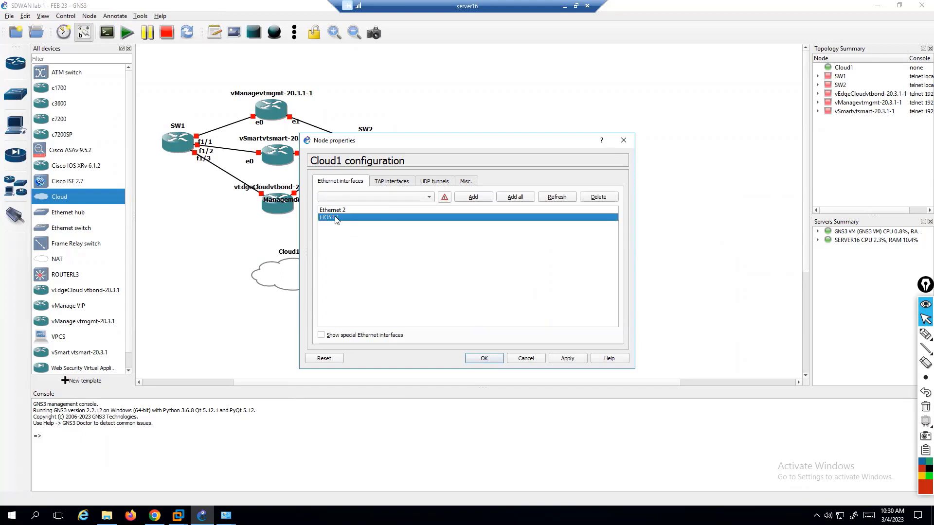
left_click_drag(335, 217, 336, 216)
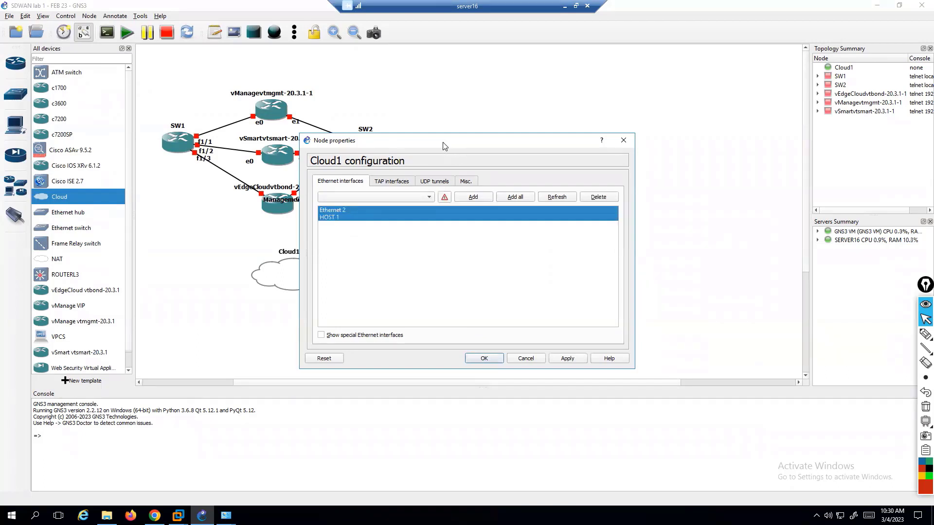
left_click_drag(444, 142, 554, 112)
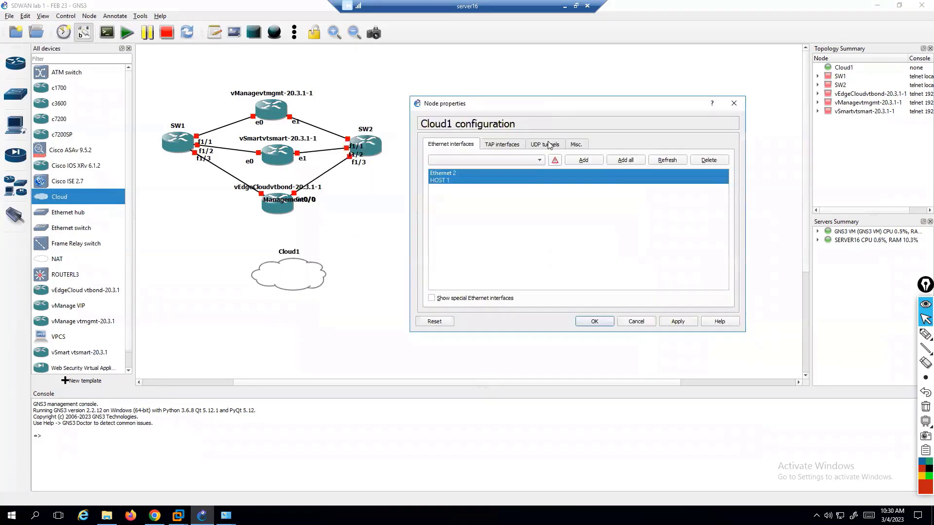
left_click_drag(467, 193, 457, 172)
left_click(692, 163)
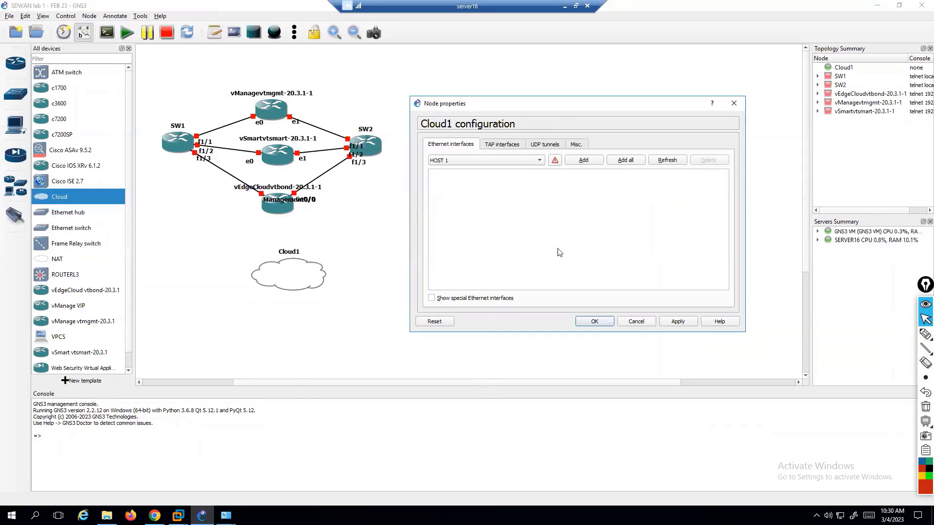
Take the remote desktop session out of full screen.
left_click(924, 334)
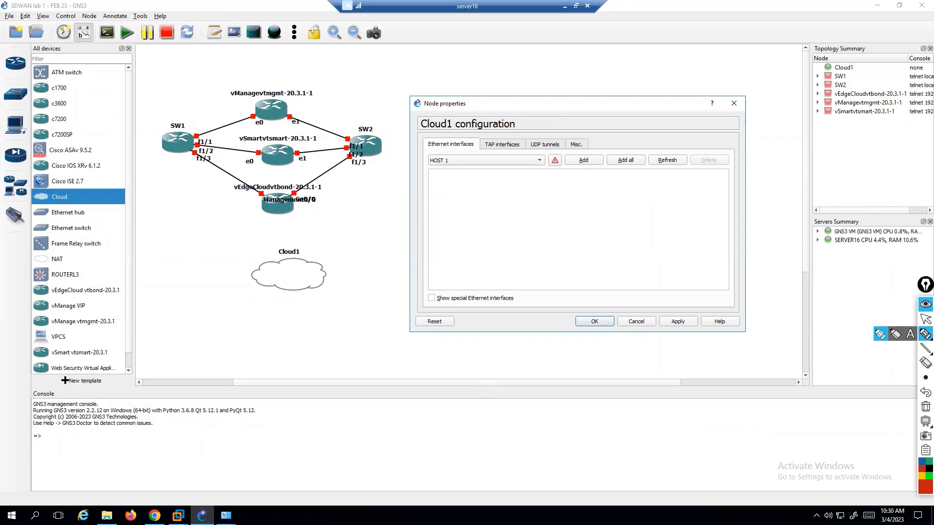
left_click(926, 320)
double_click(497, 9)
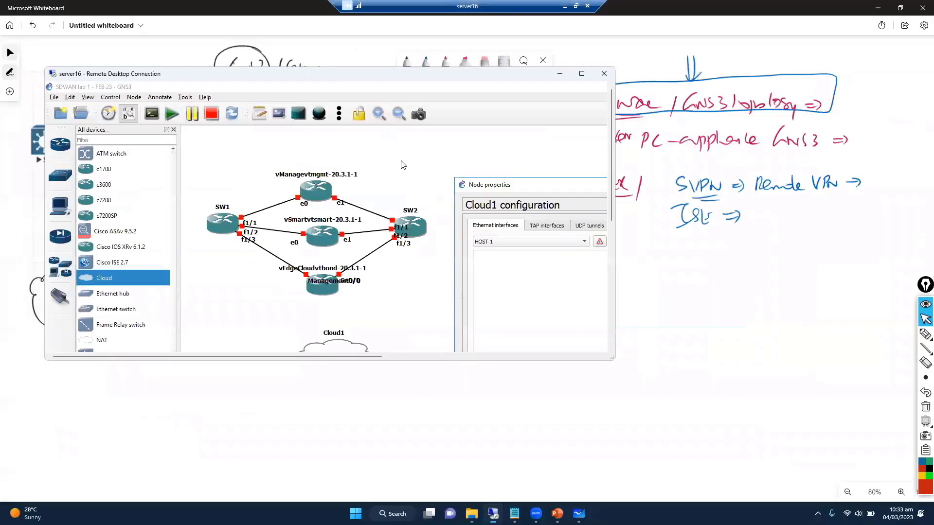
Draw a red arrow and Vmnet0 label under the Internet link, then re-maximise the remote desktop.
left_click(731, 220)
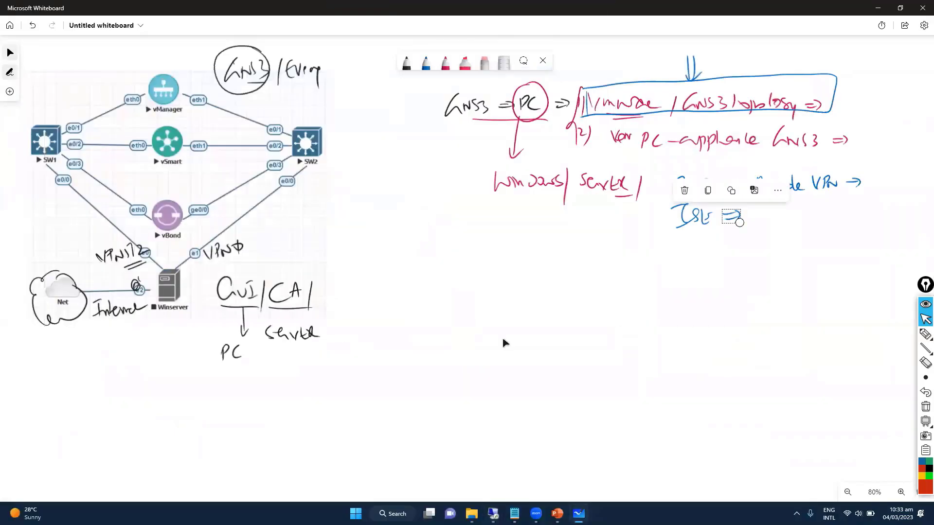
left_click(446, 63)
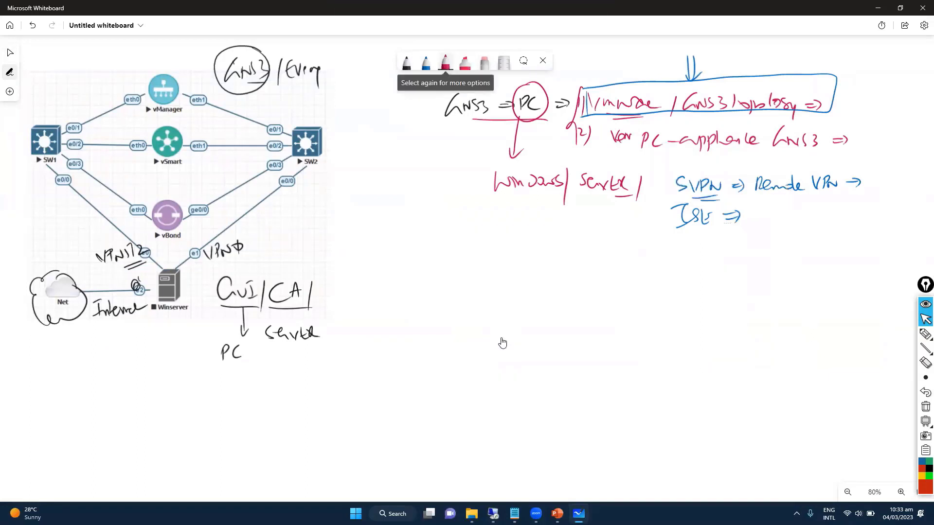
left_click(446, 63)
left_click(445, 63)
left_click_drag(141, 287, 143, 319)
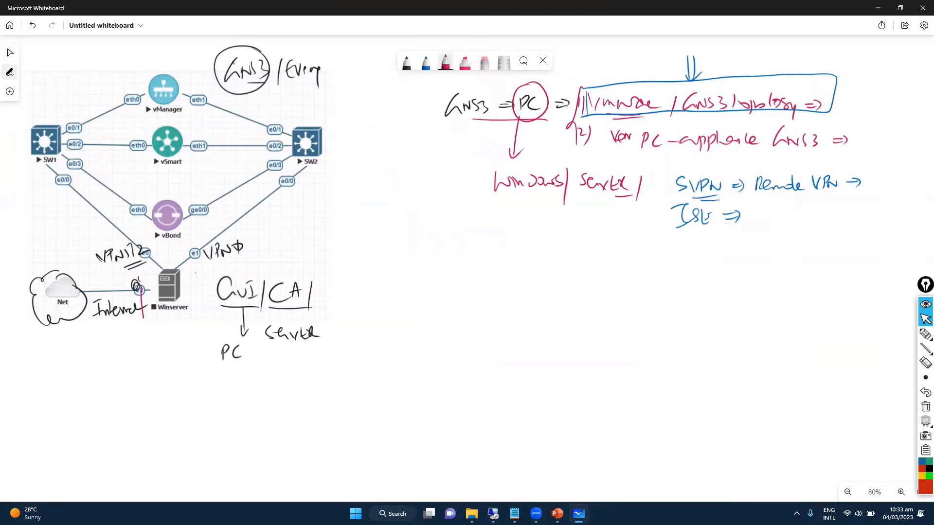
left_click_drag(133, 351, 152, 346)
left_click_drag(154, 336, 156, 347)
mouse_move(160, 334)
left_mouse_down()
mouse_move(158, 343)
mouse_move(161, 334)
left_mouse_up()
left_click_drag(162, 335, 162, 348)
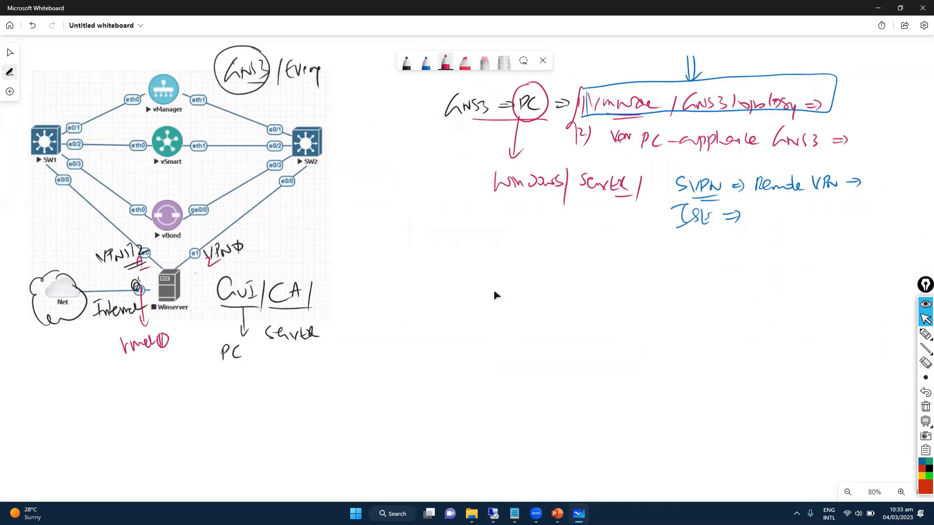
key("alt+Tab")
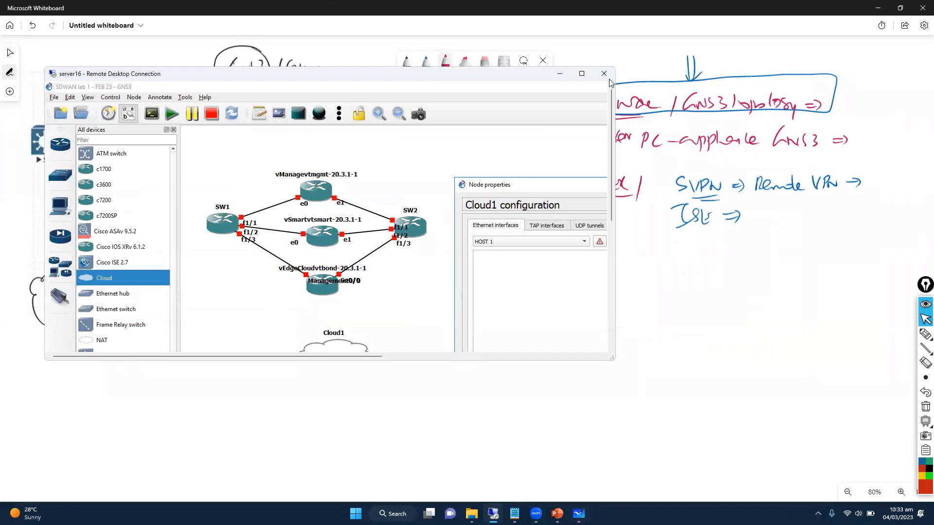
left_click(582, 74)
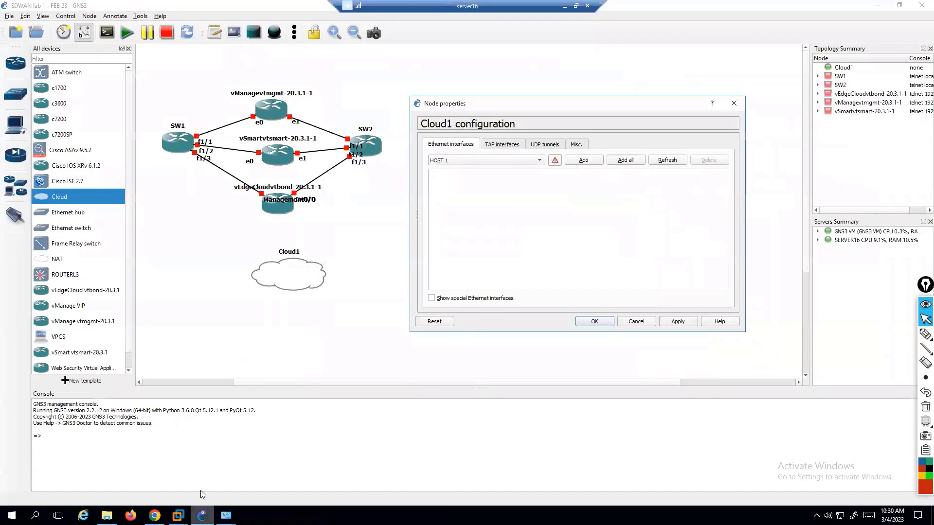
Open the Windows Server 2012 VM's hardware settings.
left_click(178, 516)
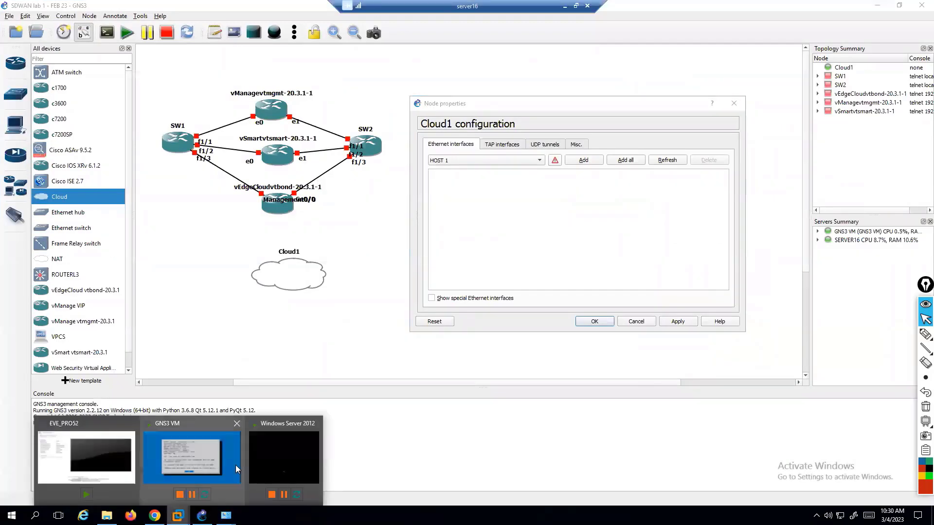
left_click(284, 457)
right_click(341, 91)
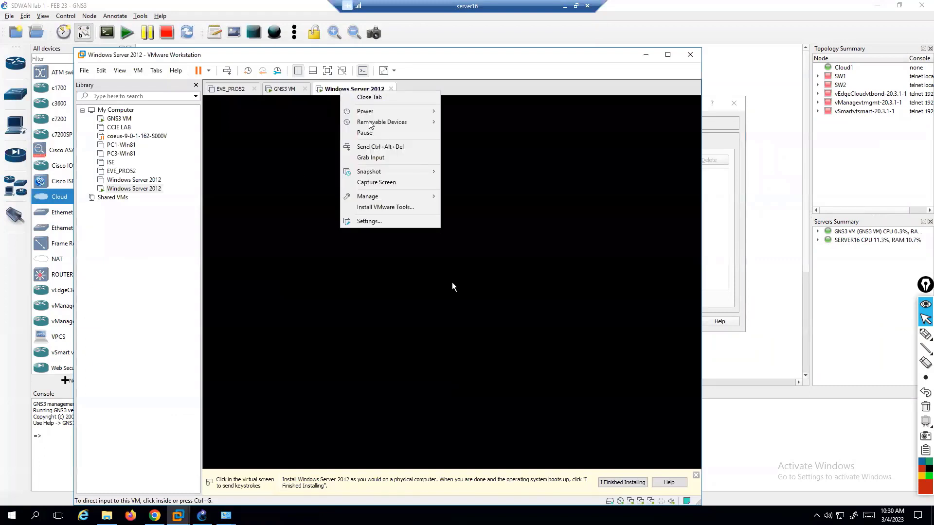
left_click(377, 222)
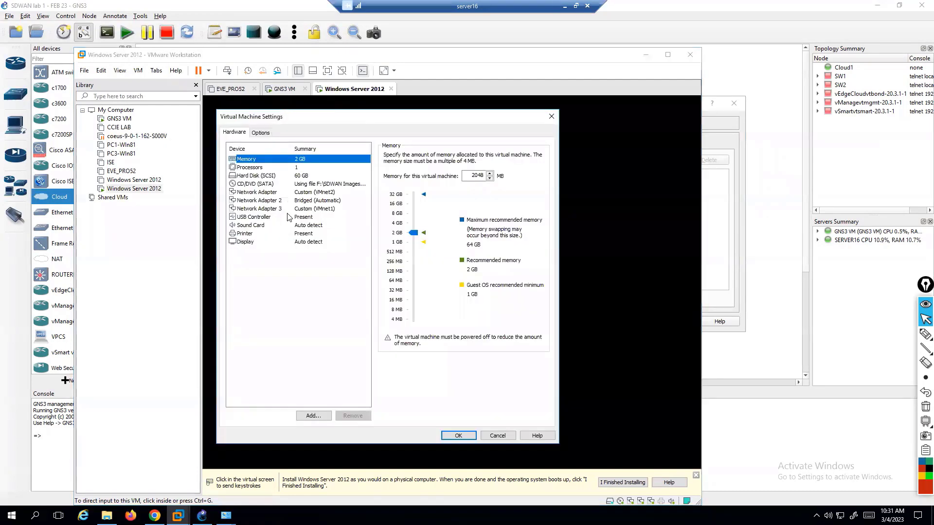
Set network adapter 1 to Bridged and adapter 2 to Custom VMnet1.
left_click(263, 192)
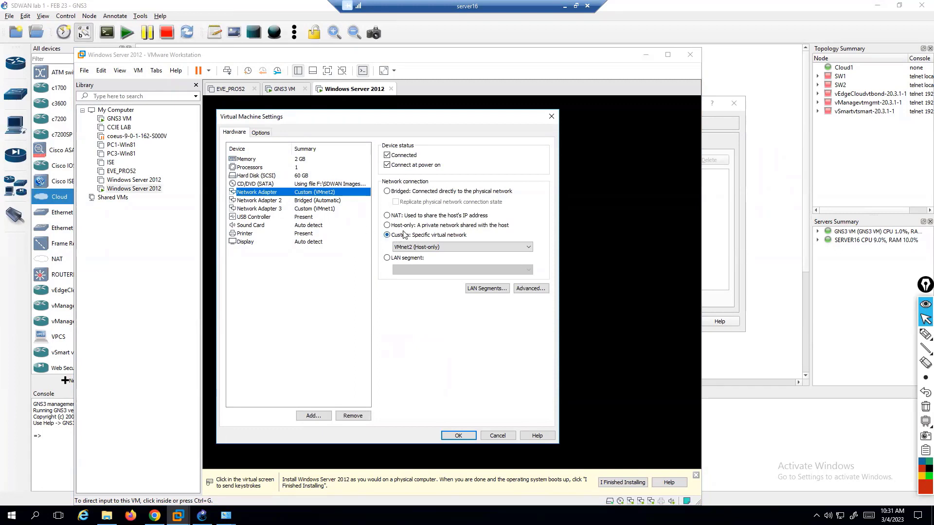
left_click(392, 193)
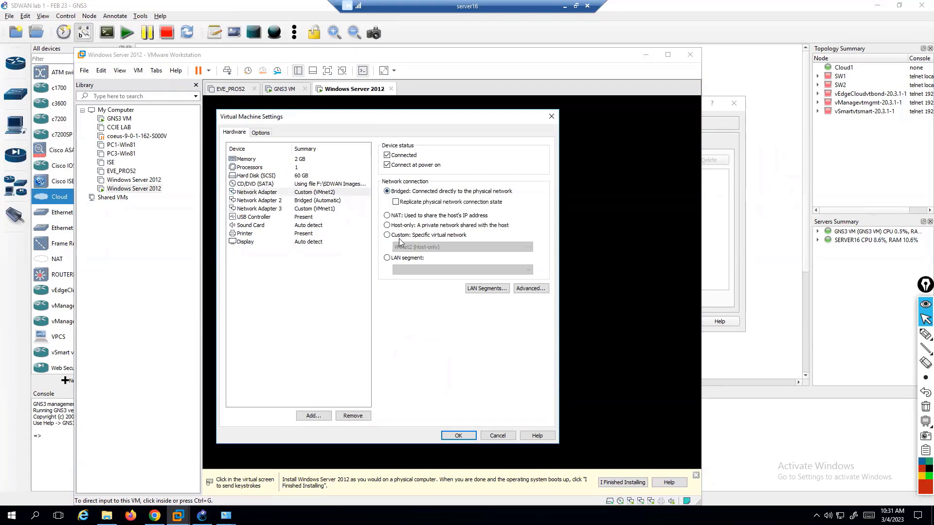
left_click(316, 203)
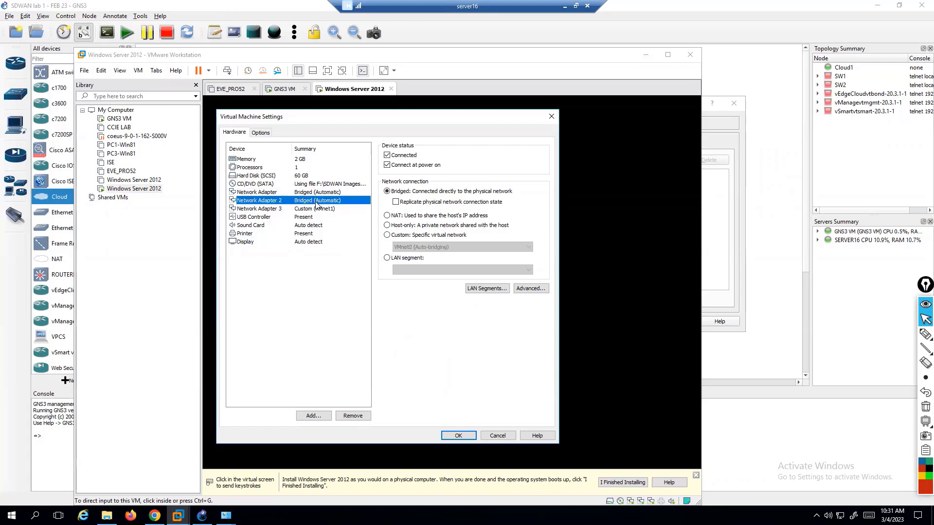
left_click(387, 235)
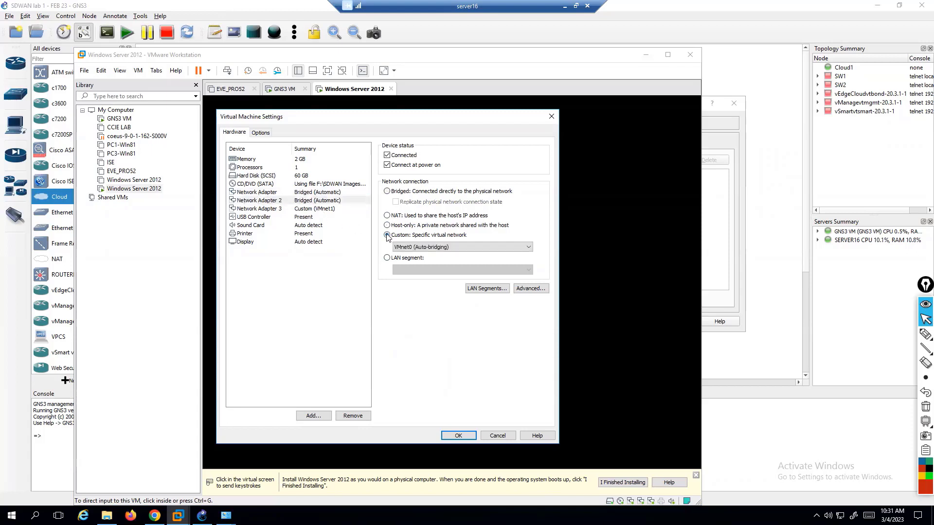
left_click(420, 247)
left_click(423, 264)
Connect network adapter 3 to Custom VMnet2.
left_click(309, 209)
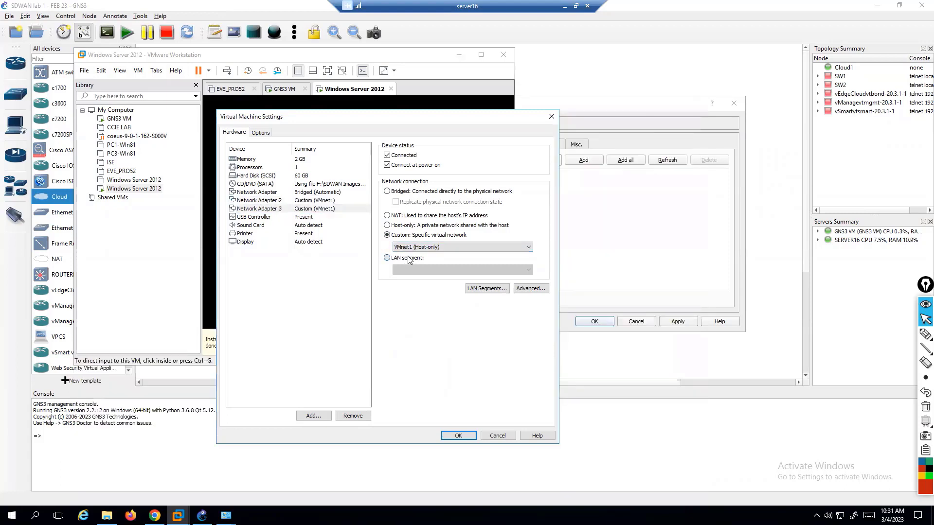
left_click(408, 255)
left_click(387, 235)
left_click(420, 247)
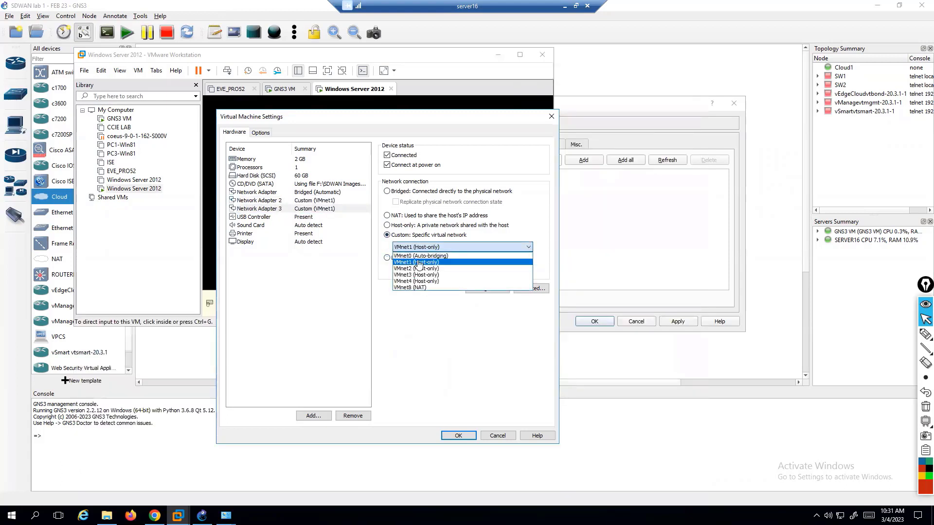
left_click(421, 270)
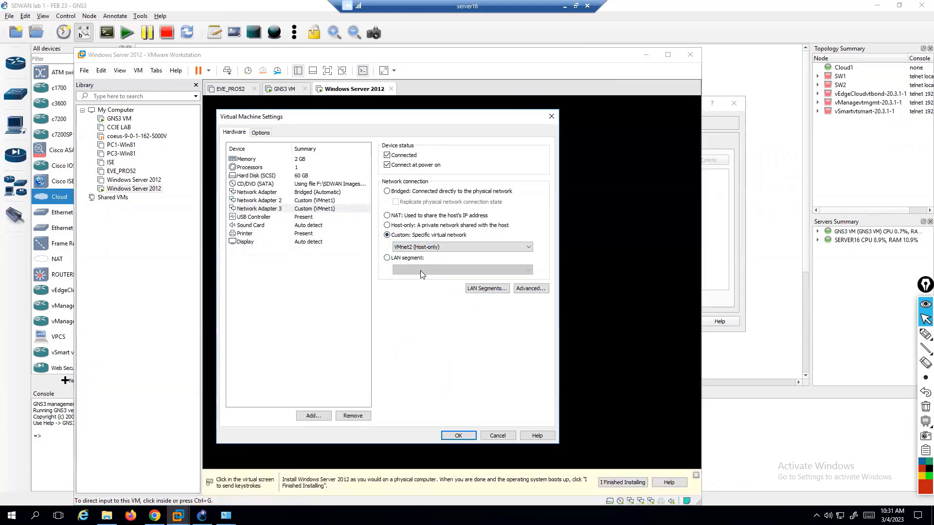
Recheck the Bridged, VMnet1 and VMnet2 adapter settings and save with OK.
left_click(276, 193)
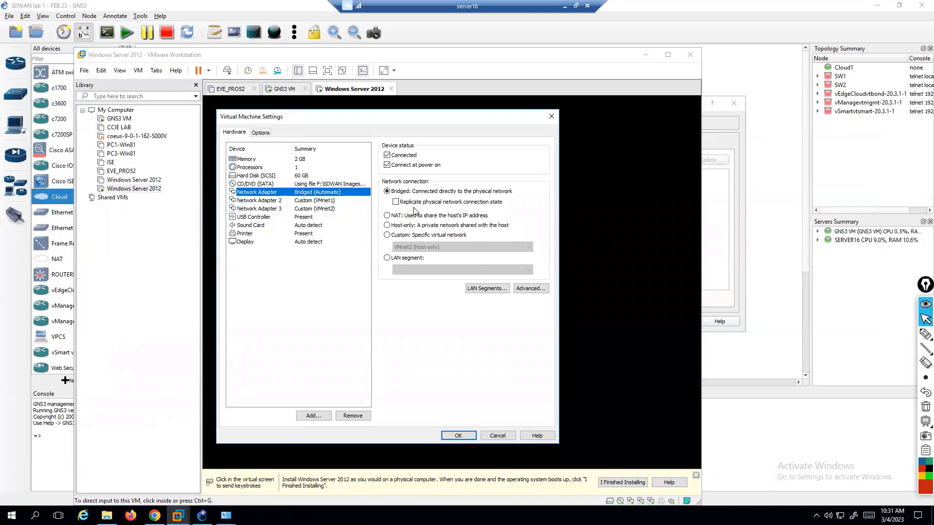
left_click(328, 200)
left_click(329, 207)
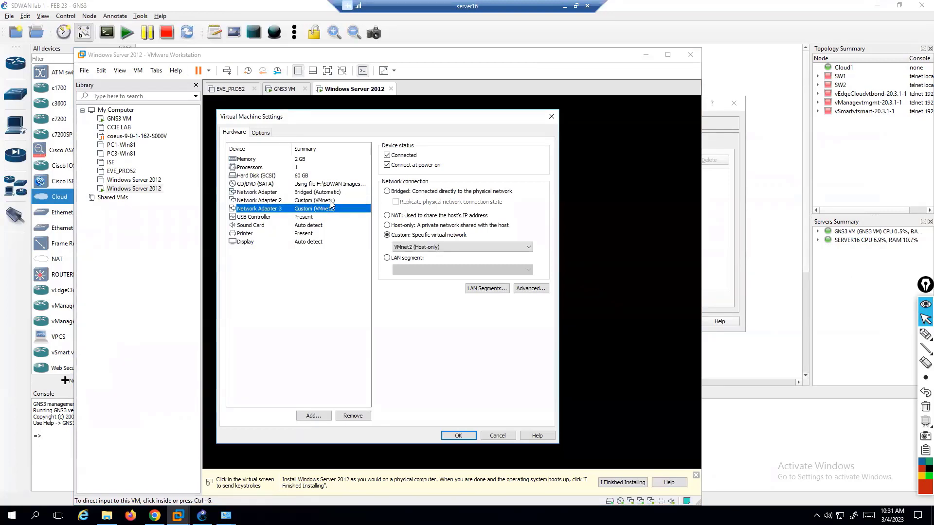
left_click(331, 201)
left_click(331, 209)
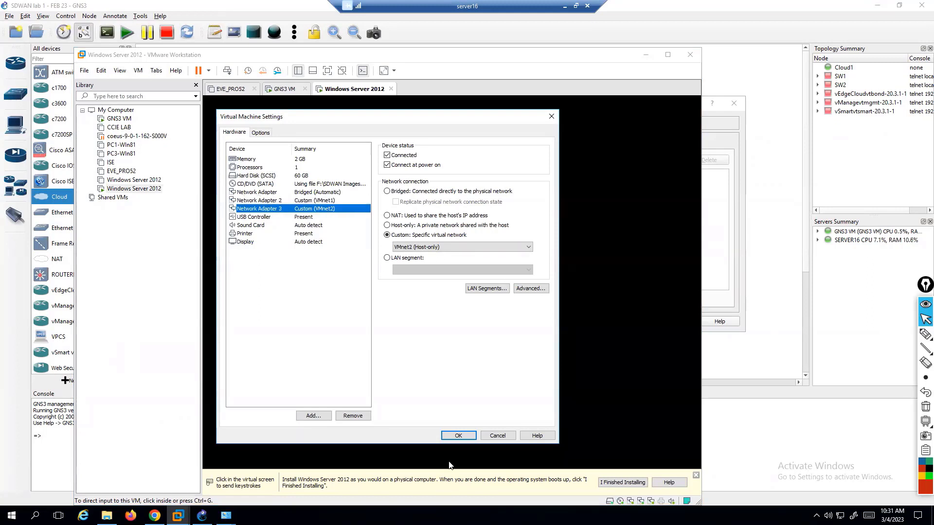
left_click(443, 436)
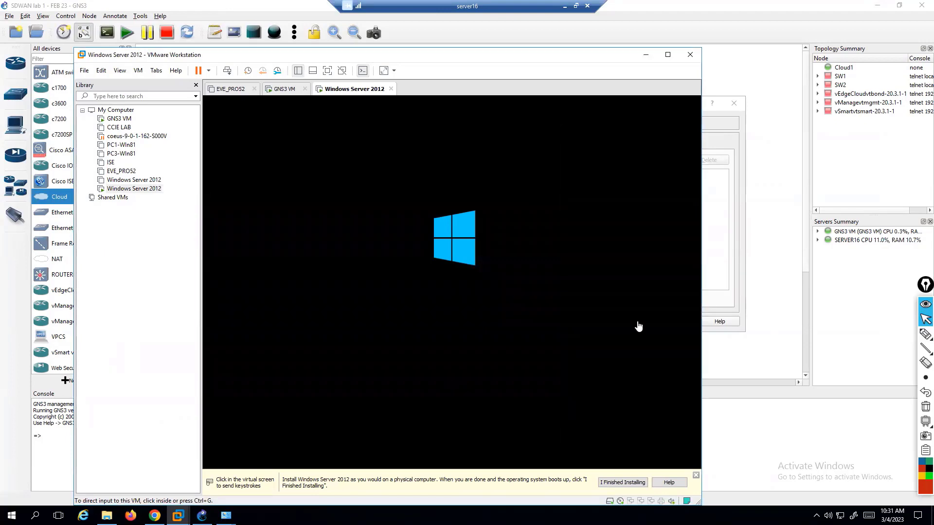
Add HOST 1 back to Cloud1's Ethernet interfaces while checking on the booting VM.
left_click(723, 201)
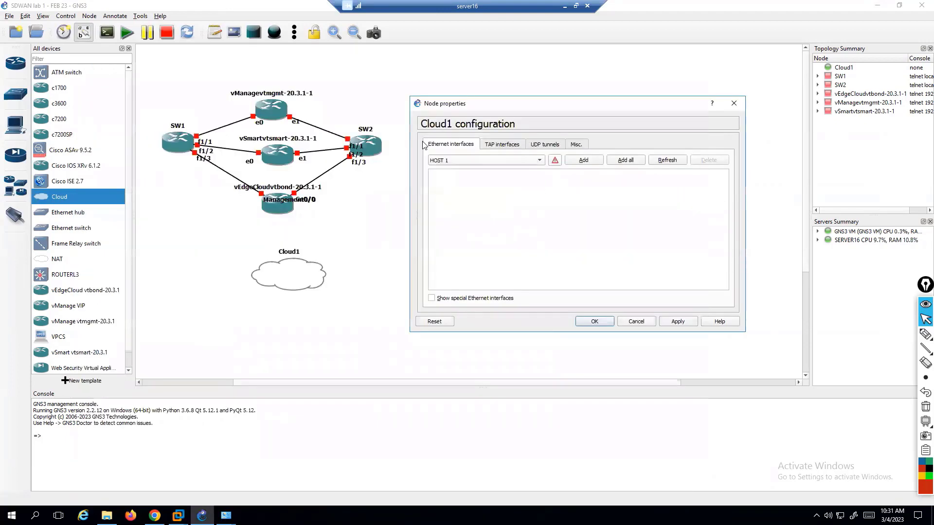
left_click(470, 159)
key("alt+Tab")
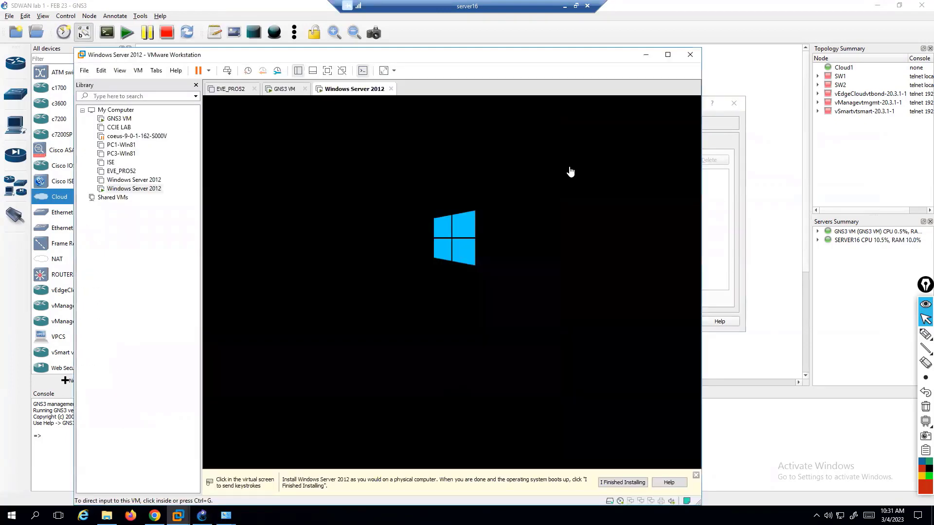
left_click(717, 196)
left_click(582, 162)
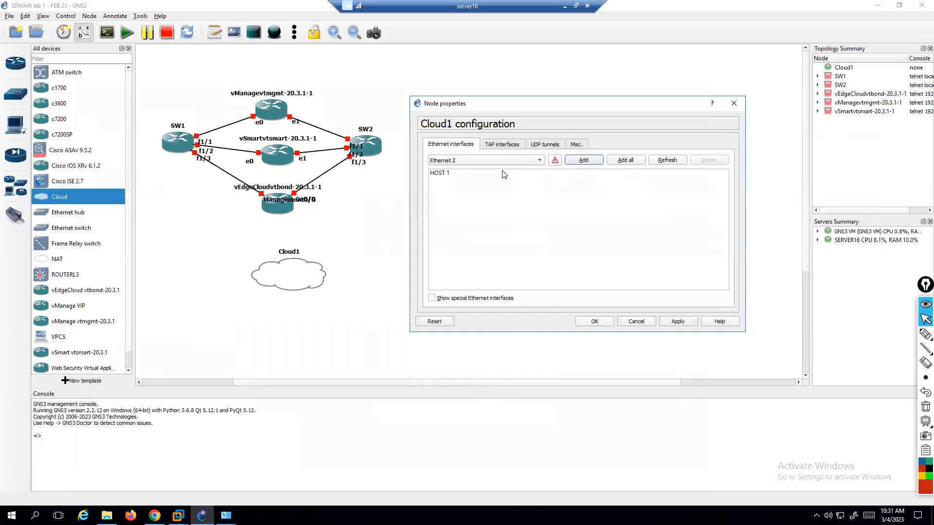
left_click(483, 165)
key("alt+Tab")
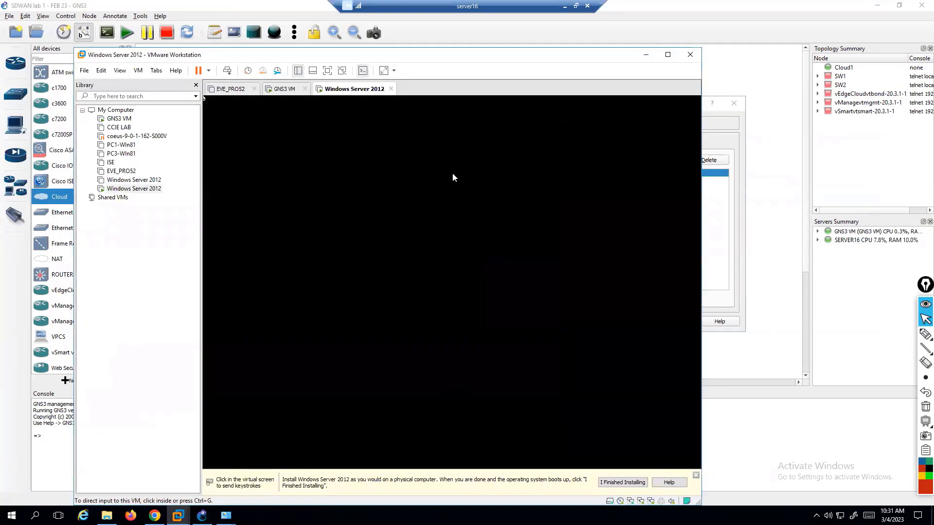
left_click(716, 195)
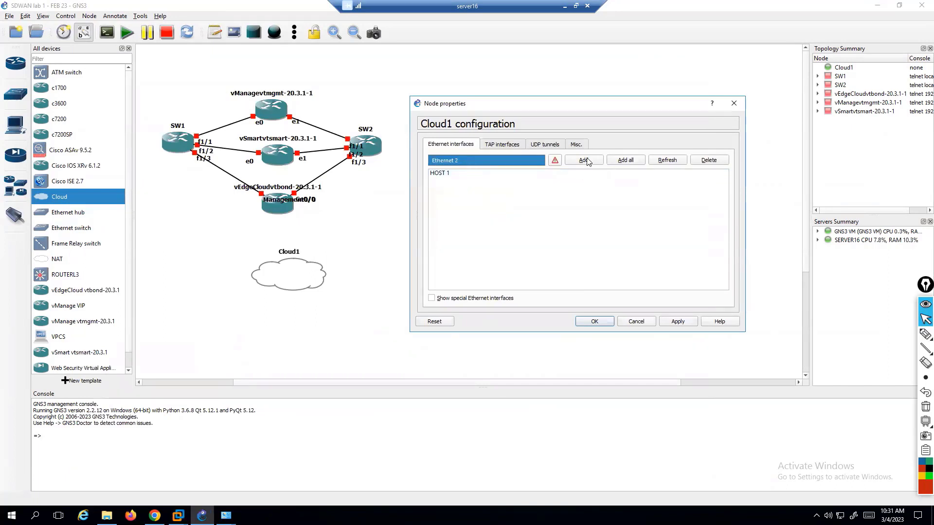
key("alt+Tab")
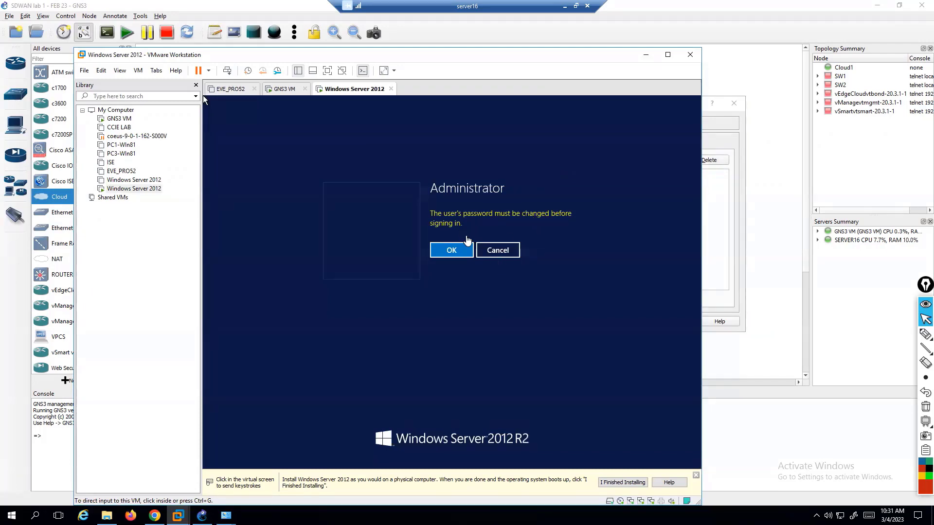
Enter and confirm a new Administrator password on the VM, then sign in.
key("alt+Tab")
key("alt+Tab")
left_click(453, 250)
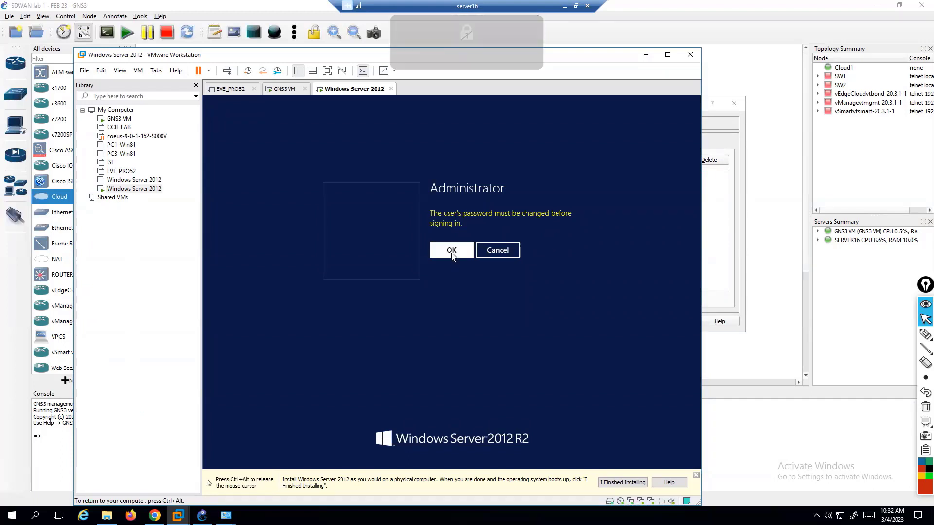
left_click(452, 251)
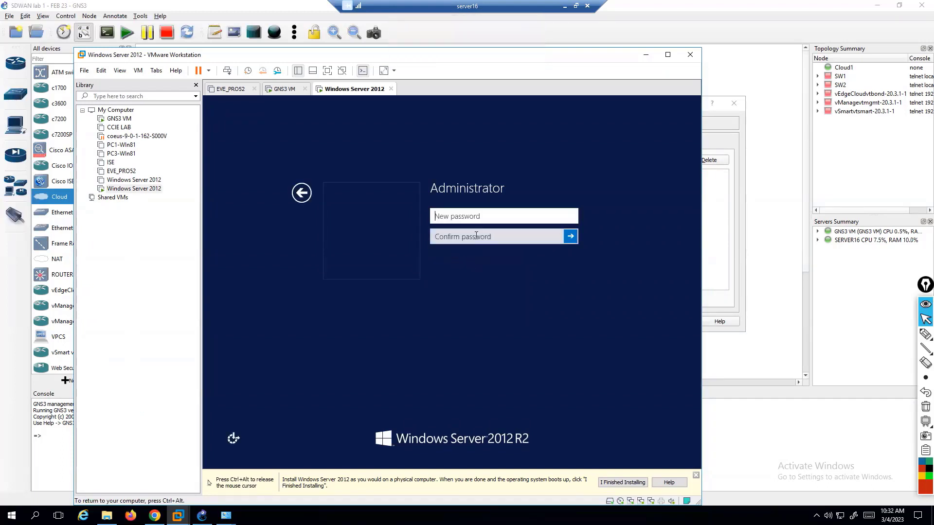
type("P")
type("••••••••")
key("Tab")
type("P")
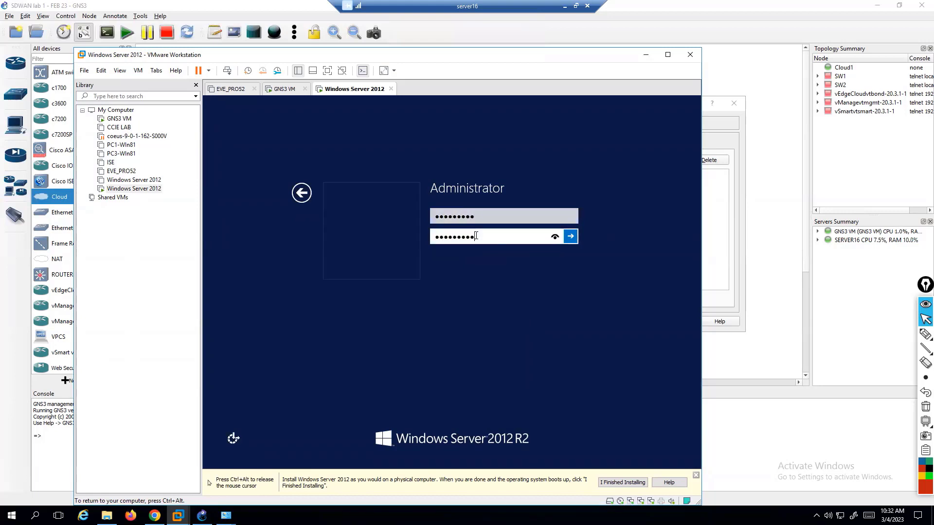
left_click(571, 237)
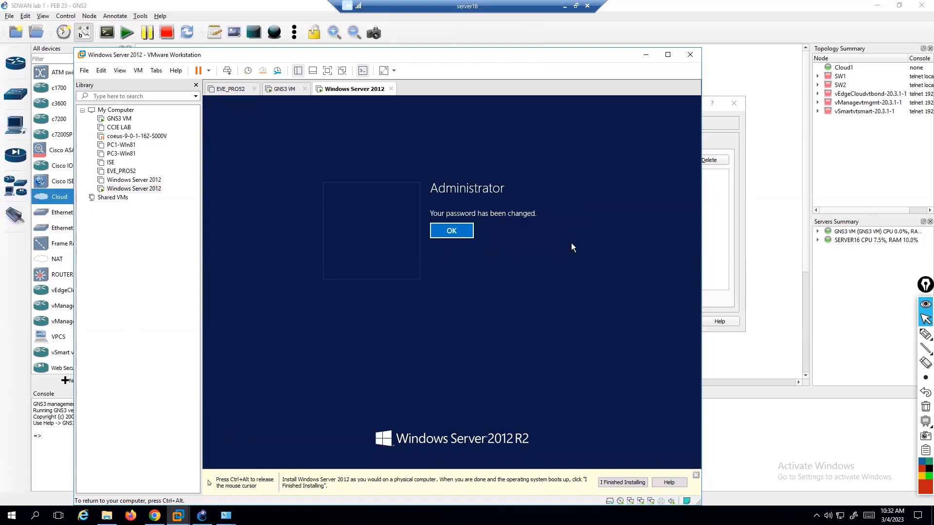
left_click(460, 227)
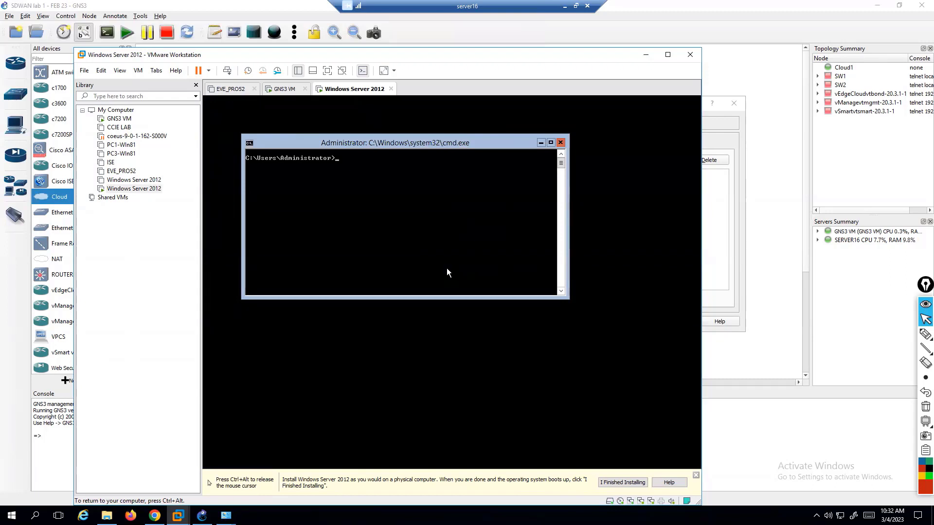
View the powered-off Windows Server 2012 VM's summary from the Library.
key("ctrl+alt")
left_click(157, 181)
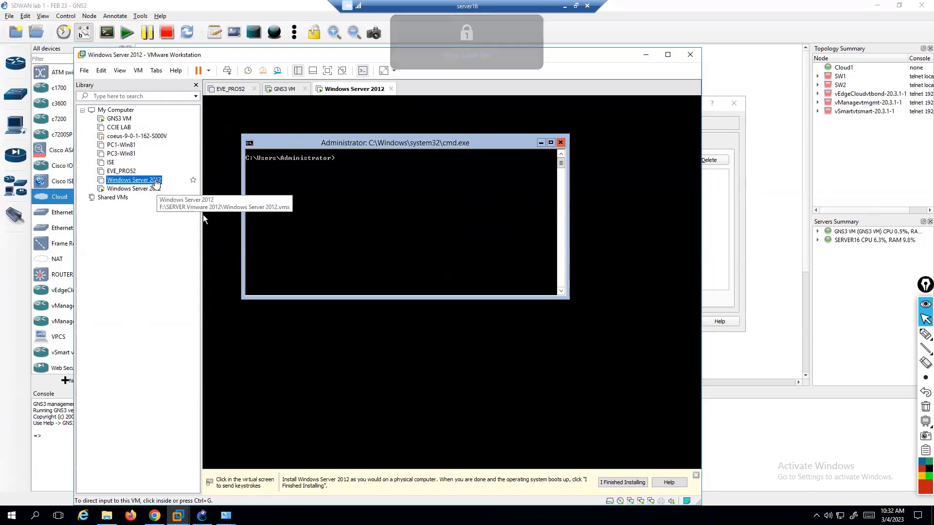
left_click(156, 189)
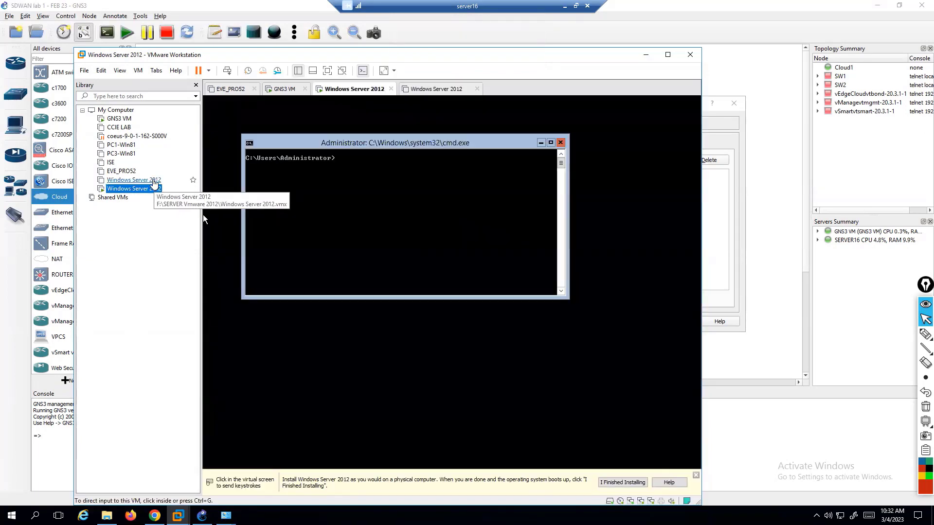
left_click(154, 181)
left_click(149, 188)
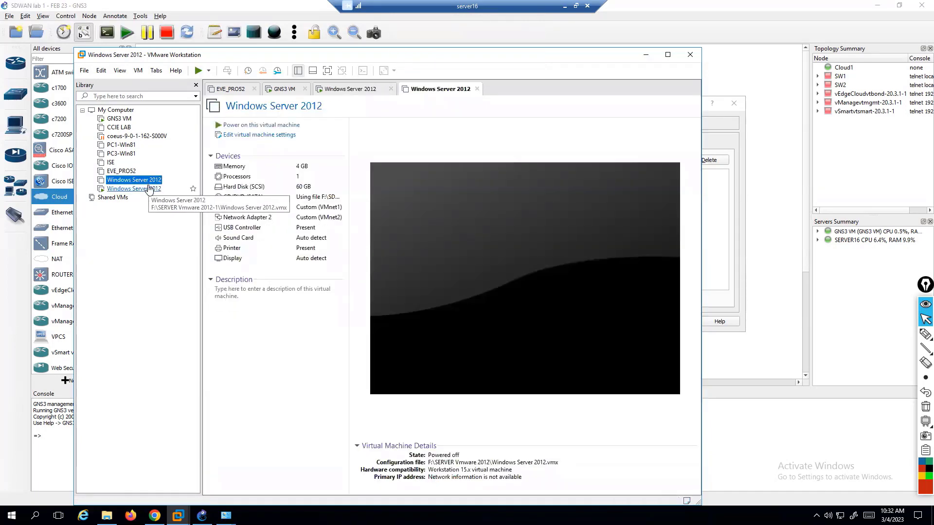
left_click(150, 189)
left_click(290, 282)
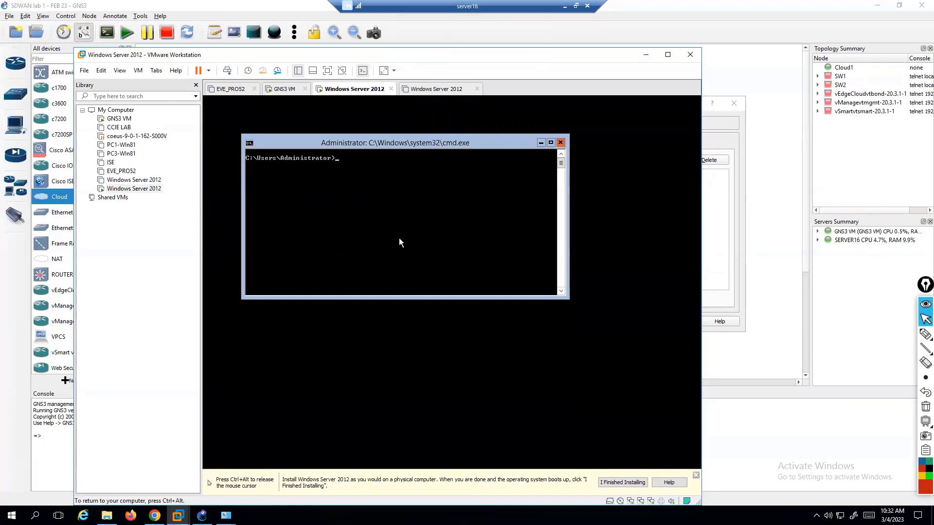
Close the powered-off VM's tab and bring GNS3's Cloud1 configuration forward.
key("ctrl+alt")
left_click(423, 87)
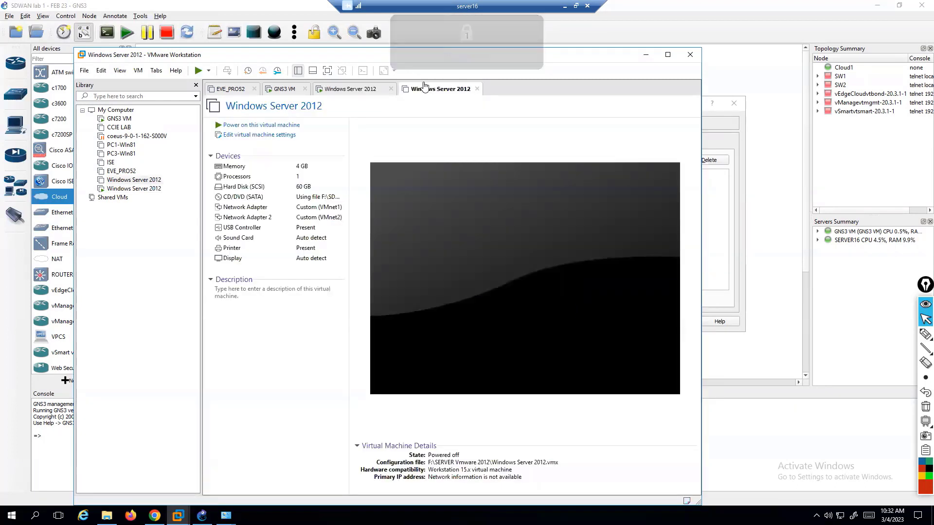
left_click(476, 89)
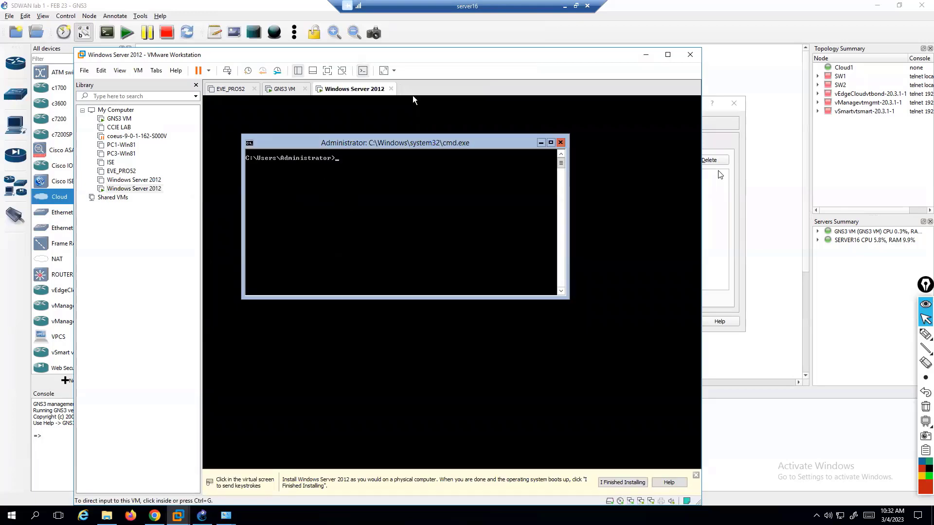
left_click(718, 205)
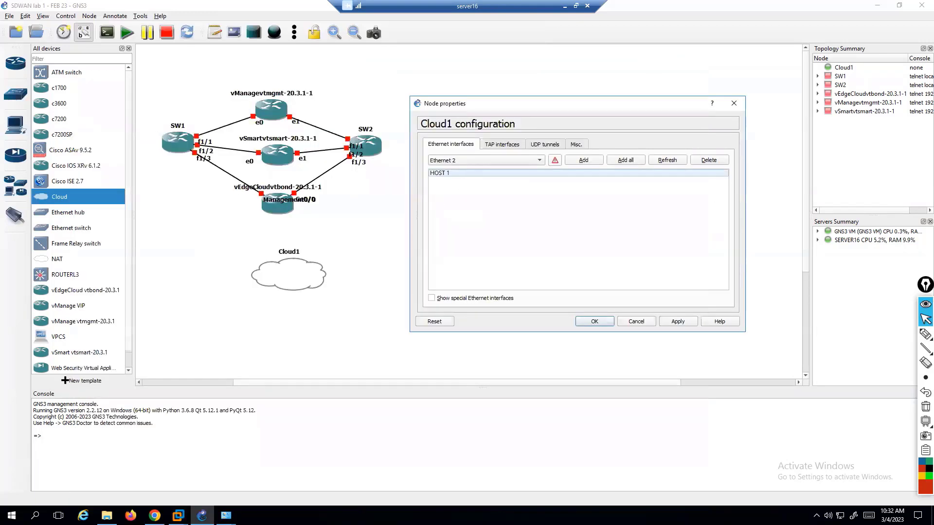
Open the host's Network Connections and inspect the VMware VMnet2 adapter.
right_click(840, 516)
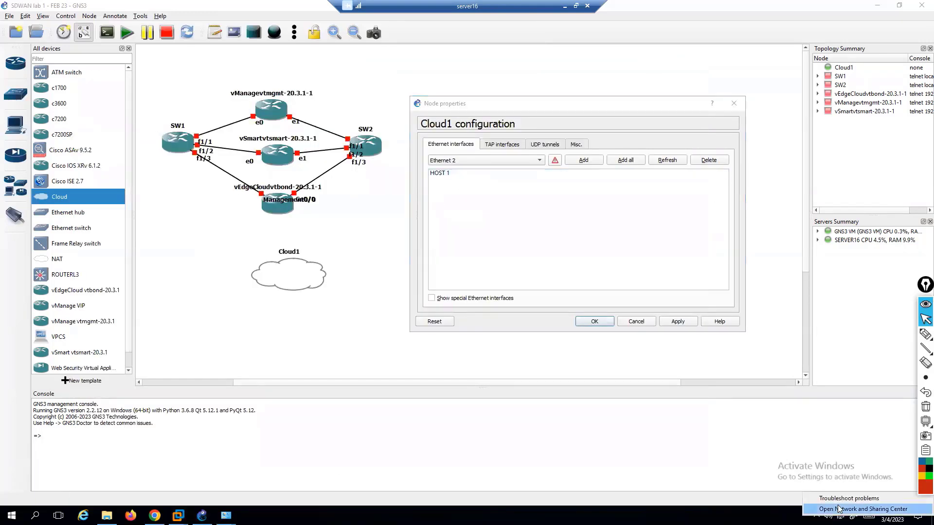
left_click(871, 510)
left_click(127, 115)
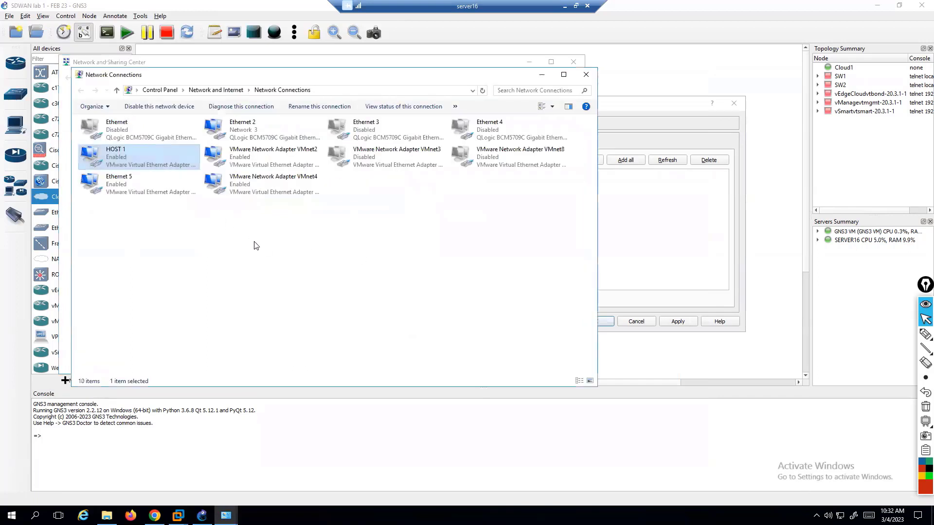
left_click(248, 248)
left_click(245, 155)
right_click(245, 156)
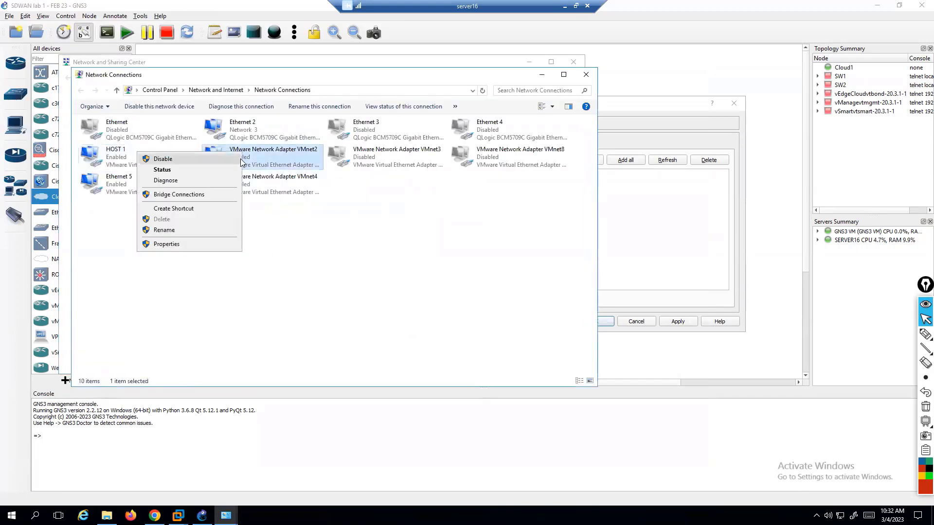
left_click(308, 236)
left_click(354, 266)
Refresh the adapter list to nine items and check the HOST 1 and Ethernet 2 adapters.
left_click(316, 280)
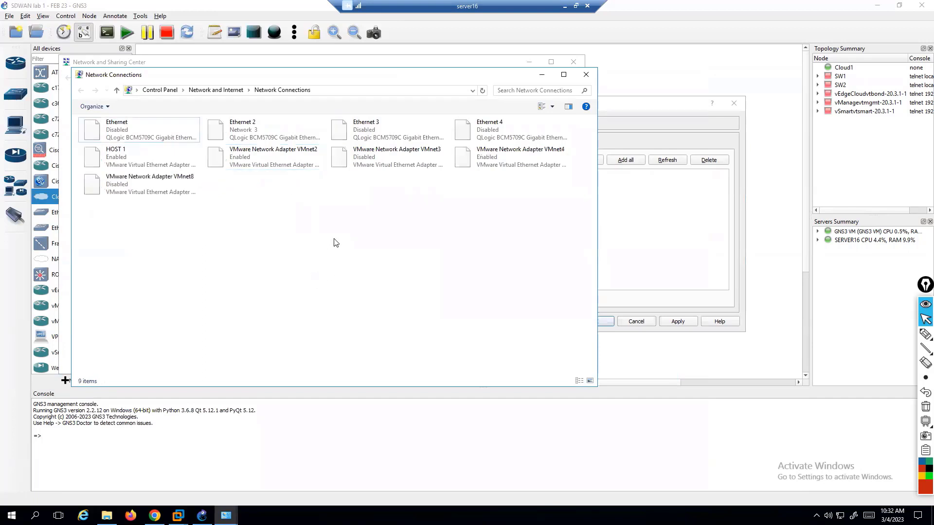
right_click(238, 242)
left_click(295, 280)
left_click(263, 157)
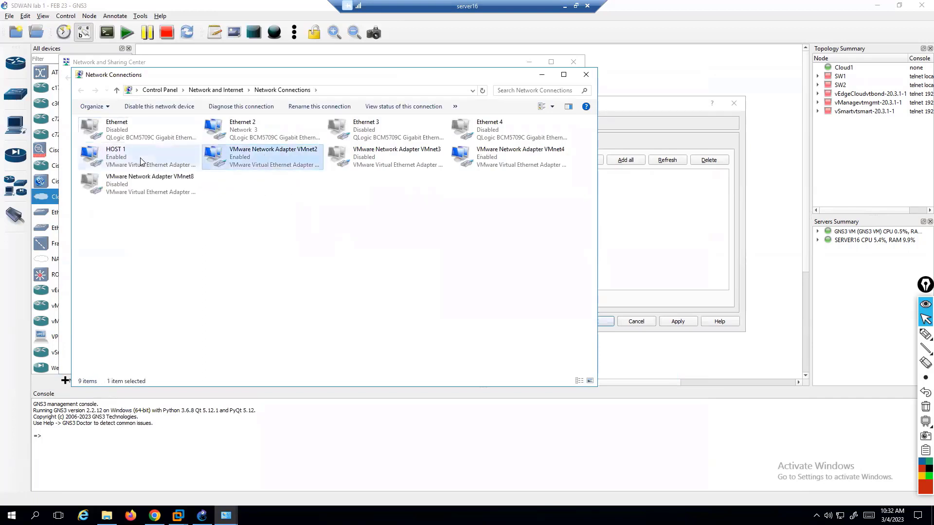
left_click(130, 164)
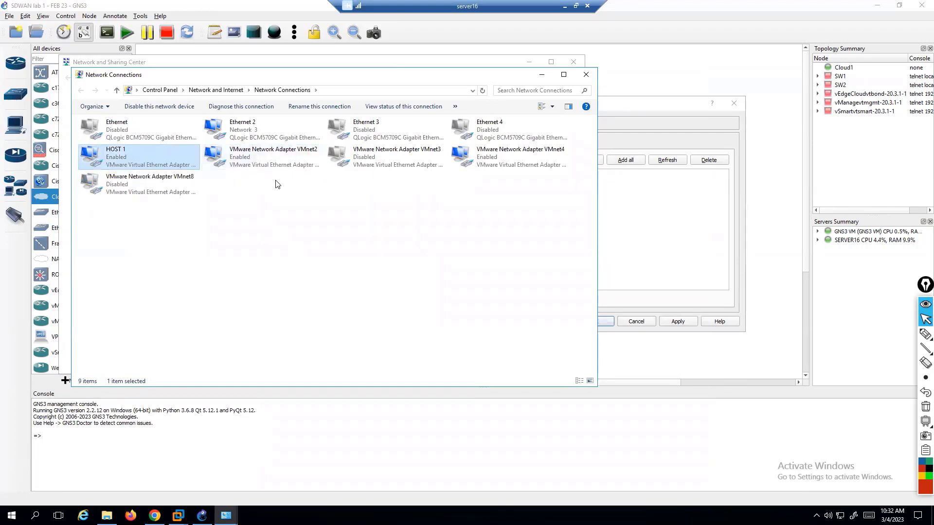
left_click(244, 137)
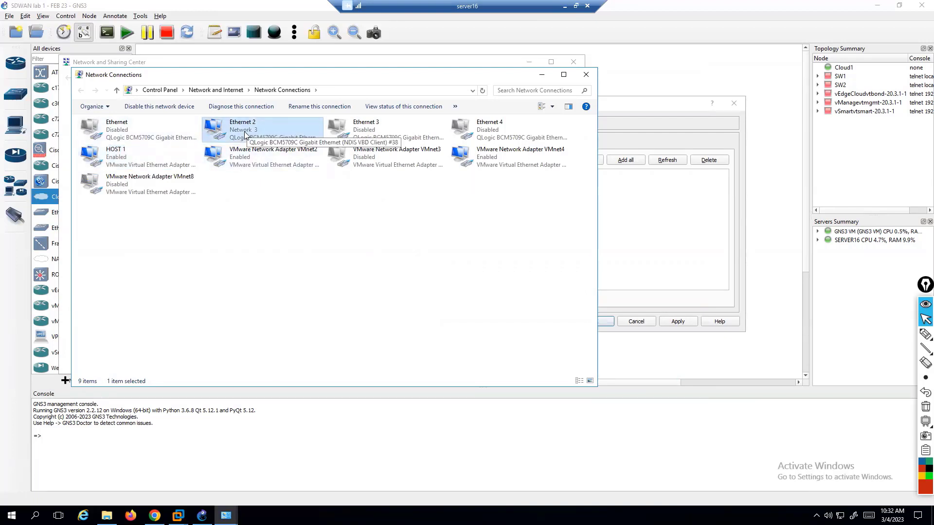
left_click(652, 214)
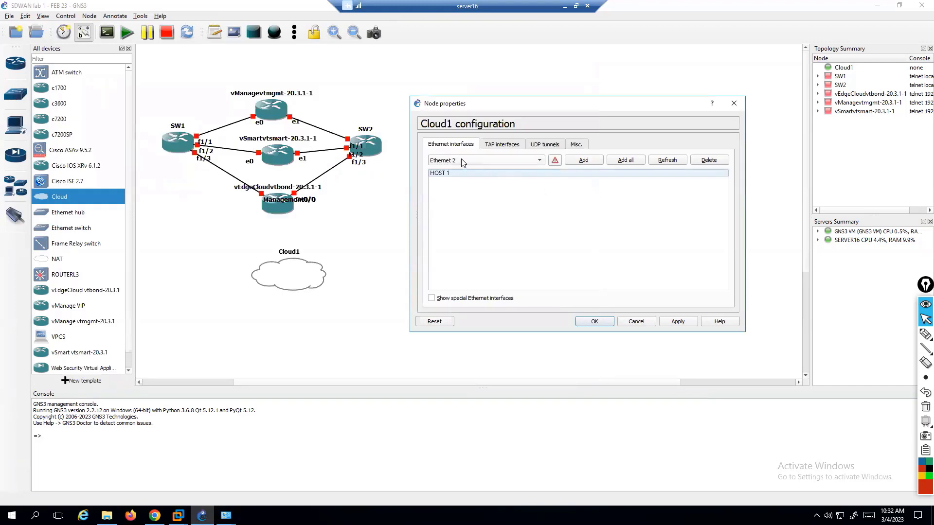
Add Ethernet 2 and the special VMware Network Adapter VMnet2 to Cloud1, then apply and OK.
left_click(586, 160)
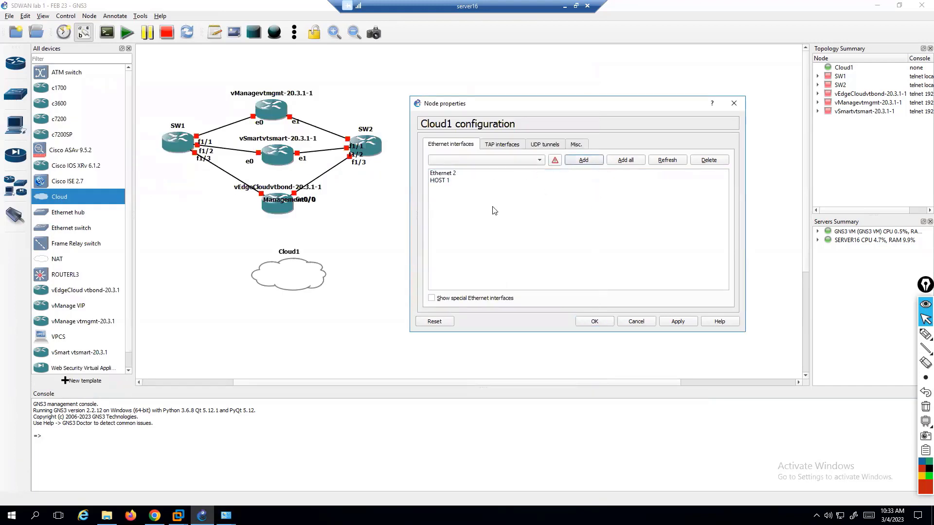
left_click(431, 298)
left_click(470, 164)
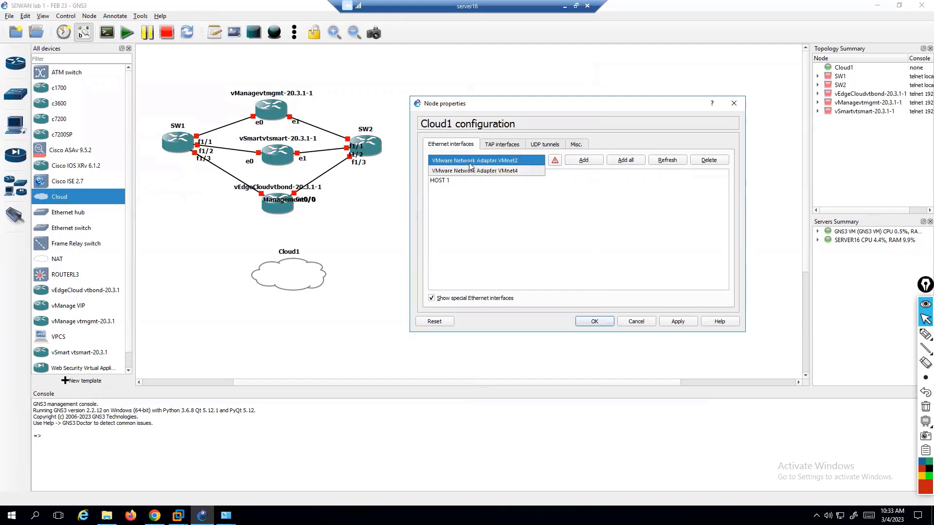
left_click(489, 162)
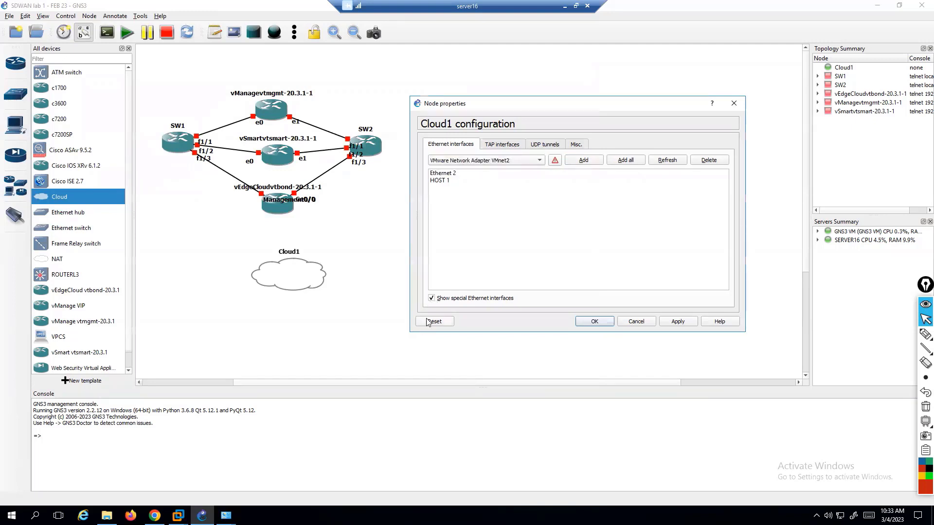
left_click(579, 164)
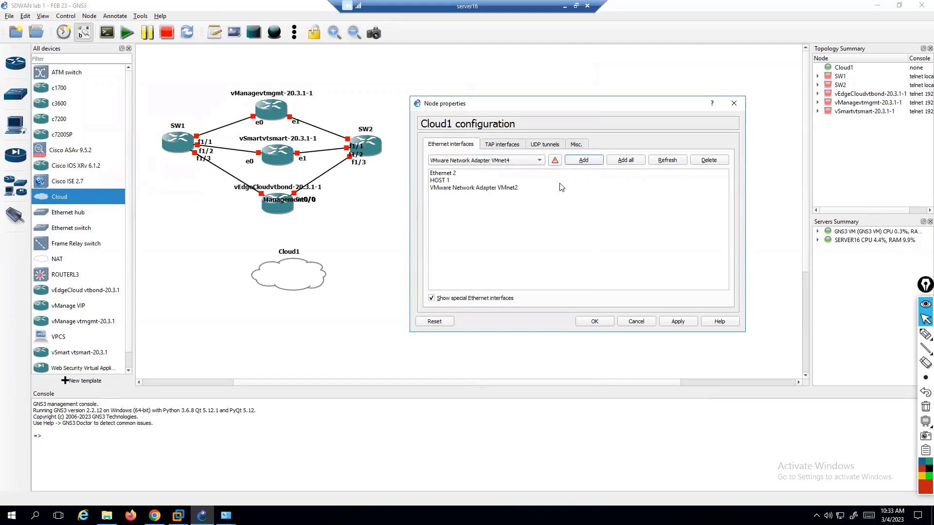
left_click(674, 322)
left_click(584, 323)
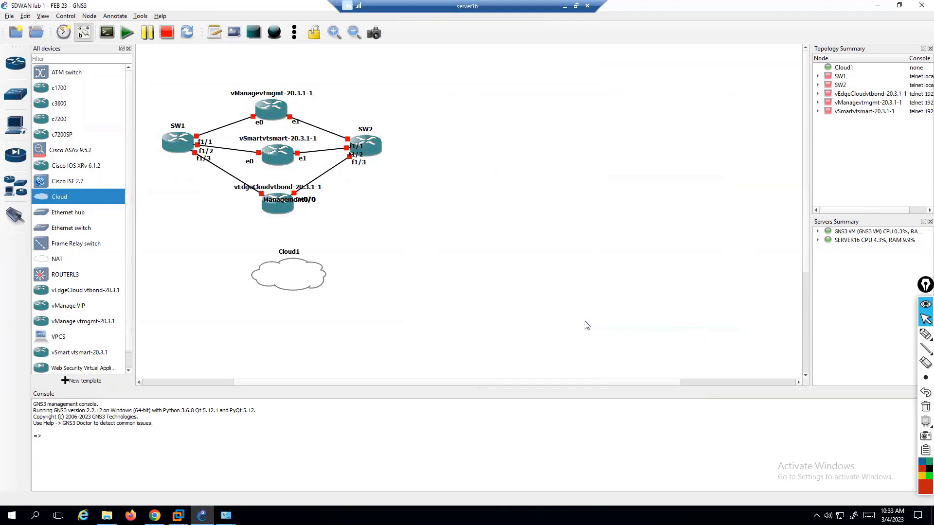
Link Cloud1's HOST 1 interface to SW1's FastEthernet1/4.
left_click(15, 216)
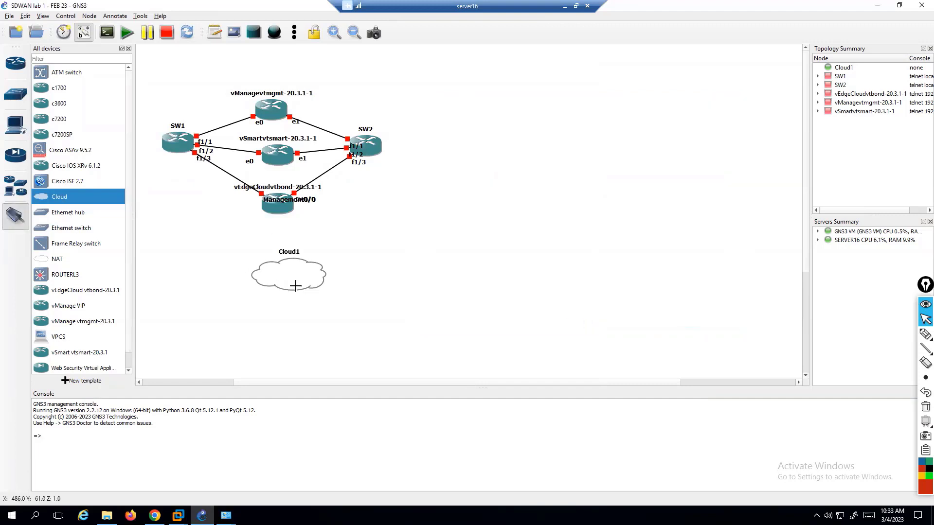
left_click(297, 283)
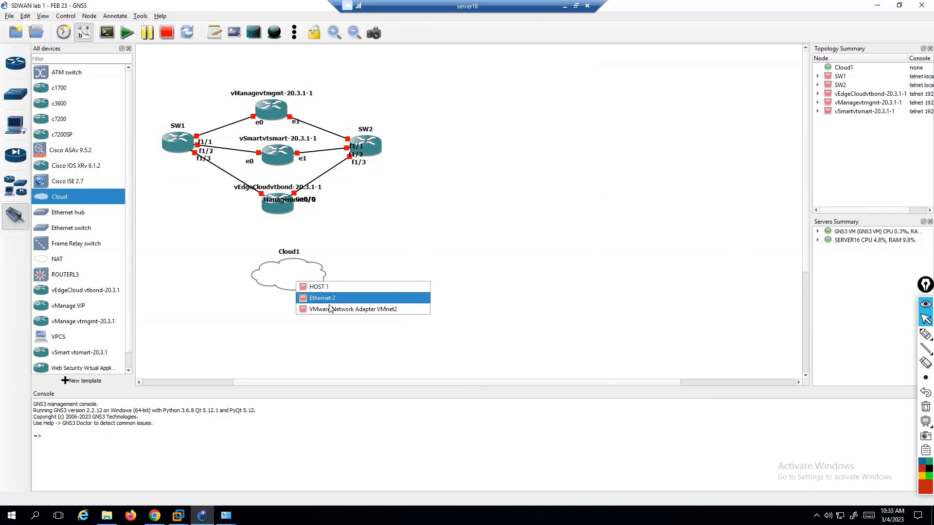
left_click(384, 236)
left_click(302, 271)
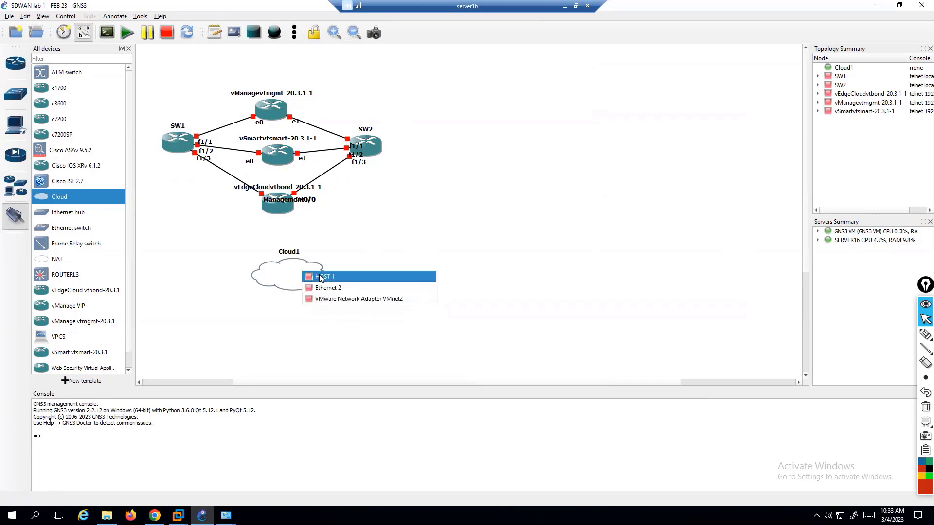
left_click(321, 276)
left_click(178, 147)
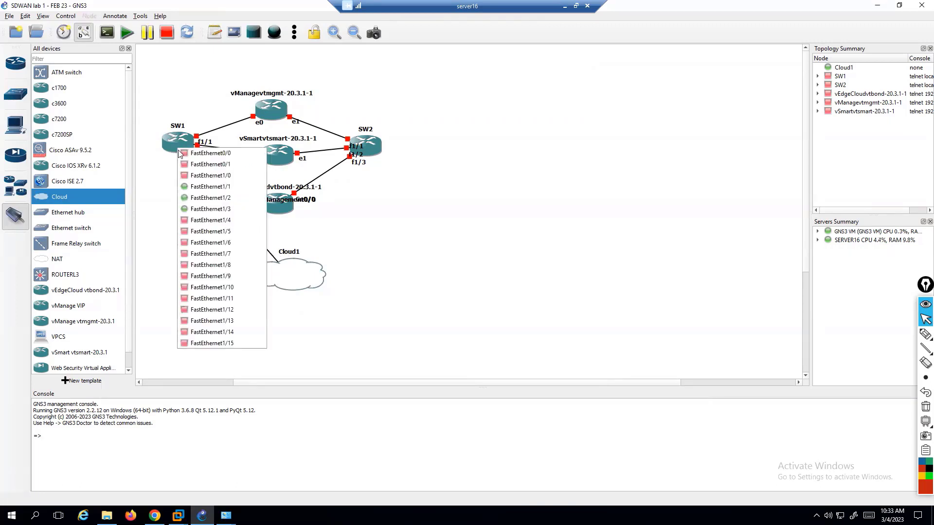
left_click(207, 221)
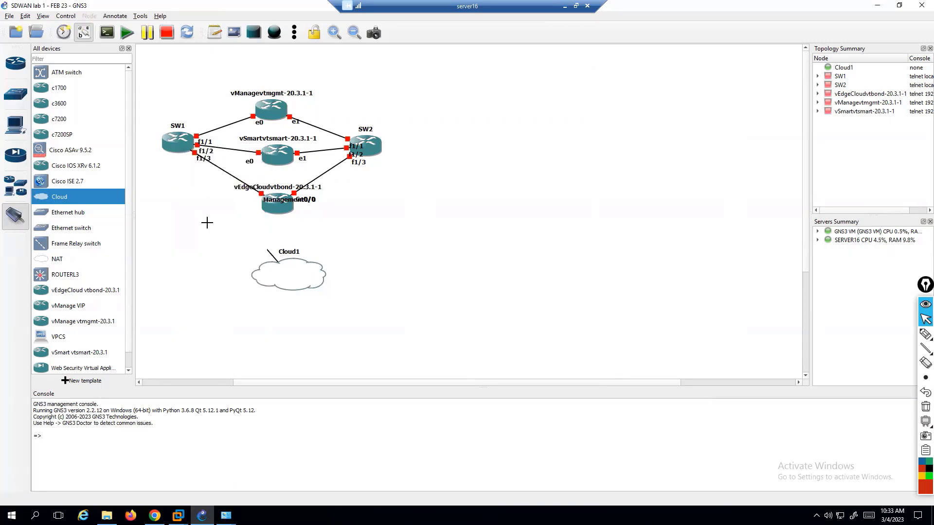
Link Cloud1's VMware Network Adapter VMnet2 to SW2's FastEthernet1/4 and nudge Cloud1 left.
left_click(300, 274)
left_click(321, 290)
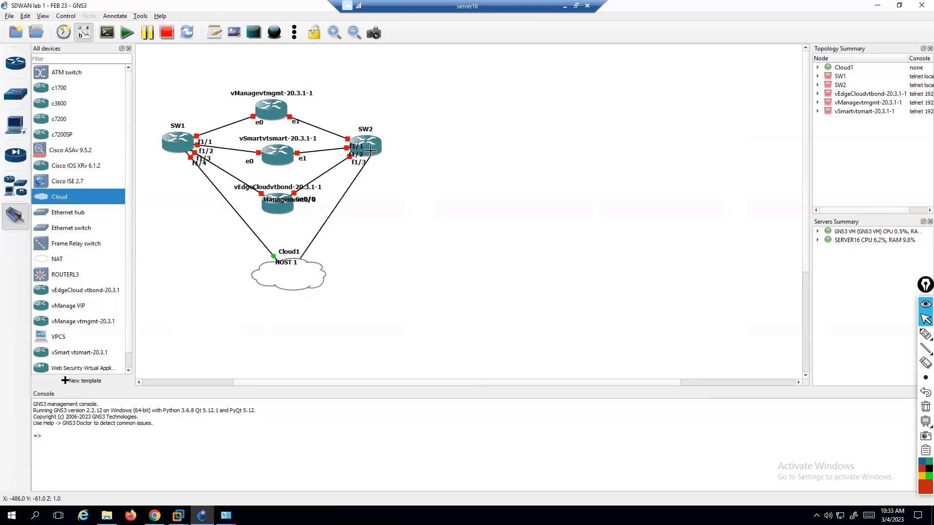
key("Escape")
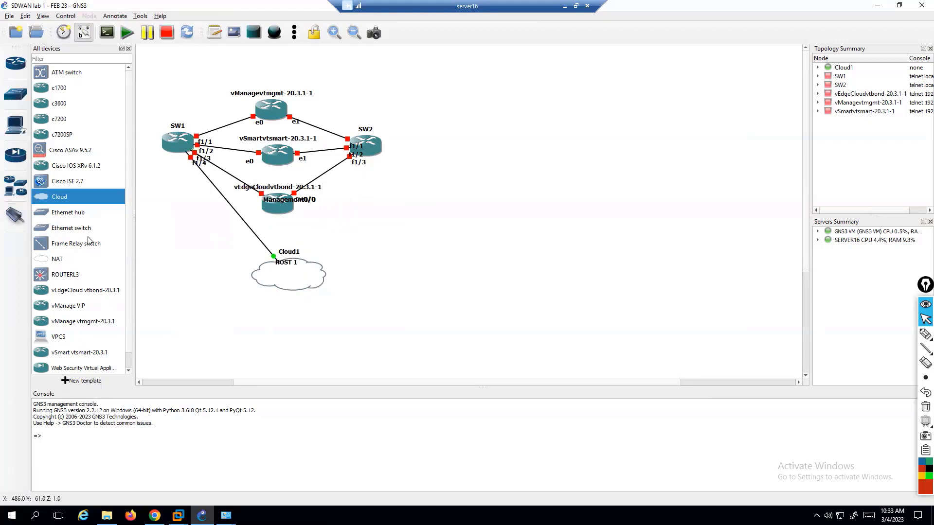
left_click(16, 215)
left_click(309, 280)
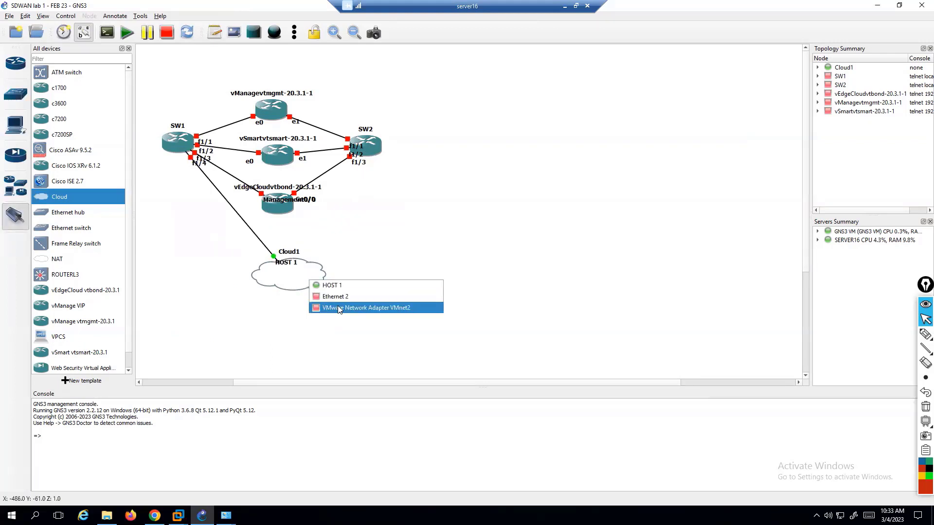
left_click(339, 308)
left_click(375, 144)
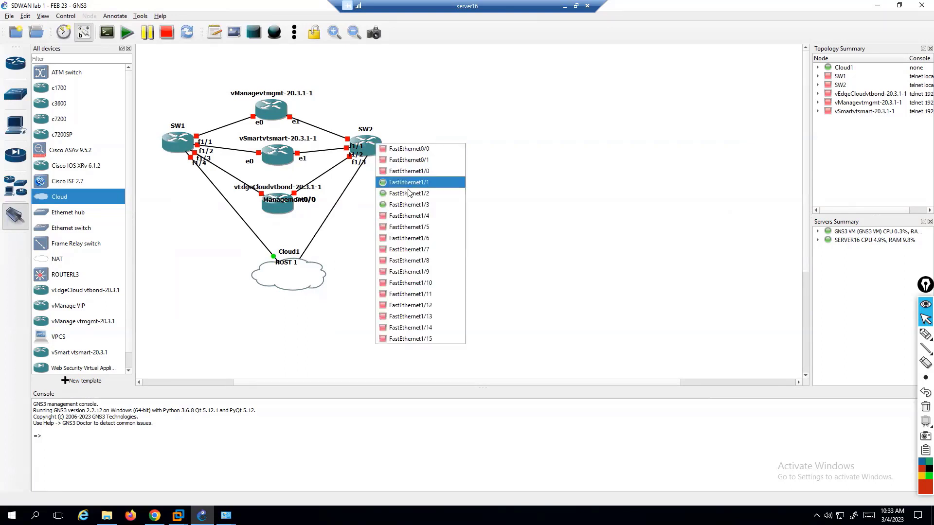
left_click(408, 215)
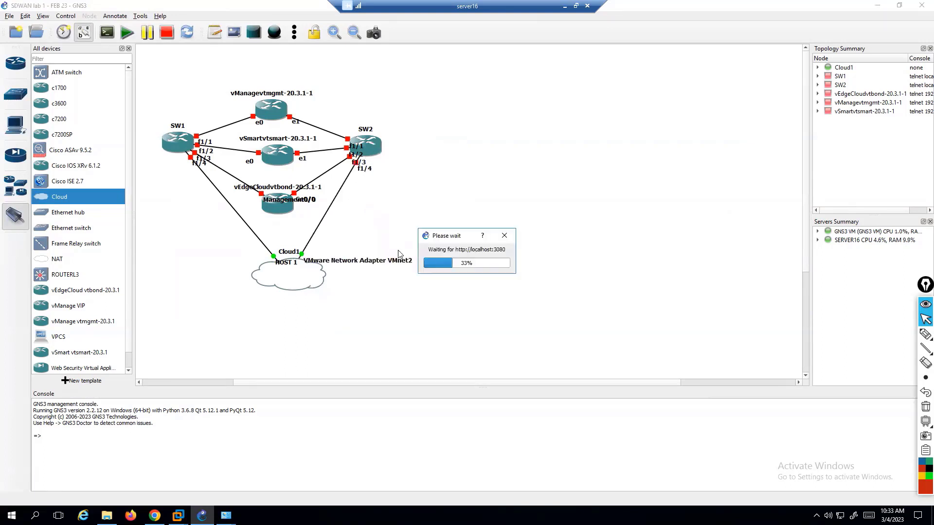
key("Escape")
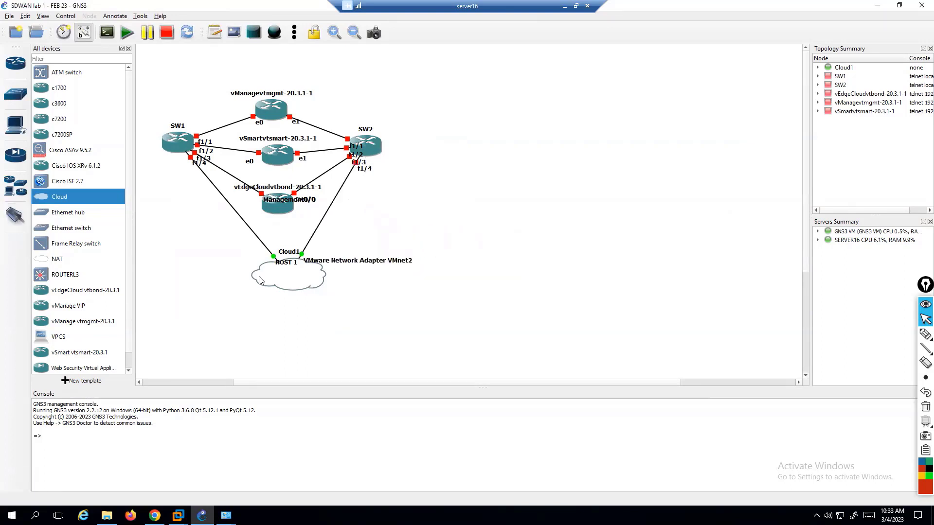
left_click_drag(293, 276, 267, 275)
Open Cloud1's symbol chooser and configuration, closing both without changes.
right_click(267, 275)
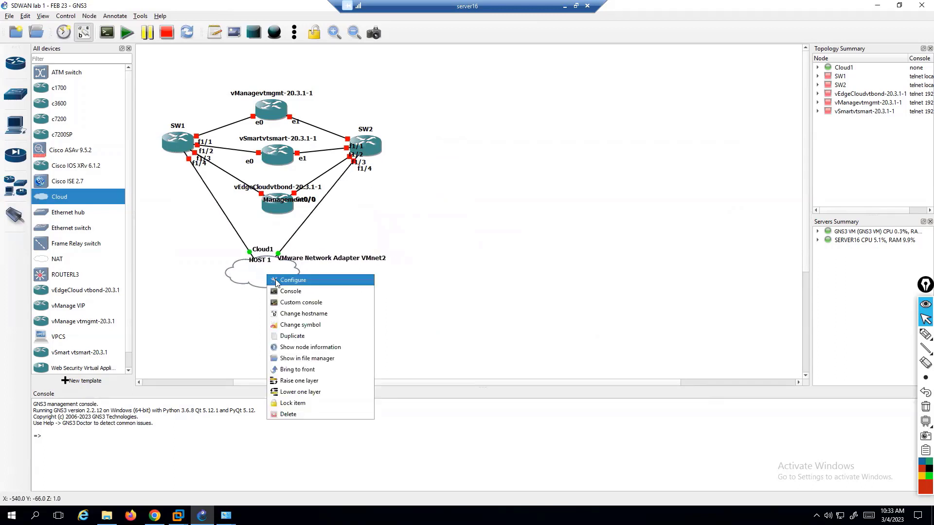
left_click(302, 325)
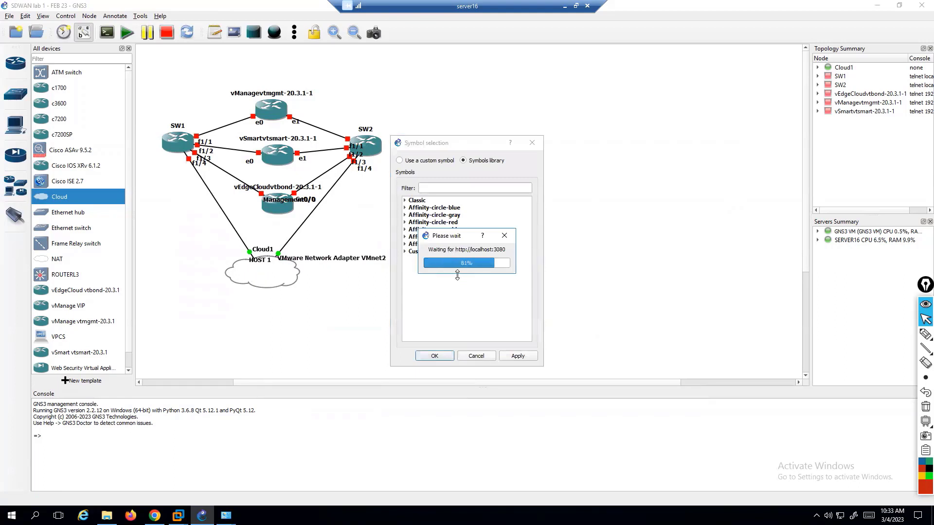
left_click(436, 188)
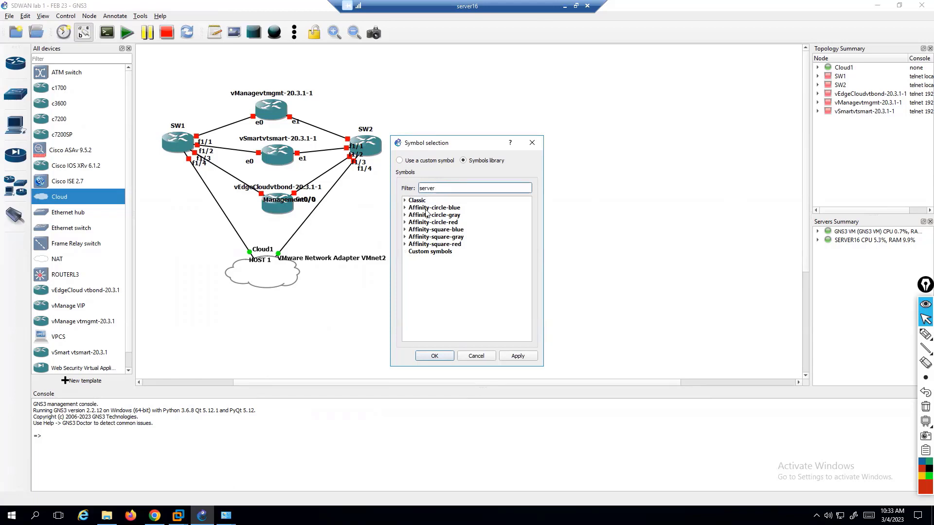
key("Escape")
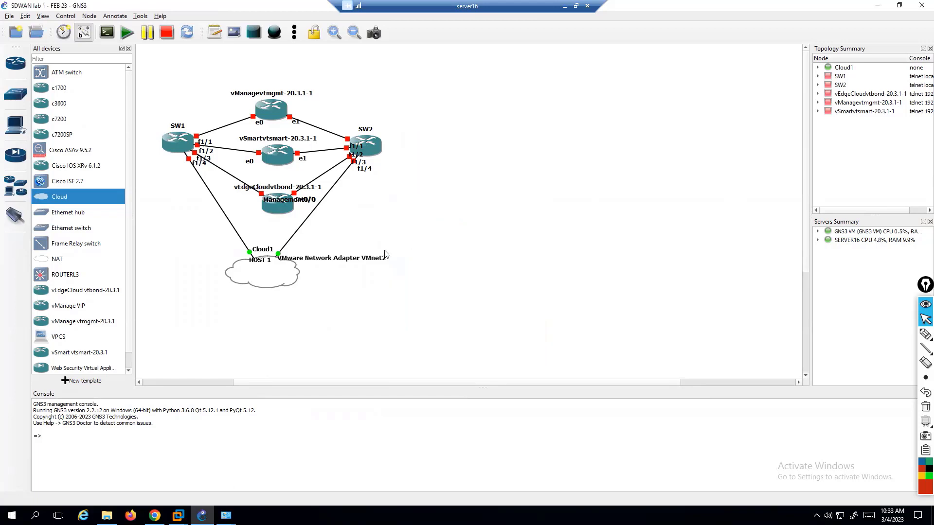
right_click(280, 276)
left_click(291, 284)
key("Escape")
Give Cloud1 the Classic server symbol via the 'server' filter and move it below the switches.
right_click(272, 276)
left_click(308, 325)
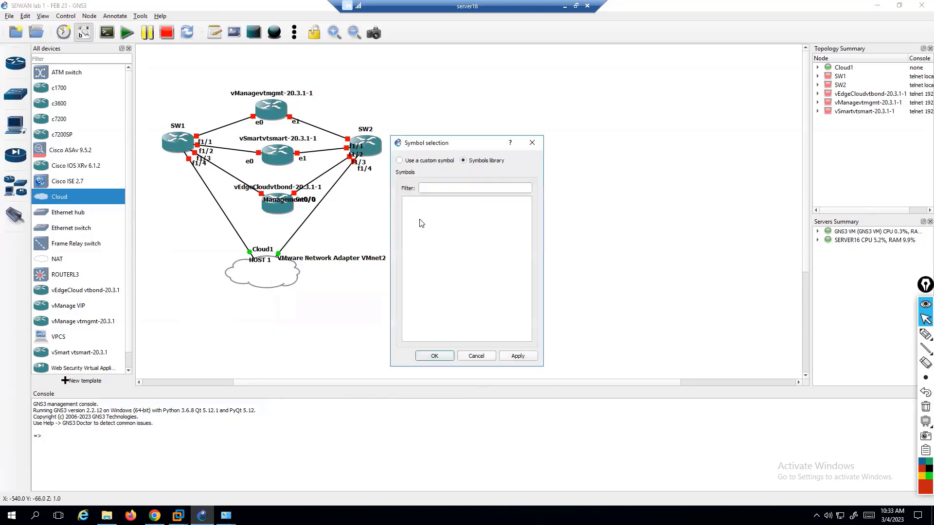
left_click(416, 161)
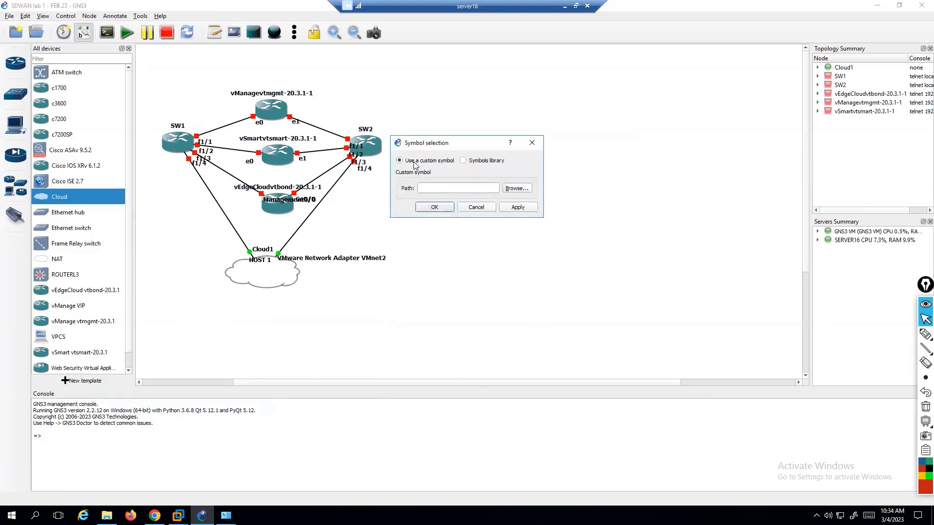
left_click(470, 162)
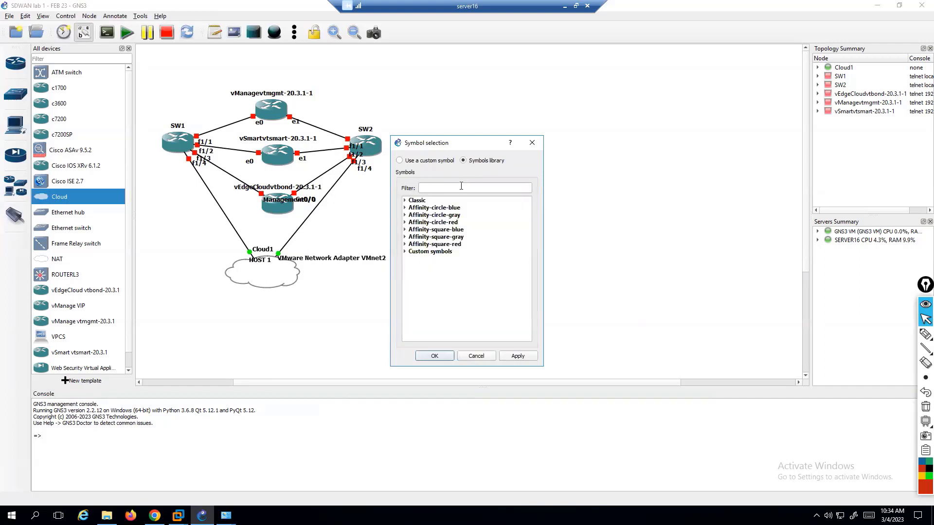
left_click(405, 208)
left_click(405, 201)
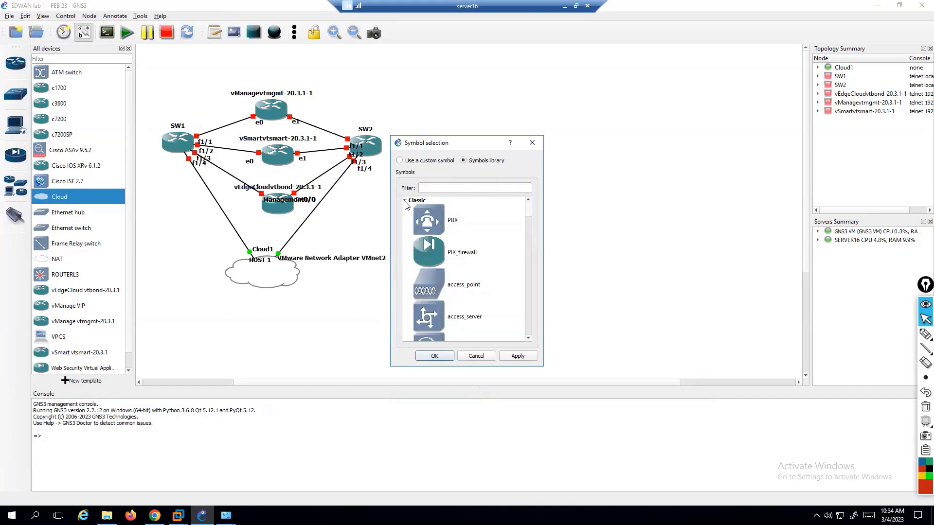
left_click(446, 190)
type("server")
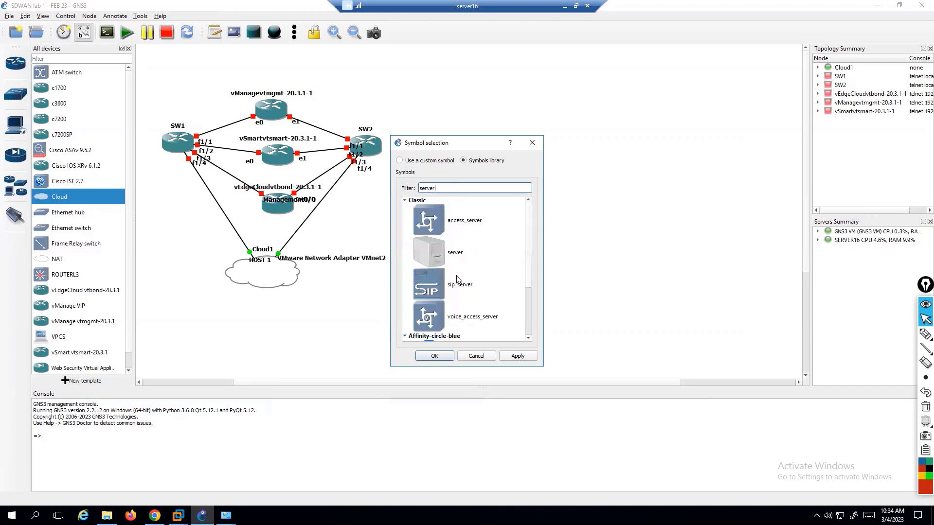
left_click(447, 263)
left_click(509, 356)
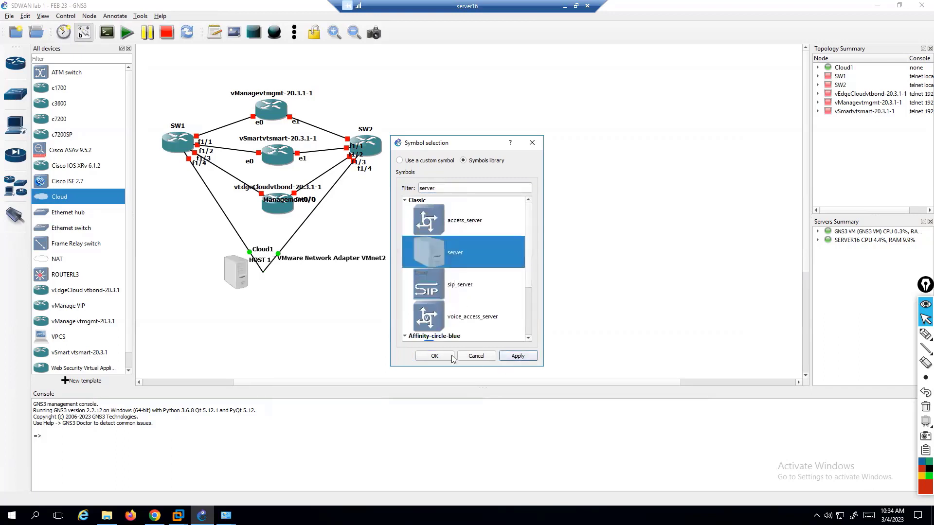
left_click(435, 356)
left_click_drag(231, 271, 277, 291)
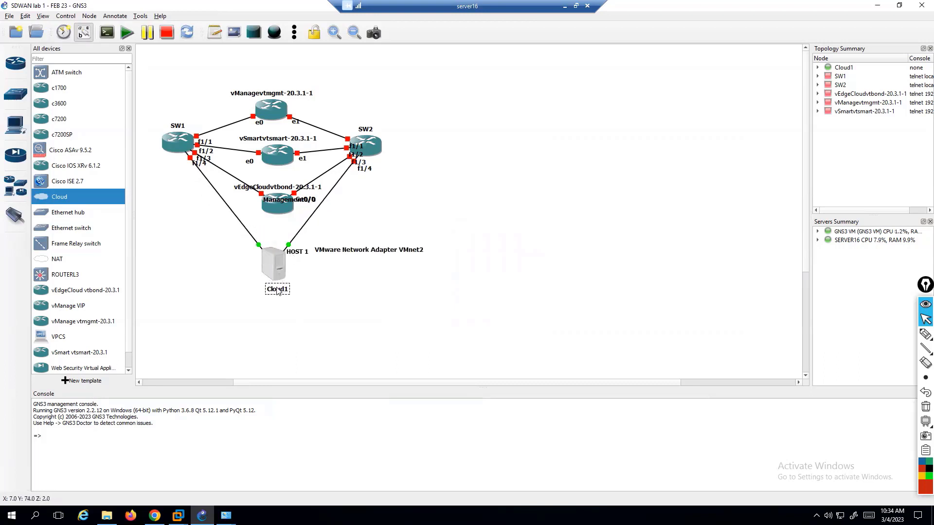
Rename the Cloud1 node to SERVER.
double_click(277, 291)
type("SERER")
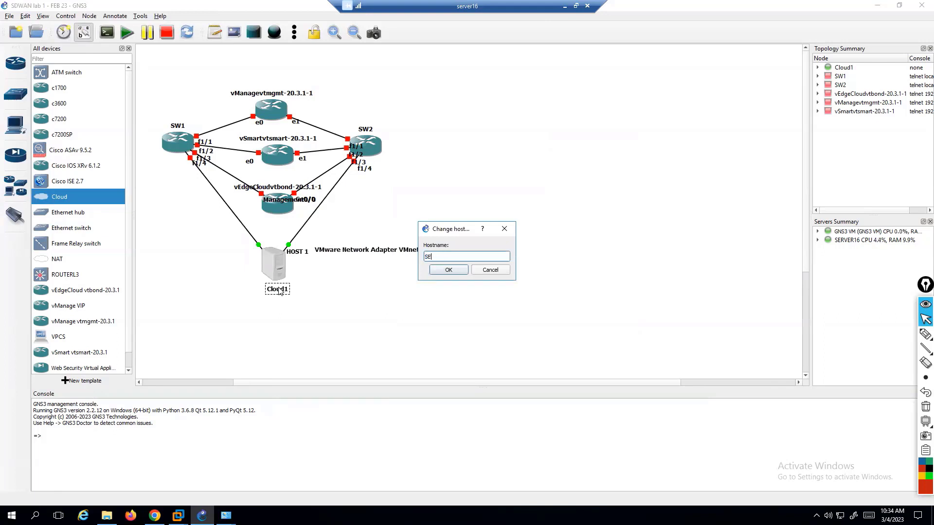
key("Return")
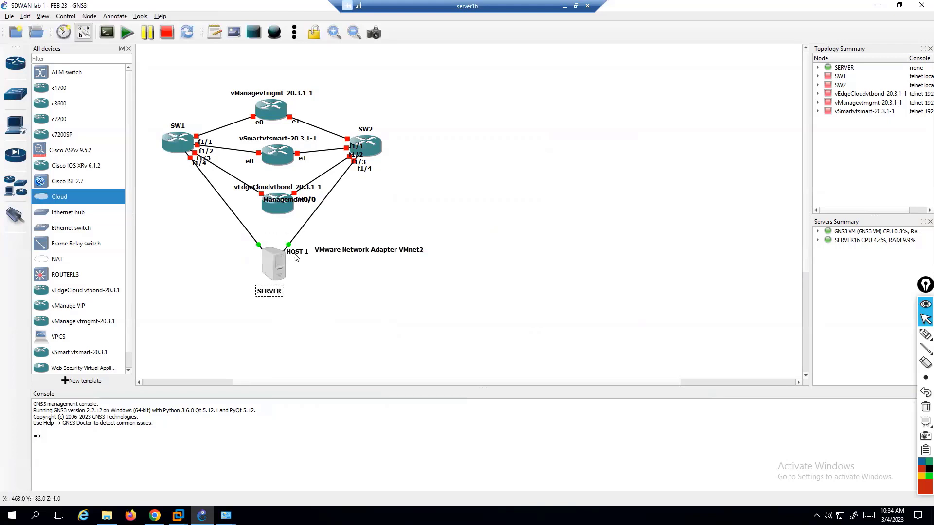
Place the HOST 1 label left of SERVER and the VMnet2 label beside it.
left_click_drag(295, 253, 236, 242)
left_click_drag(337, 252, 323, 246)
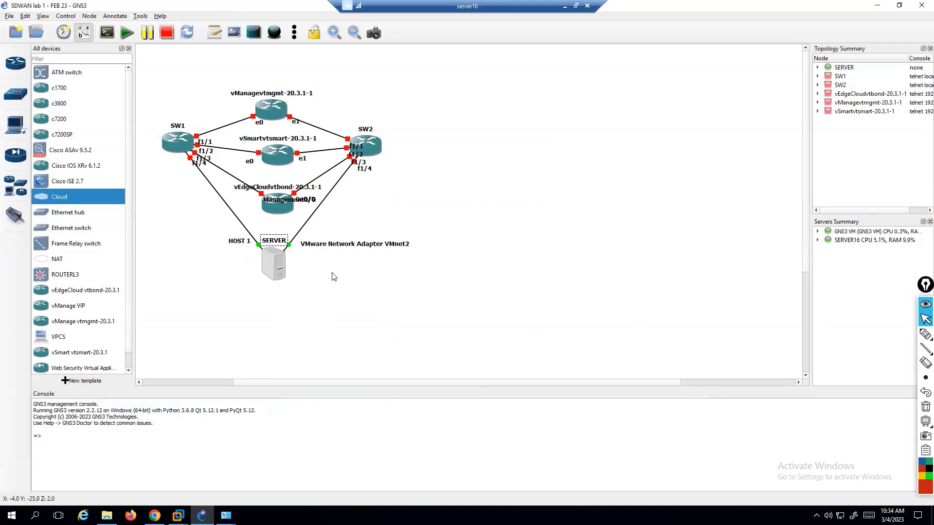
left_click(379, 288)
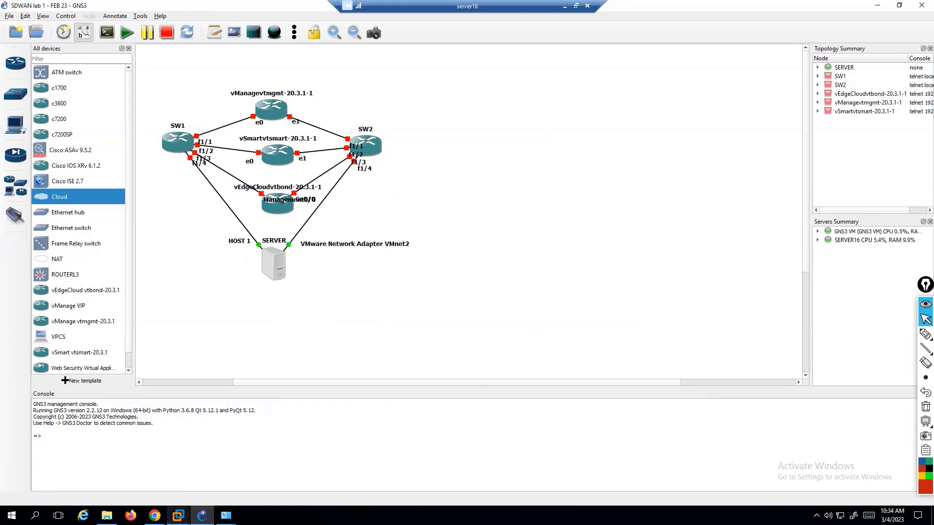
Bring the Windows Server 2012 VM forward and review its hardware settings without changes.
mouse_move(178, 515)
left_click(259, 459)
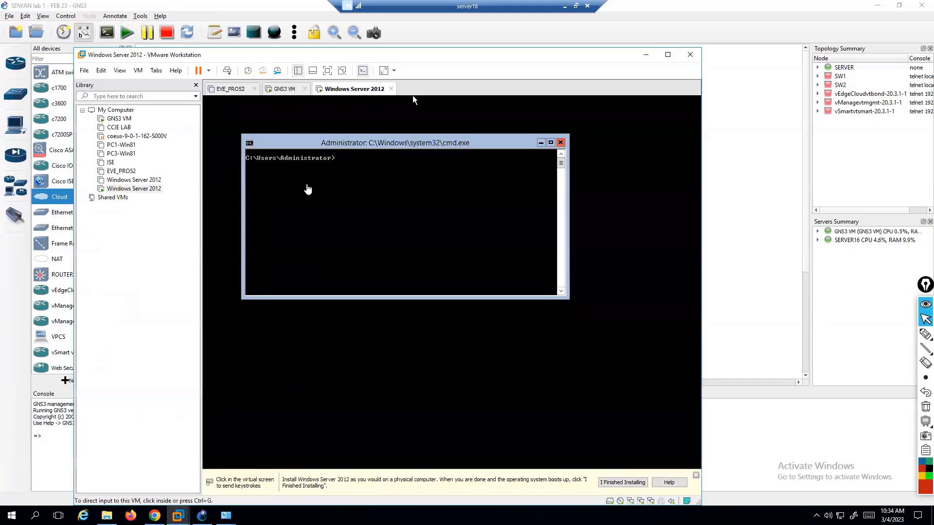
left_click(323, 204)
key("ctrl+alt")
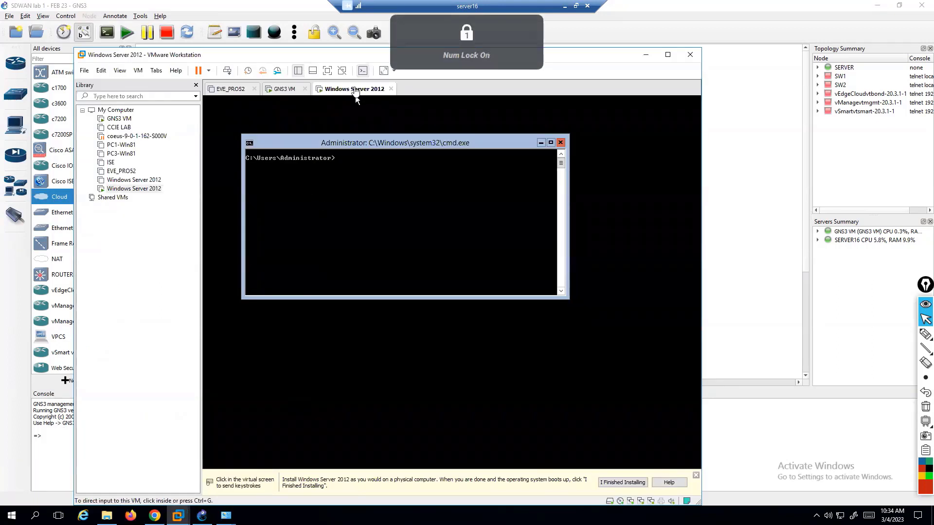
right_click(355, 92)
key("Escape")
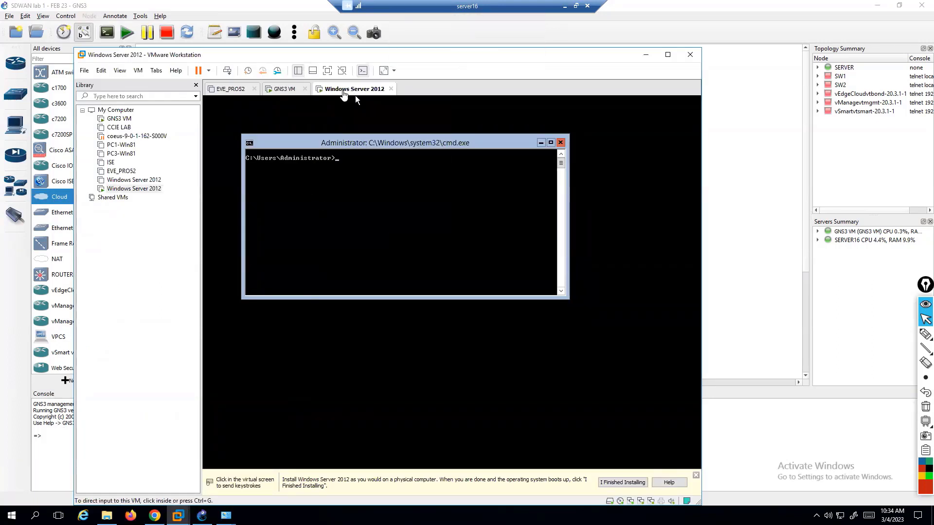
right_click(344, 91)
mouse_move(388, 195)
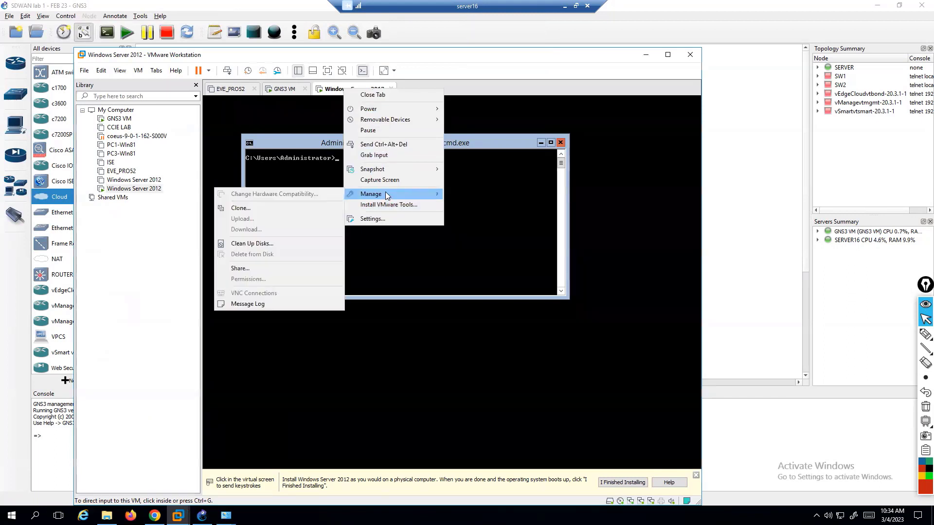
left_click(378, 221)
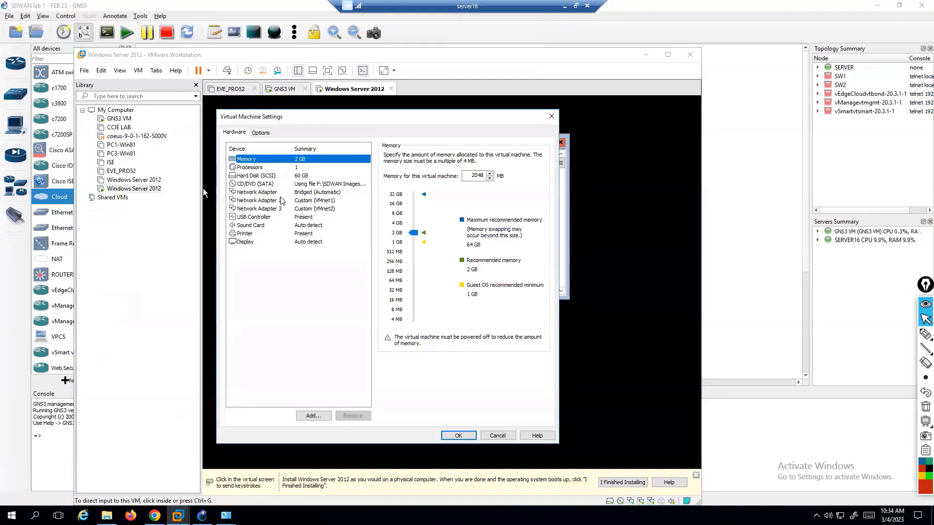
left_click(552, 117)
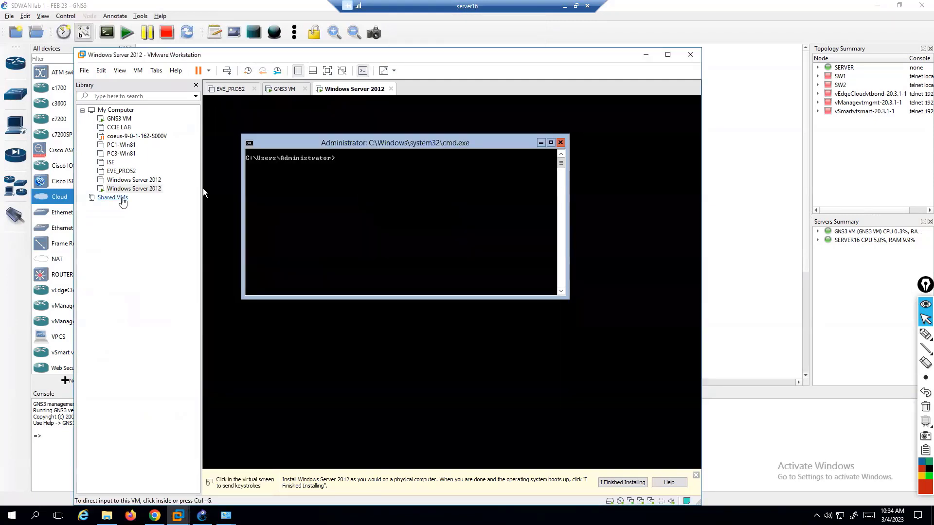
Remove the duplicate Windows Server 2012 entry from the VMware library.
right_click(137, 180)
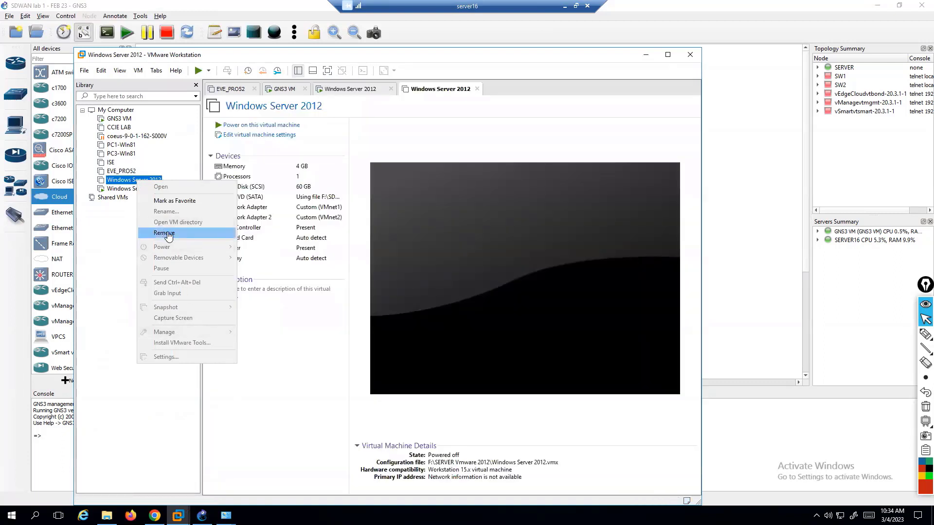
left_click(165, 233)
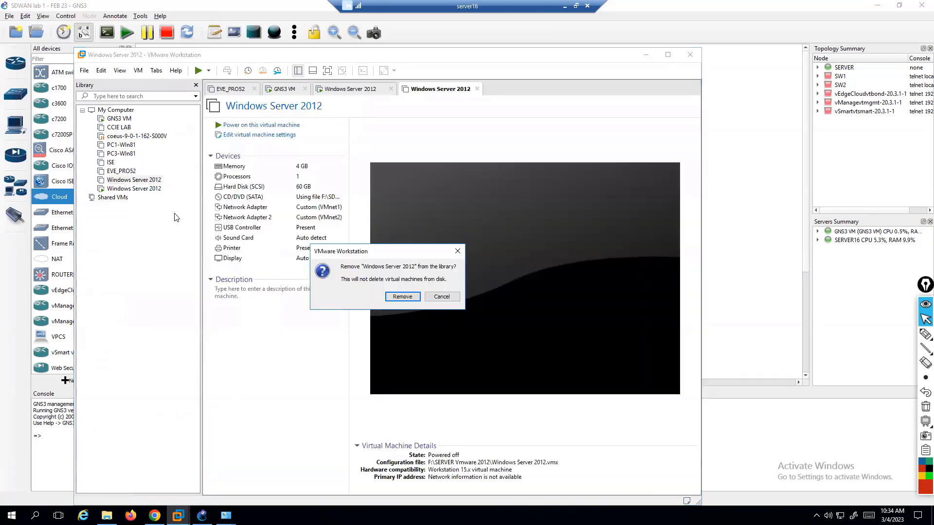
left_click(402, 297)
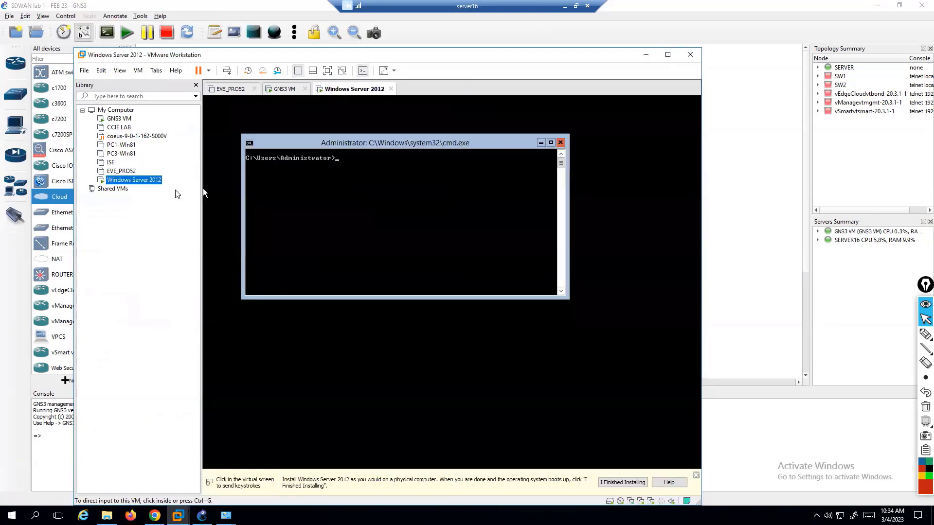
Restart the Windows Server 2012 guest from the VM's Power menu.
left_click(440, 186)
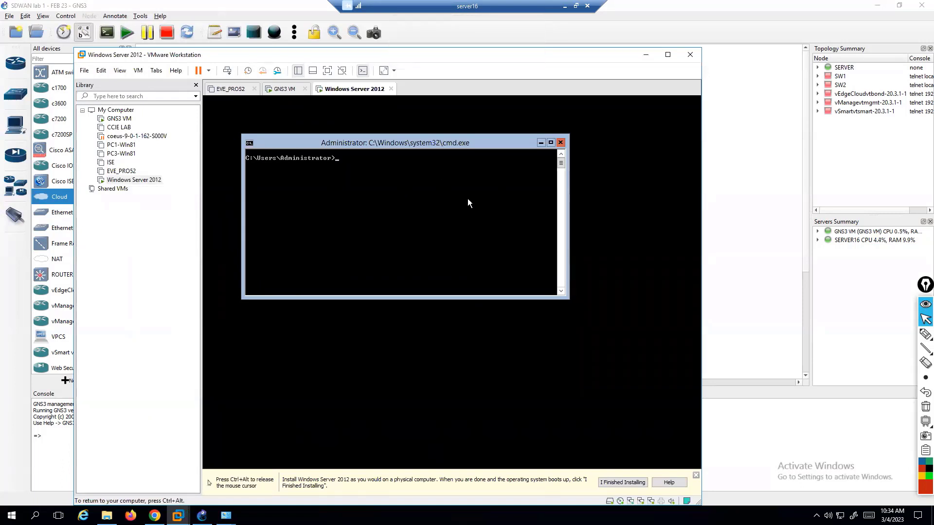
key("Return")
key("Return")
key("ctrl+alt")
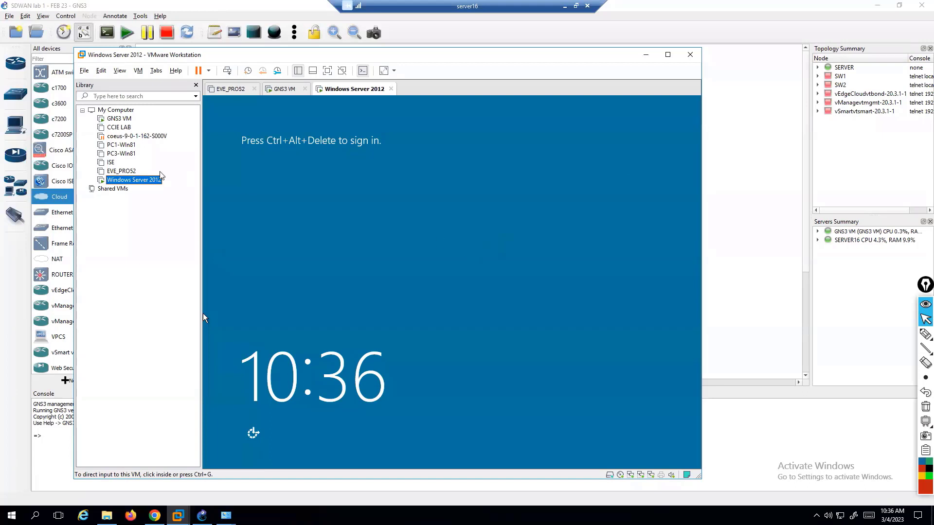
right_click(146, 179)
mouse_move(176, 248)
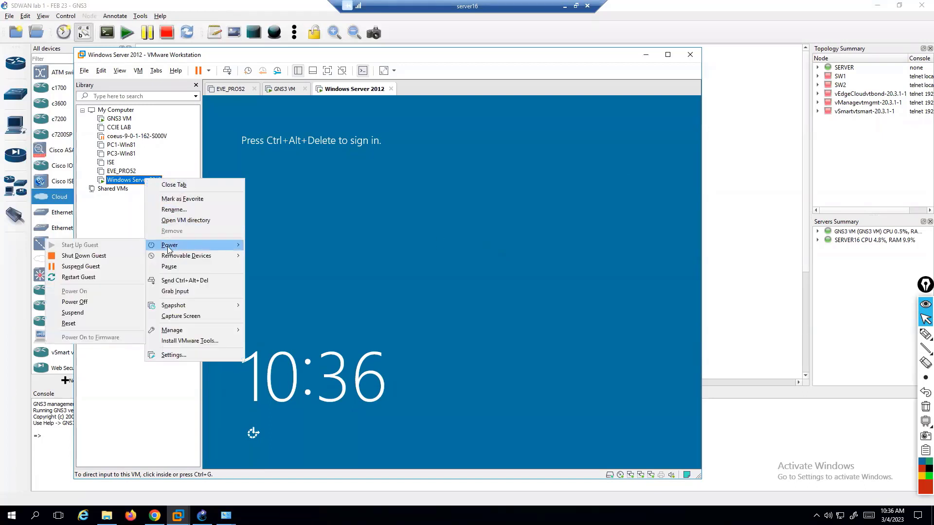
left_click(420, 238)
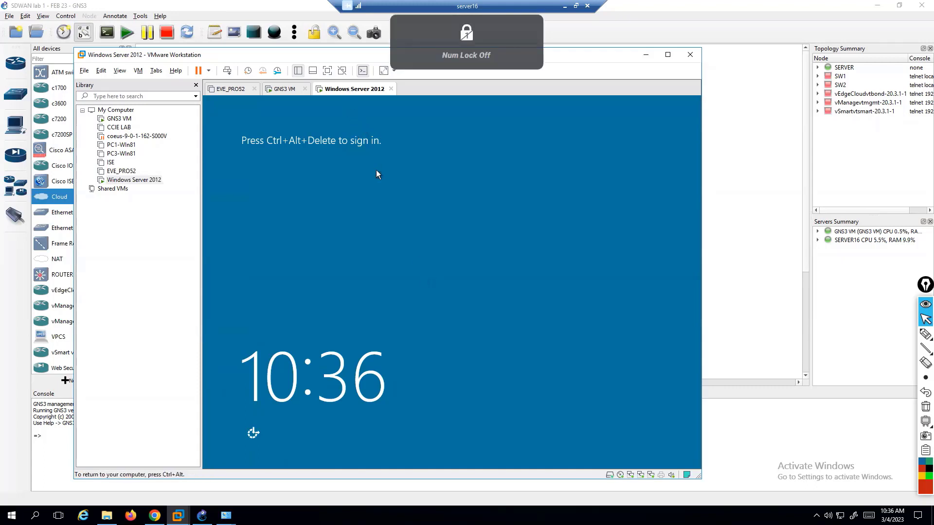
Send Ctrl+Alt+Del to the server and sign in with the Administrator password.
key("ctrl+alt")
key("ctrl+alt+Delete")
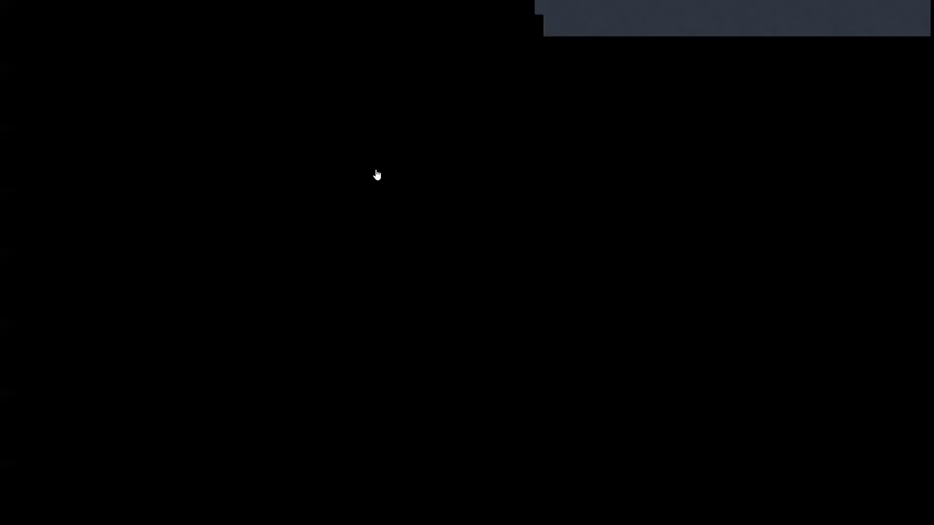
key("Escape")
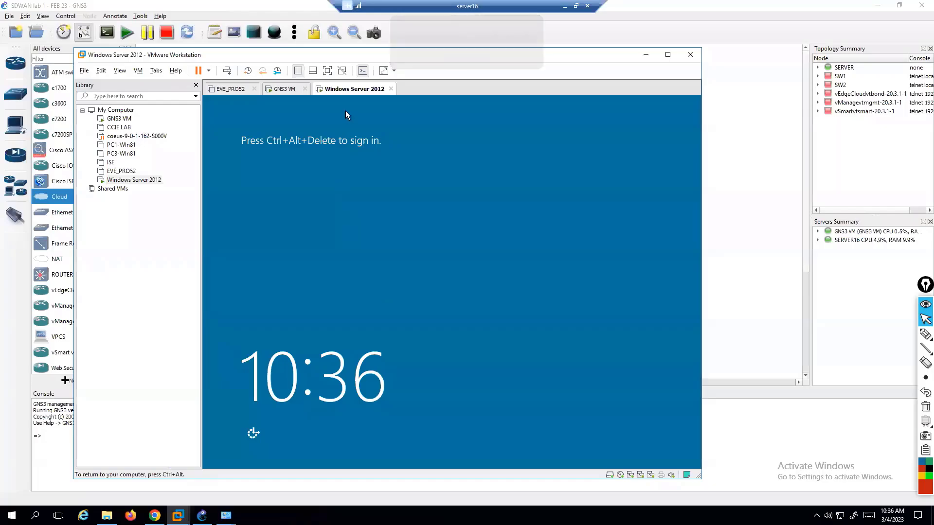
right_click(369, 91)
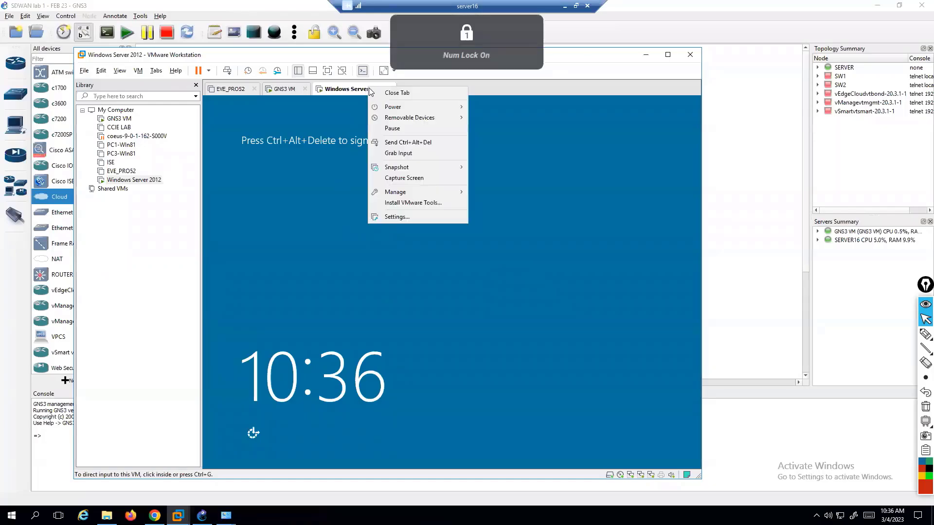
left_click(408, 142)
left_click(451, 214)
type("P")
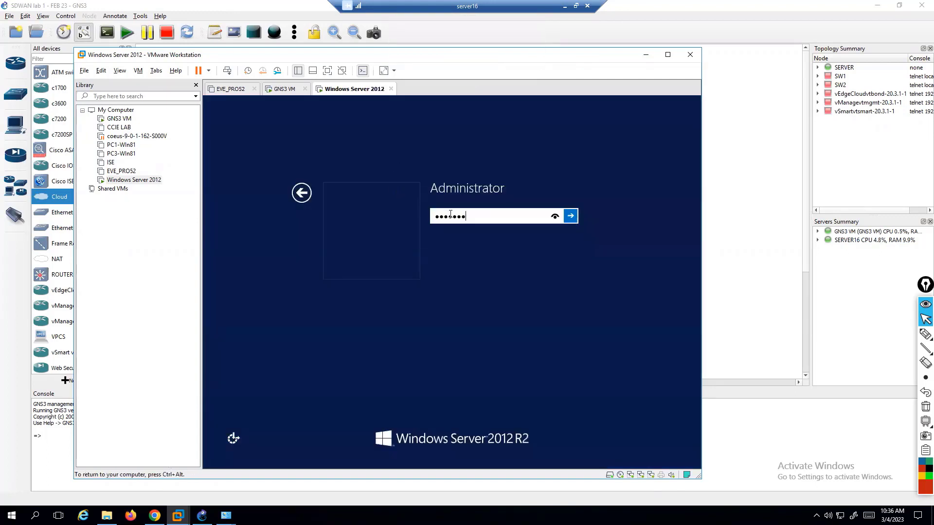
key("Return")
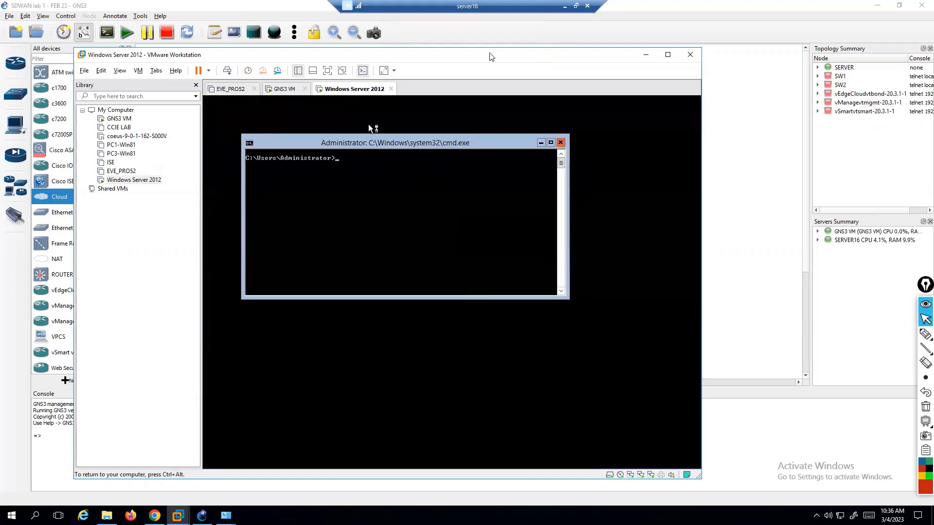
key("ctrl+alt")
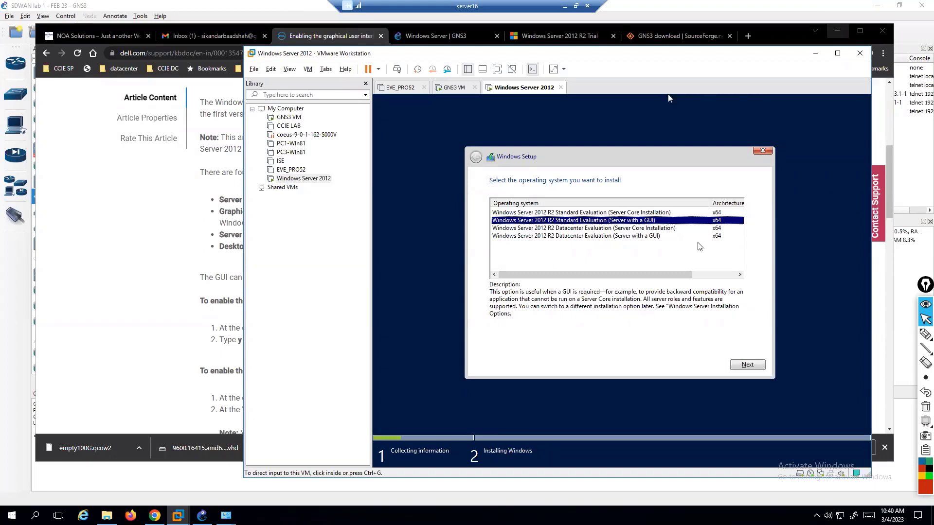
Keep the Standard GUI edition, accept the license, and Custom-install onto the 60 GB unallocated drive.
left_click(667, 94)
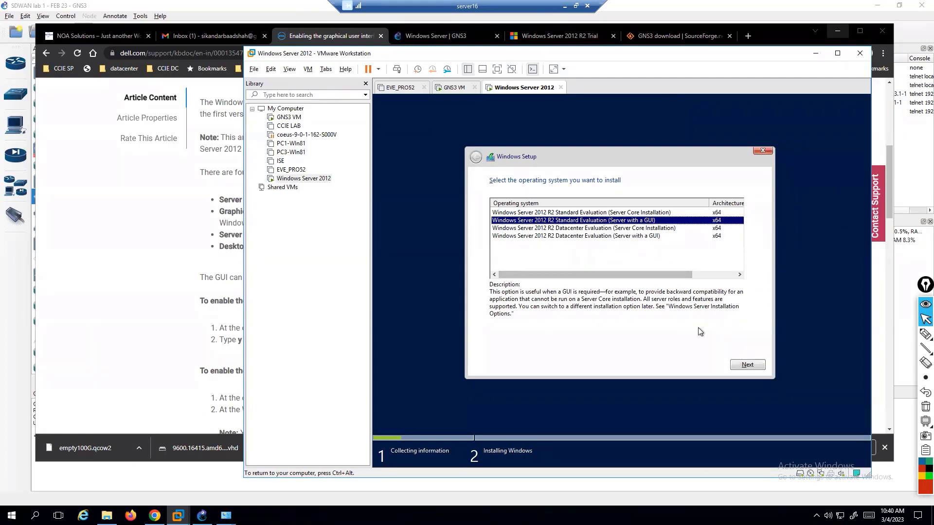
left_click(737, 361)
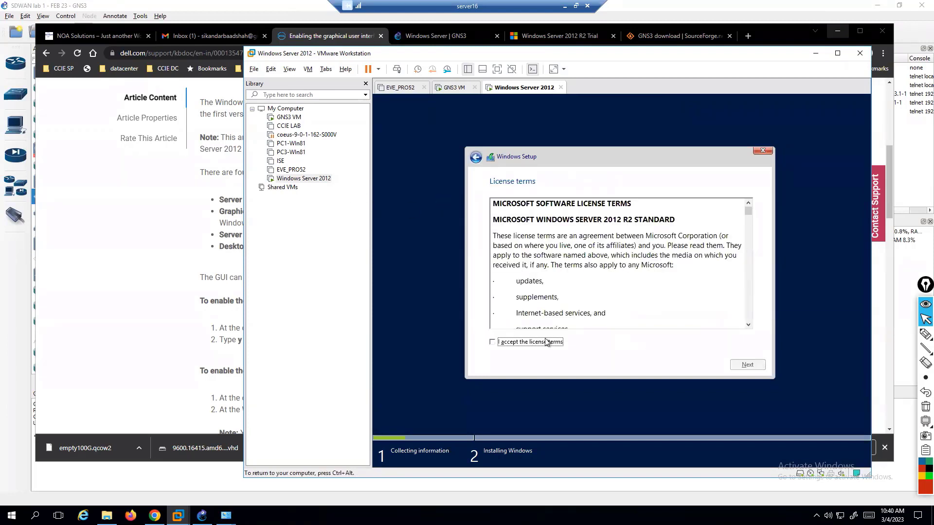
left_click(520, 343)
left_click(735, 364)
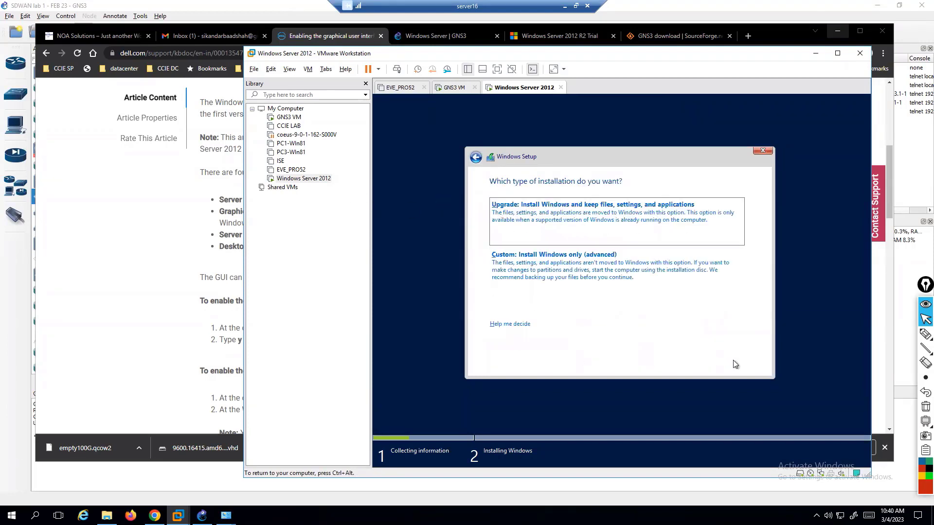
left_click(576, 325)
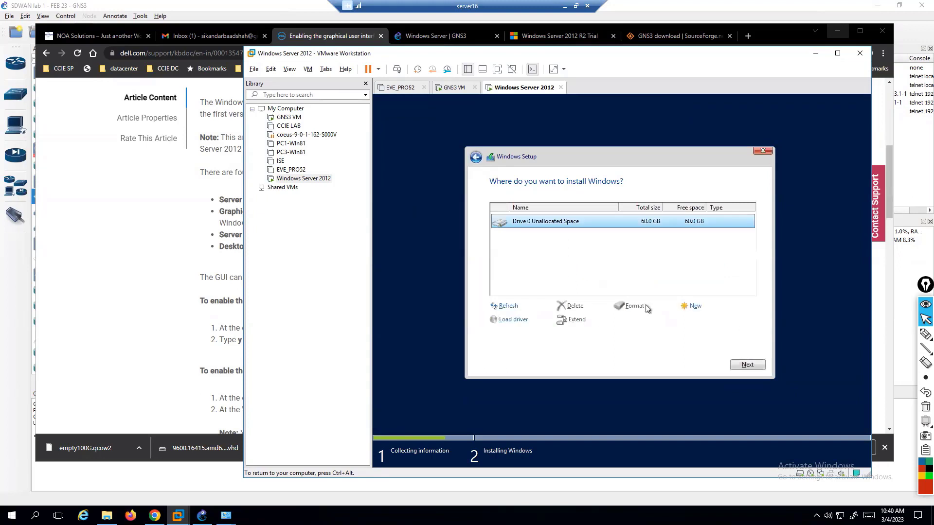
left_click(733, 365)
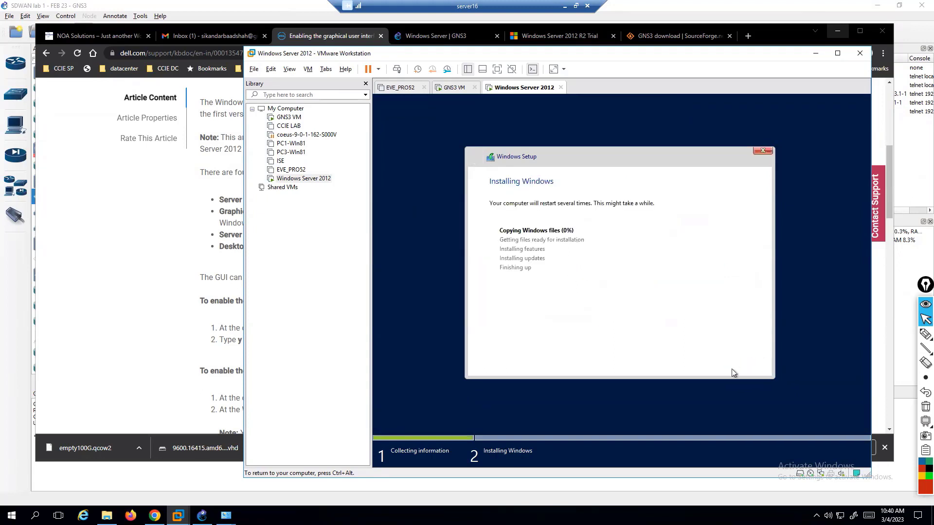
key("ctrl+alt")
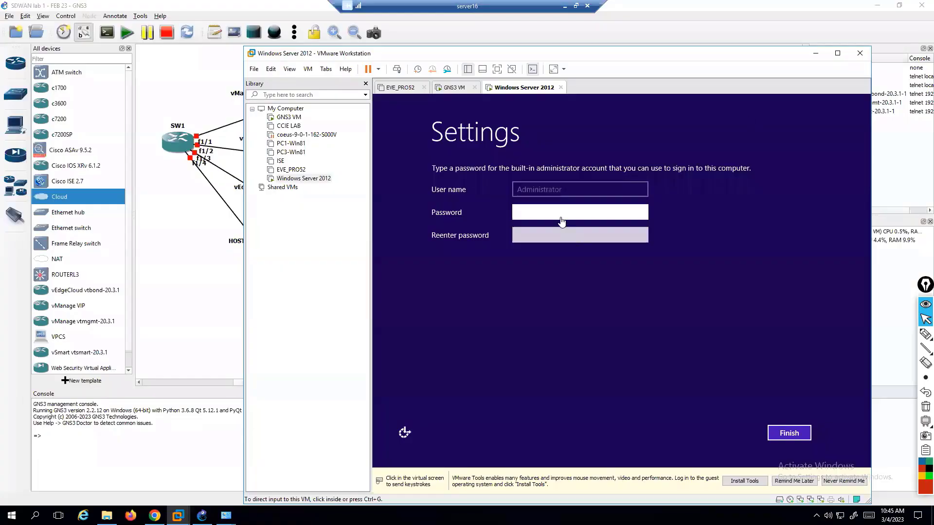
Enter and confirm a new password for the built-in Administrator account.
left_click(543, 188)
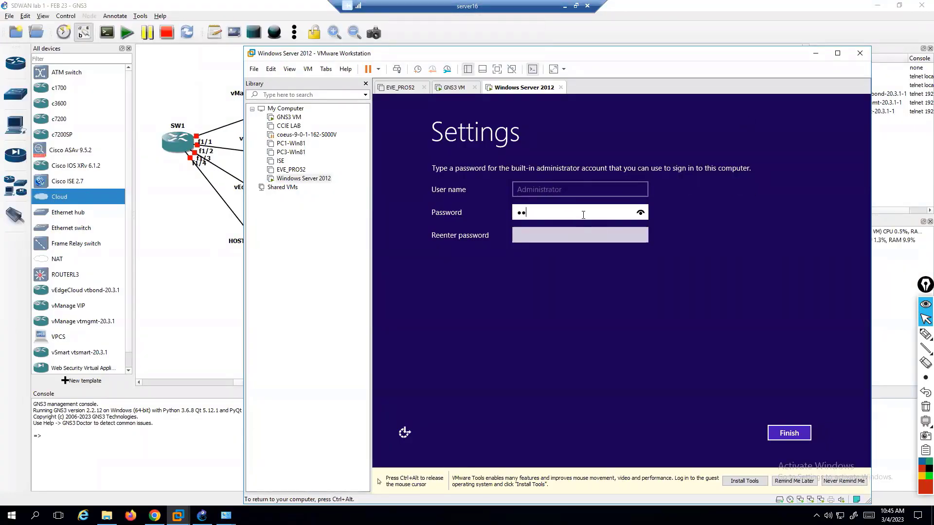
type("3")
key("Tab")
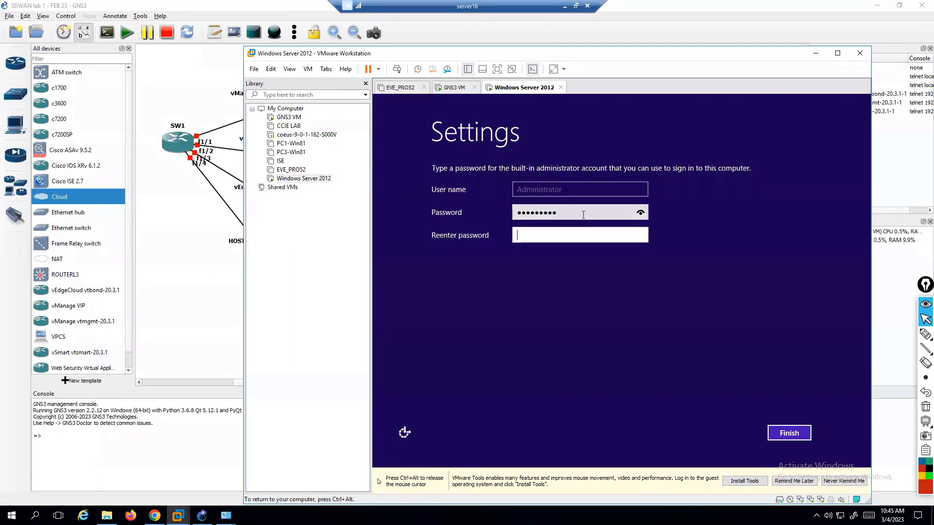
type("Admin@123")
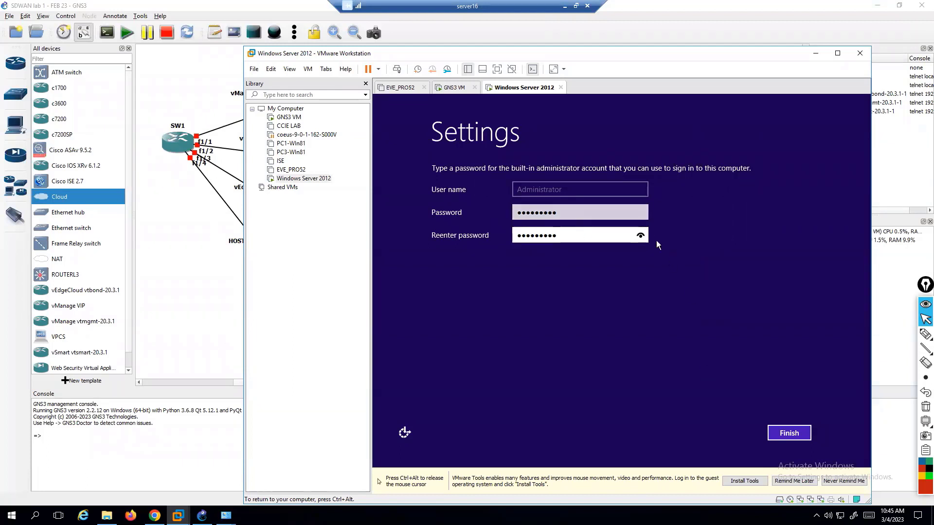
left_click(640, 214)
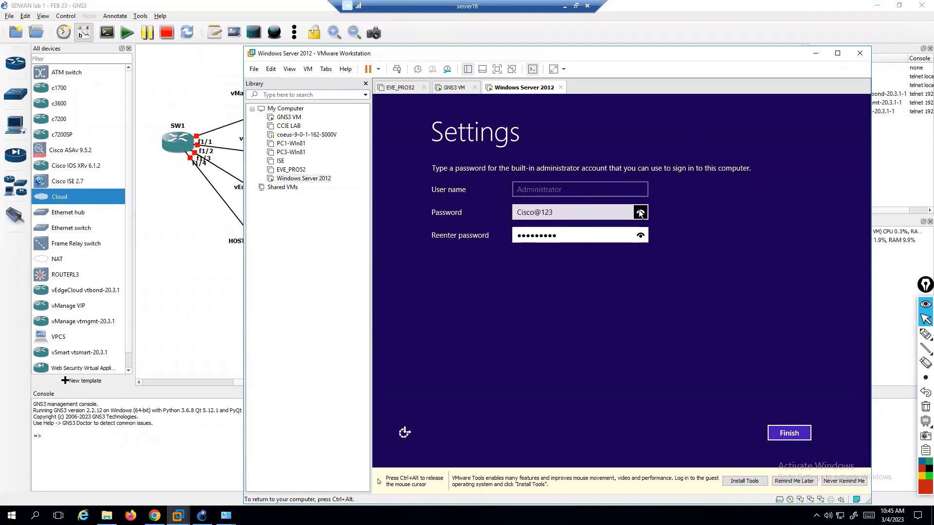
left_click(789, 433)
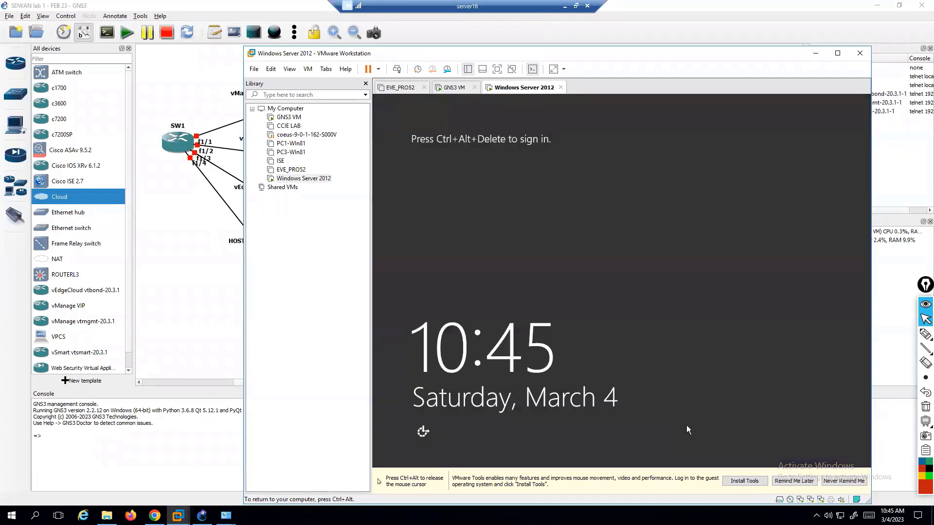
Send Ctrl+Alt+Del to the server and sign in as Administrator with the new password.
key("ctrl+alt")
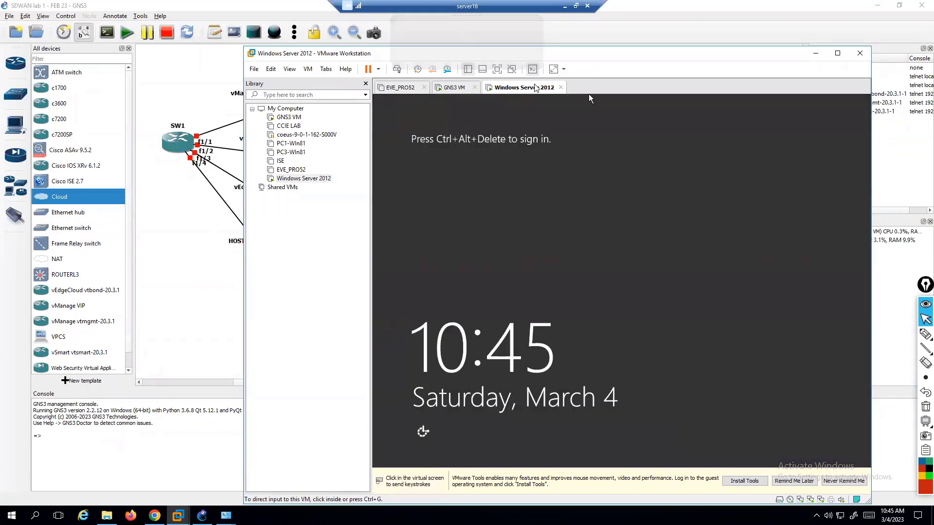
right_click(535, 88)
left_click(576, 140)
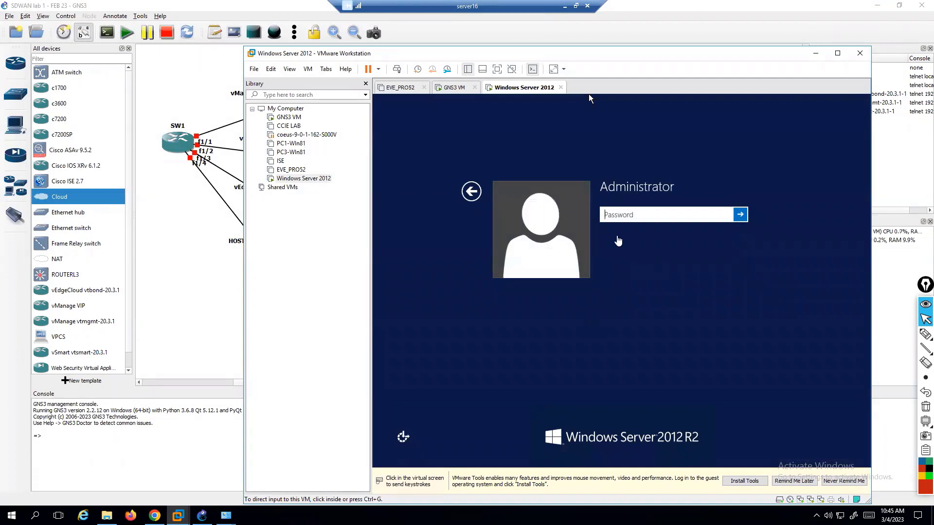
left_click(638, 222)
type("••••")
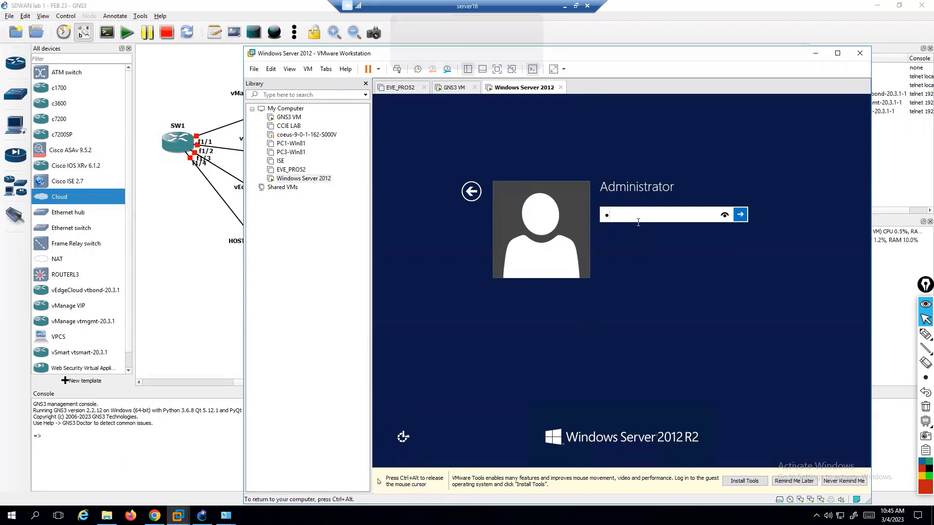
type("••••")
key("Return")
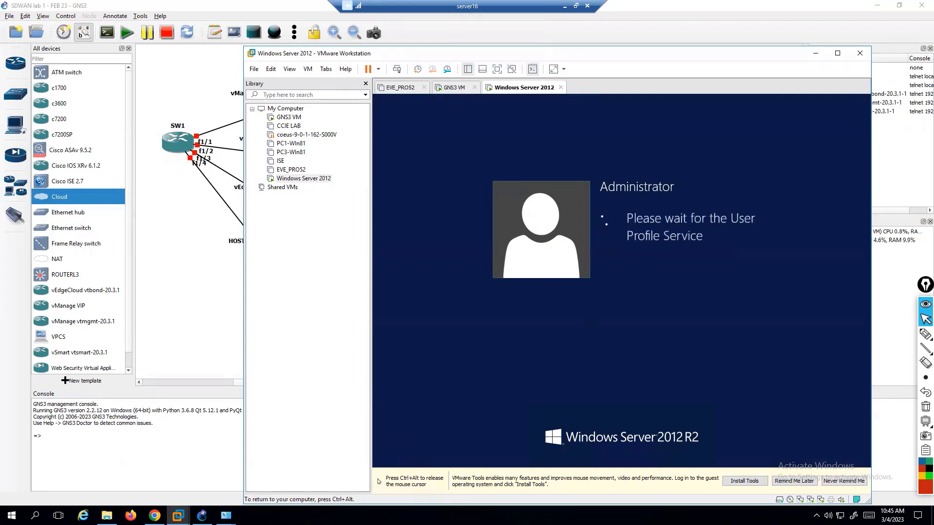
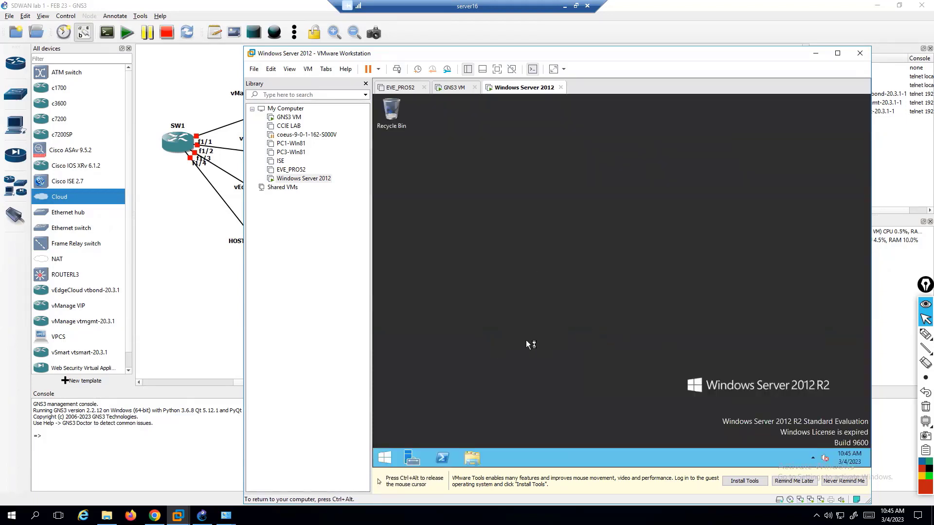
Refresh the Windows Server 2012 guest desktop, then minimize VMware Workstation to reveal the GNS3 topology.
right_click(547, 274)
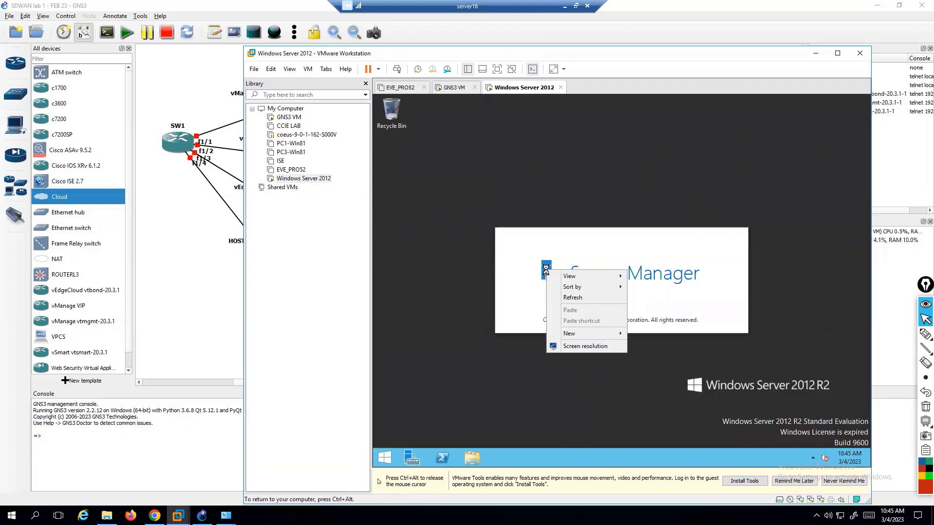
left_click(599, 297)
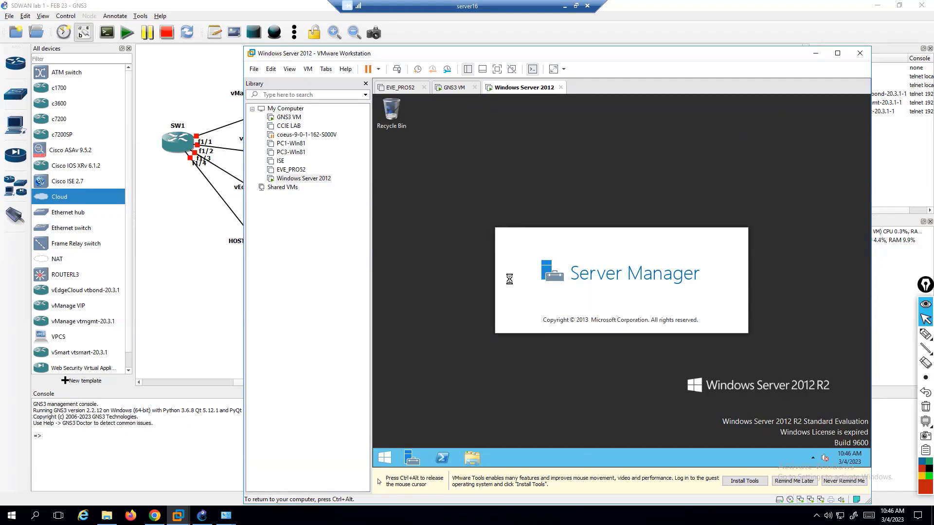
key("ctrl+alt")
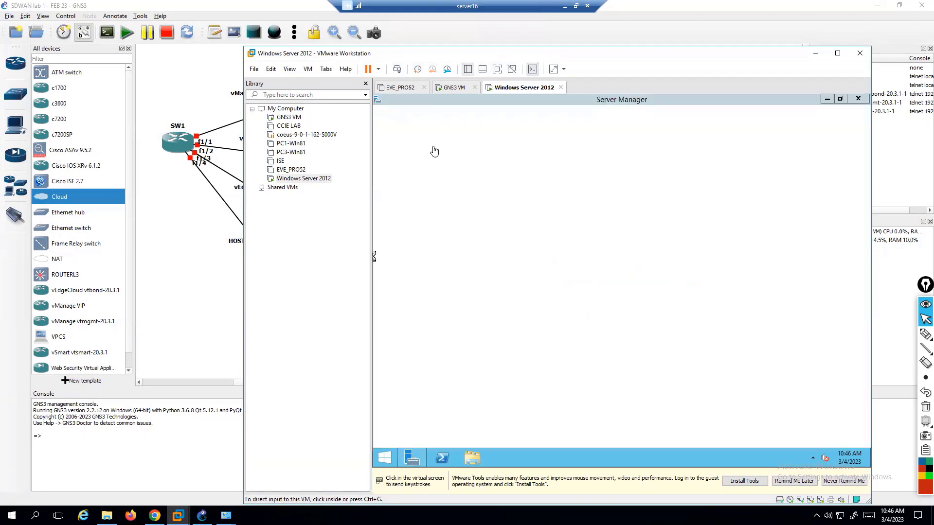
left_click(433, 146)
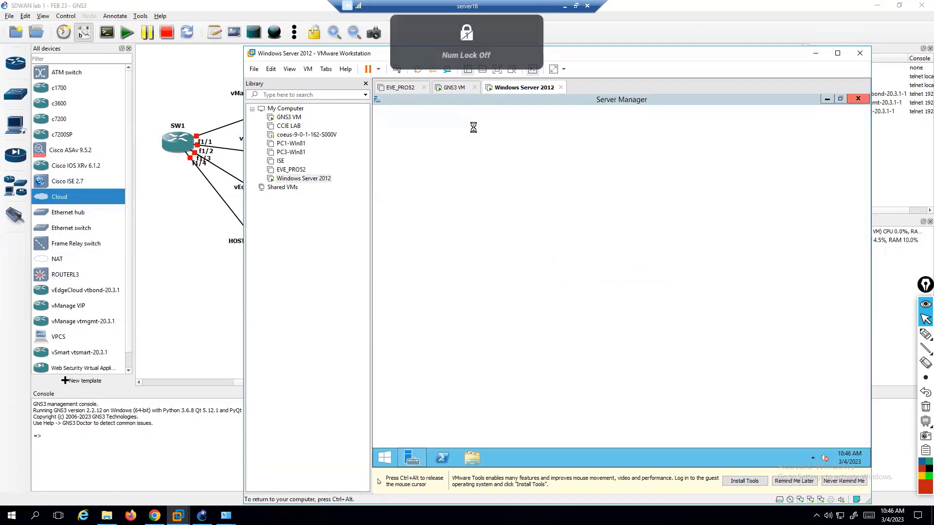
right_click(515, 95)
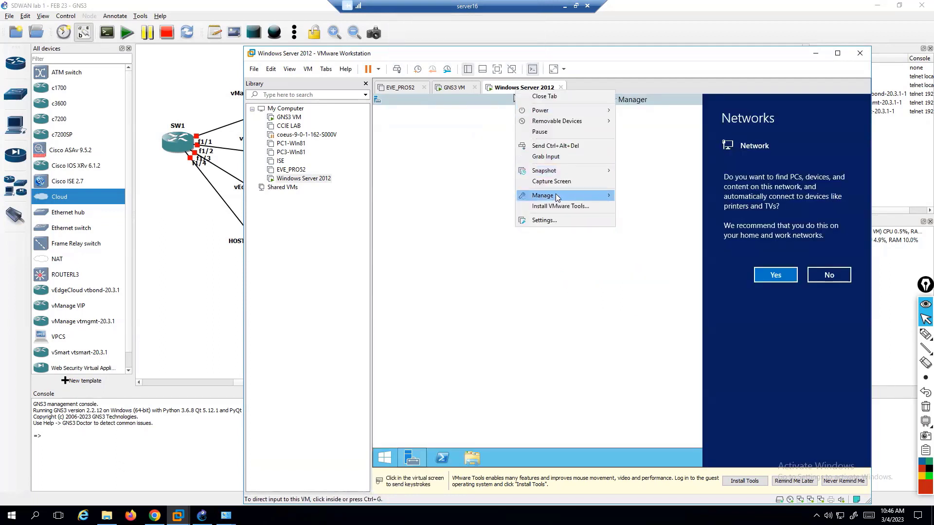
mouse_move(557, 195)
left_click(211, 270)
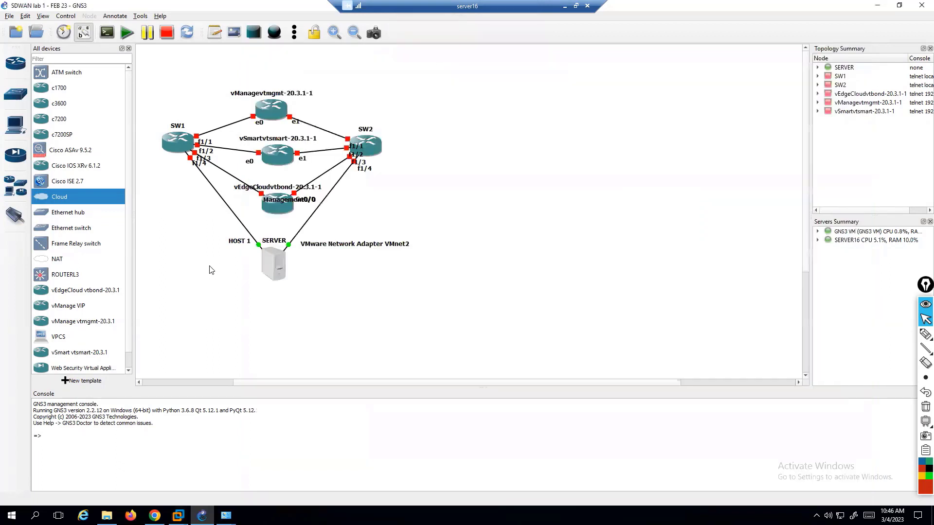
On the whiteboard, circle VPN512, VPN0, the Internet-to-Winserver link and vmnet in red.
double_click(488, 12)
left_click(400, 399)
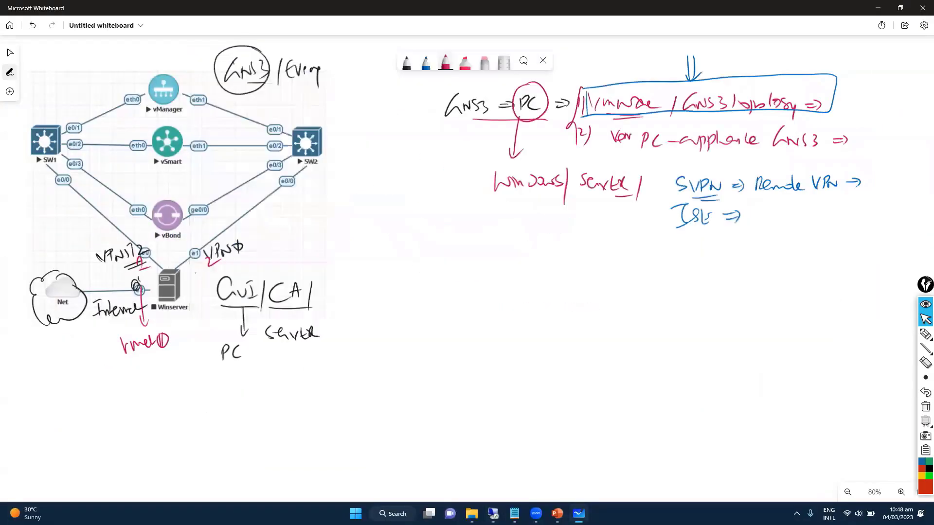
left_click(926, 334)
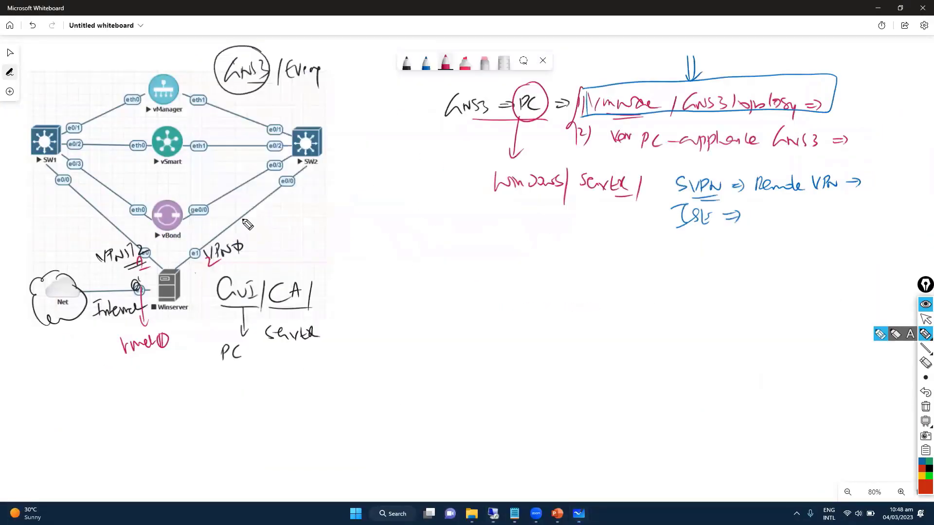
left_click_drag(246, 222, 259, 224)
left_click_drag(155, 236, 145, 228)
left_click_drag(165, 291, 126, 303)
left_click_drag(96, 333, 148, 298)
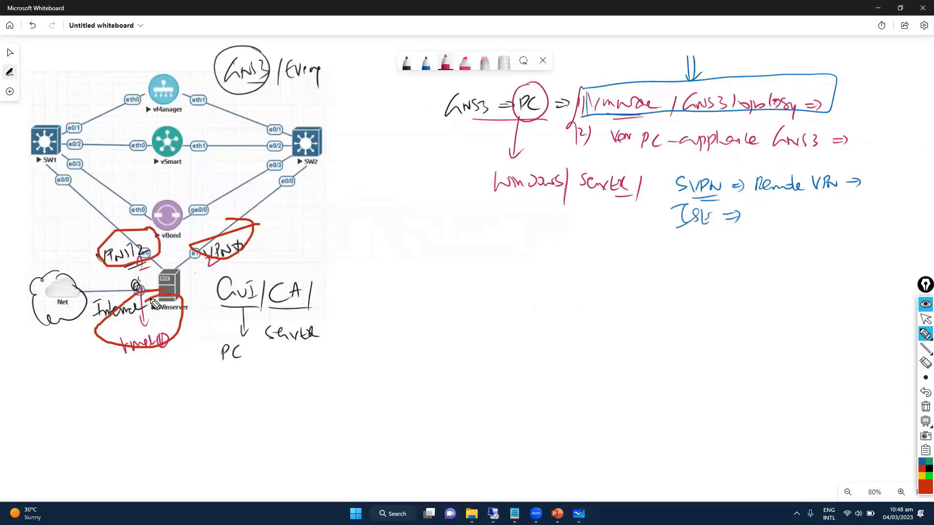
Clear the red ink and restore the GNS3 remote session to full screen.
key("Escape")
key("Escape")
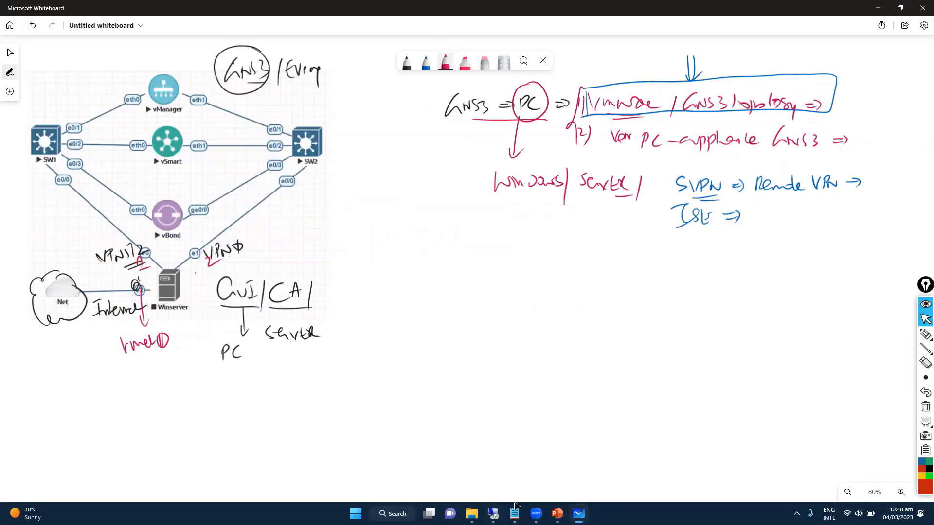
left_click(493, 514)
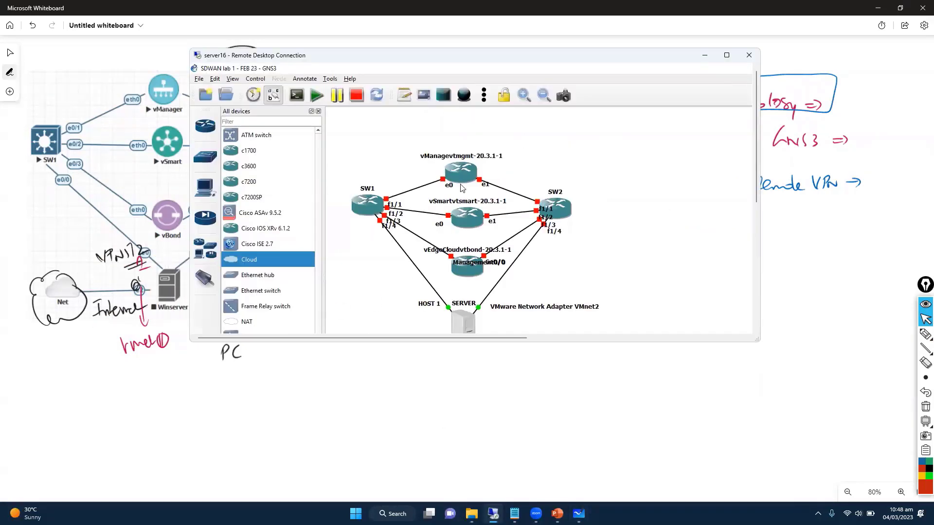
double_click(437, 59)
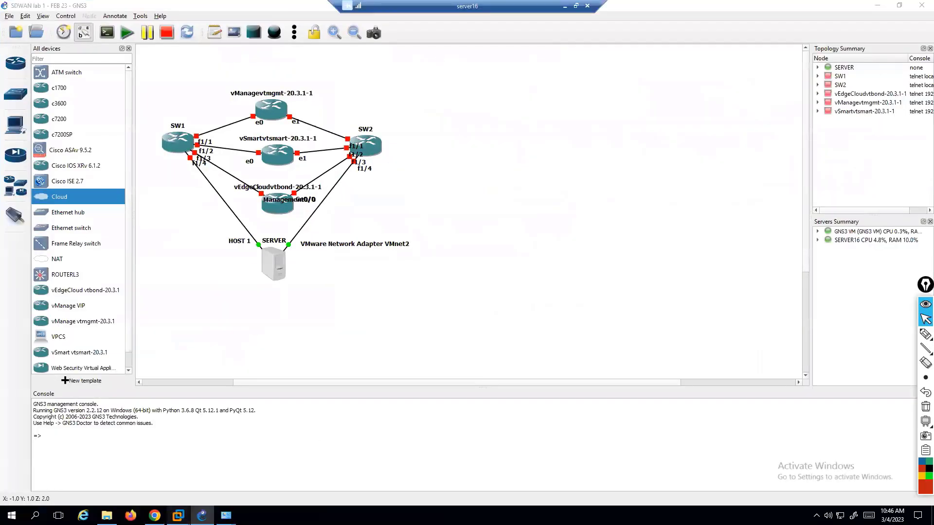
Set the Windows Server 2012 VM's memory to 4096 MB in VM Settings.
left_click(178, 516)
left_click(266, 458)
left_click(485, 111)
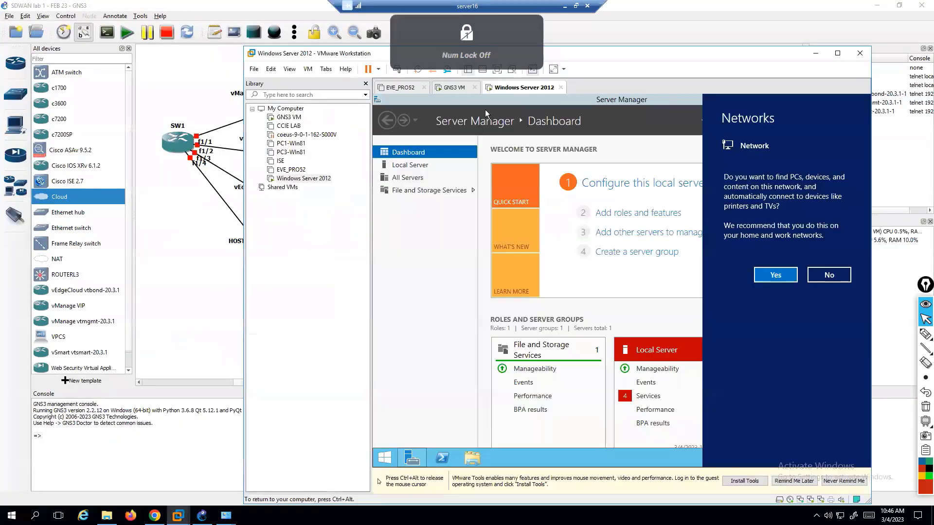
key("ctrl+alt")
right_click(506, 88)
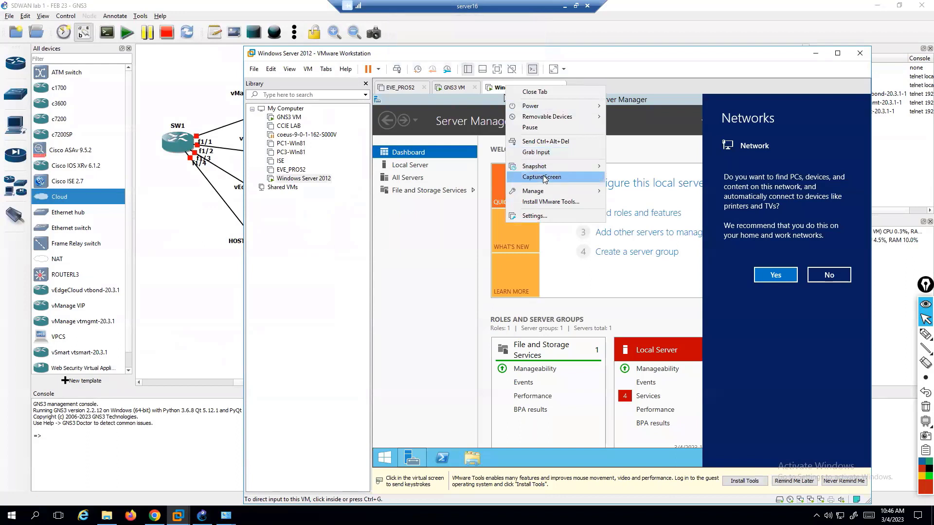
left_click(532, 219)
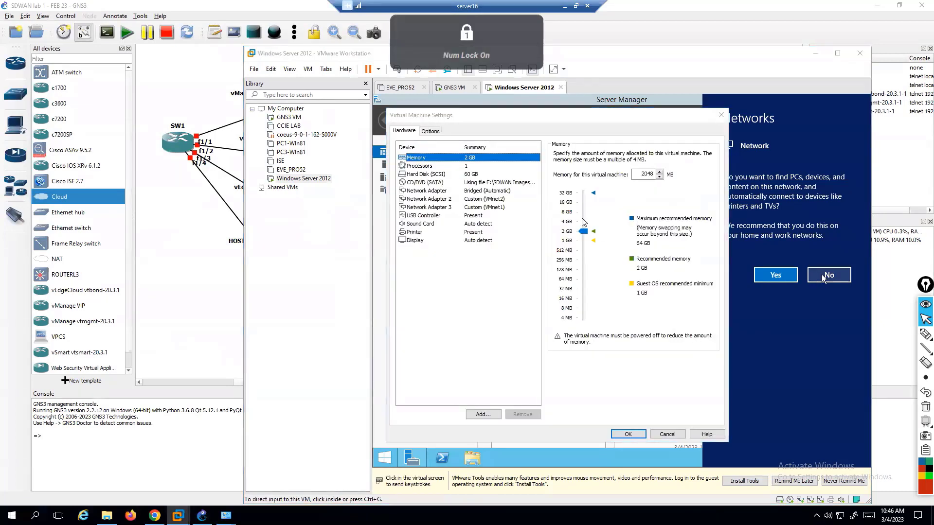
left_click(634, 173)
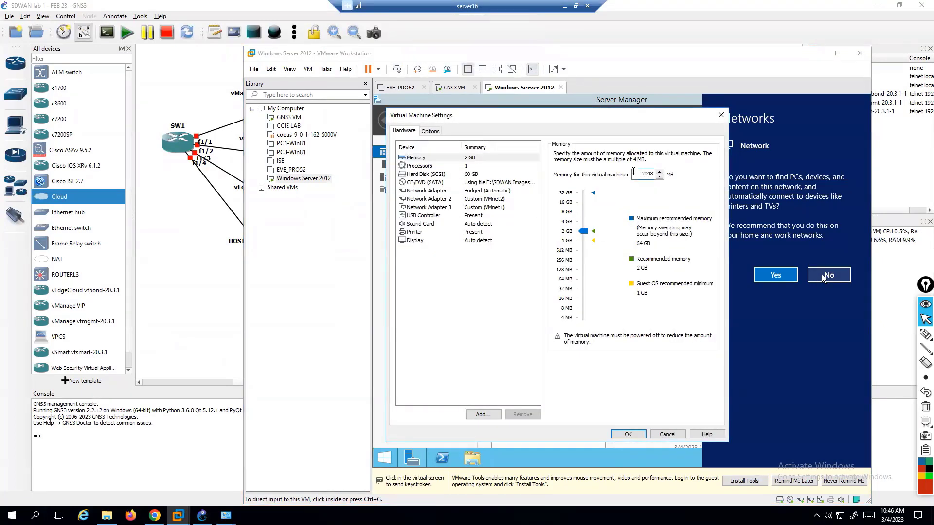
type("4096")
Review the VM's processor, hard disk, Network Adapter and Network Adapter 3 settings.
left_click(451, 168)
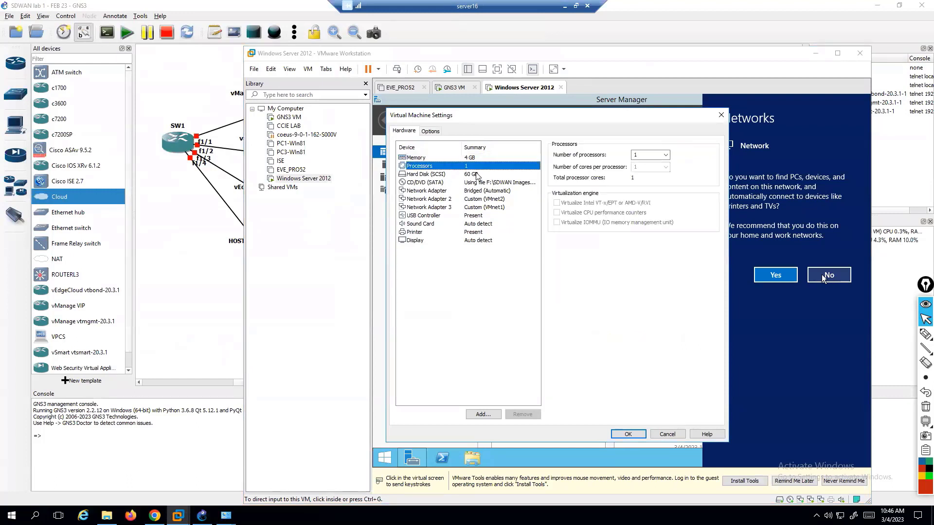
left_click(469, 174)
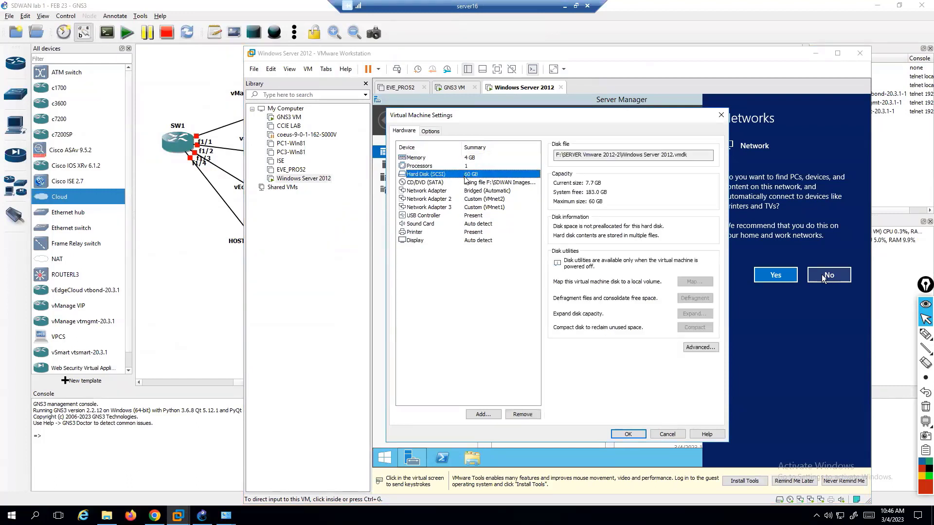
left_click(475, 192)
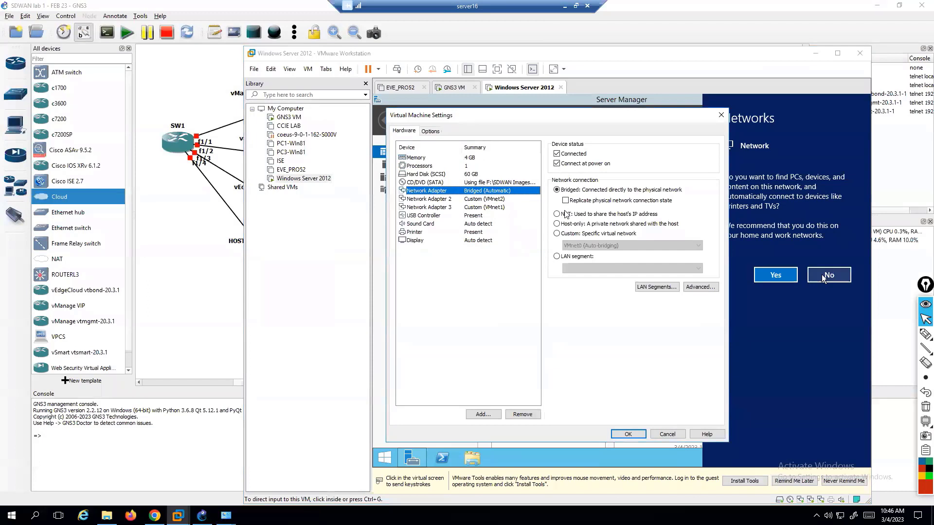
left_click(492, 207)
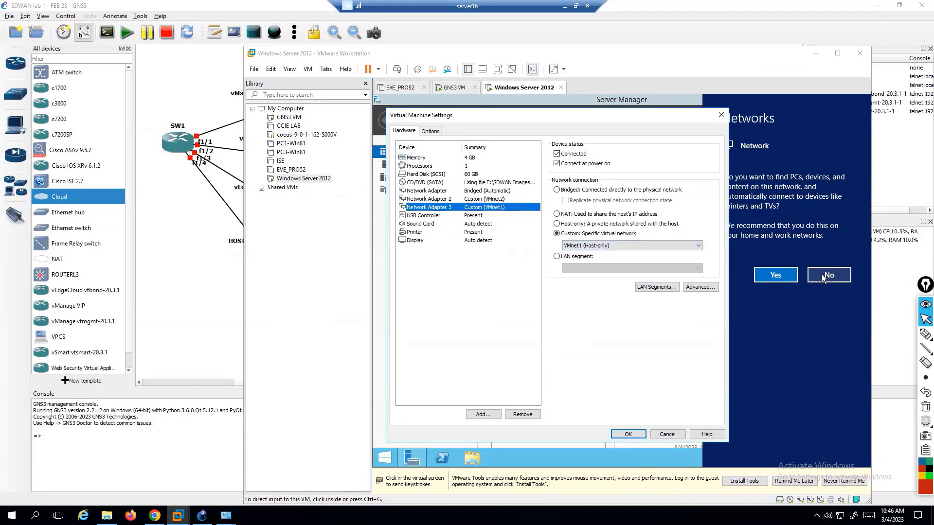
right_click(840, 516)
Inspect the host's VMnet2 and HOST 1 connections in the network adapter list.
left_click(840, 507)
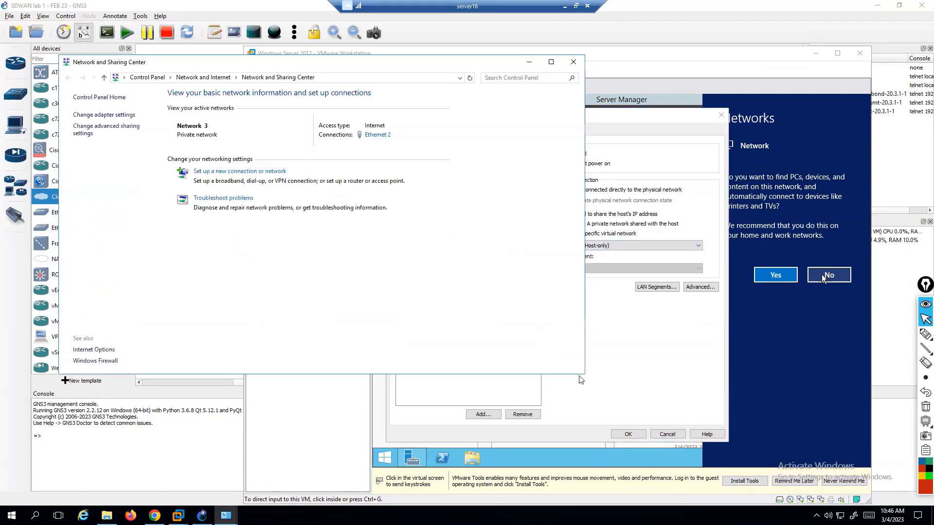
left_click(120, 114)
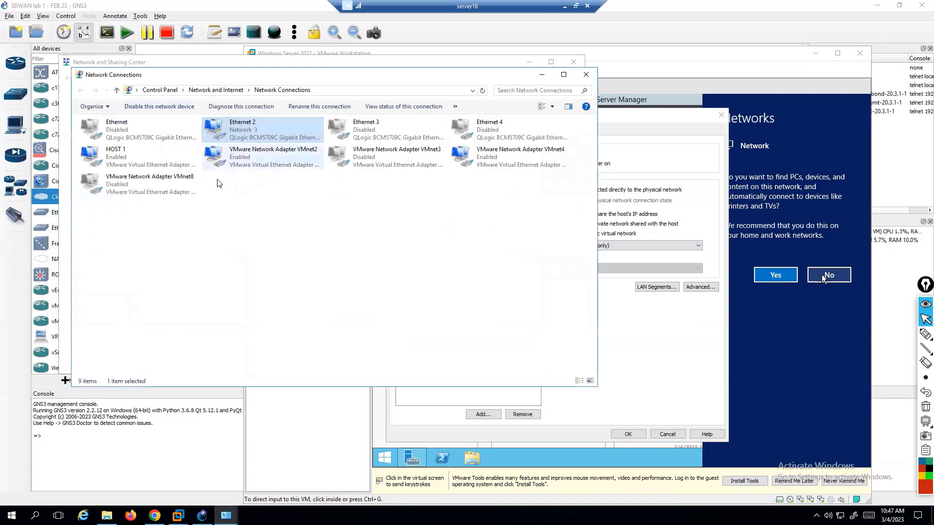
left_click(243, 163)
left_click(125, 160)
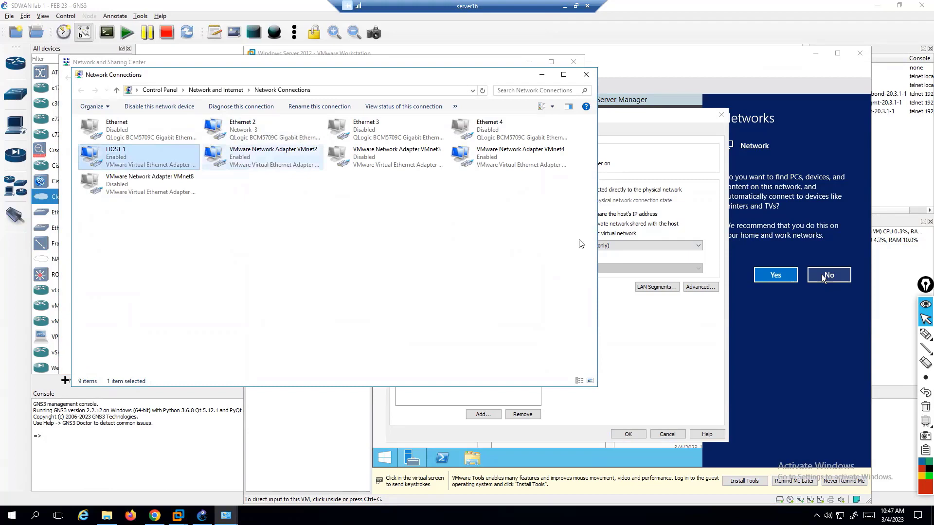
Save the VM settings with OK and switch back to GNS3.
left_click(658, 338)
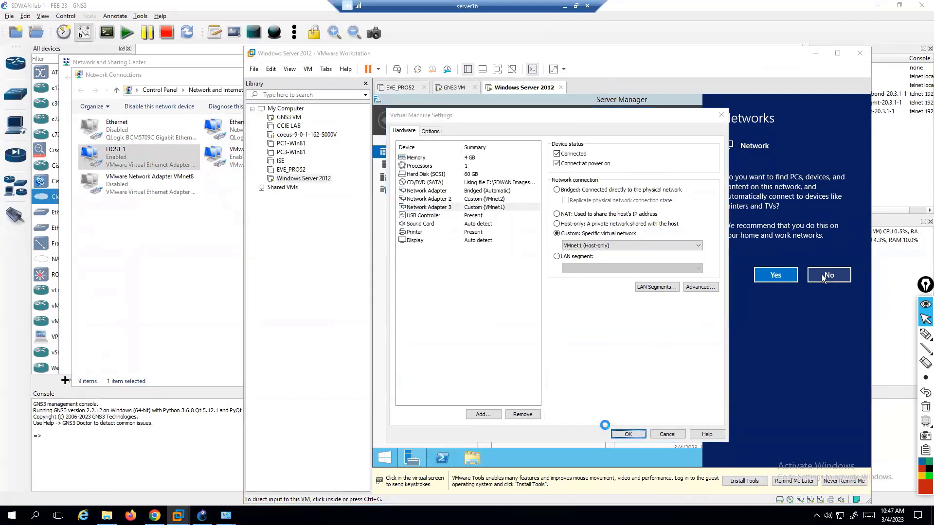
left_click(615, 433)
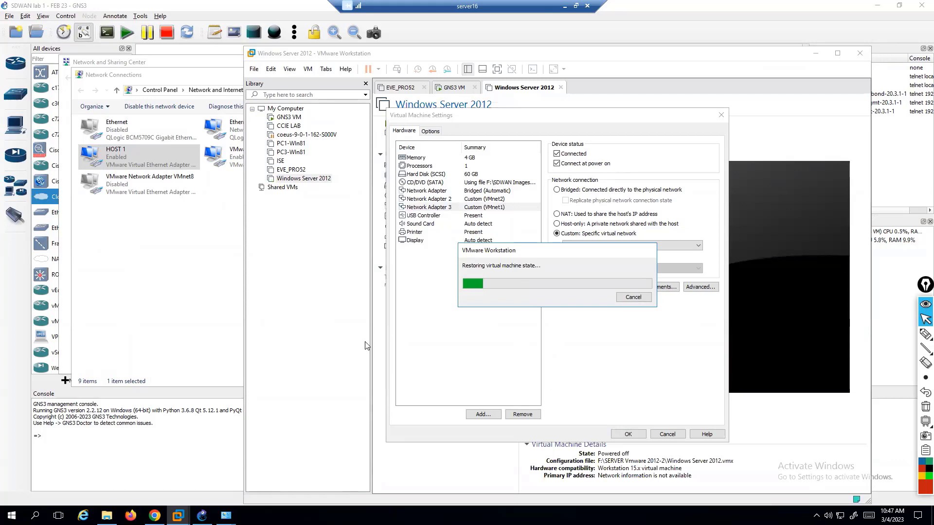
left_click(211, 273)
left_click(215, 467)
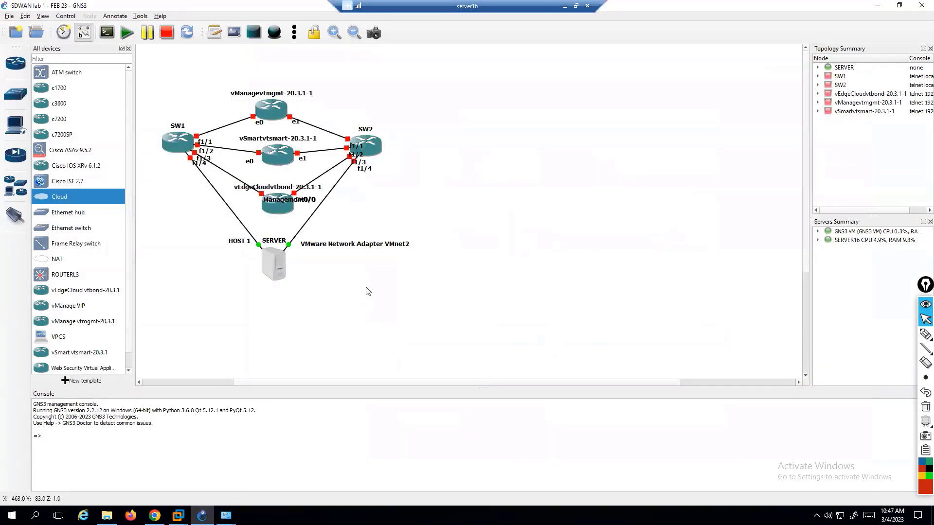
Configure the SERVER node to use the HOST 1 interface, showing special Ethernet interfaces.
right_click(279, 264)
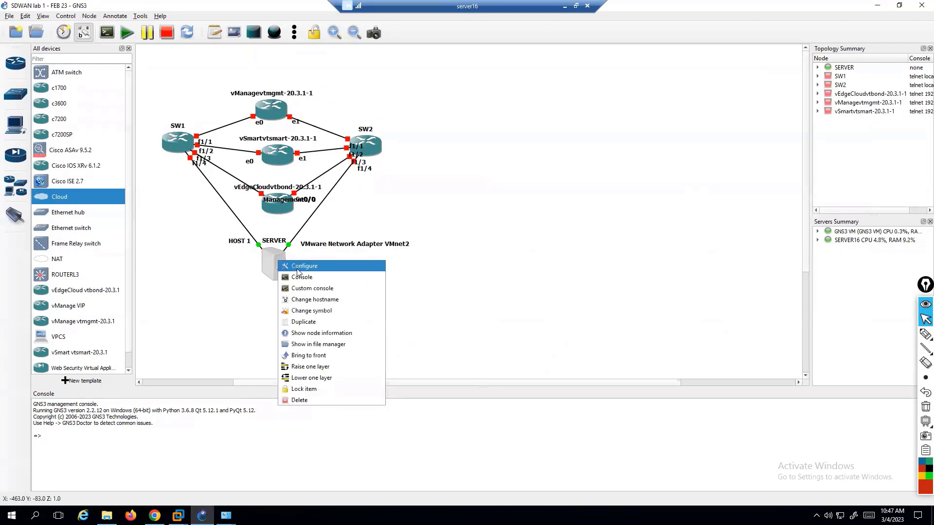
left_click(298, 266)
left_click(343, 217)
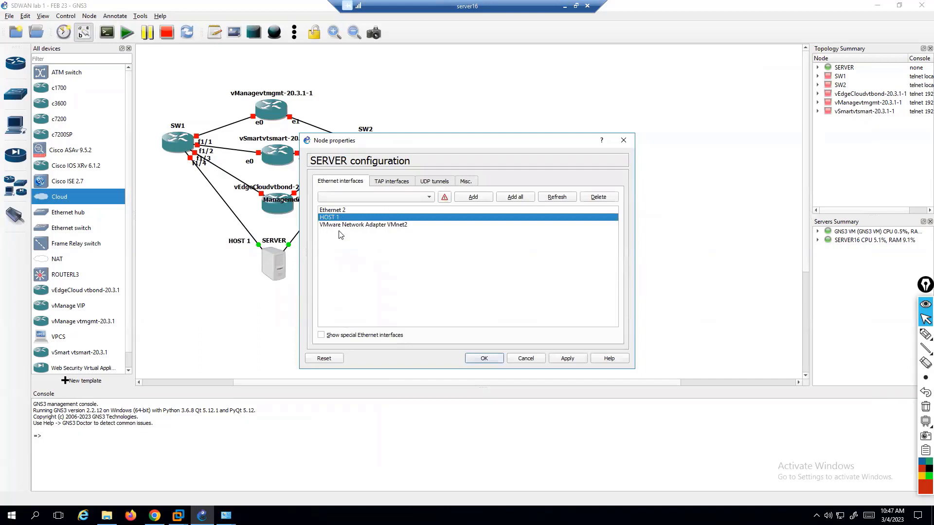
left_click(321, 335)
left_click(478, 359)
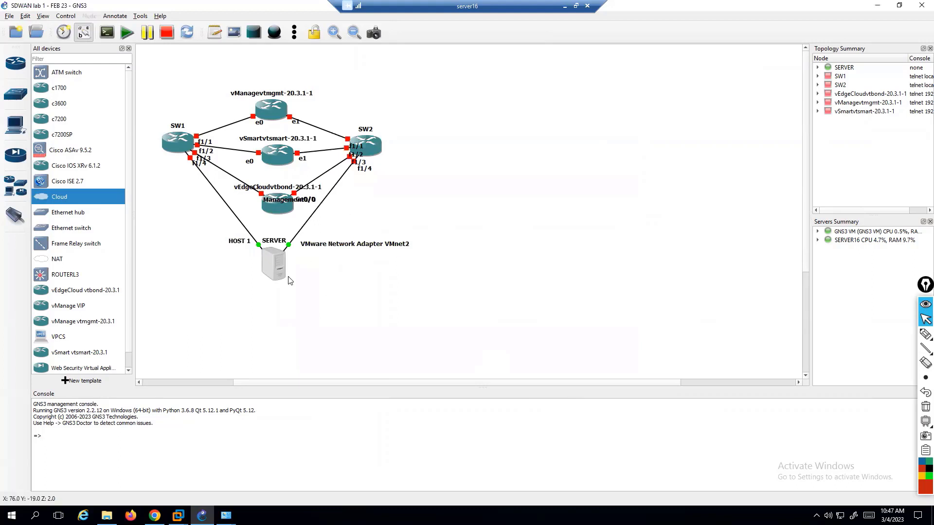
Start the SW1 and SW2 switches and the vManage router.
right_click(171, 128)
key("Escape")
left_click_drag(169, 81, 183, 154)
right_click(181, 145)
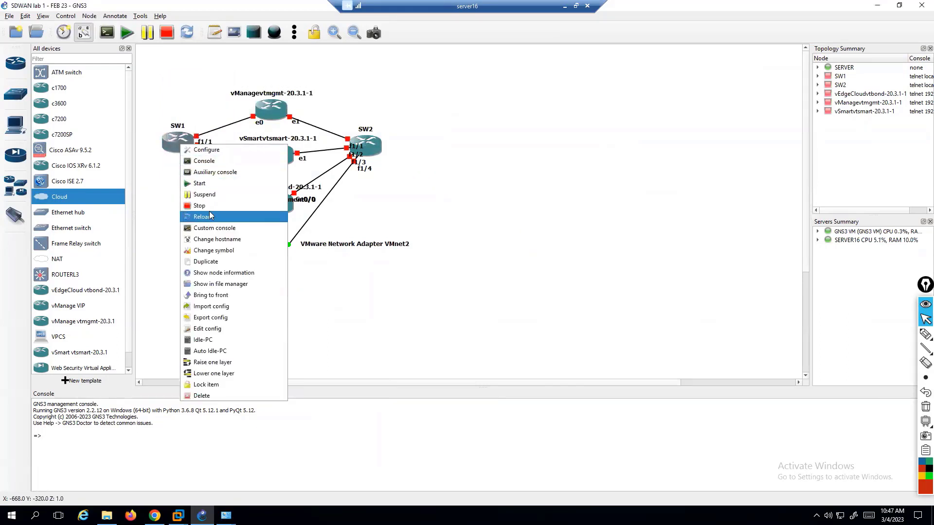
left_click(201, 185)
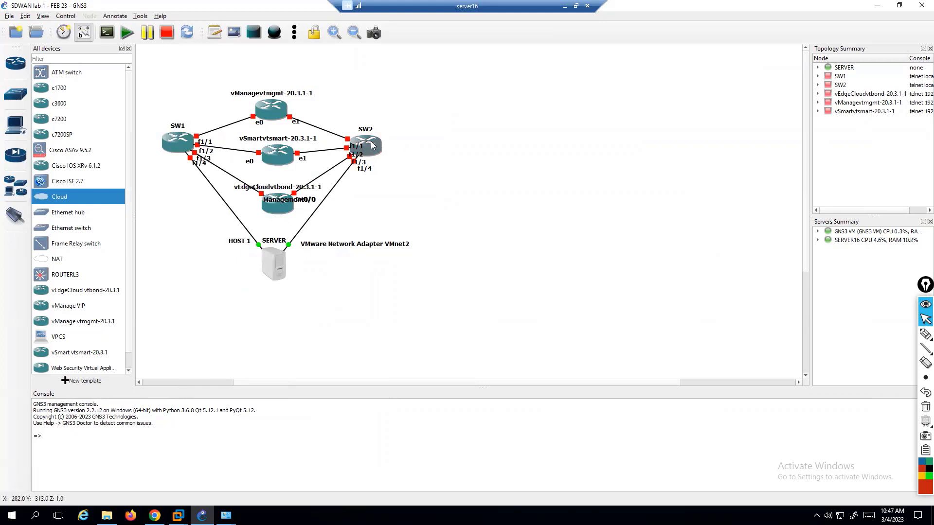
right_click(371, 142)
left_click(408, 181)
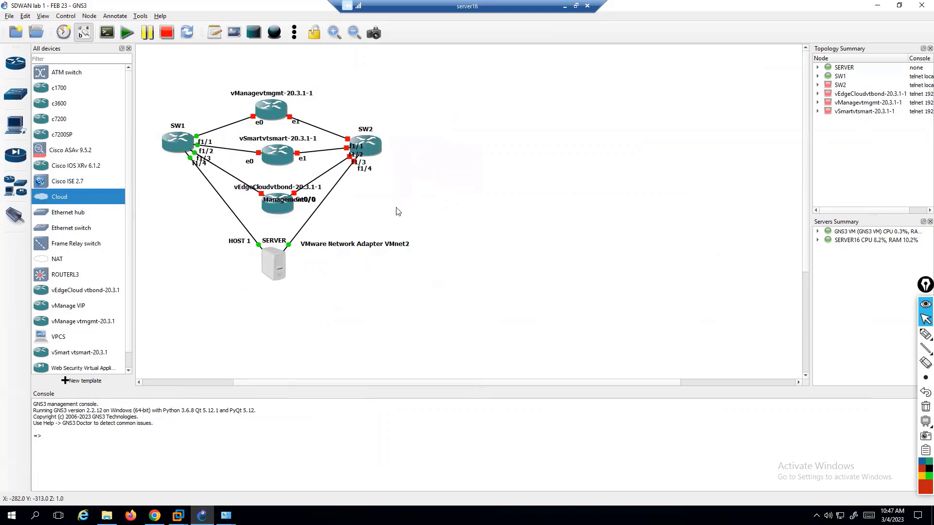
right_click(263, 109)
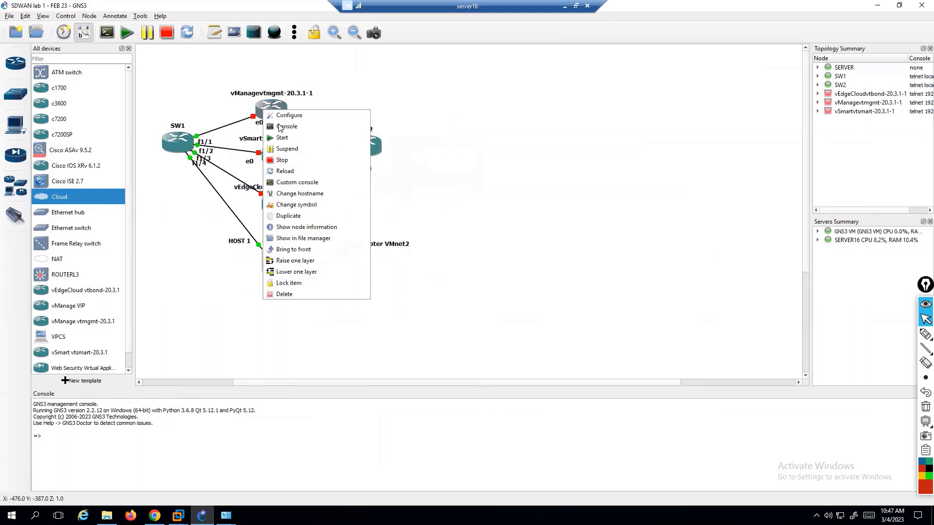
left_click(287, 138)
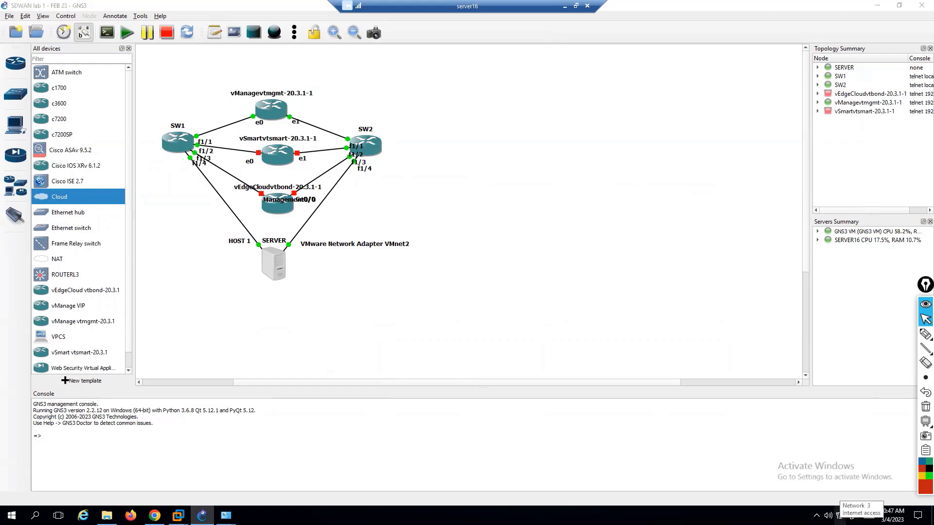
Open the host's Network and Sharing Center and bring the whiteboard diagram forward.
right_click(840, 515)
left_click(861, 513)
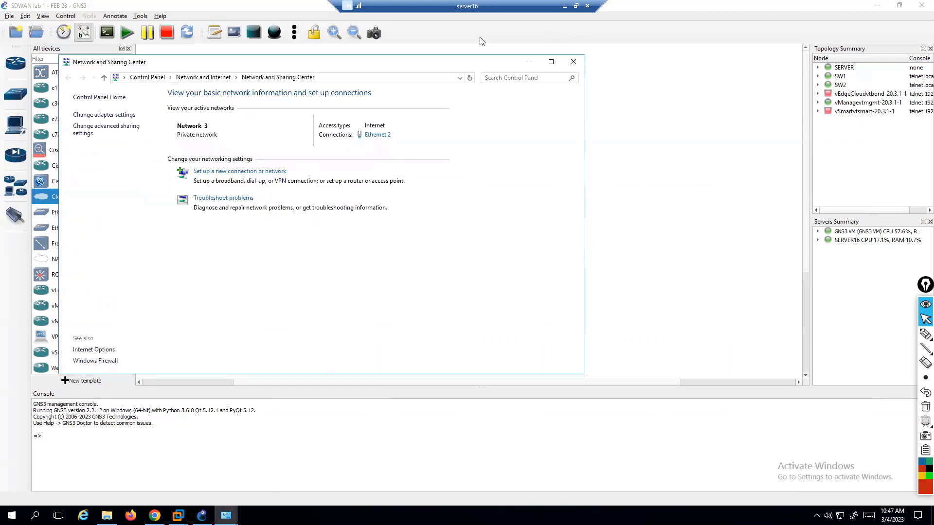
double_click(485, 10)
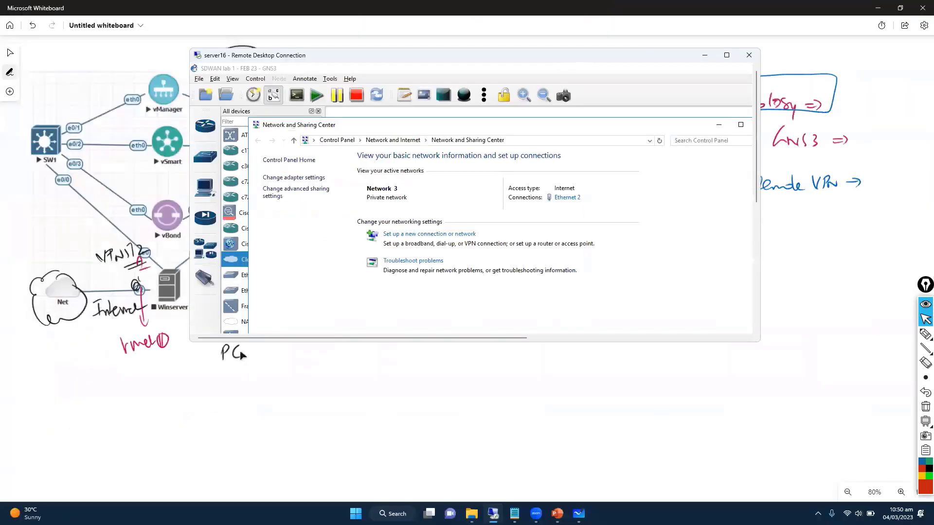
left_click(139, 380)
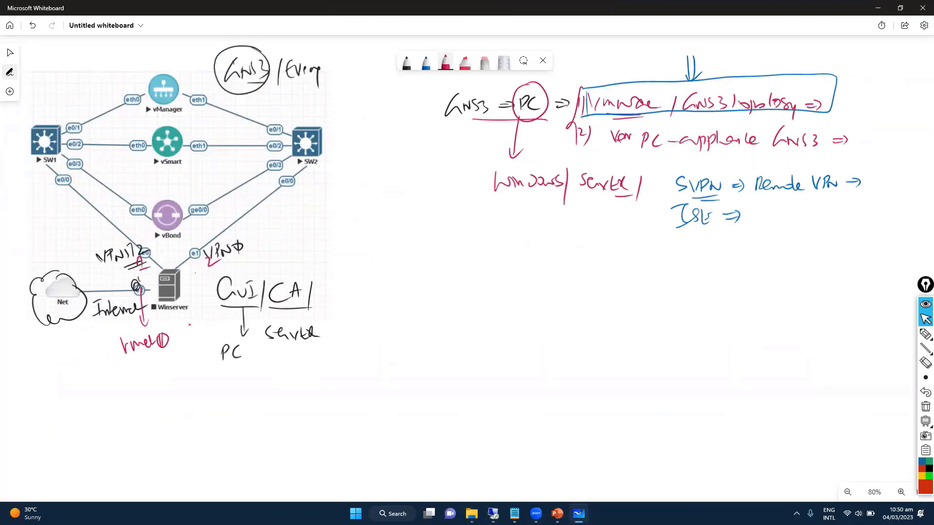
Write 192.168.1.x and 192.168.1.y by the server links, numbering vSmart 2 and e1 5.
mouse_move(23, 219)
left_mouse_down()
mouse_move(69, 224)
mouse_move(84, 214)
left_mouse_up()
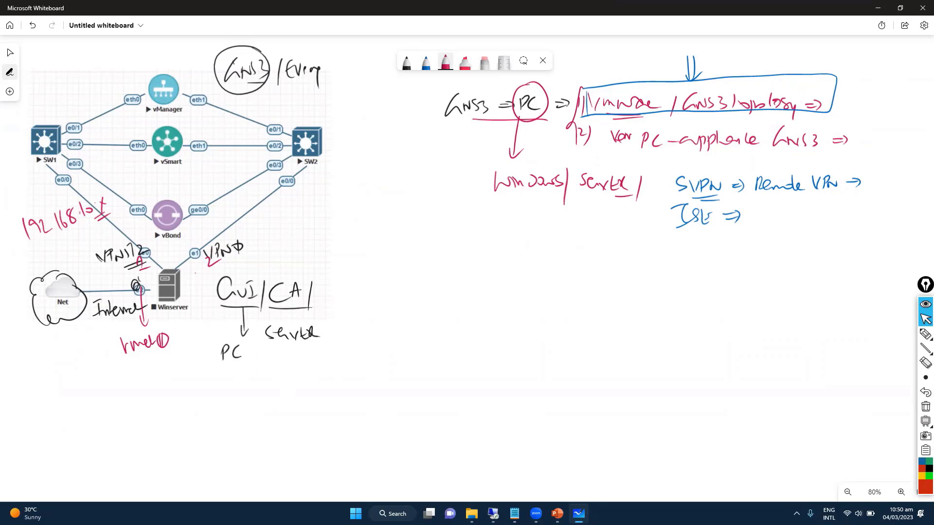
left_click_drag(288, 213, 359, 204)
left_click_drag(349, 213, 364, 206)
left_click_drag(353, 217, 366, 211)
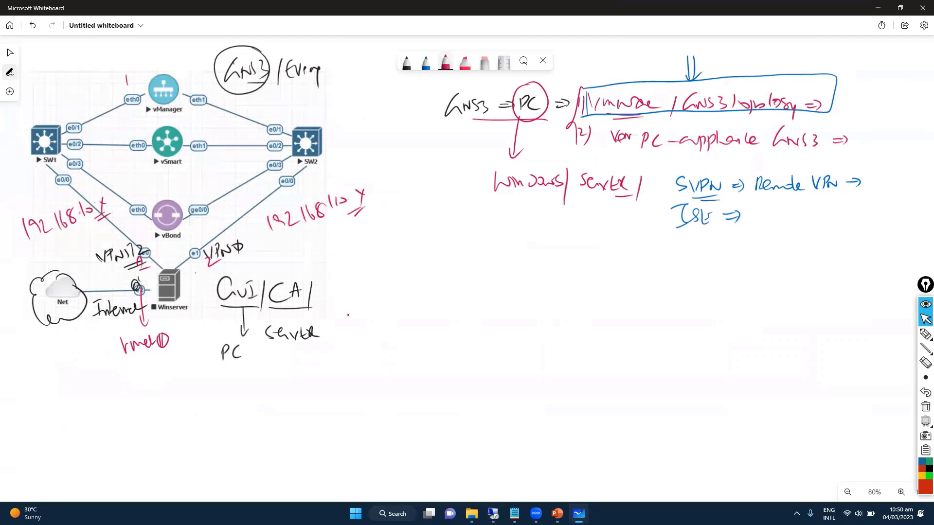
left_click_drag(134, 130, 147, 136)
left_click_drag(186, 264, 184, 278)
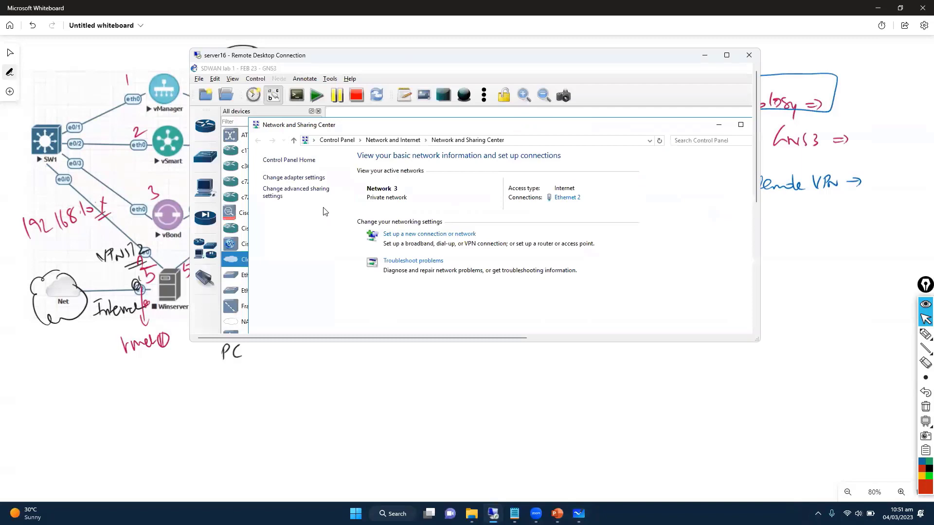
Inspect the HOST 1 adapter's properties, which use VMnet1, then return the remote desktop to full screen.
left_click(298, 178)
left_click(344, 220)
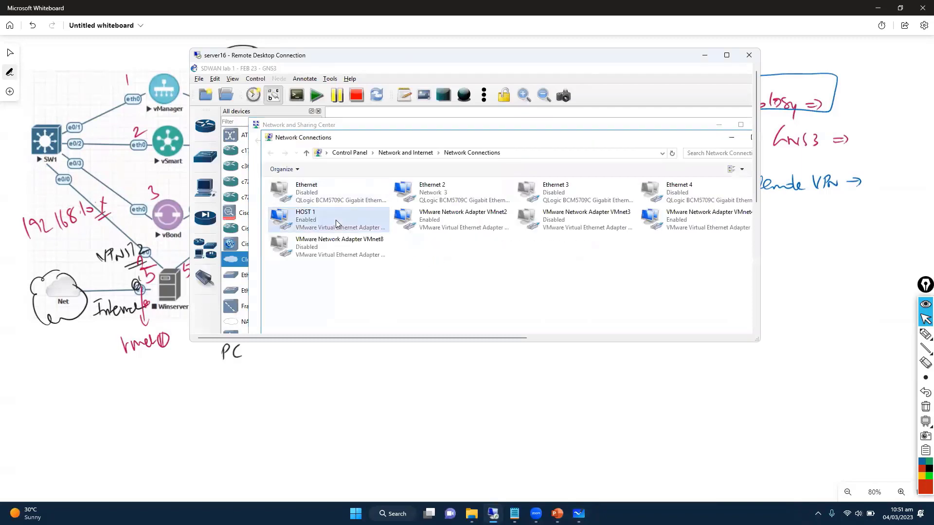
right_click(344, 220)
left_click(283, 315)
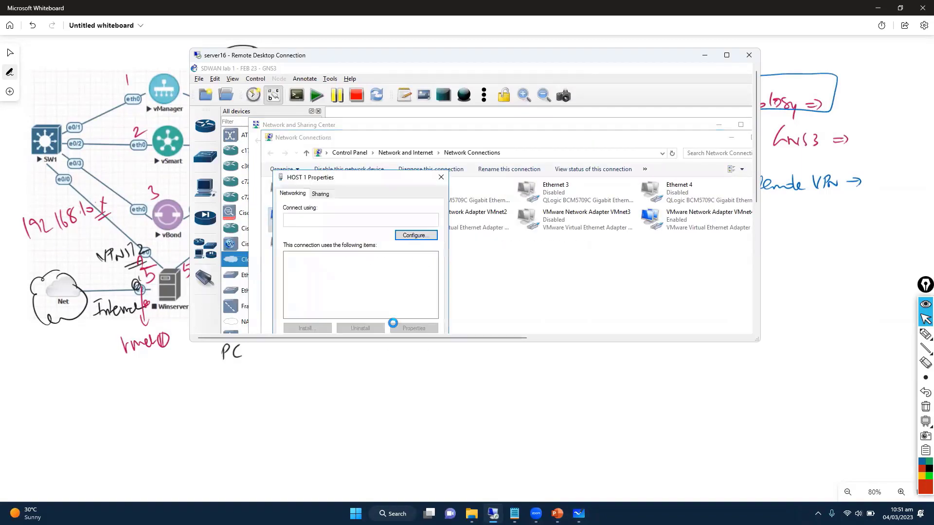
scroll(364, 281, "down", 2)
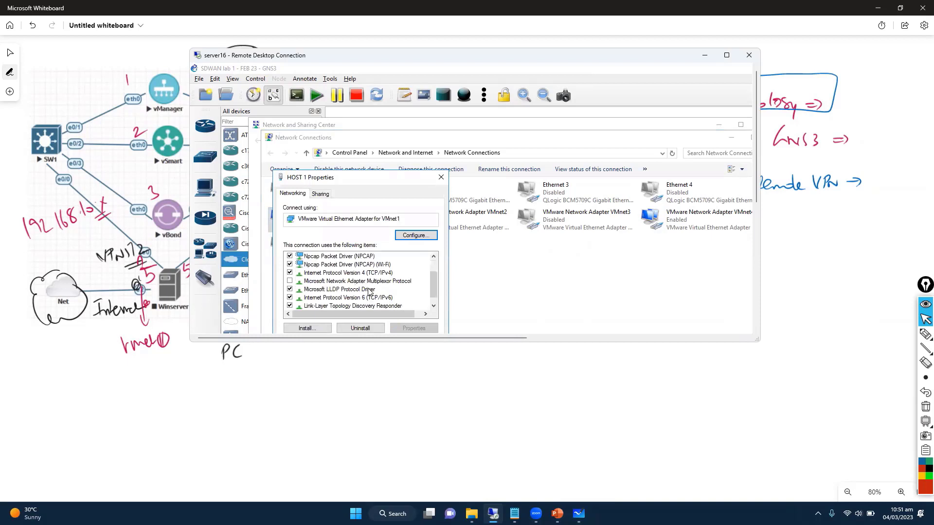
left_click(441, 178)
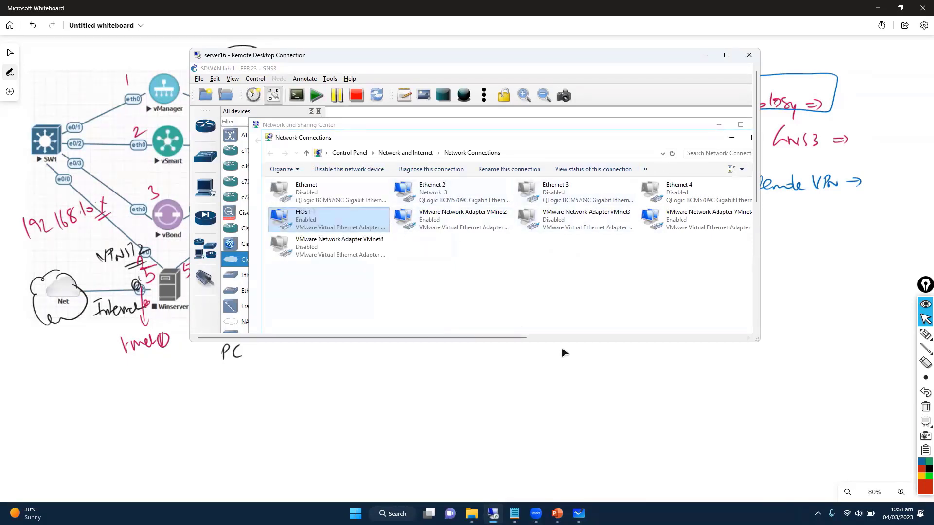
left_click(726, 57)
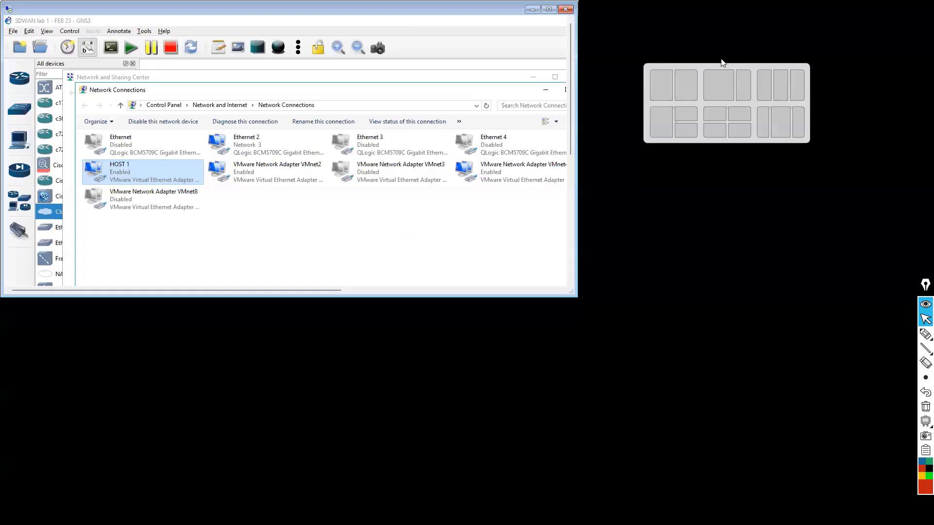
In the Windows Server 2012 guest, answer No to network discovery, close Server Manager, open Network and Sharing Center.
left_click(178, 516)
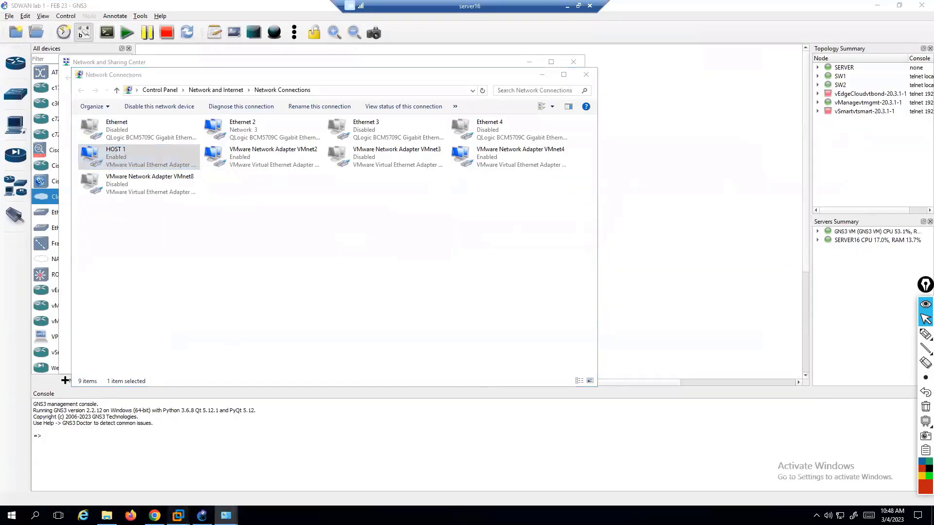
left_click(187, 456)
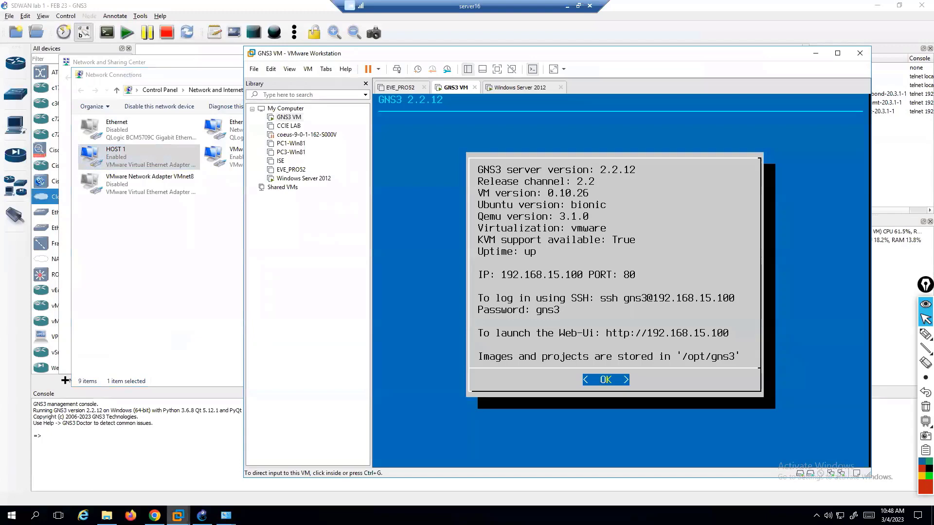
left_click(514, 89)
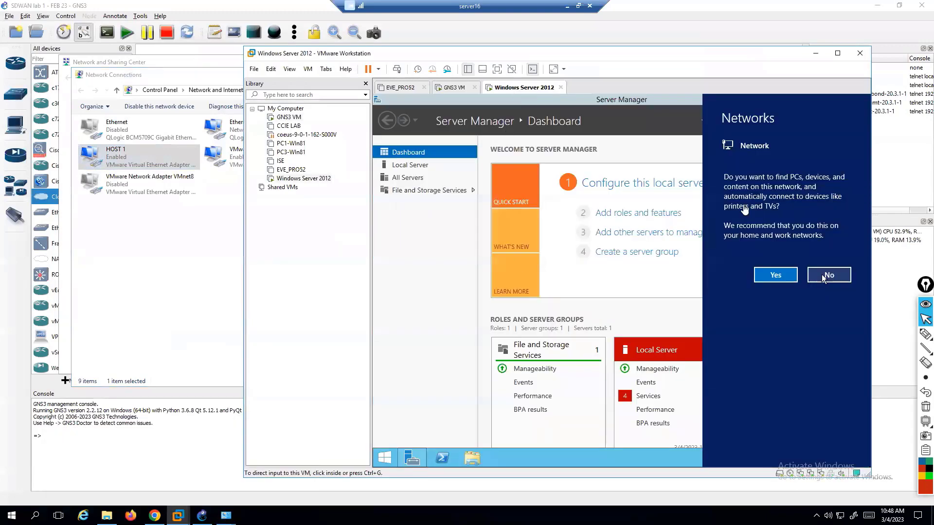
left_click(816, 276)
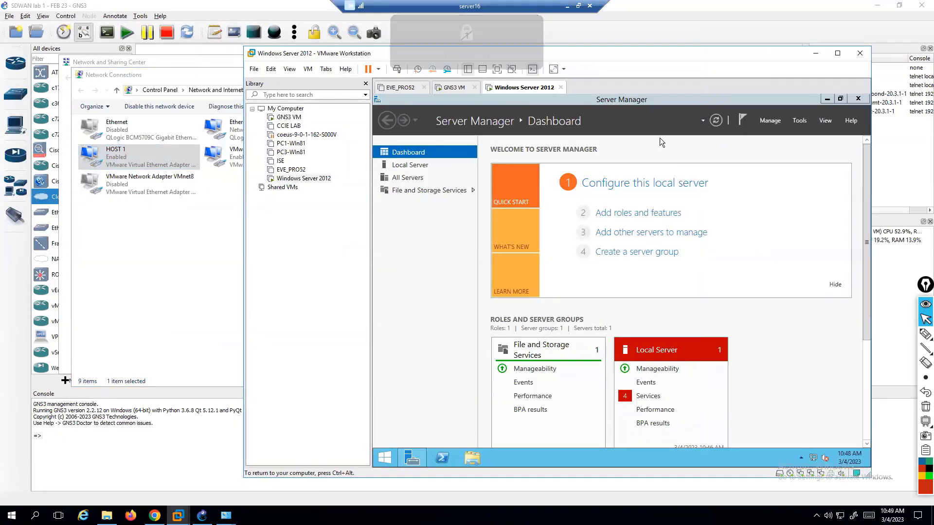
left_click(853, 99)
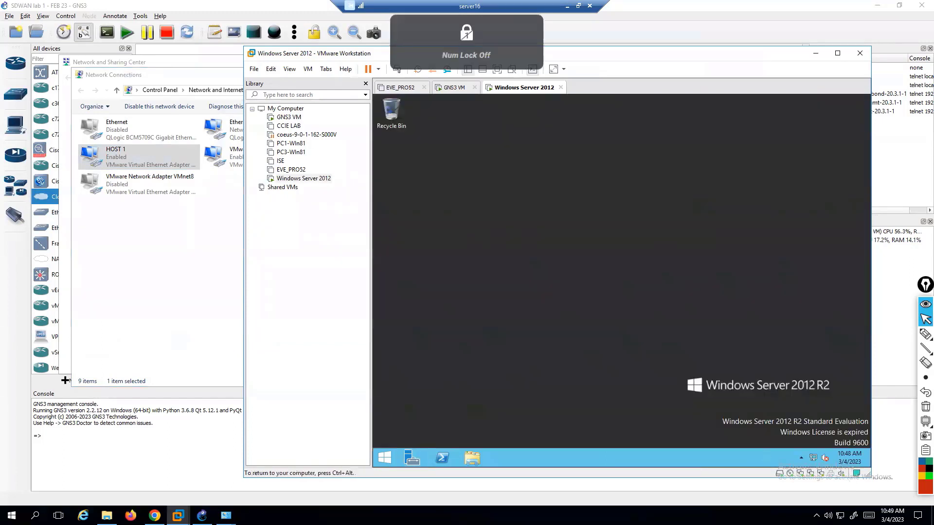
right_click(815, 462)
left_click(811, 457)
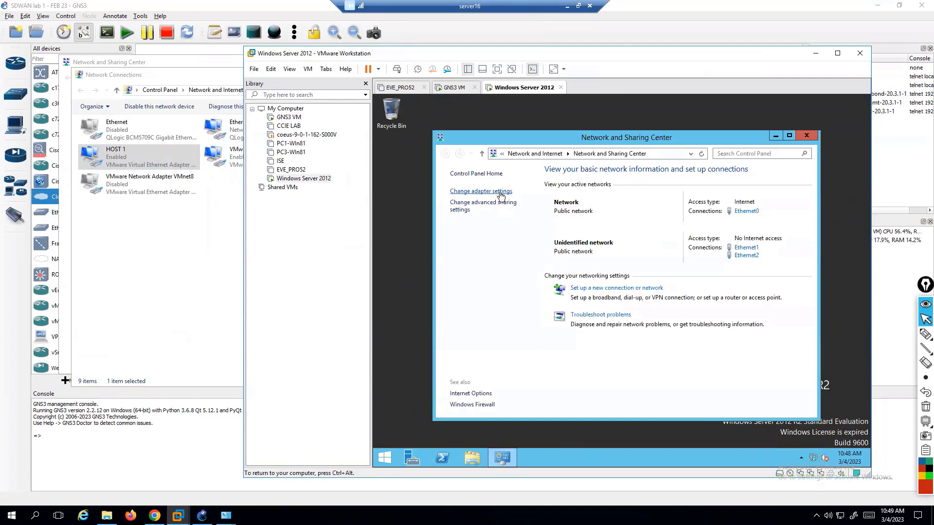
View the VM's Ethernet0 connection details, showing IPv4 address 192.168.15.111.
left_click(501, 191)
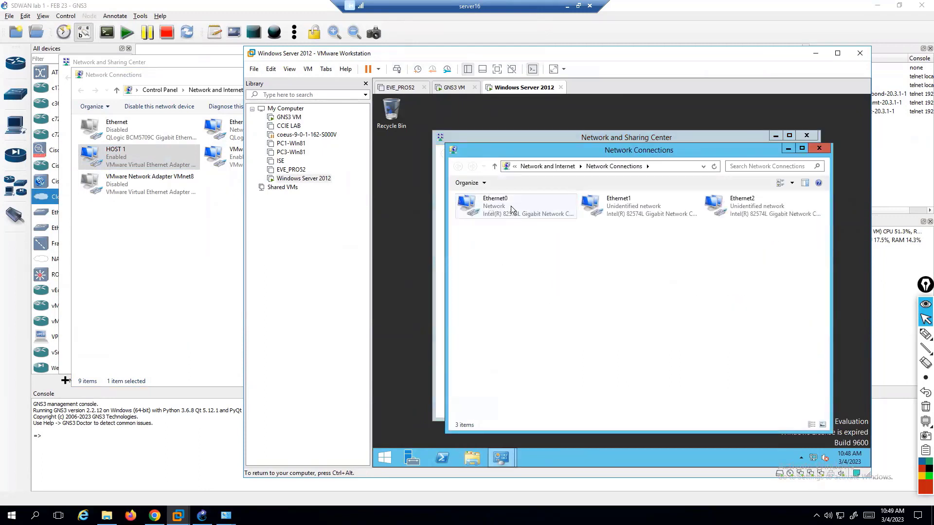
left_click(510, 205)
right_click(511, 206)
left_click(529, 224)
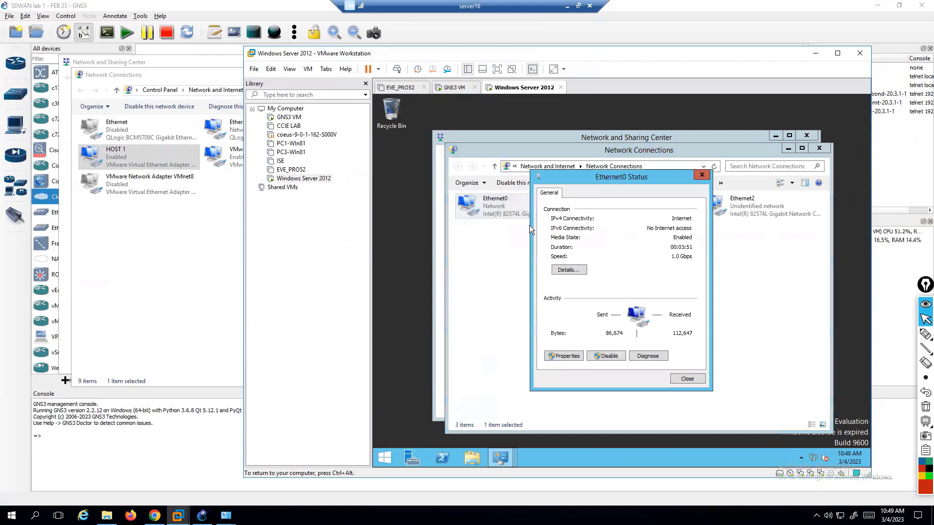
left_click(573, 271)
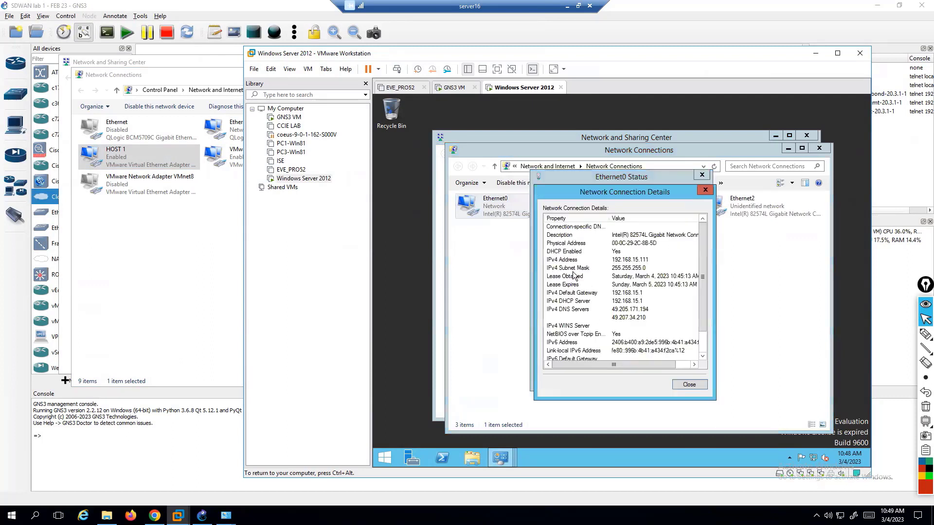
left_click(620, 261)
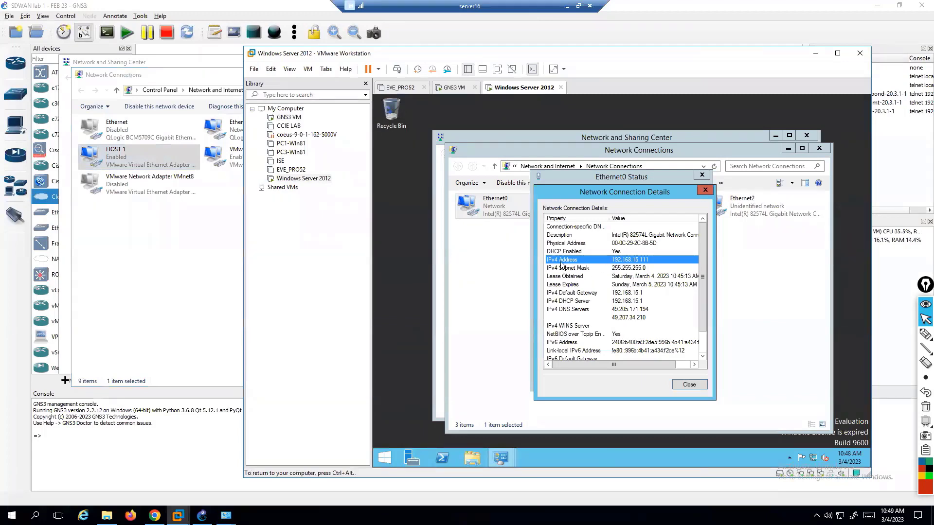
key("ctrl+alt")
Check the host's Ethernet 2 details, showing 192.168.15.10, then close its dialogs.
left_click(211, 216)
left_click(237, 140)
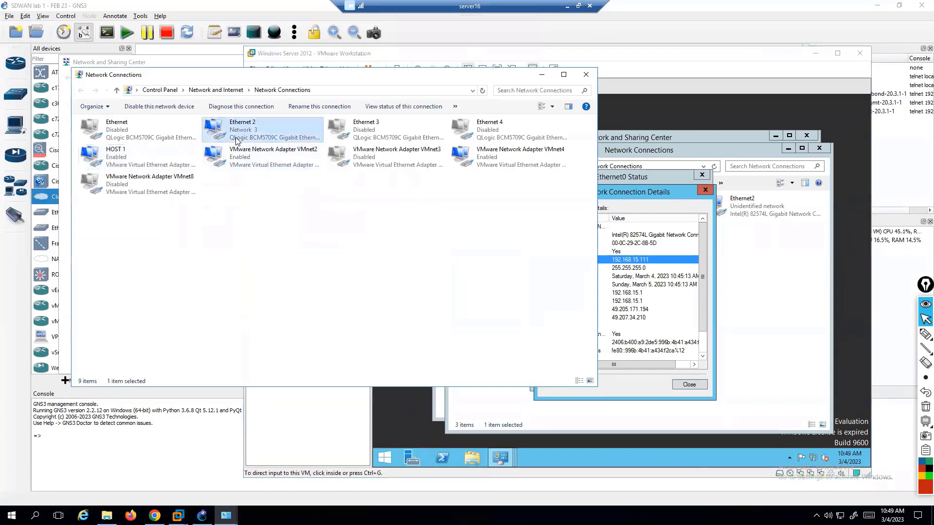
right_click(251, 134)
left_click(213, 156)
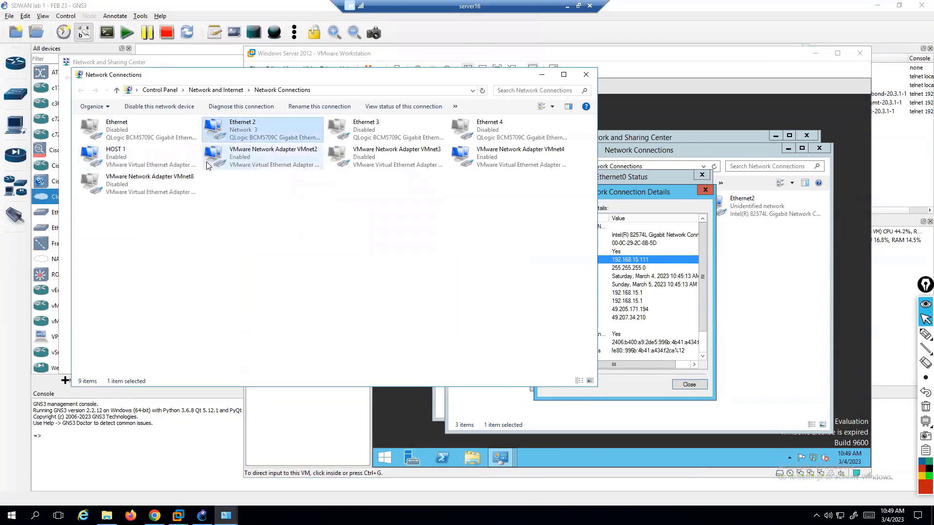
left_click(414, 252)
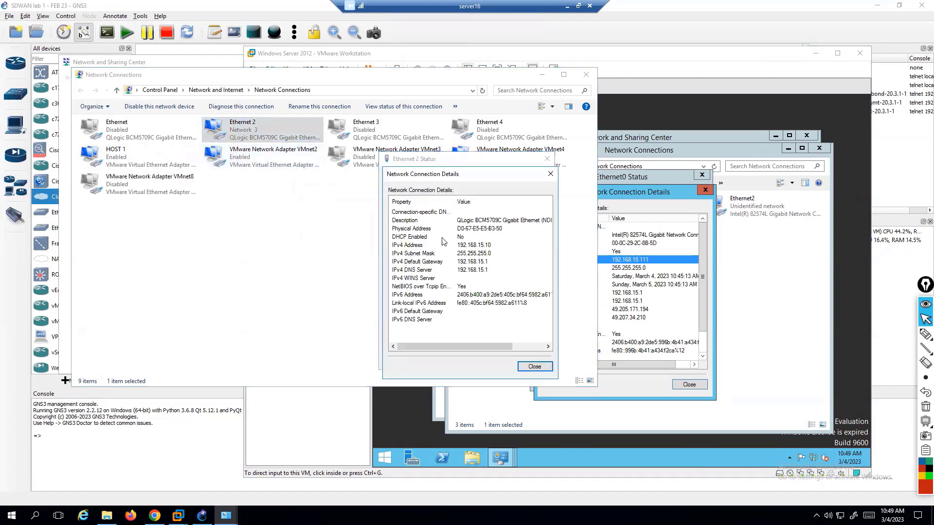
left_click(488, 245)
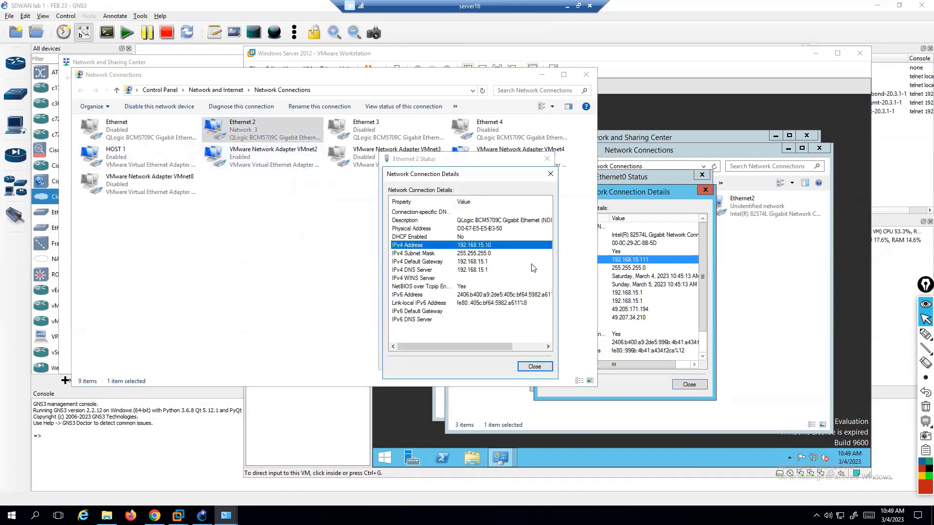
left_click(550, 173)
left_click(547, 158)
Close the VM's Ethernet0 details and status dialogs.
left_click(675, 202)
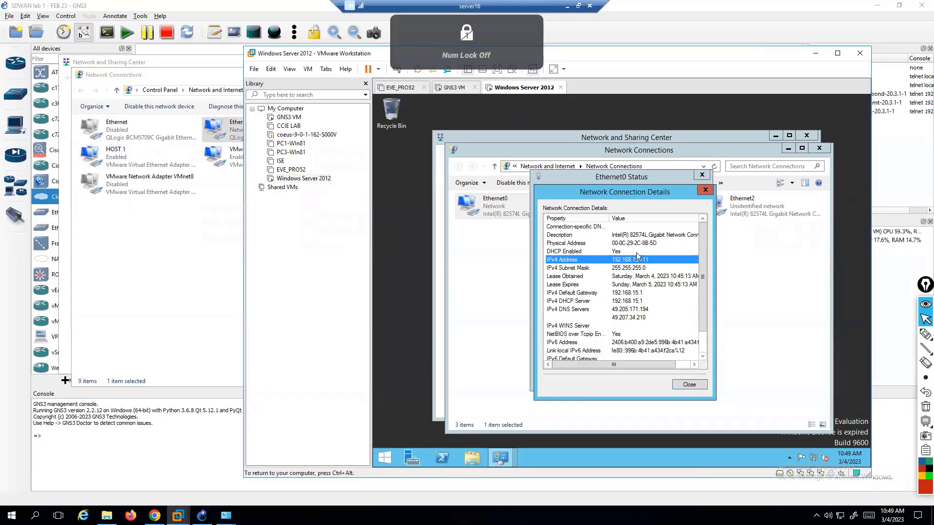
left_click(705, 189)
left_click(702, 175)
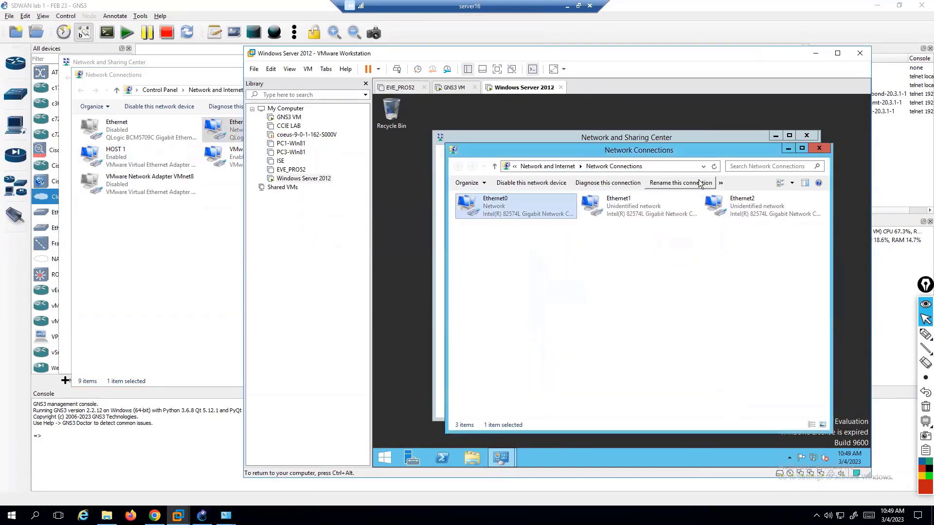
key("ctrl+alt")
Confirm the VM's Network Adapter is Bridged, close VM Settings with OK, and open the guest's Start screen.
right_click(525, 90)
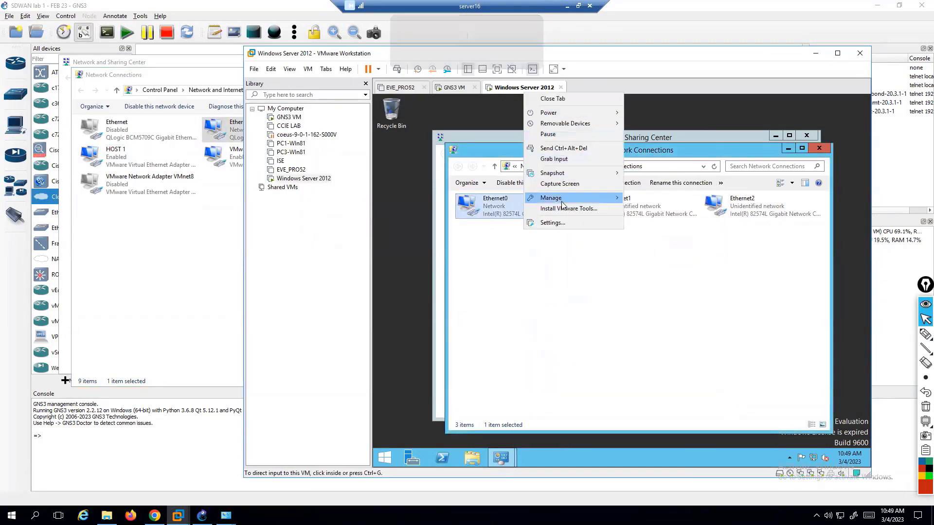
left_click(557, 222)
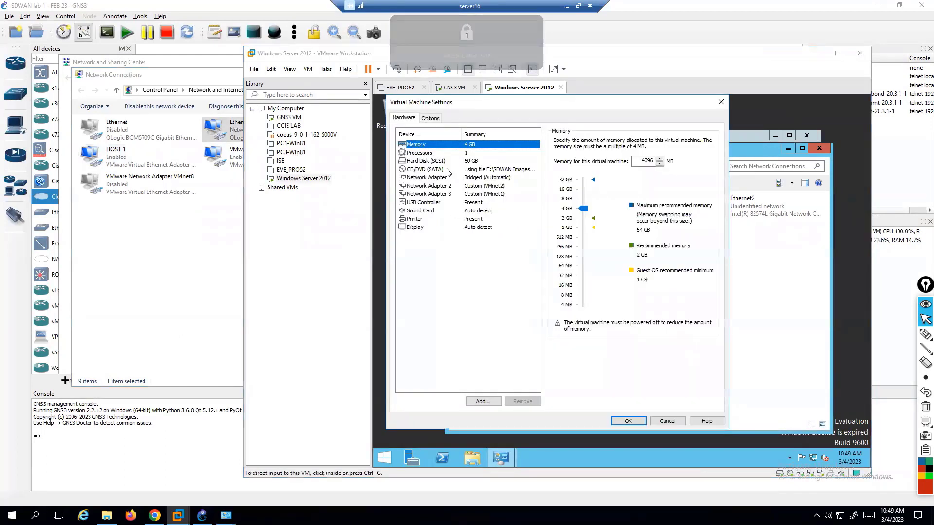
left_click(493, 180)
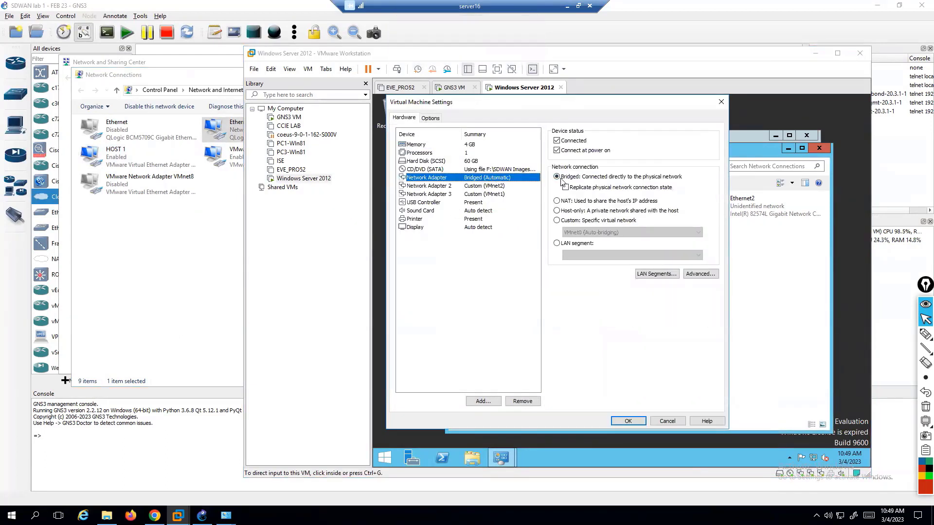
left_click(631, 421)
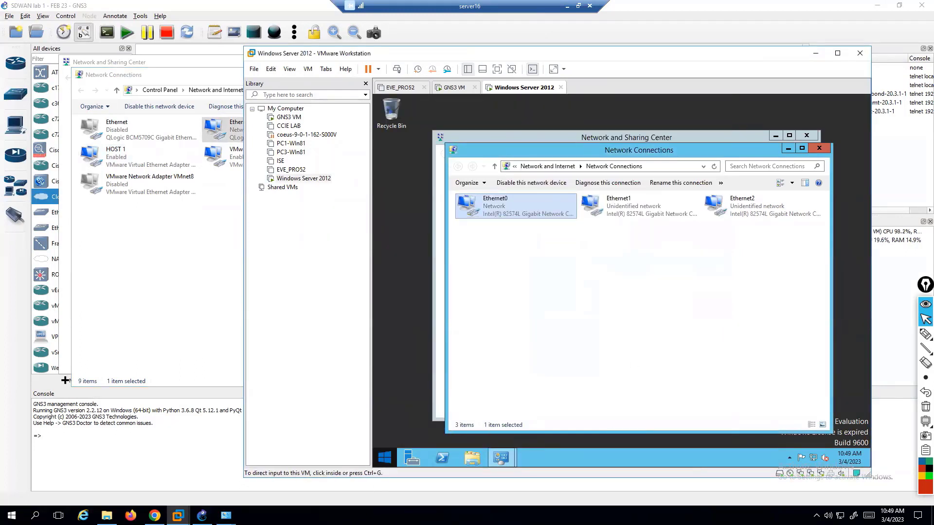
left_click(381, 459)
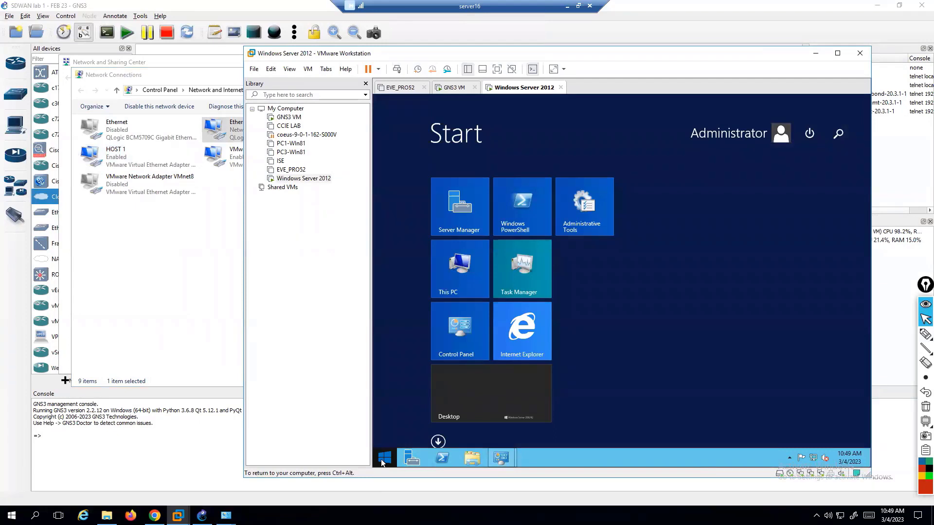
Launch Internet Explorer from a Start search for 'inte' and postpone its first-run setup.
type("internet Explorer")
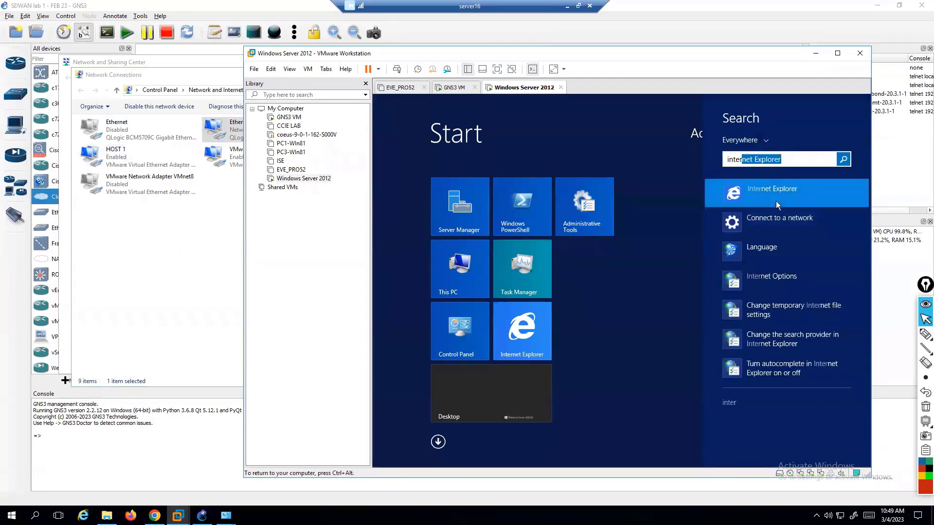
left_click(775, 201)
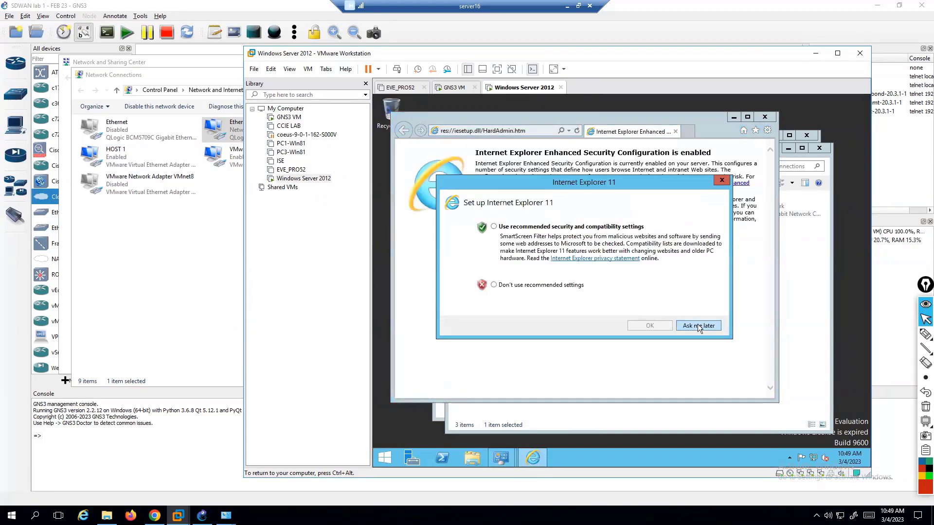
left_click(568, 285)
left_click(684, 326)
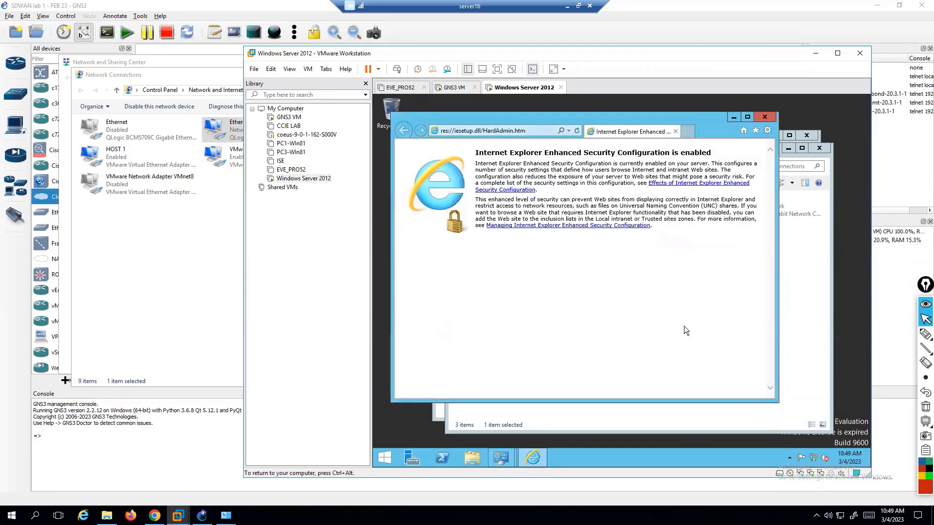
Browse to google.com and acknowledge the secure connection warning.
left_click(538, 130)
type("google.c")
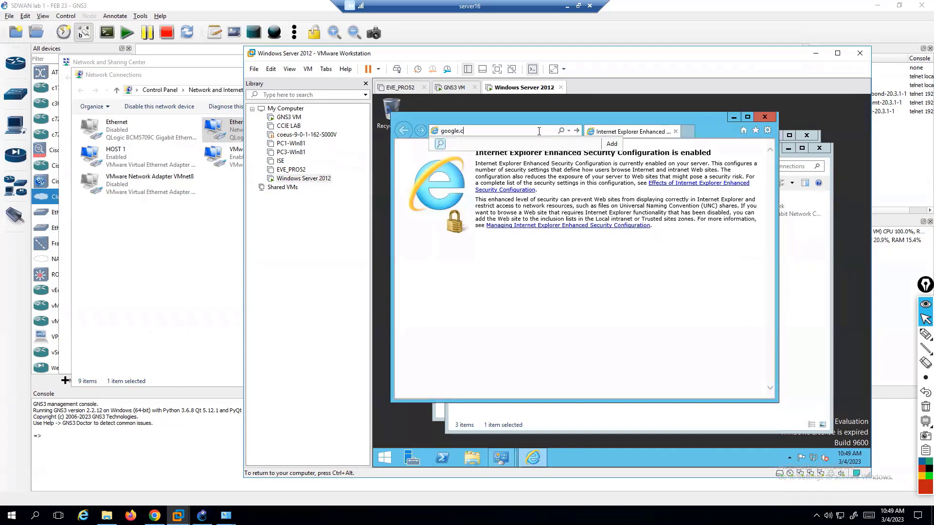
type("om")
key("Return")
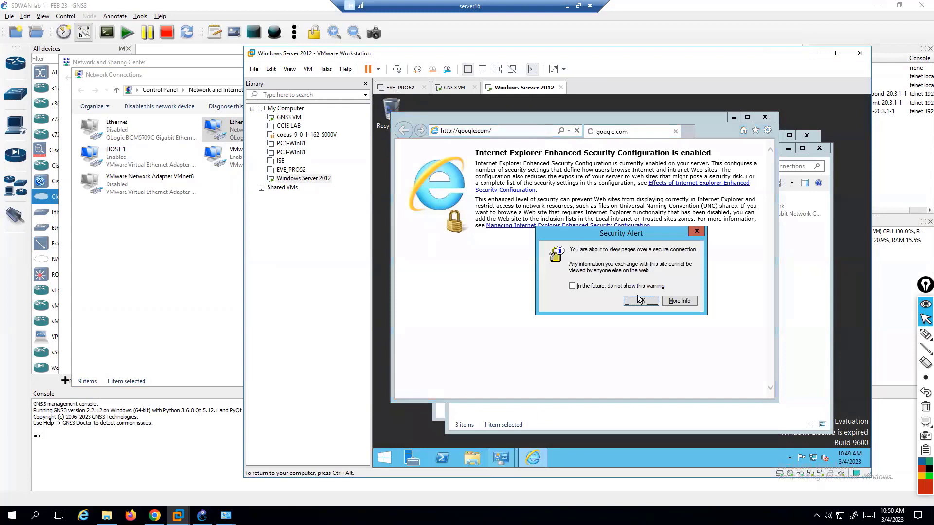
left_click(639, 302)
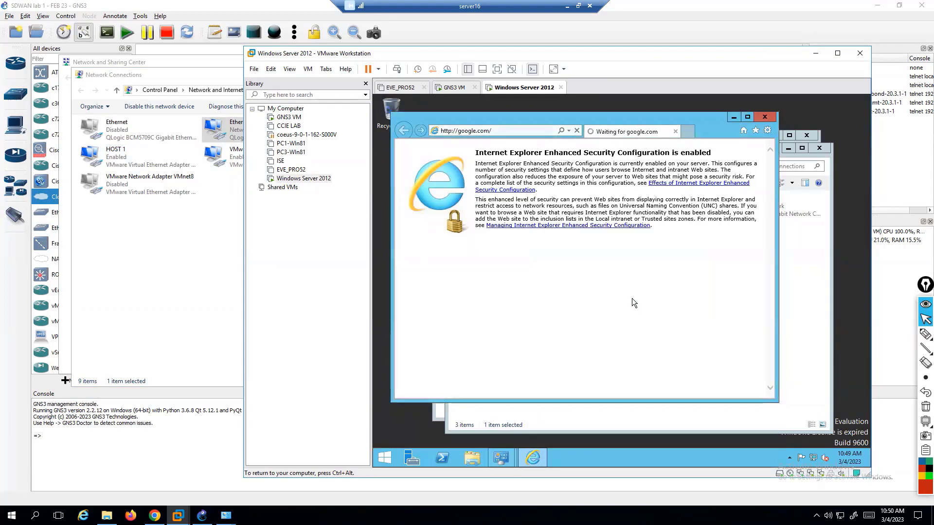
Add google.com to Trusted sites and dismiss the remaining blocked-content prompts.
left_click(688, 285)
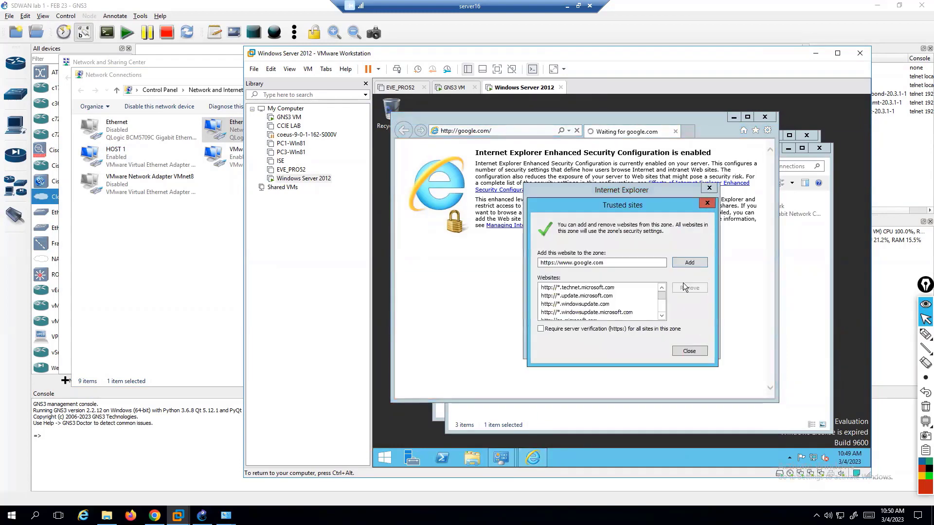
left_click(685, 265)
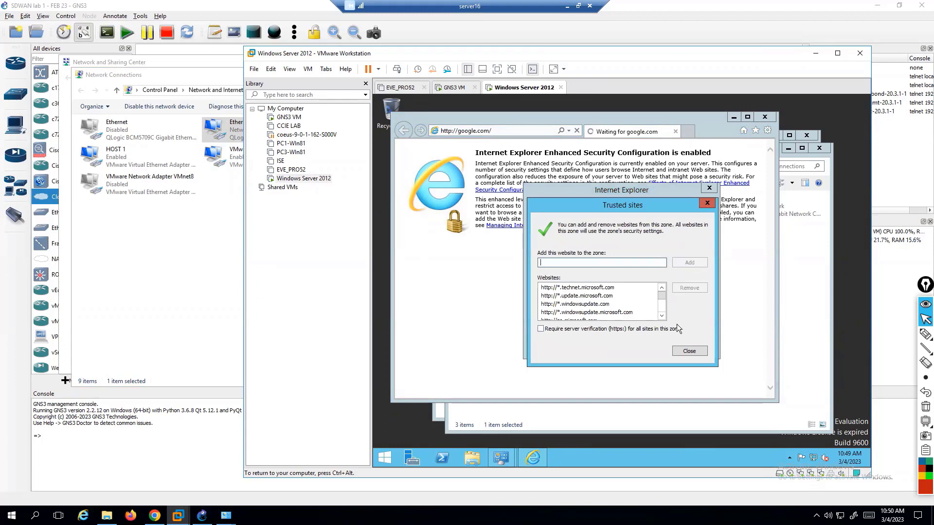
left_click(684, 351)
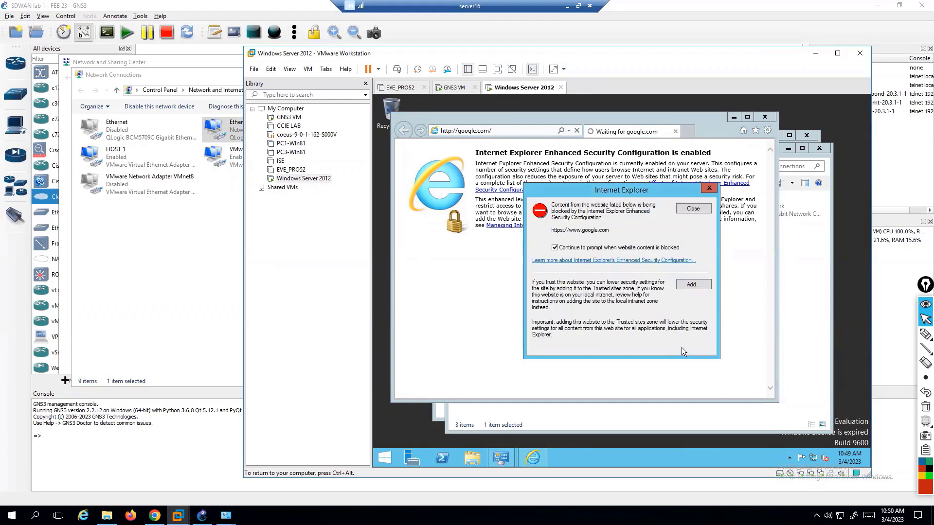
left_click(692, 284)
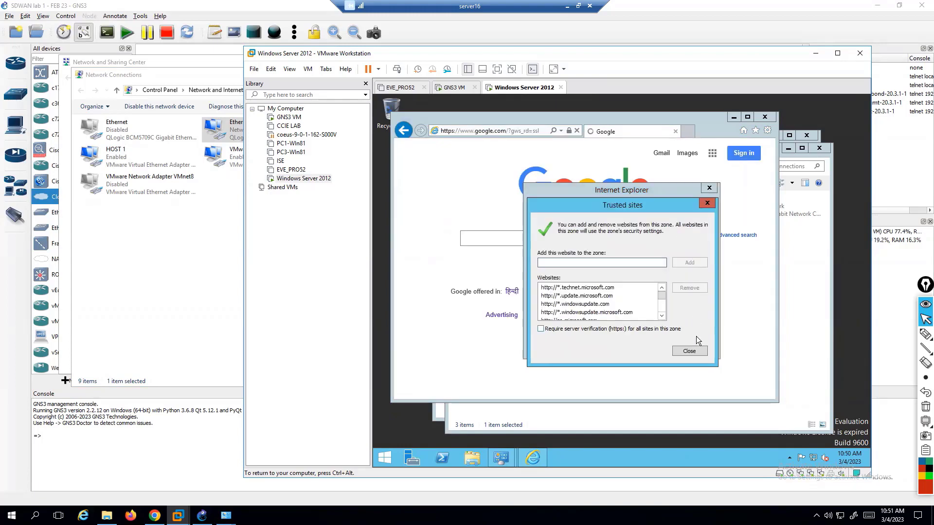
left_click(689, 351)
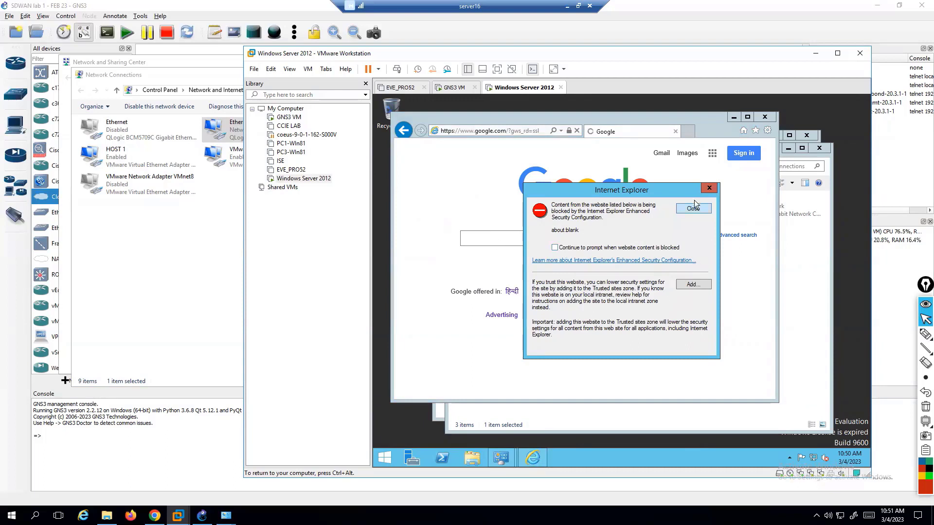
left_click(709, 187)
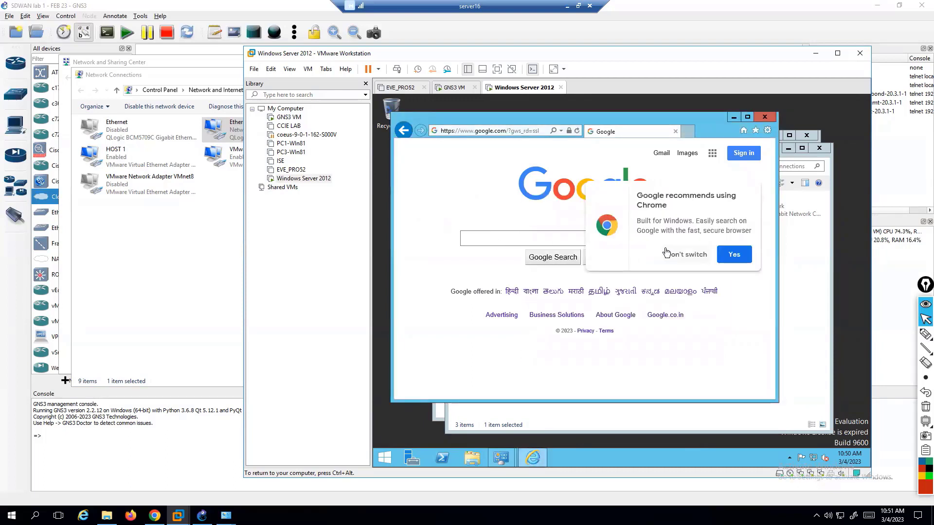
Accept Google's Chrome offer and try downloading Chrome, which security settings block.
left_click(720, 256)
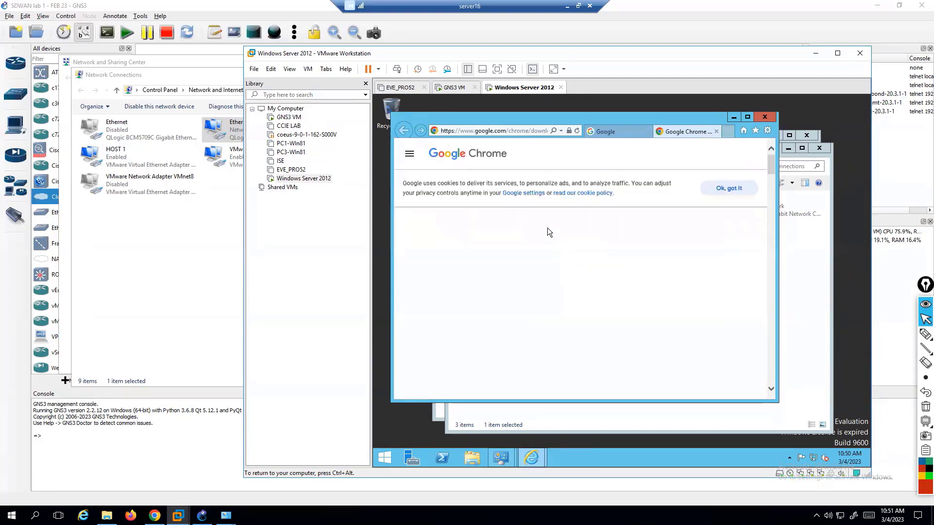
left_click(728, 188)
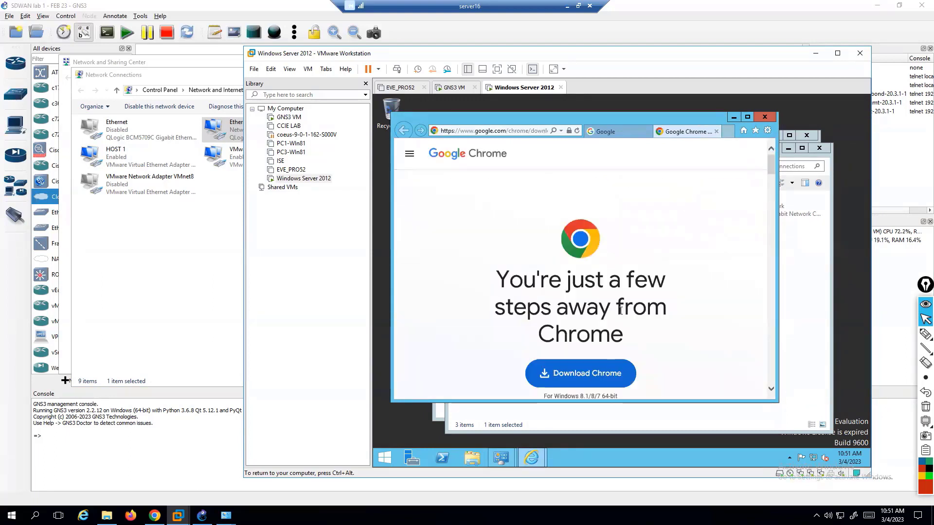
left_click(586, 376)
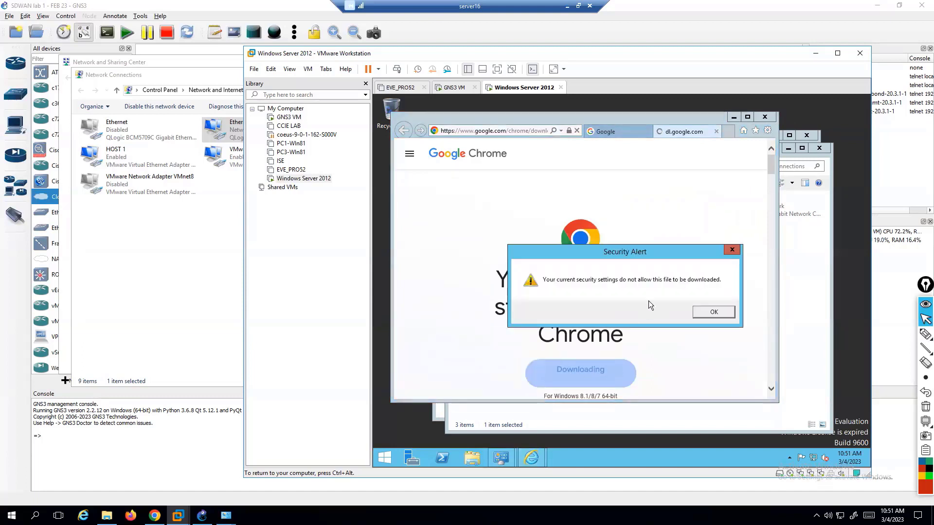
left_click(713, 312)
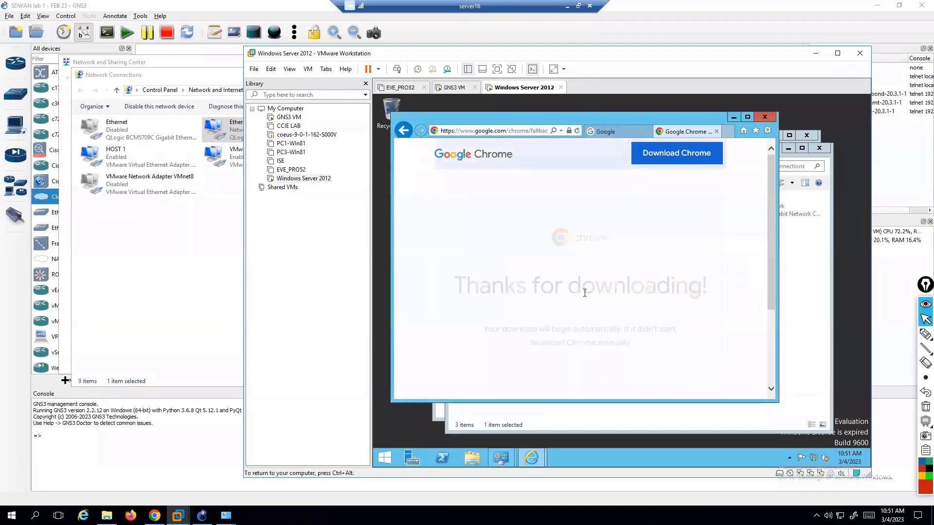
Retry the Chrome download via Accept and Install, acknowledge the block again, and minimize the browser.
left_click(659, 154)
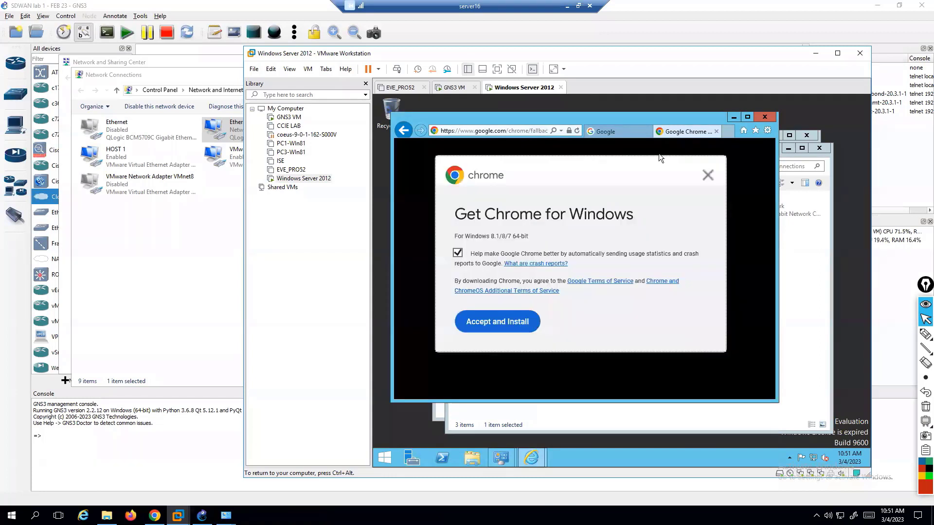
left_click(510, 319)
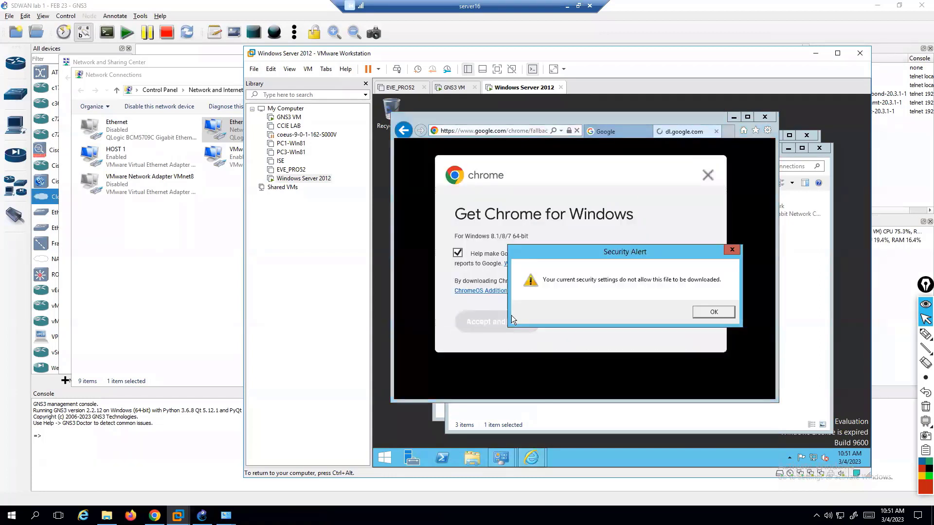
left_click(702, 313)
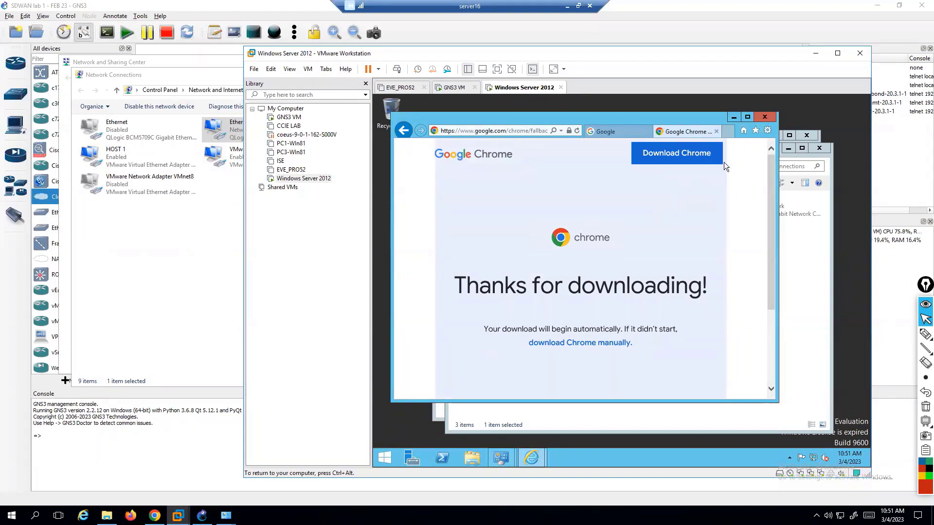
left_click(733, 116)
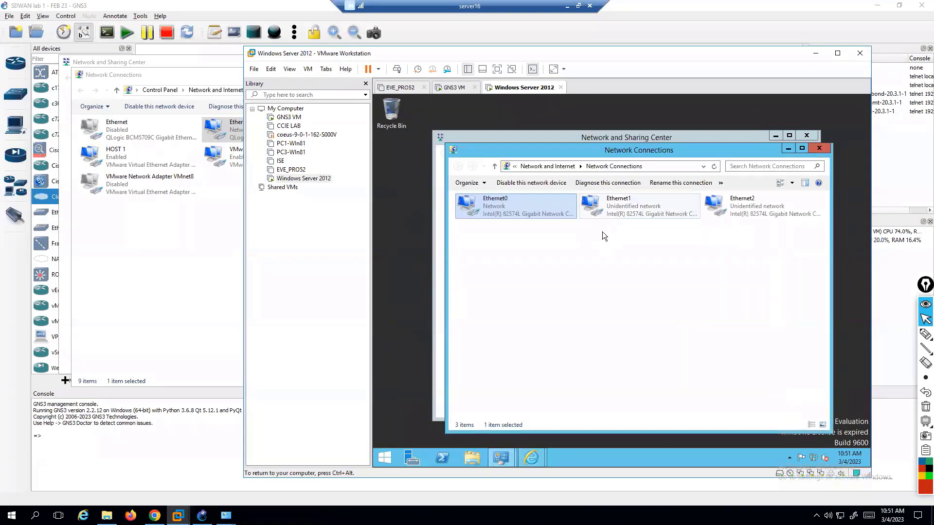
Set Ethernet1's IPv4 to static 192.168.10.5 with mask 255.255.255.0 and save.
left_click(530, 225)
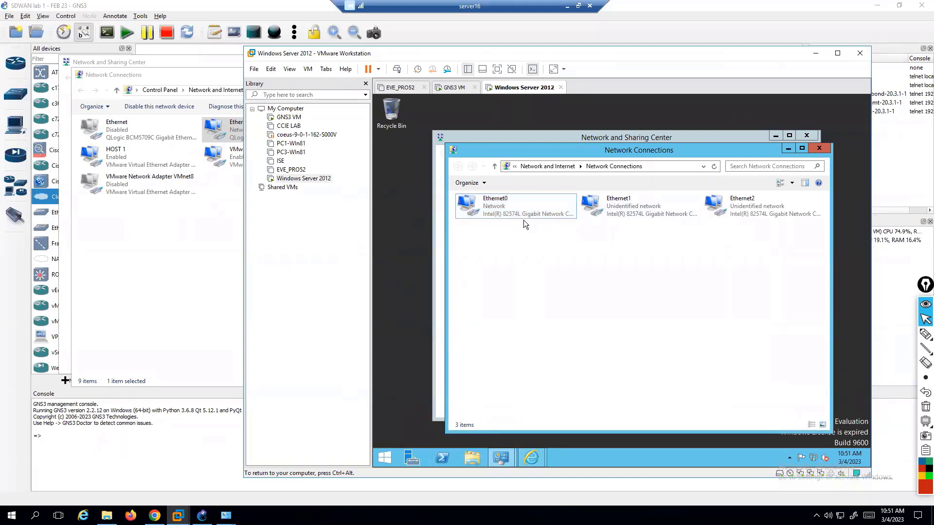
left_click(595, 212)
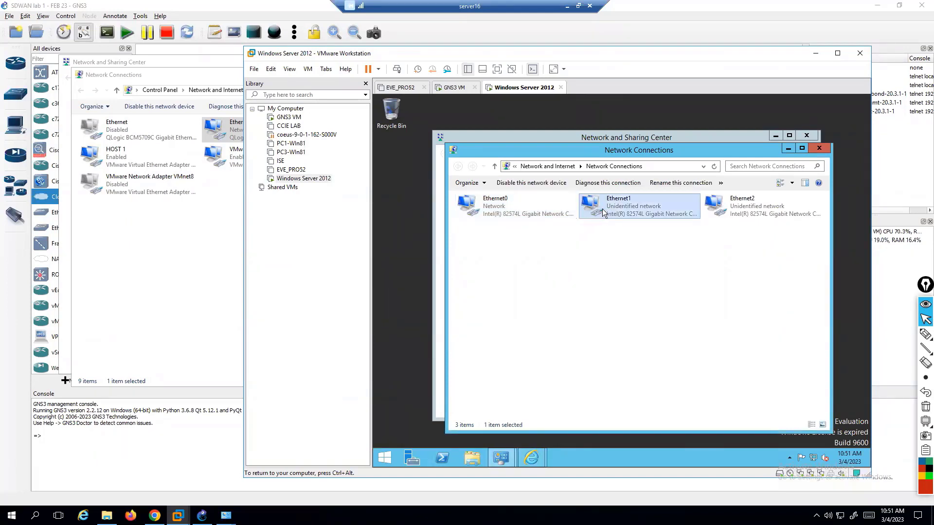
right_click(628, 209)
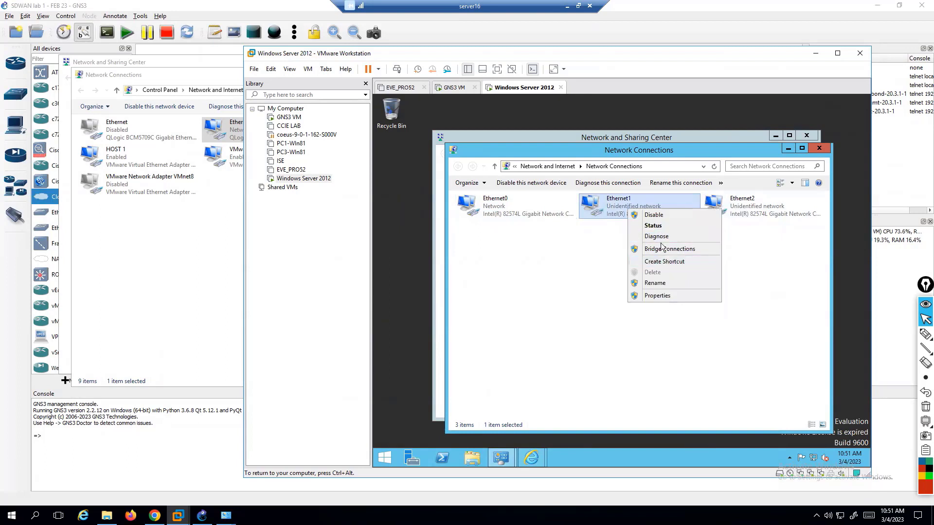
left_click(657, 296)
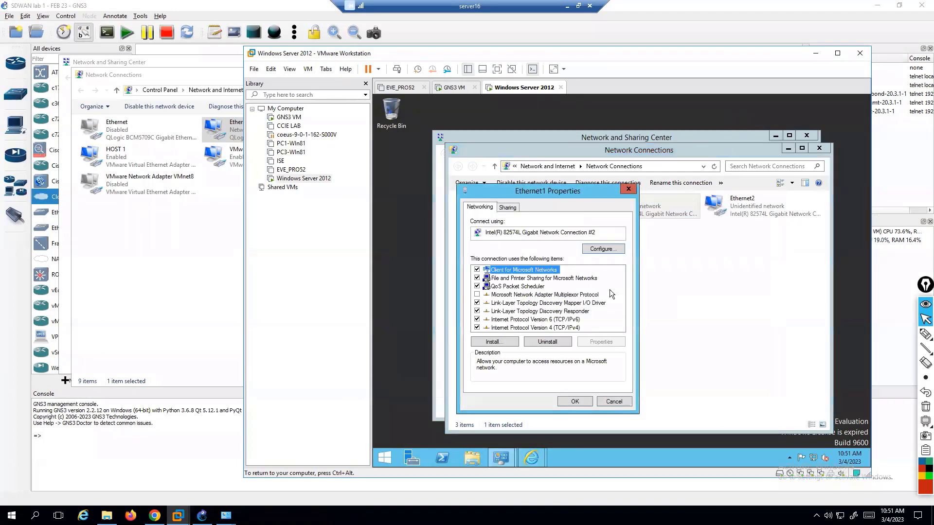
double_click(549, 327)
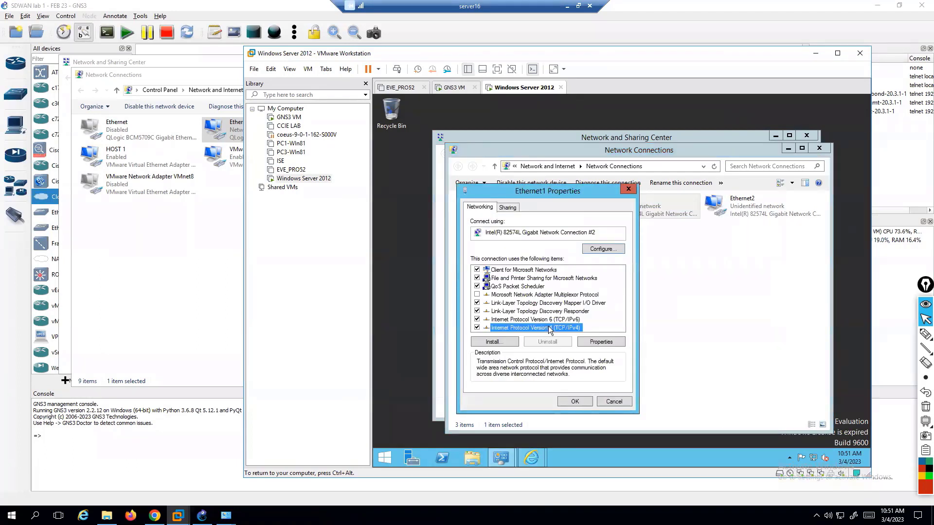
left_click(546, 298)
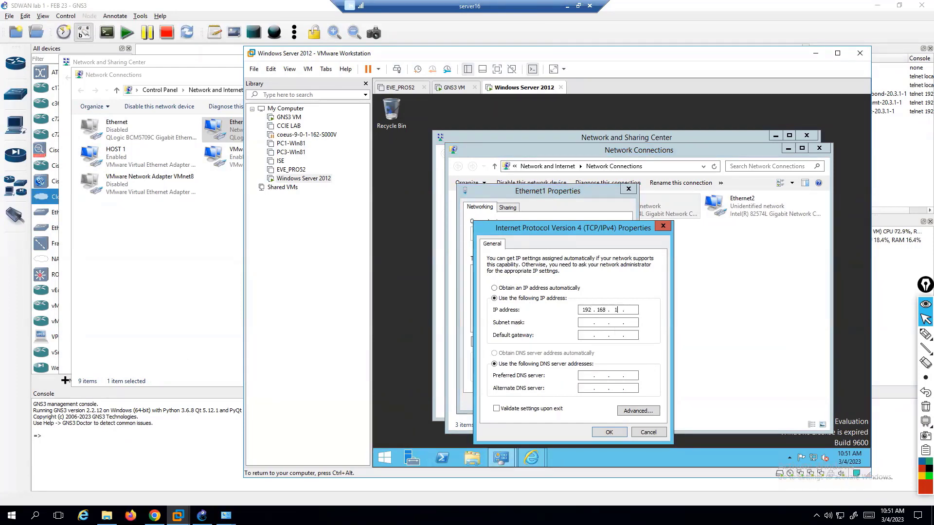
type("0.5")
key("Tab")
left_click(608, 434)
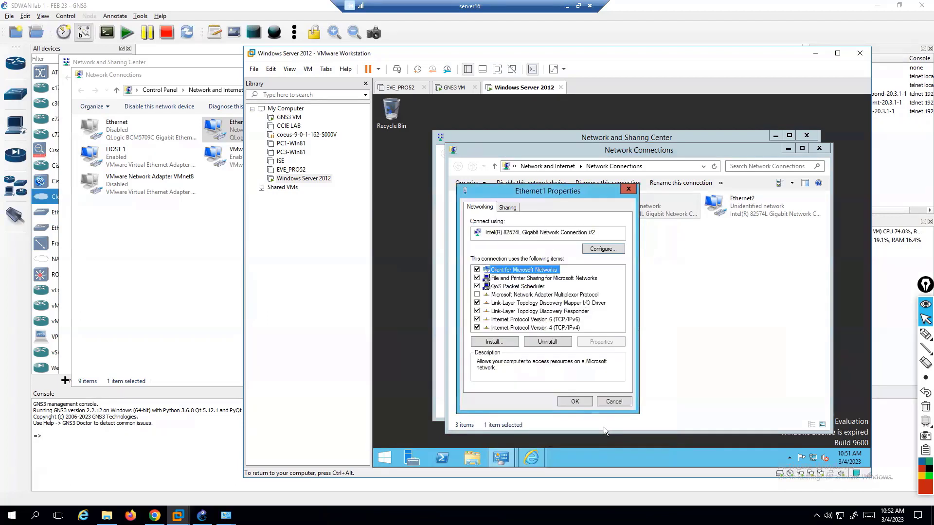
left_click(568, 399)
Open Ethernet2's IPv4 properties and switch to a manually entered IP address.
left_click(735, 203)
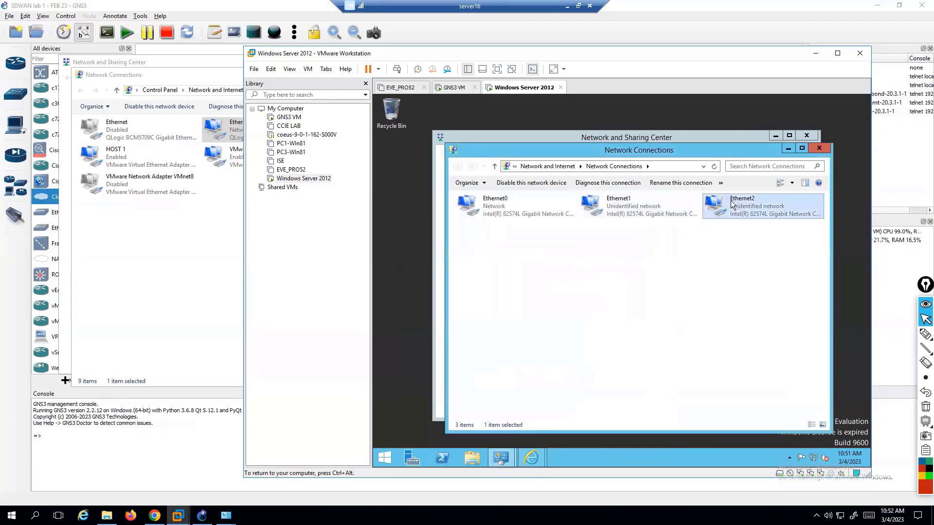
right_click(733, 201)
left_click(760, 288)
double_click(533, 328)
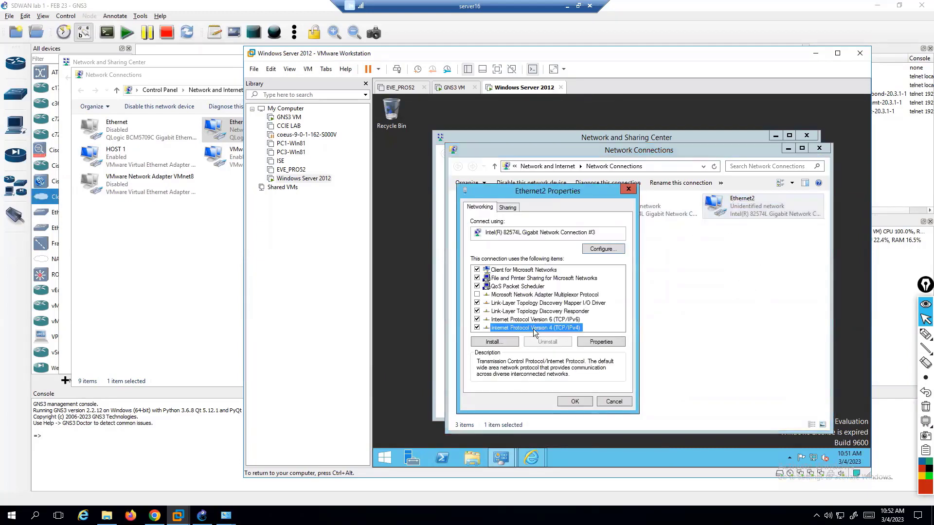
left_click(546, 298)
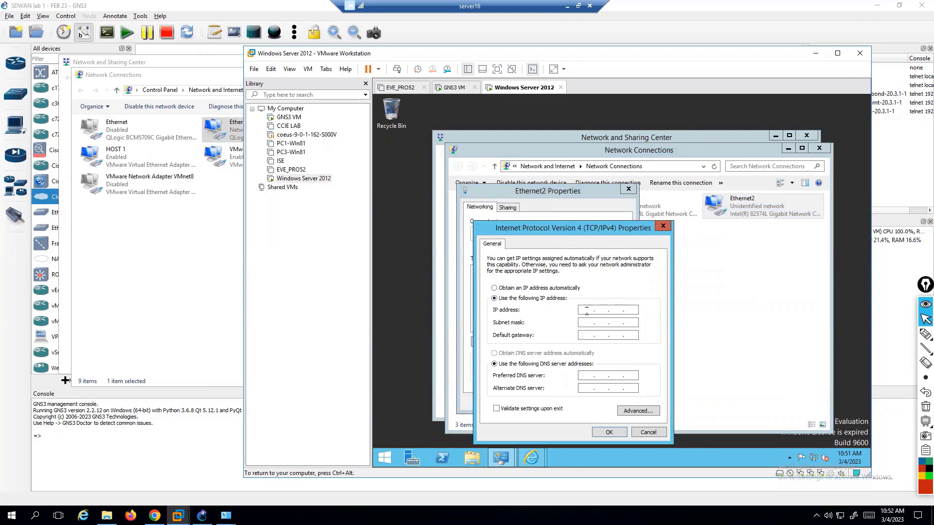
Enter 192.168.100.5 with mask 255.255.255.0, confirm, then bring up the whiteboard lab diagram.
type("192 . 168 . 100 . 5")
key("Tab")
key("Tab")
left_click(609, 432)
left_click(588, 405)
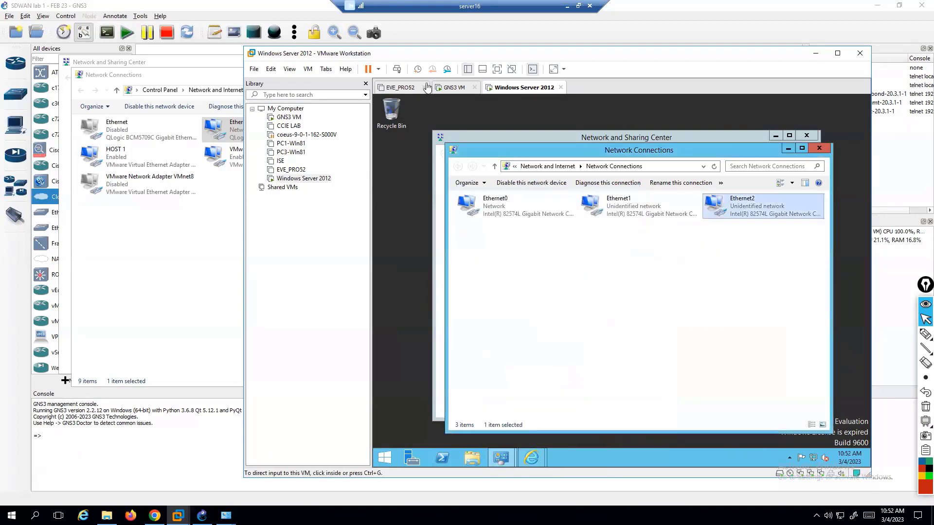
double_click(466, 11)
left_click(232, 453)
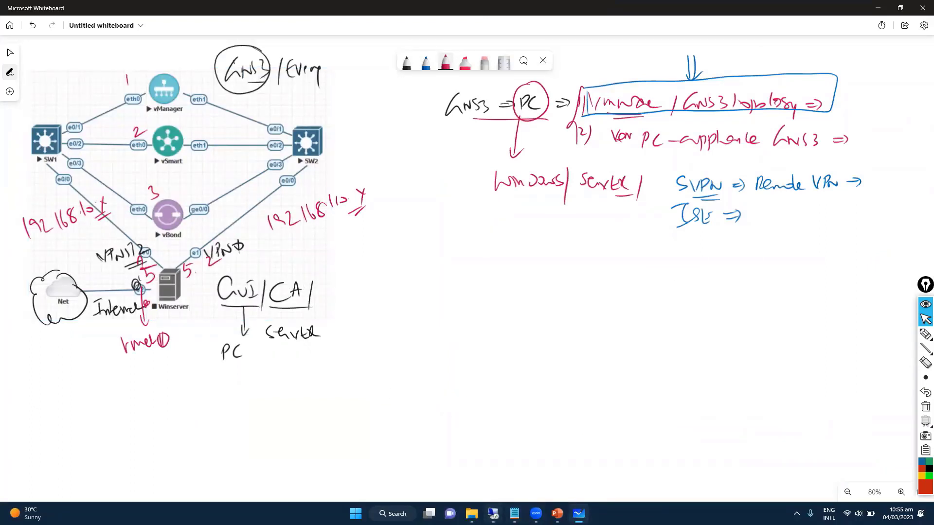
Restore the remote server session to full screen, then bring the GNS3 topology forward.
left_click(493, 514)
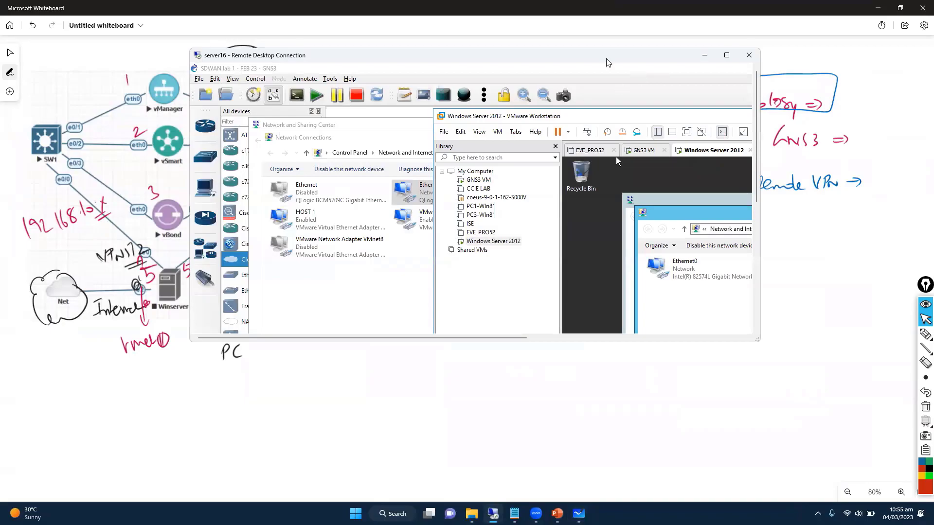
double_click(608, 62)
left_click(219, 285)
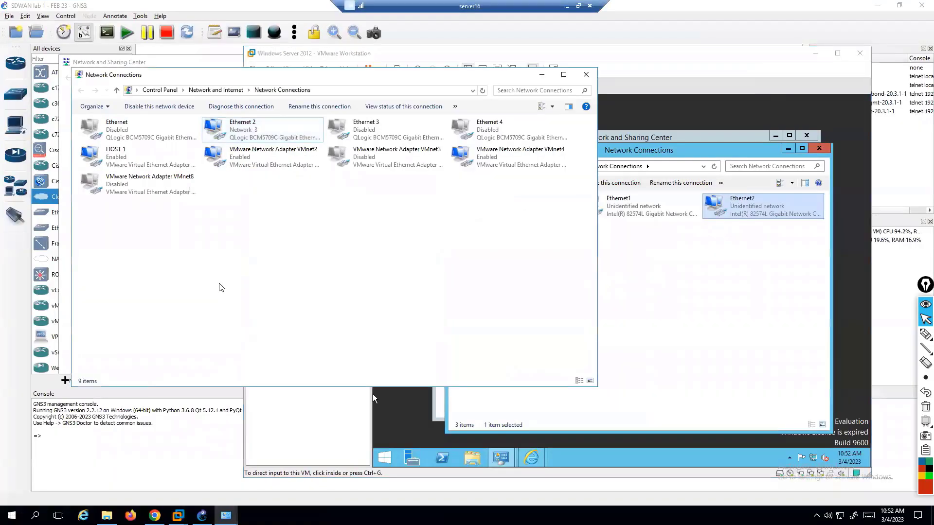
left_click(162, 483)
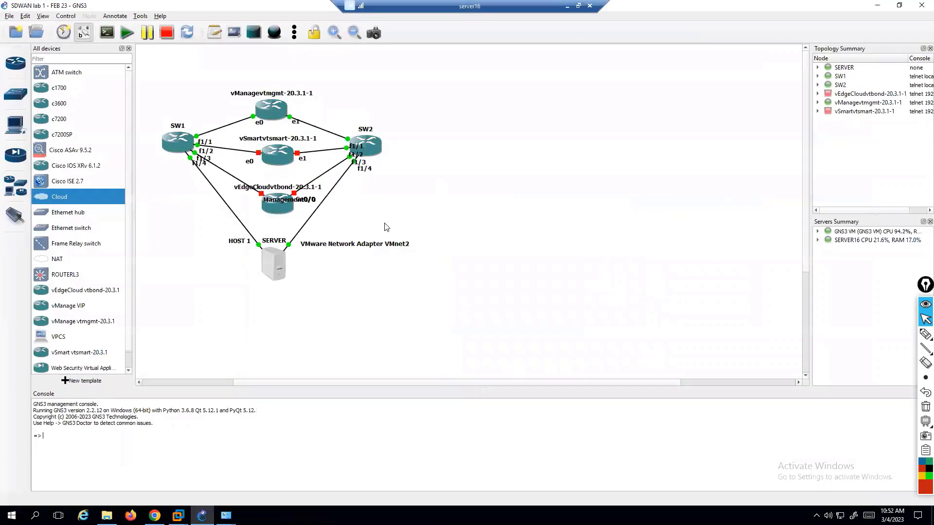
Start the vSmart and vEdgeCloud nodes, then return to the Windows Server 2012 VM.
right_click(276, 162)
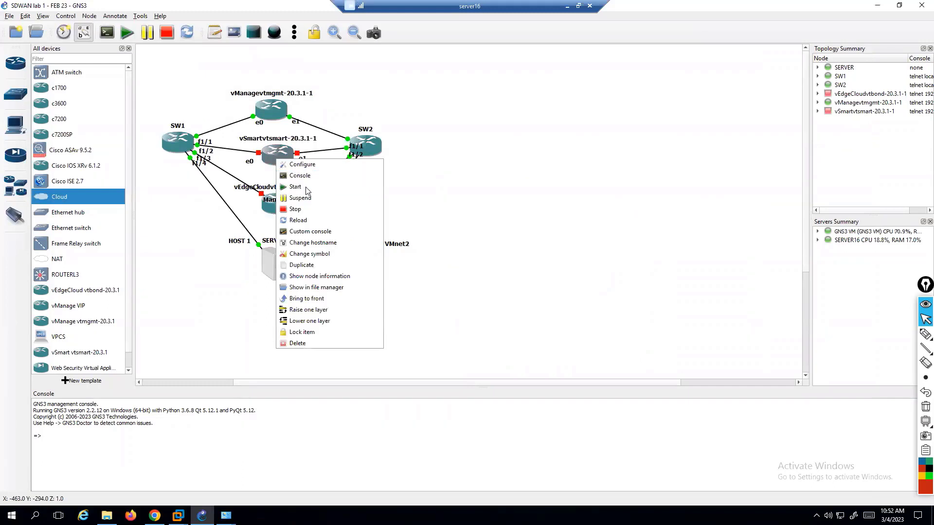
left_click(285, 188)
right_click(271, 206)
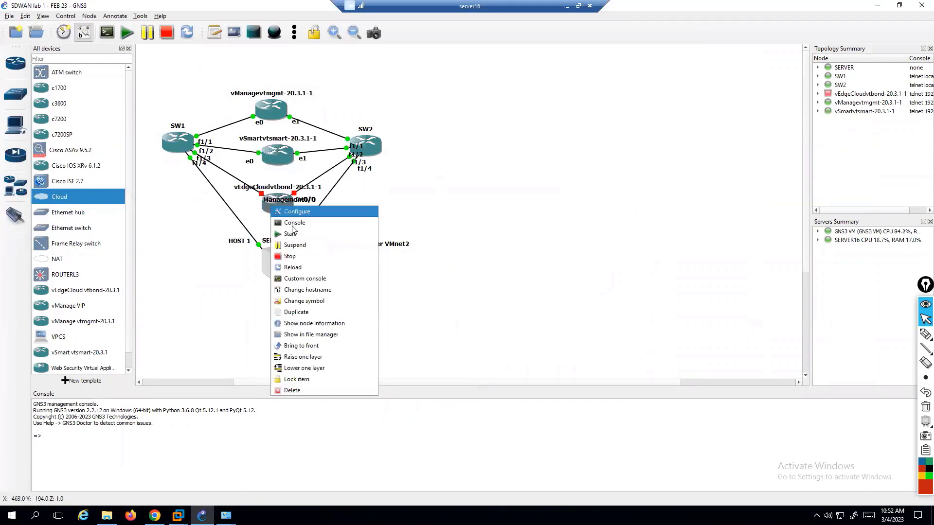
left_click(296, 235)
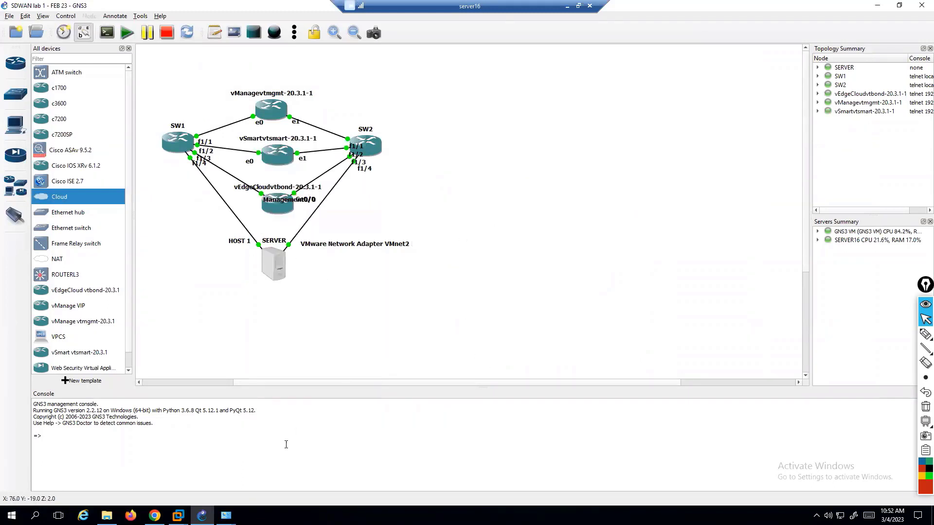
mouse_move(178, 515)
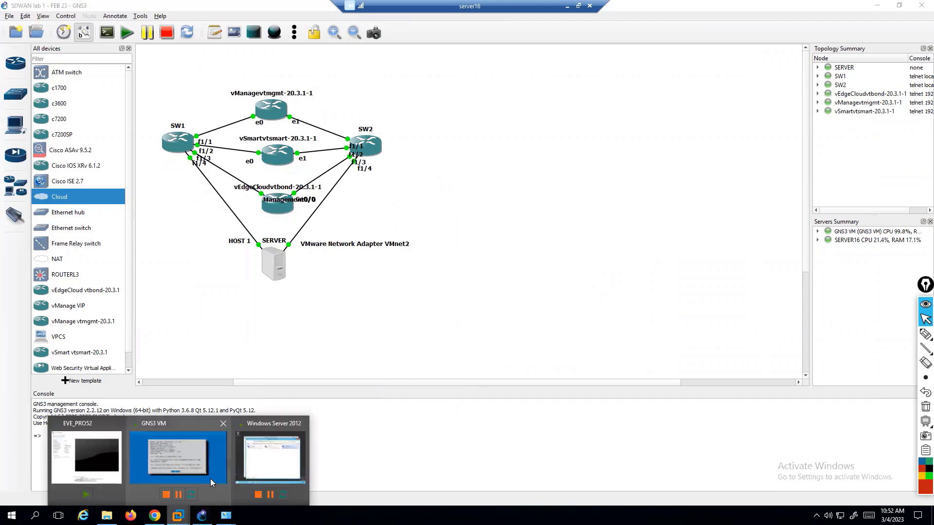
left_click(269, 465)
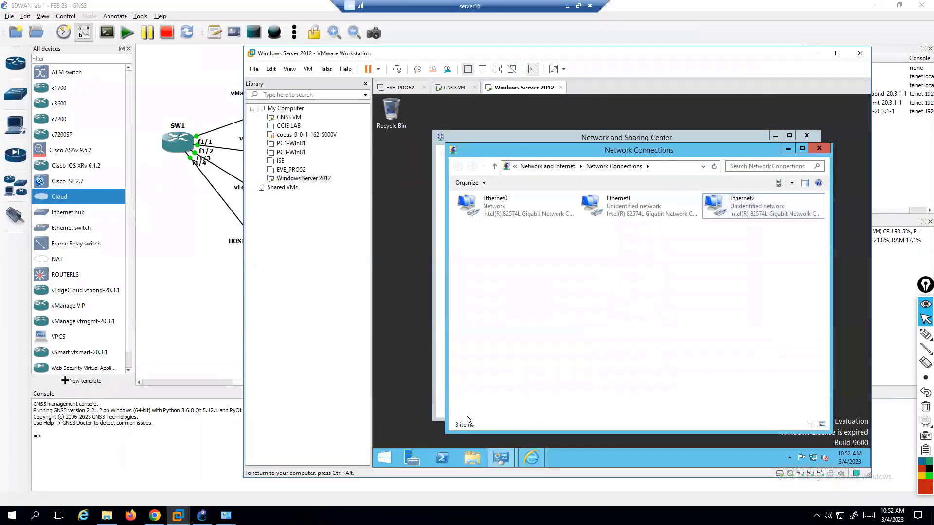
Open a Command Prompt on the server and pin it to the taskbar.
key("super")
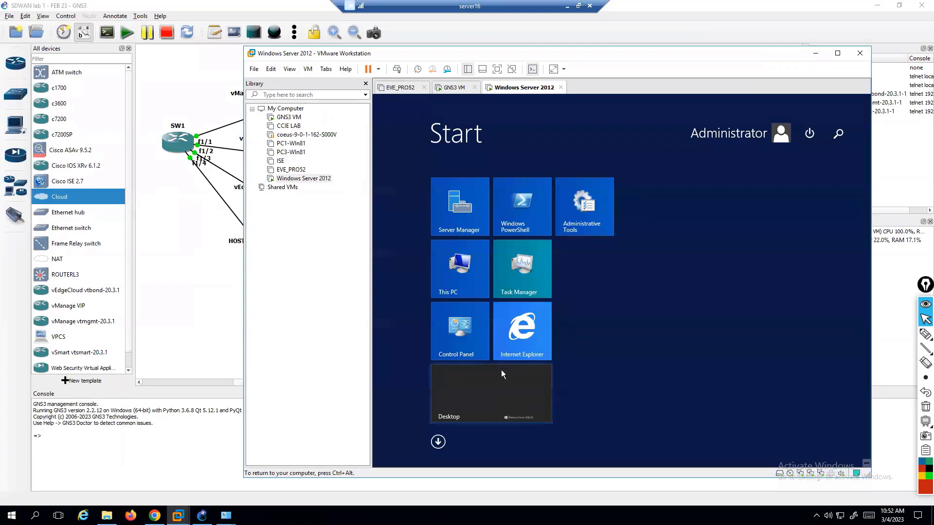
type("cmd")
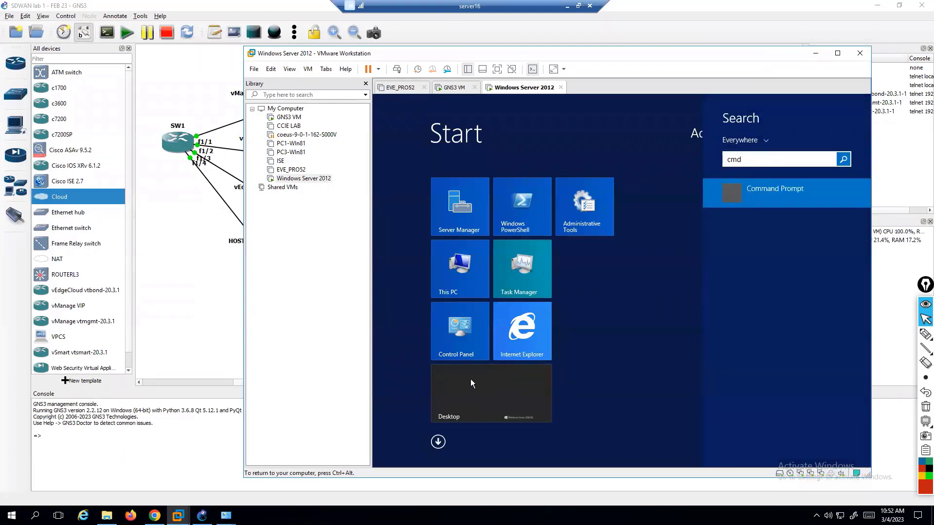
left_click(769, 189)
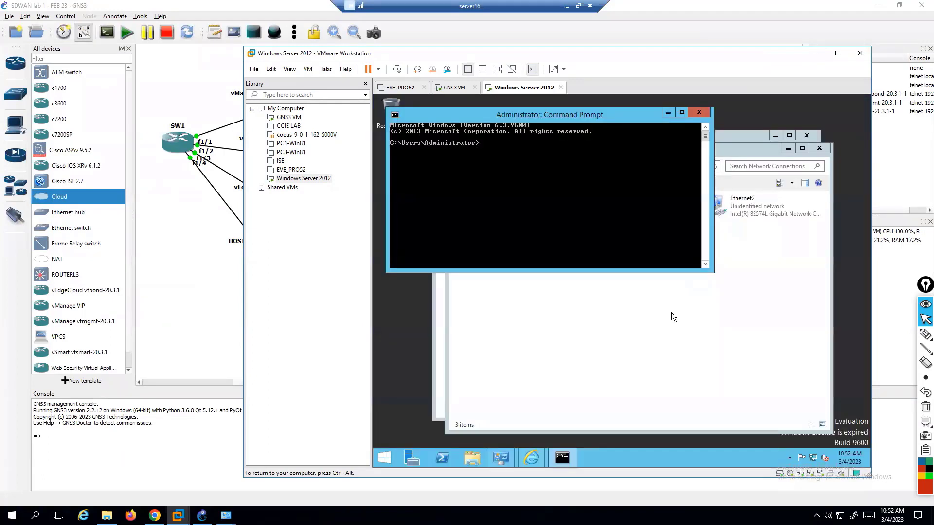
right_click(565, 455)
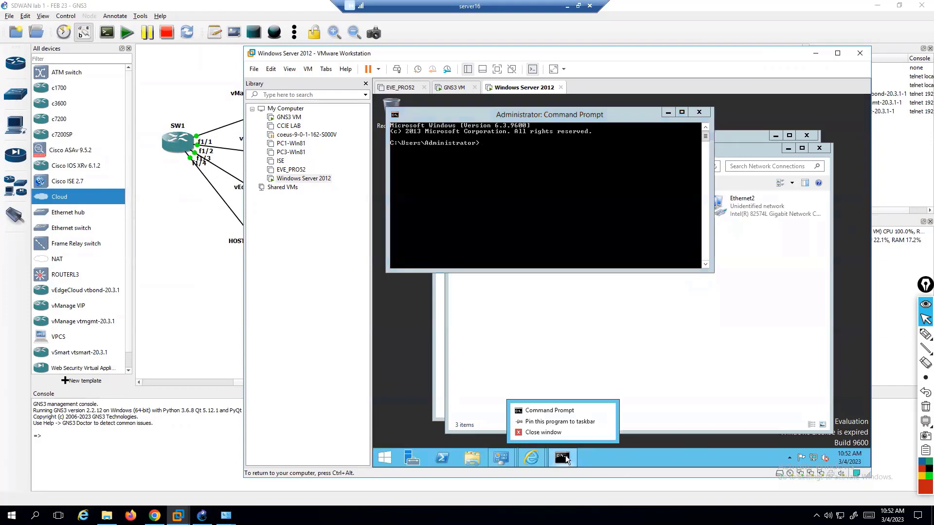
left_click(557, 421)
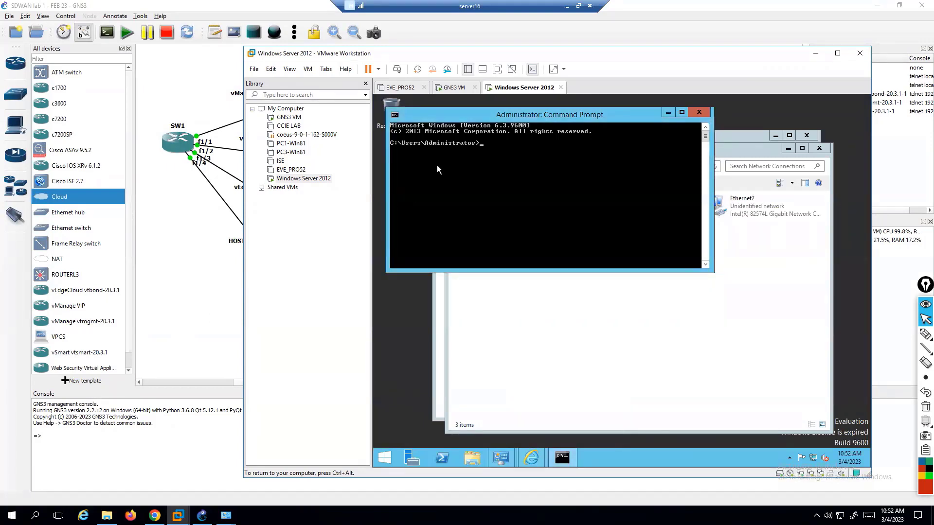
Ping 192.168.10.1 twice (destination host unreachable), then rerun it with '?' for help.
type("ping 192.168.10.1")
key("Return")
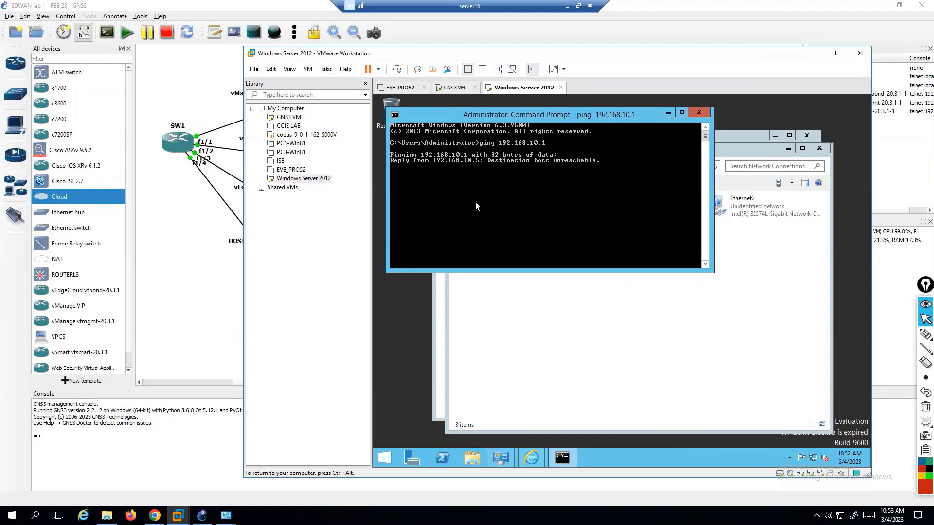
key("ctrl+c")
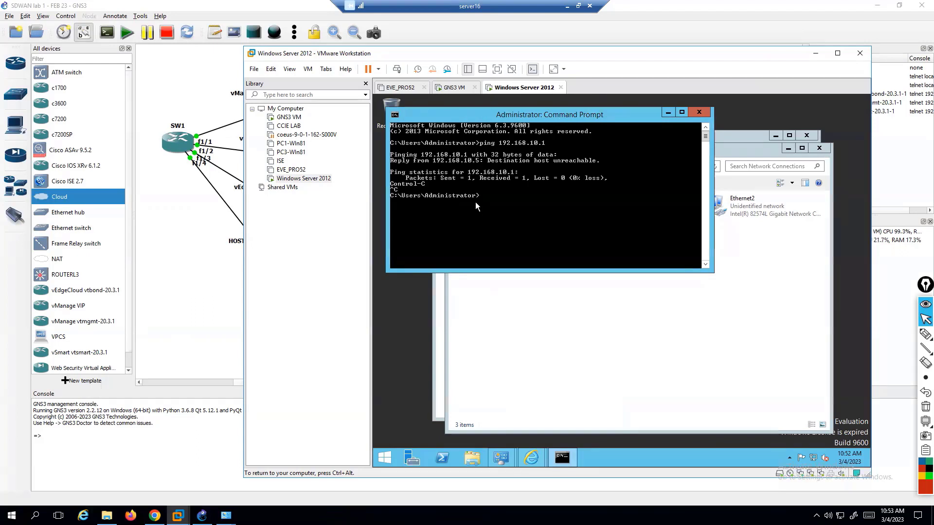
key("Return")
key("Return")
key("Up")
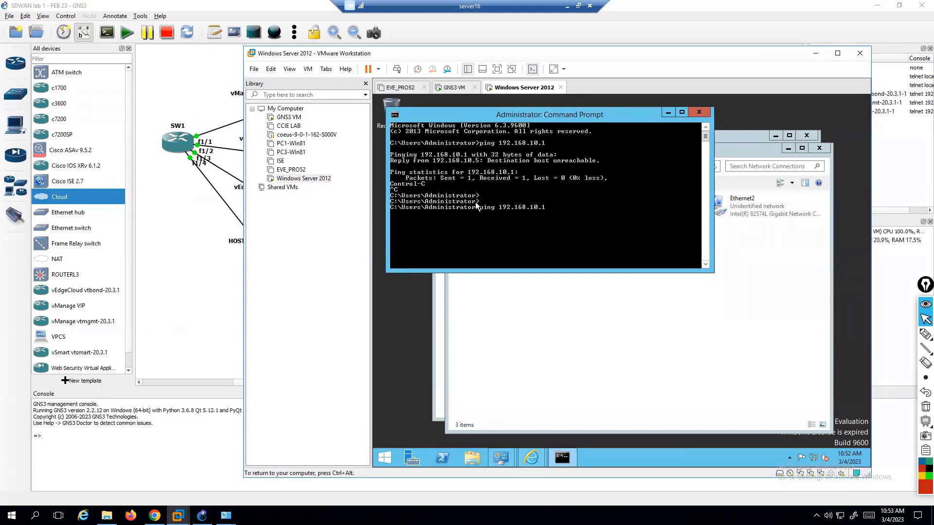
key("Return")
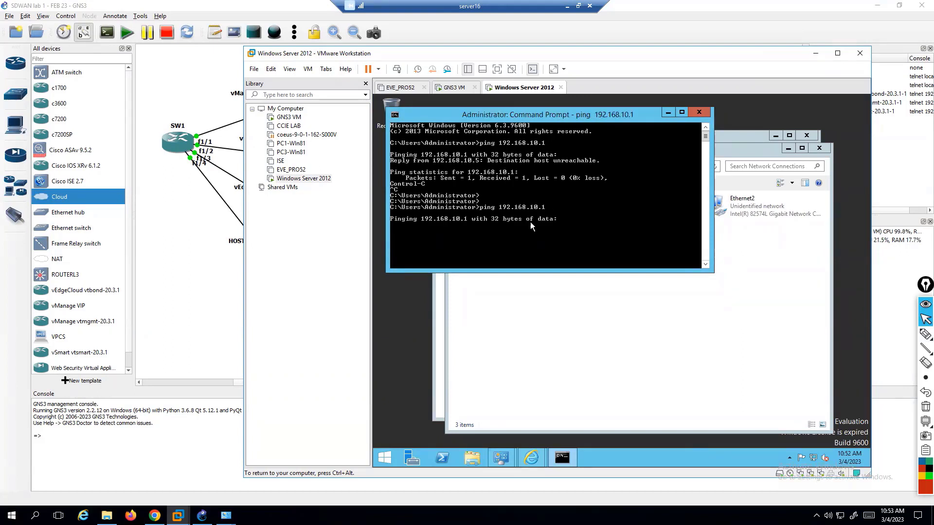
key("ctrl+c")
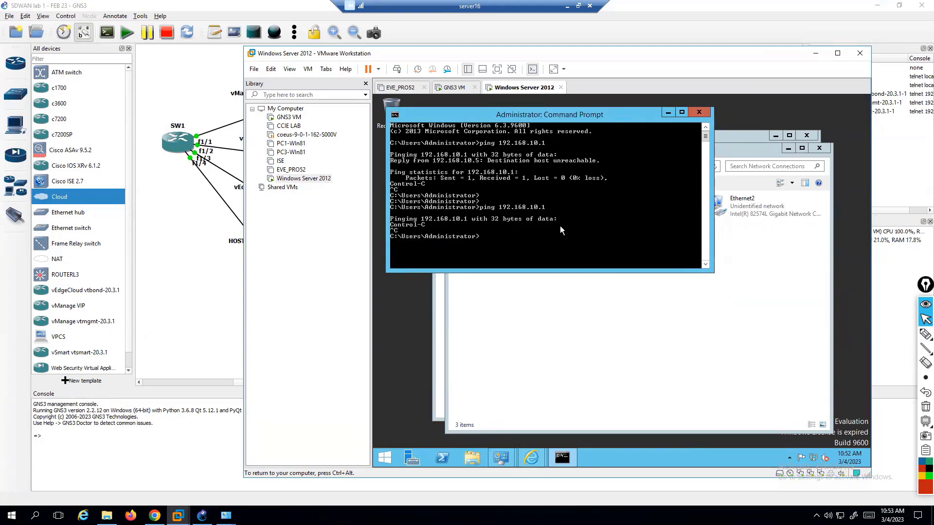
key("Up")
type("?")
key("Return")
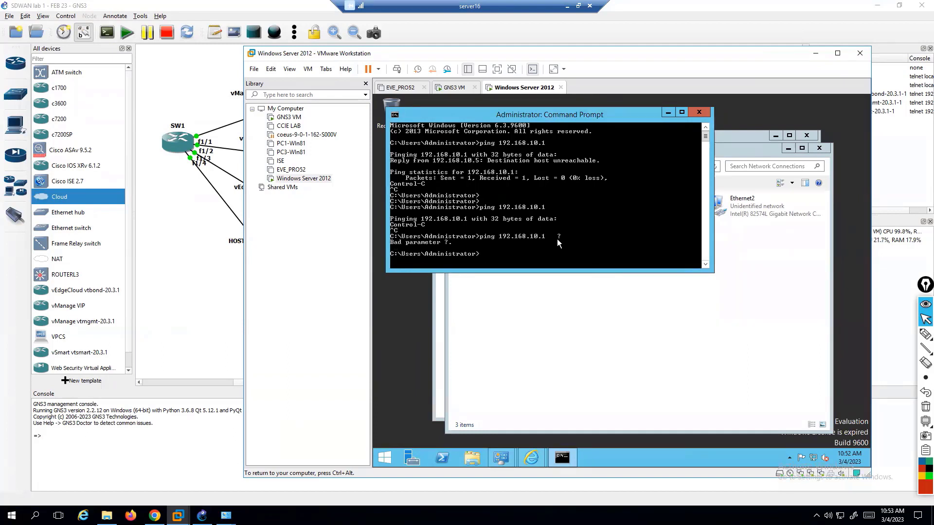
Show ping's usage with /?, then ping 192.168.10.1 from source 192.168.10.5.
key("Up")
type("/?")
key("Return")
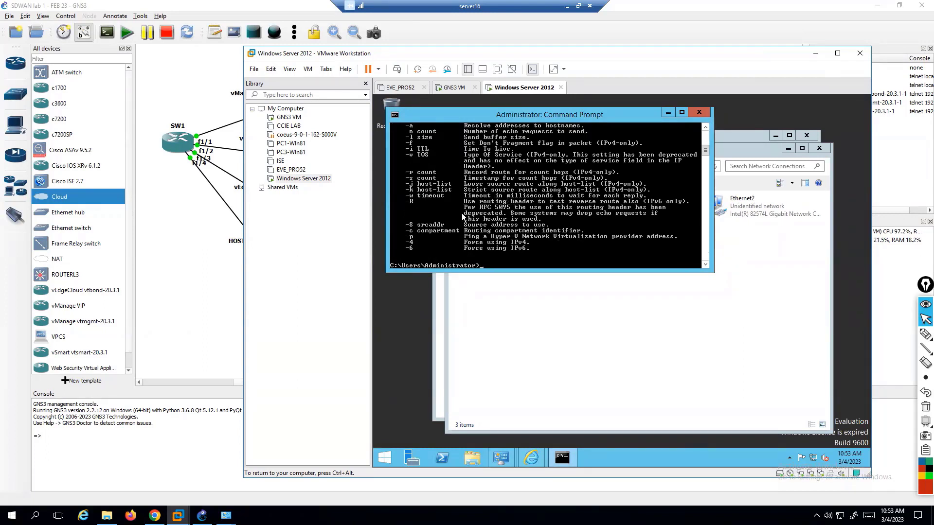
key("Up")
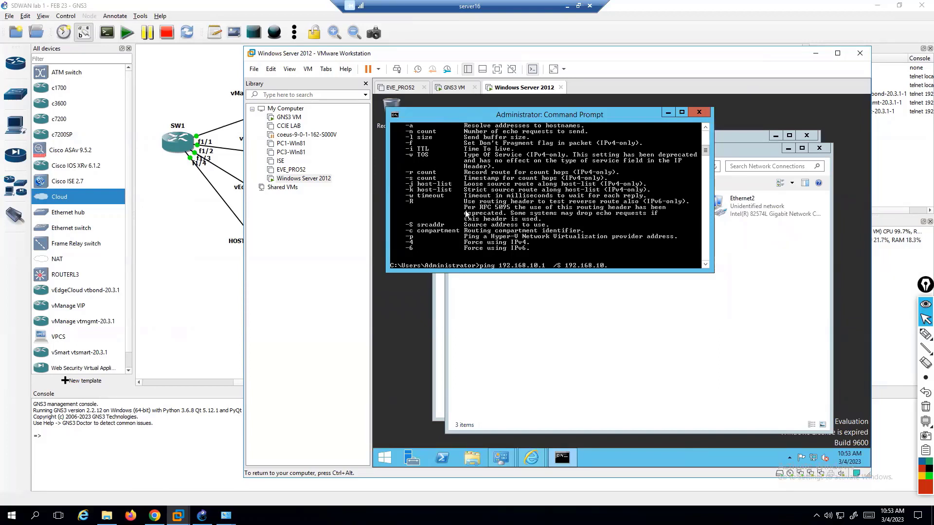
key("Return")
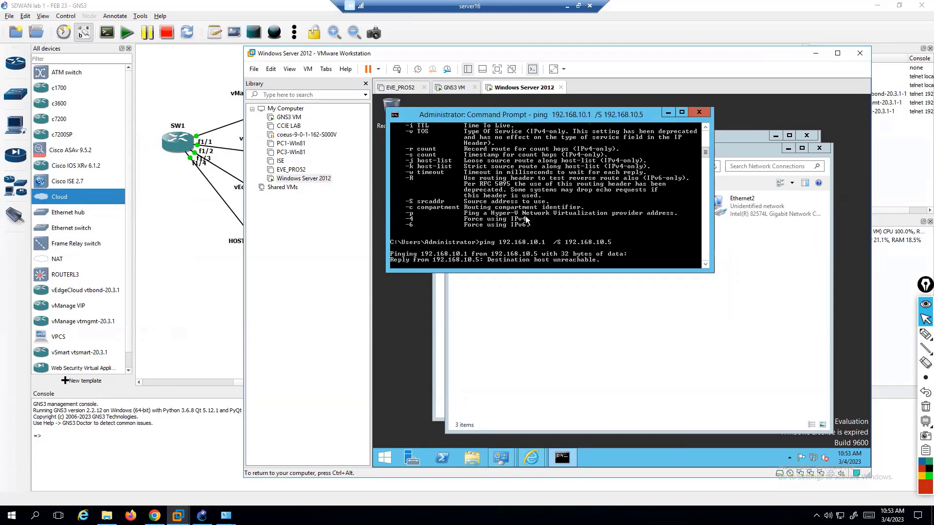
key("ctrl+c")
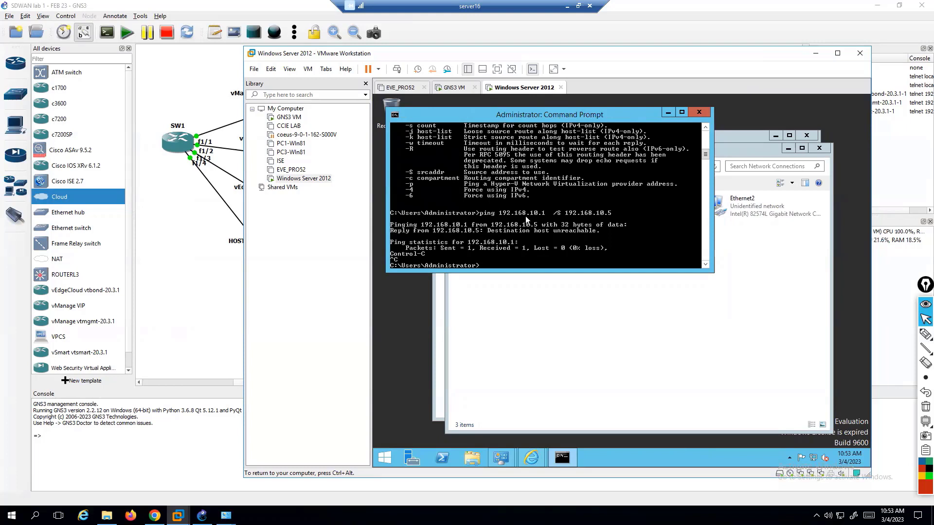
Ping 192.168.10.2 from source 192.168.10.5, which is also unreachable.
key("Up")
key("Left")
key("Left")
key("Left")
key("Left")
key("Left")
key("Left")
key("Left")
key("Left")
key("Left")
key("Left")
key("Left")
key("Left")
key("Left")
key("Left")
key("Left")
key("Left")
key("Left")
key("BackSpace")
type("2")
key("Return")
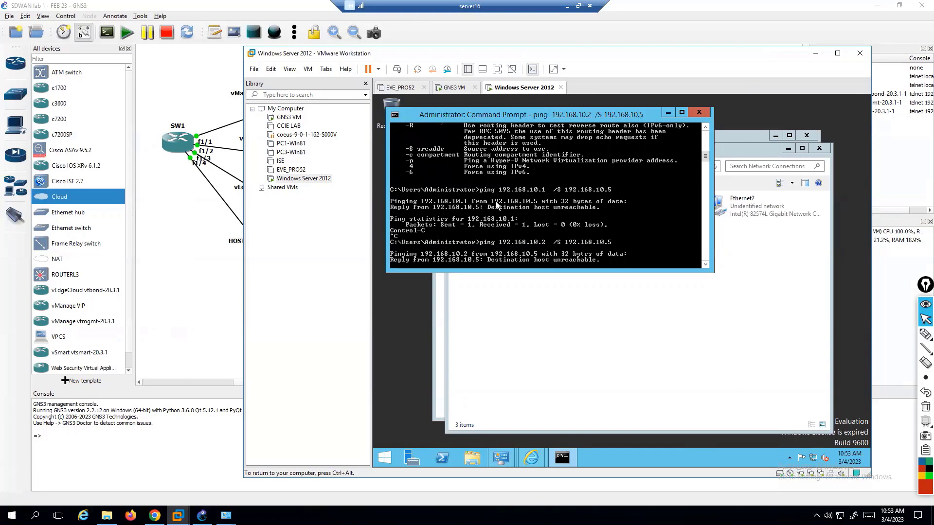
Open a console to the vManage node from the GNS3 topology.
left_click(218, 246)
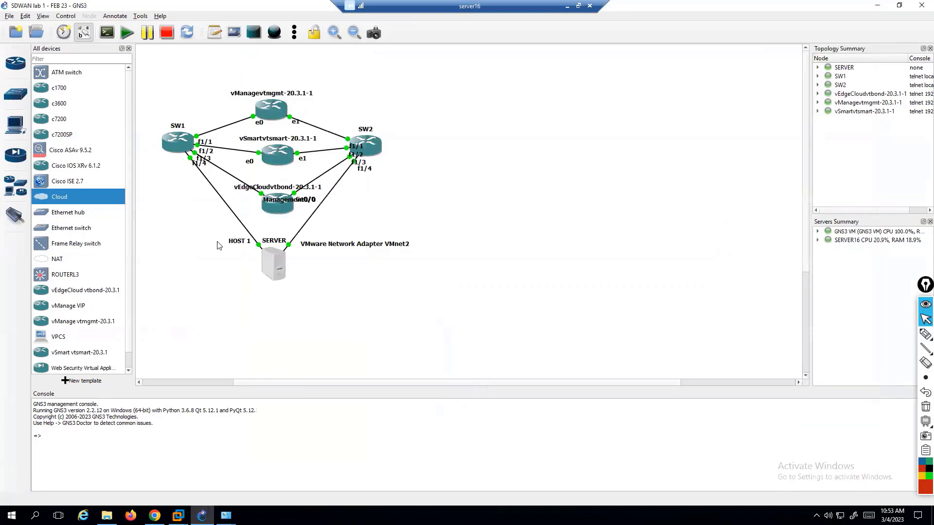
right_click(270, 113)
left_click(293, 142)
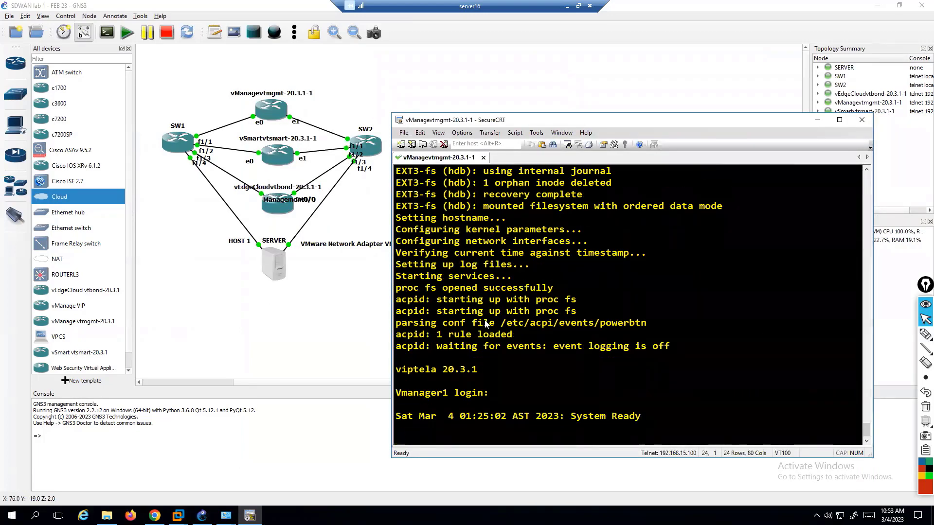
Log in to the vManage console as admin and submit the password.
key("Return")
type("adm")
type("in")
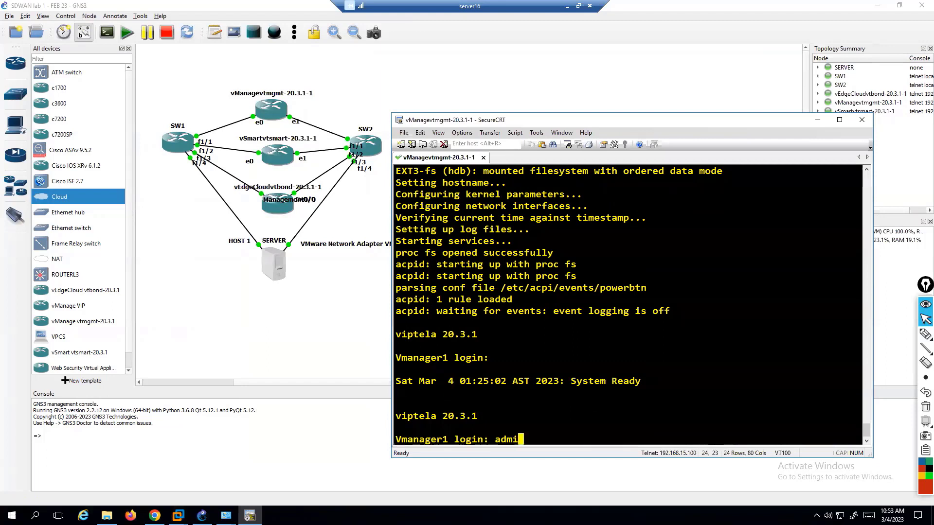
key("Return")
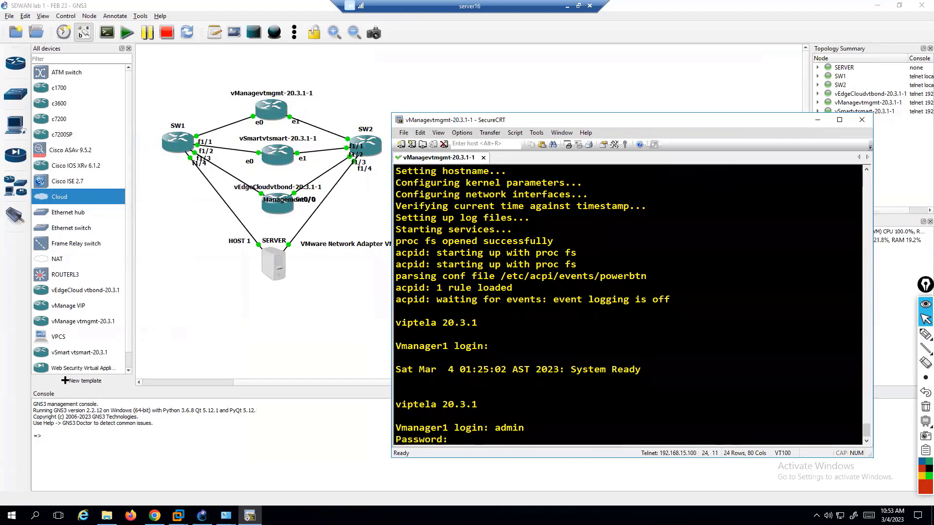
key("Return")
key("Return")
key("Return")
key("Return")
key("Return")
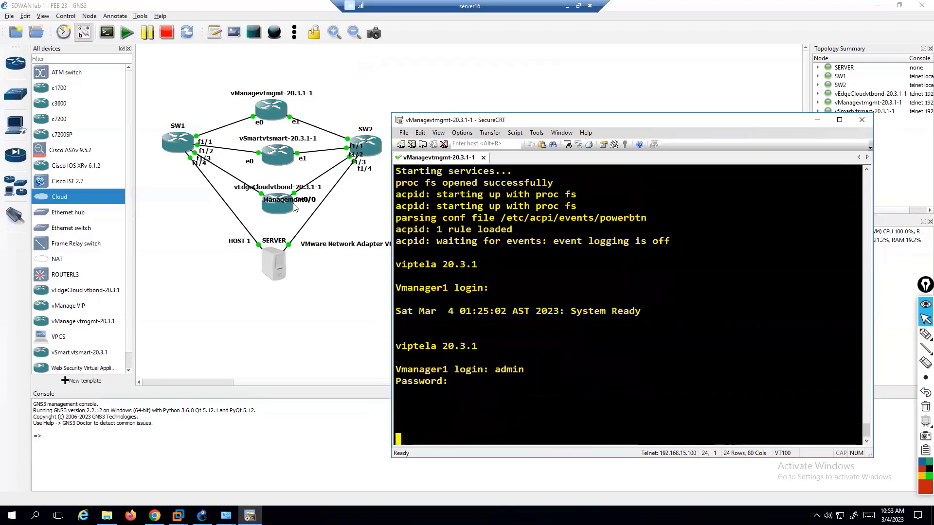
Open a vSmart console from GNS3 and log in as admin with its password.
right_click(280, 156)
left_click(302, 174)
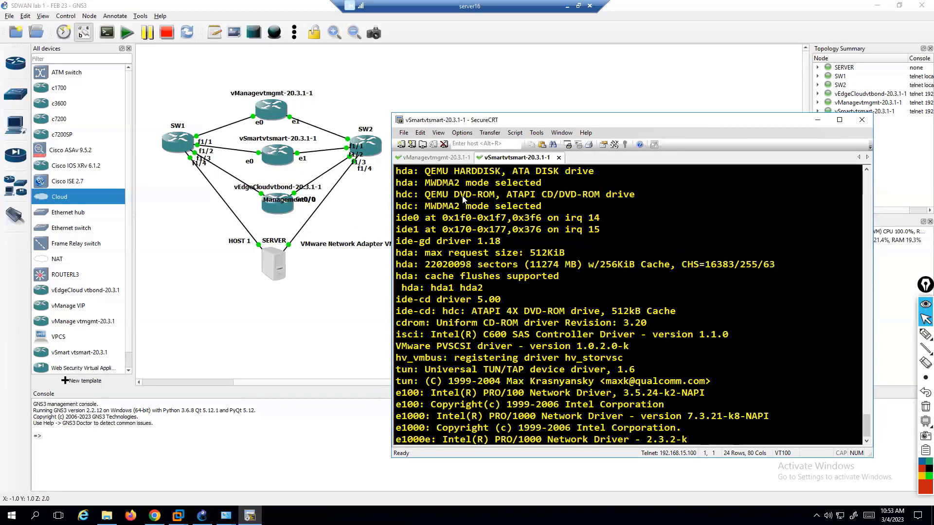
type("admin")
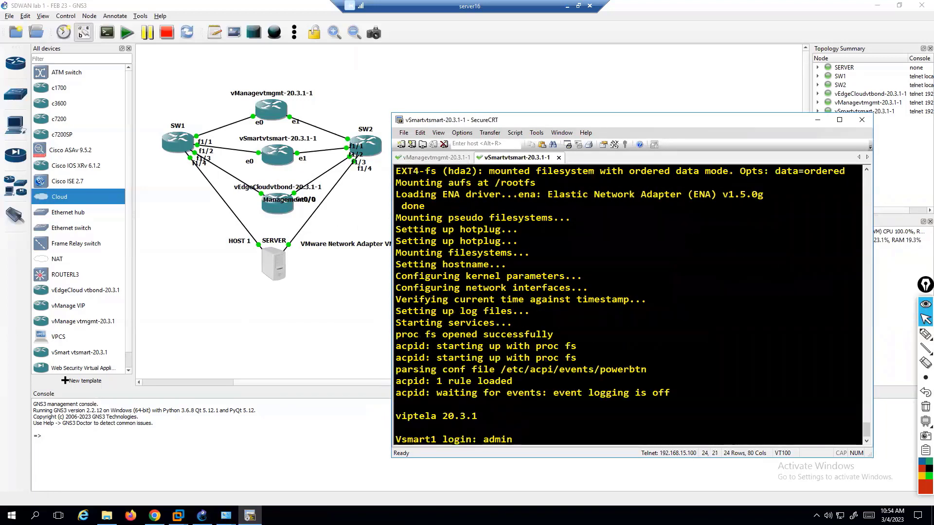
key("Return")
type("aPassword:")
key("Return")
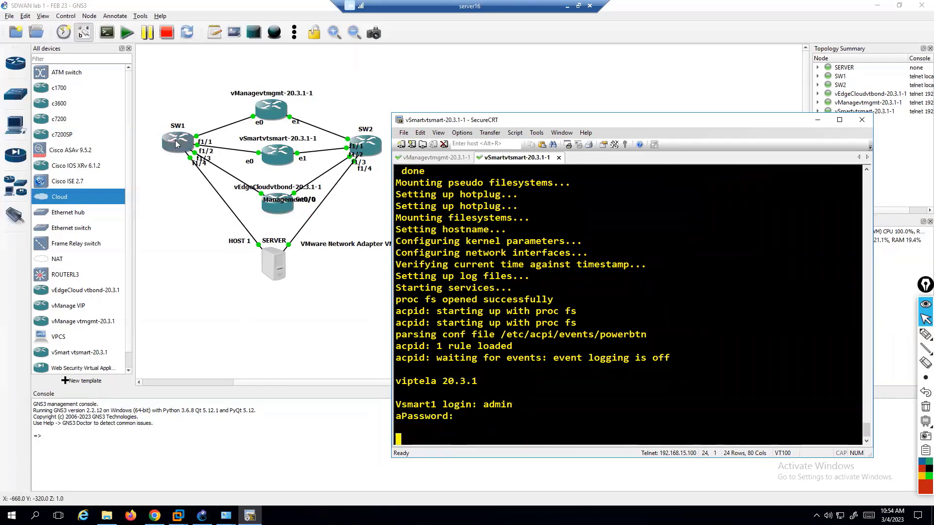
Open a console session to switch SW1 from the GNS3 topology.
left_click(185, 155)
right_click(185, 155)
left_click(197, 156)
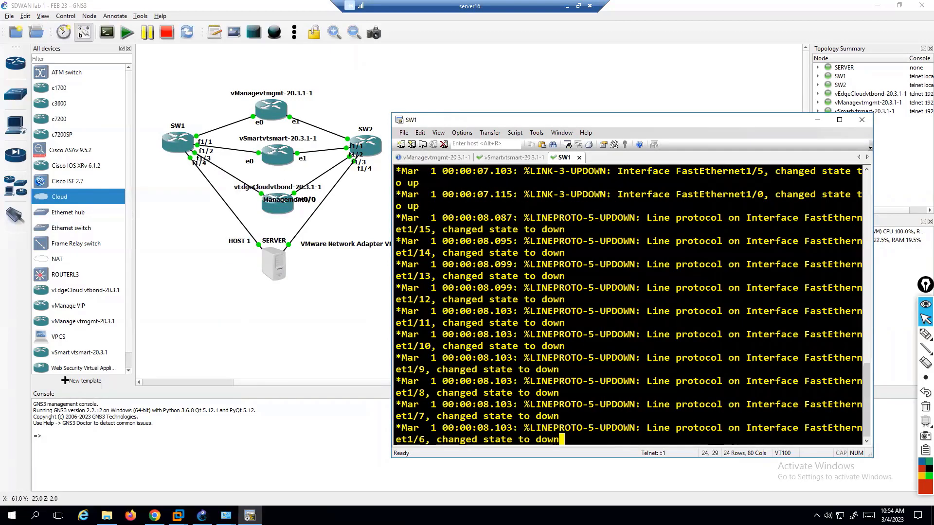
Inspect SW1's VLANs with show vlan-switch and highlight the VLAN 1 port list.
type("show ip itn br")
key("Return")
type("show ")
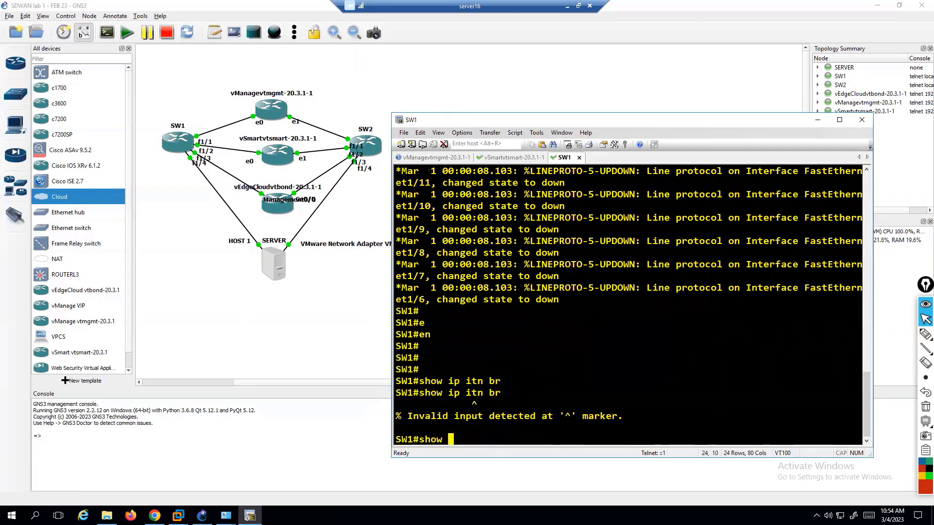
type("vlan")
key("Return")
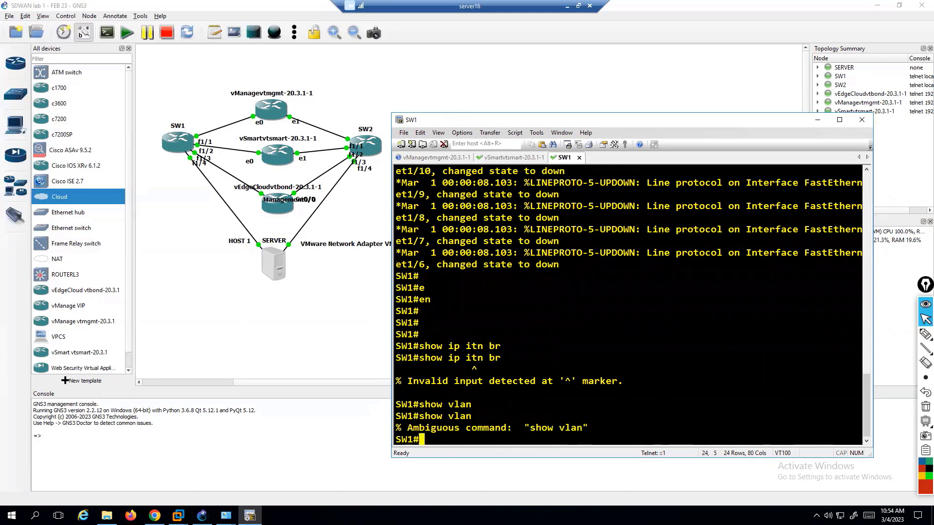
type("shwo")
key("BackSpace")
key("BackSpace")
key("BackSpace")
type("ow vlan-sw")
key("Tab")
key("Return")
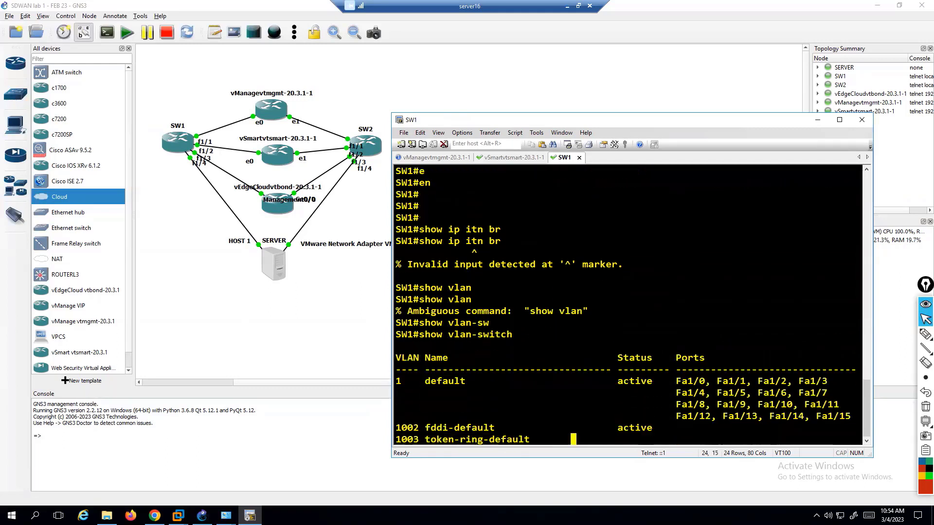
left_click_drag(431, 253, 675, 312)
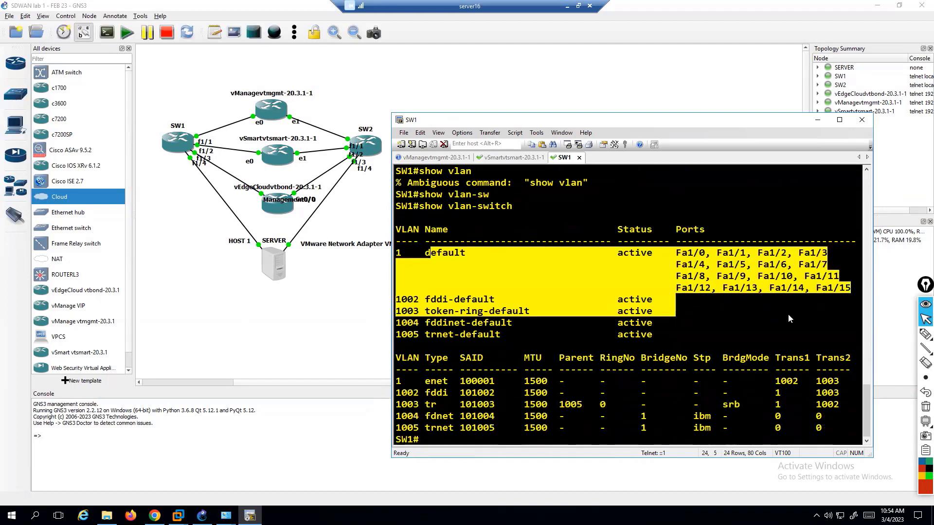
key("Return")
Enter configuration mode on SW1 and select interface VLAN 1.
type("con t")
key("Return")
type("con t")
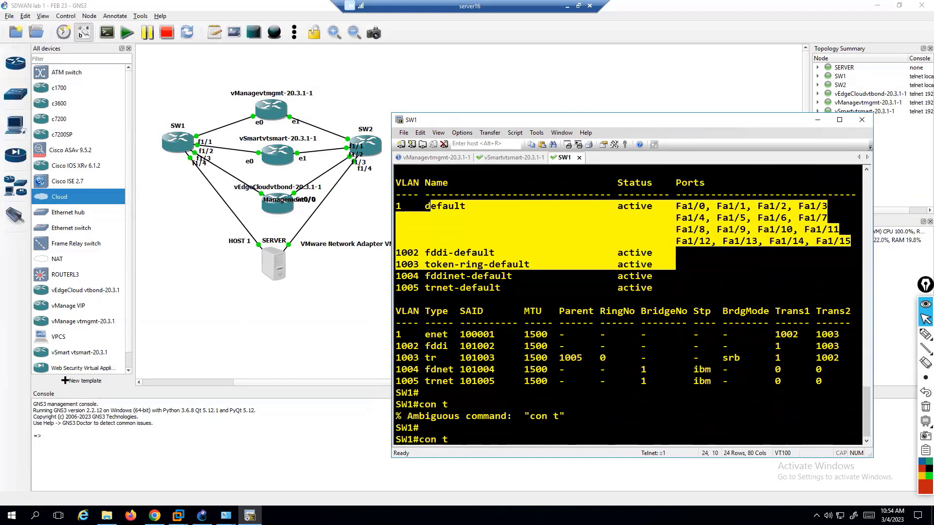
key("Return")
type("conf t")
key("Return")
key("Return")
type("int vlan 1")
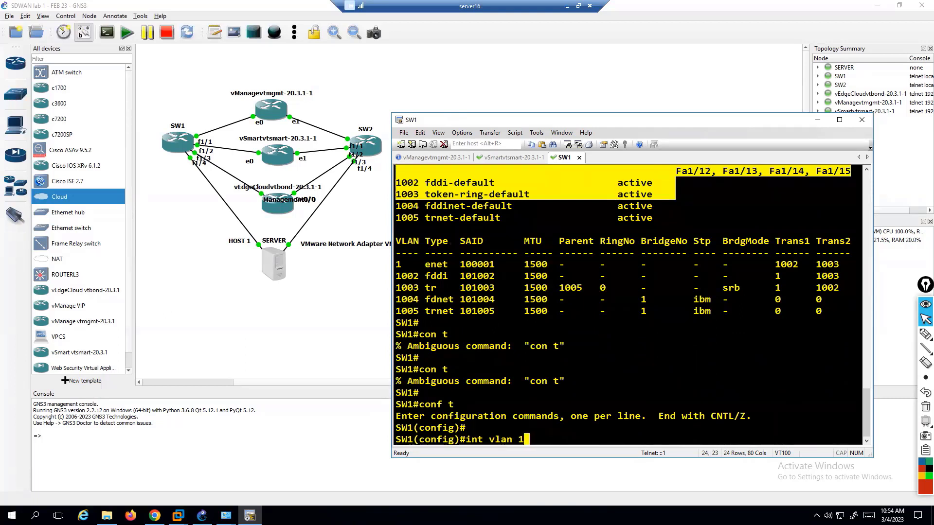
key("Return")
Assign 192.168.10.10 255.255.255.0 to interface VLAN 1 and enable it with no shutdown.
type("p add")
key("Return")
key("Up")
key("Return")
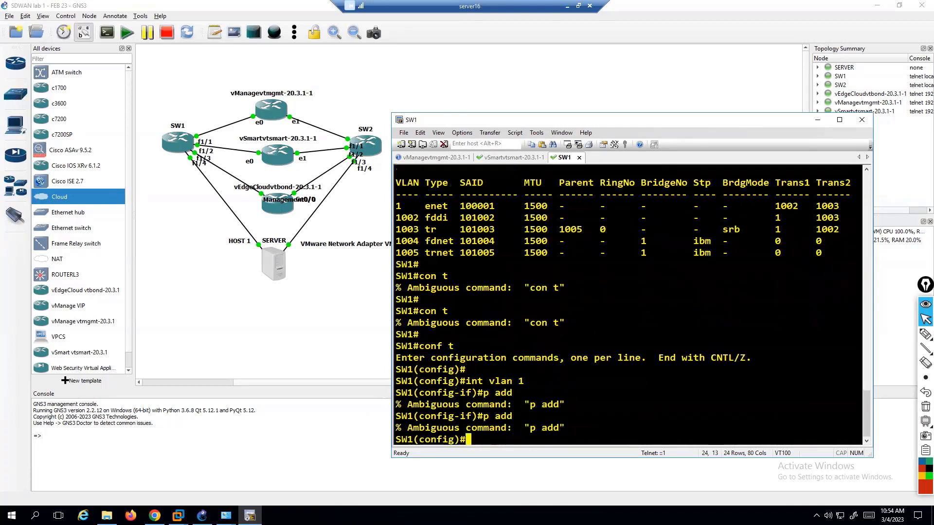
type("ip add")
key("Tab")
key("Return")
type("int valn 1")
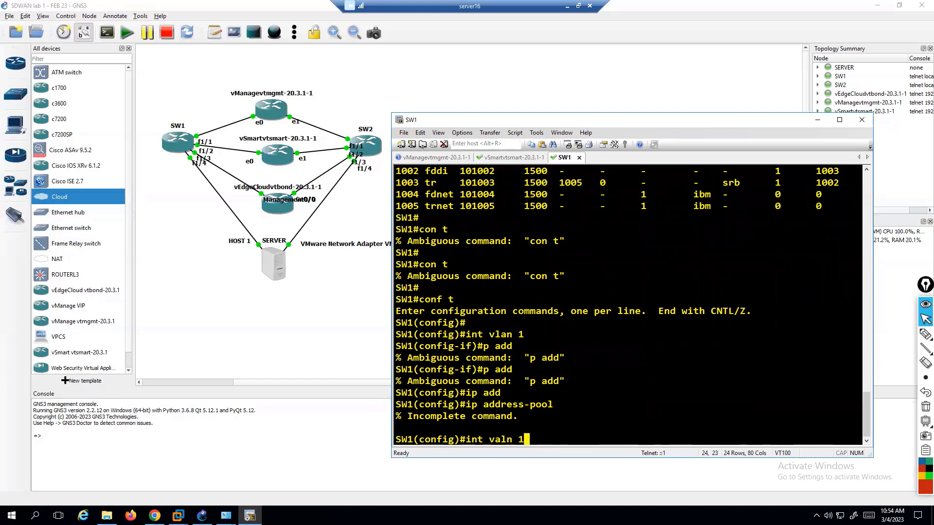
key("Return")
type("int vlan 1")
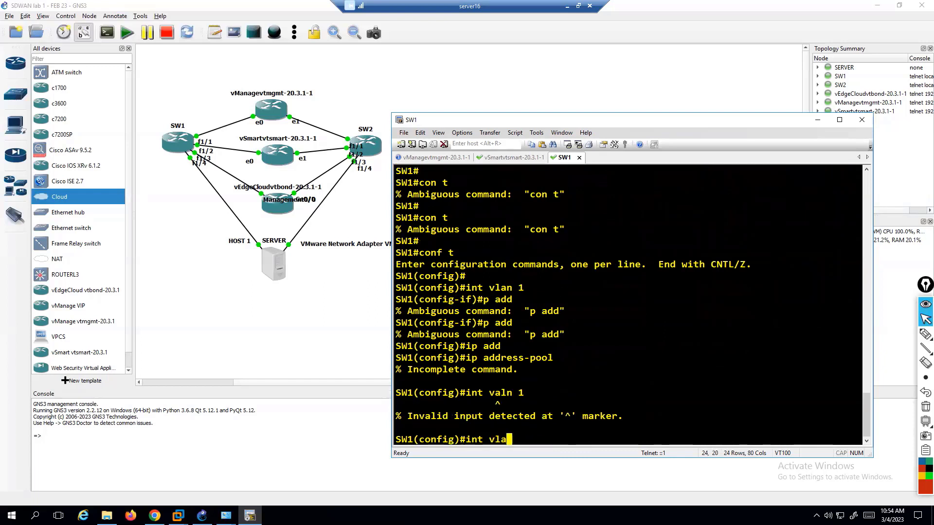
key("Return")
type("ip add")
key("Tab")
type("19")
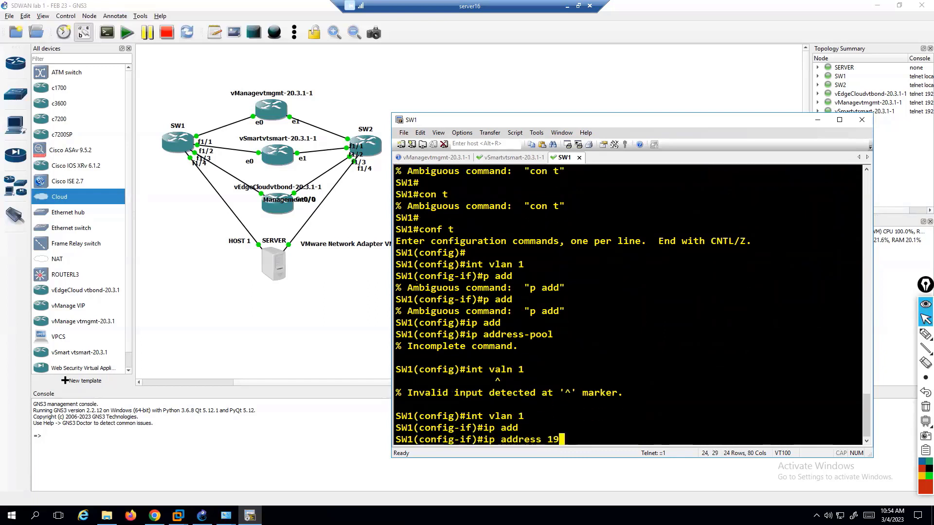
type("2.168.10.10 255.25")
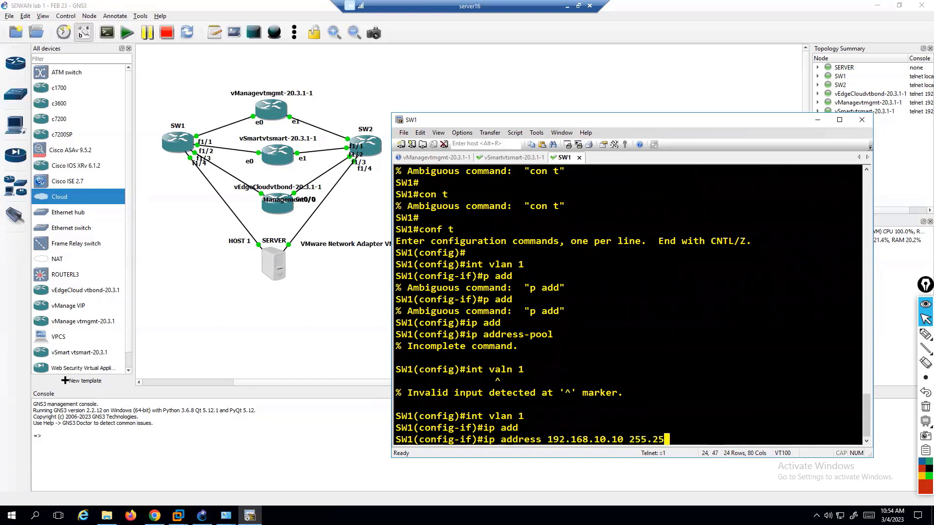
type("5.255.0")
key("Return")
type("no sh")
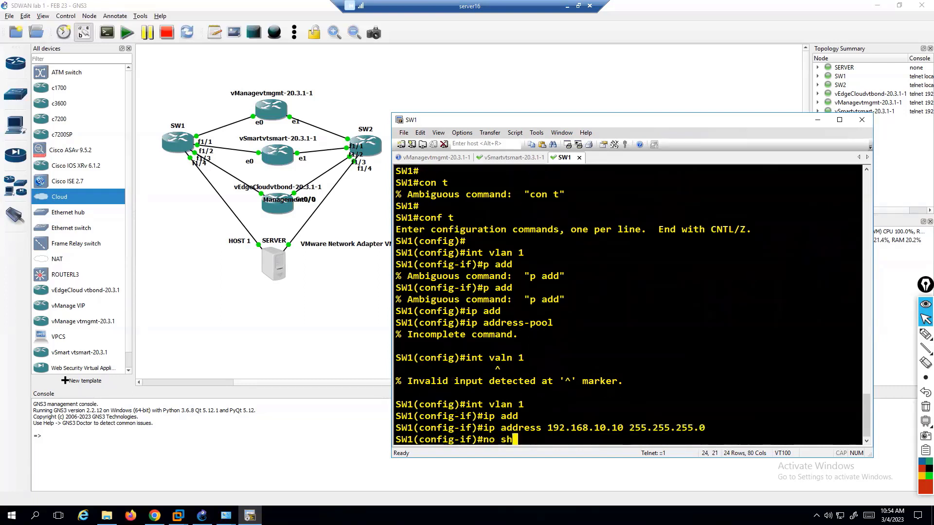
key("Tab")
key("Return")
Leave configuration mode and save SW1's running configuration with write.
type("end")
key("Return")
key("Return")
type("wr")
key("Tab")
key("Return")
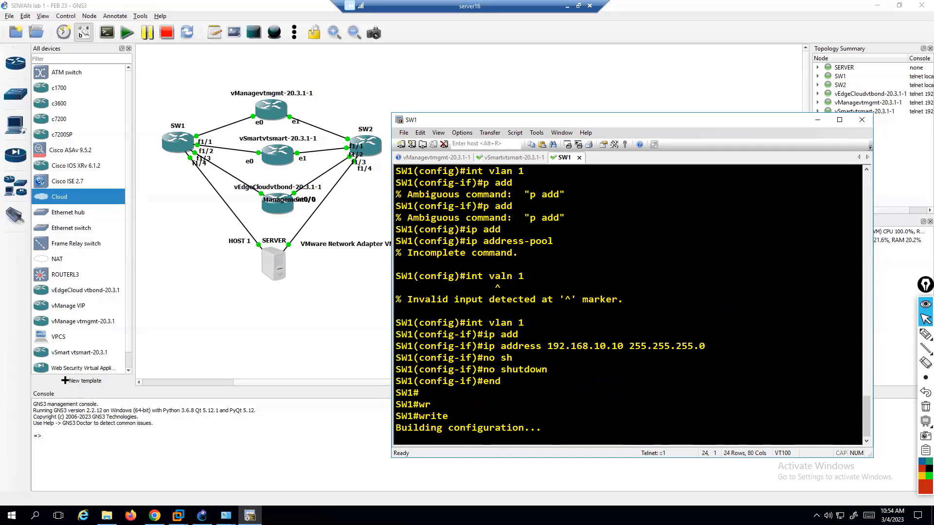
key("Return")
key("Return")
key("Return")
key("Return")
key("Return")
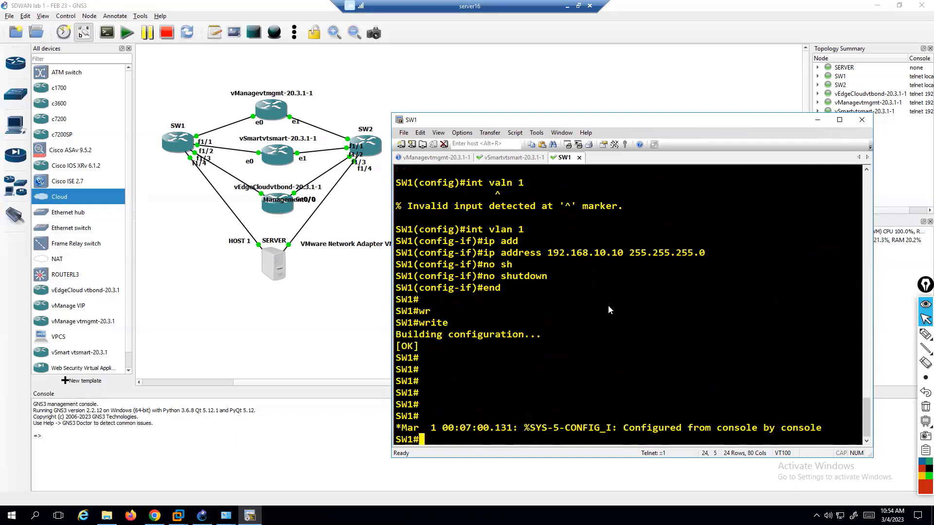
key("Return")
key("Return")
Ping 192.168.10.1 and then 192.168.10.2 from SW1.
type("pin g")
key("BackSpace")
key("BackSpace")
type("g")
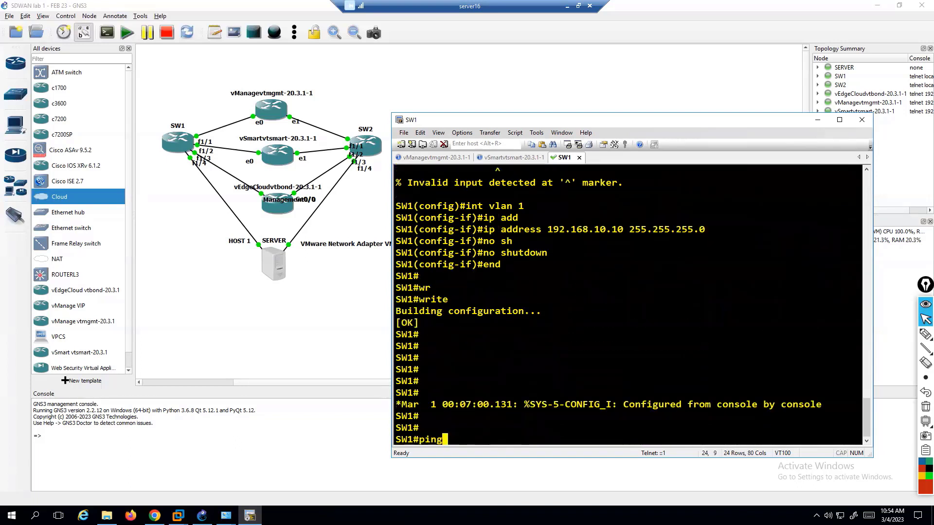
type("  192.168.10.1")
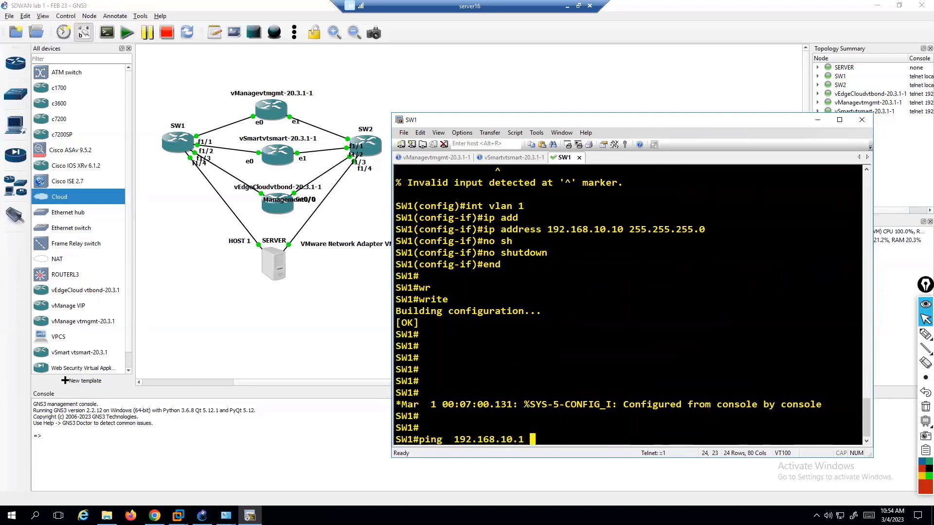
key("Return")
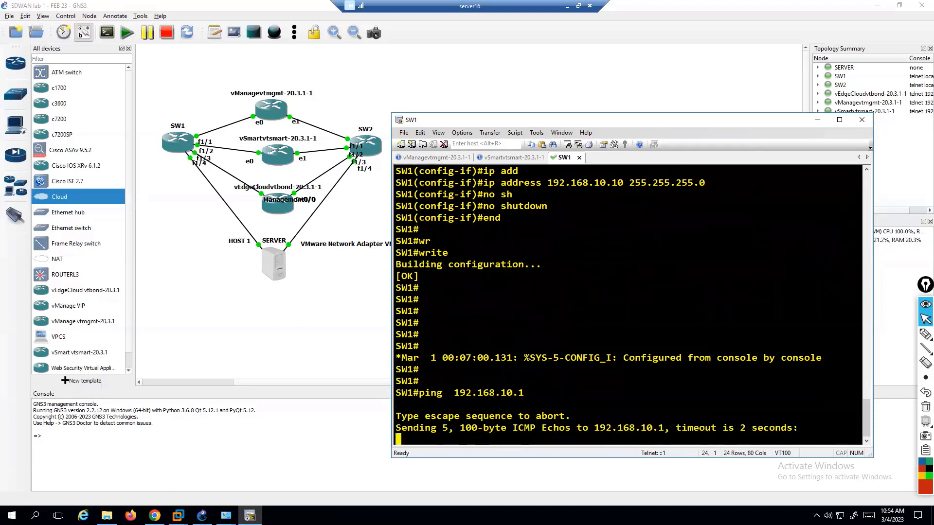
key("Return")
key("Up")
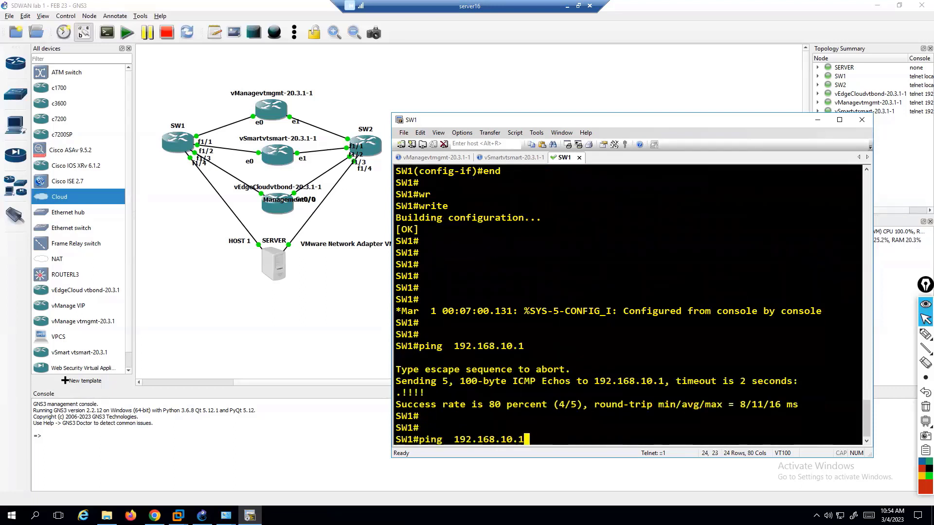
key("BackSpace")
type("2")
key("Return")
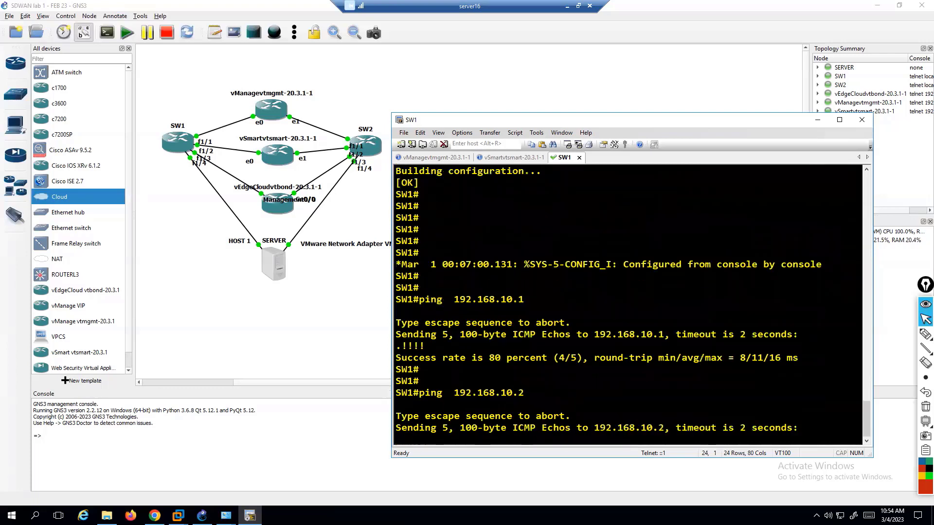
Ping 192.168.10.3 from SW1 and abort it, then ping 192.168.10.5, which fails (0/5).
key("Up")
key("BackSpace")
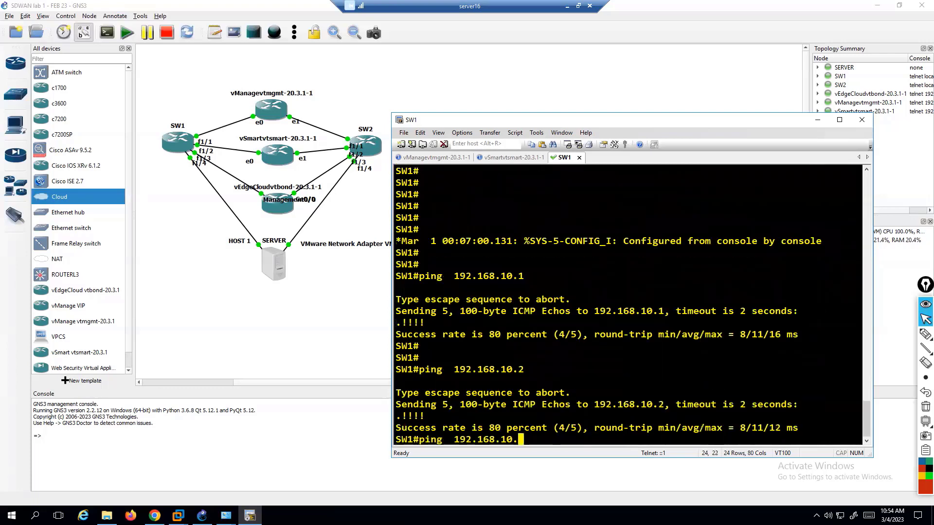
type("3")
key("Return")
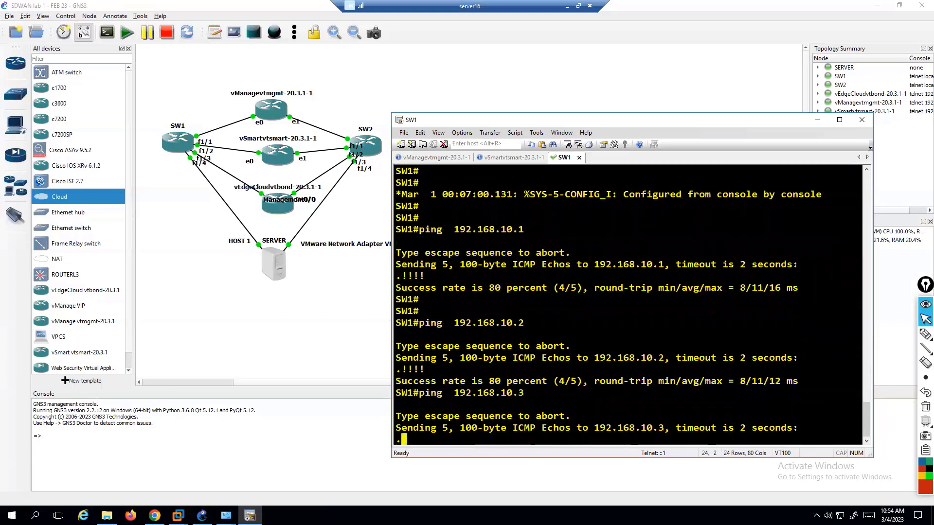
key("ctrl+shift+6")
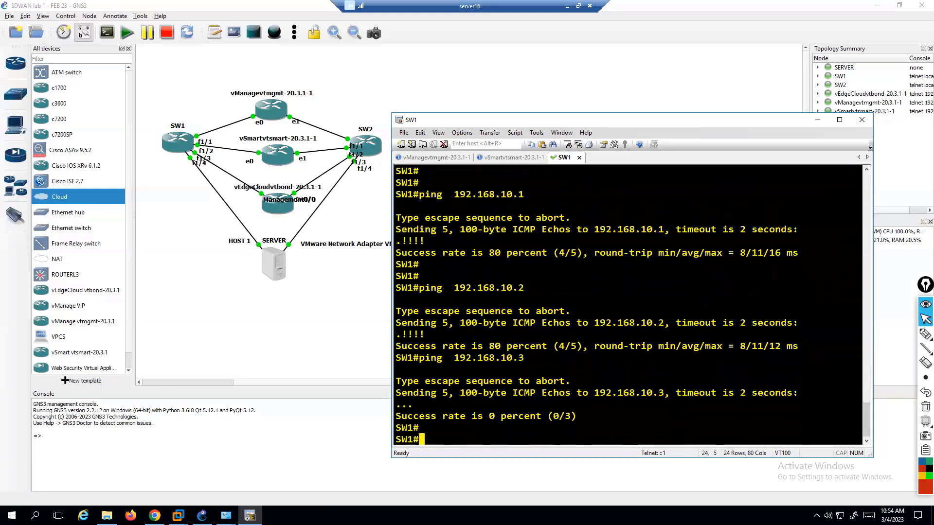
key("Up")
key("BackSpace")
type("5")
key("Return")
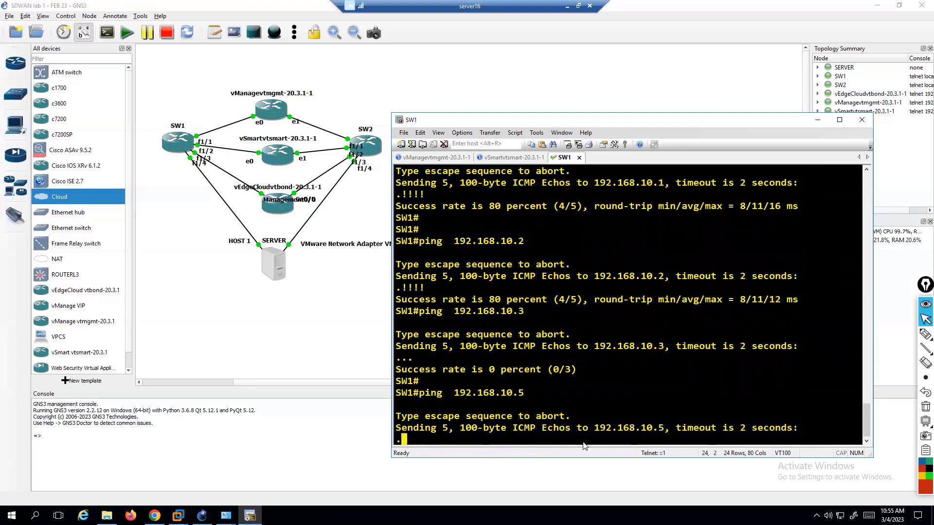
Annotate the vManage, vEdge, SERVER and SW1 links with Epic Pen, then clear the marks.
left_click(925, 334)
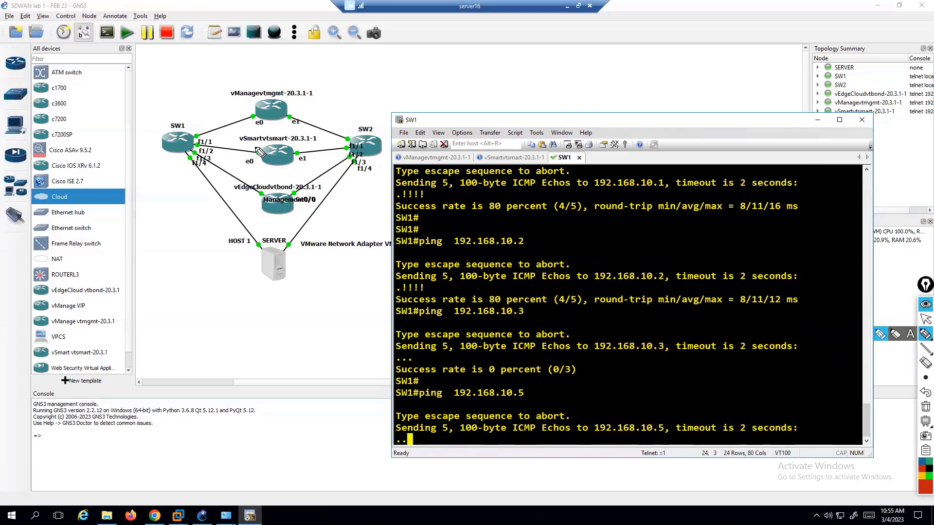
left_click_drag(233, 102, 246, 164)
mouse_move(255, 190)
left_mouse_down()
mouse_move(238, 214)
mouse_move(254, 208)
left_mouse_up()
mouse_move(262, 246)
left_mouse_down()
mouse_move(246, 263)
mouse_move(269, 265)
left_mouse_up()
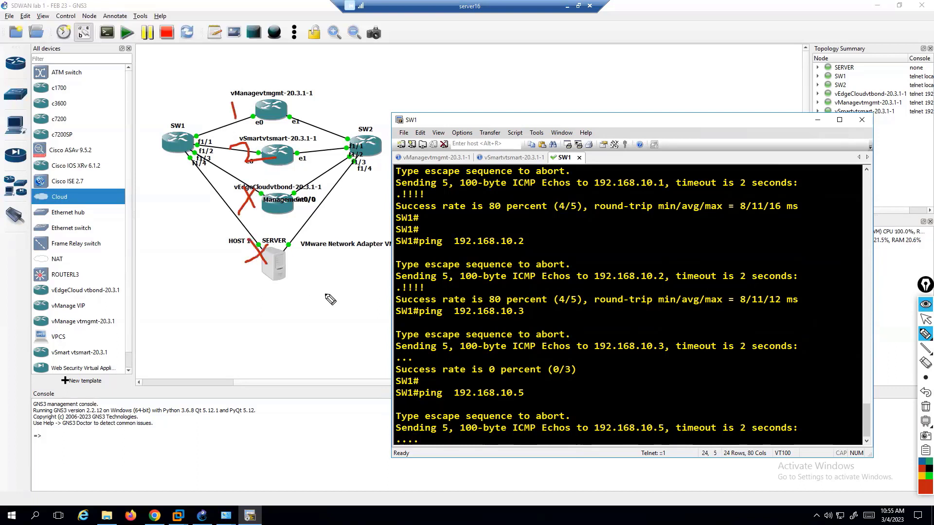
key("ctrl+shift+7")
mouse_move(204, 120)
left_mouse_down()
mouse_move(160, 170)
mouse_move(214, 124)
mouse_move(200, 76)
mouse_move(210, 82)
mouse_move(240, 206)
mouse_move(257, 191)
left_mouse_up()
key("ctrl+shift+7")
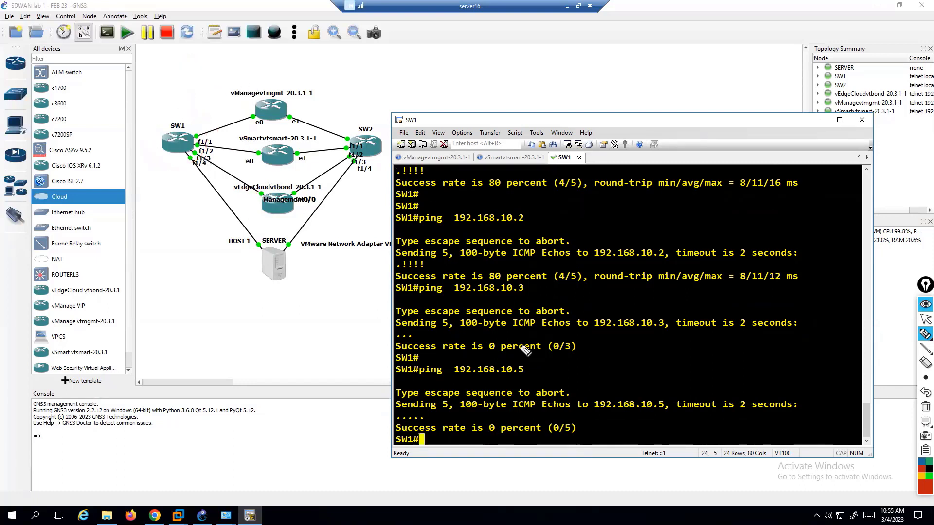
key("ctrl+shift+1")
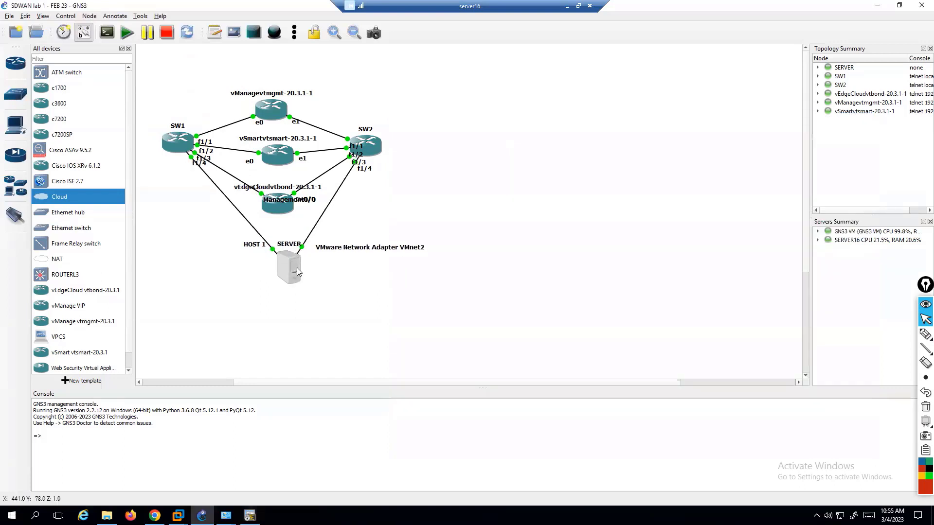
Inspect the SERVER node's links to SW1 f1/4 and to SW2 via VMnet2.
mouse_move(284, 265)
left_mouse_down()
mouse_move(294, 277)
mouse_move(312, 270)
mouse_move(283, 261)
left_mouse_up()
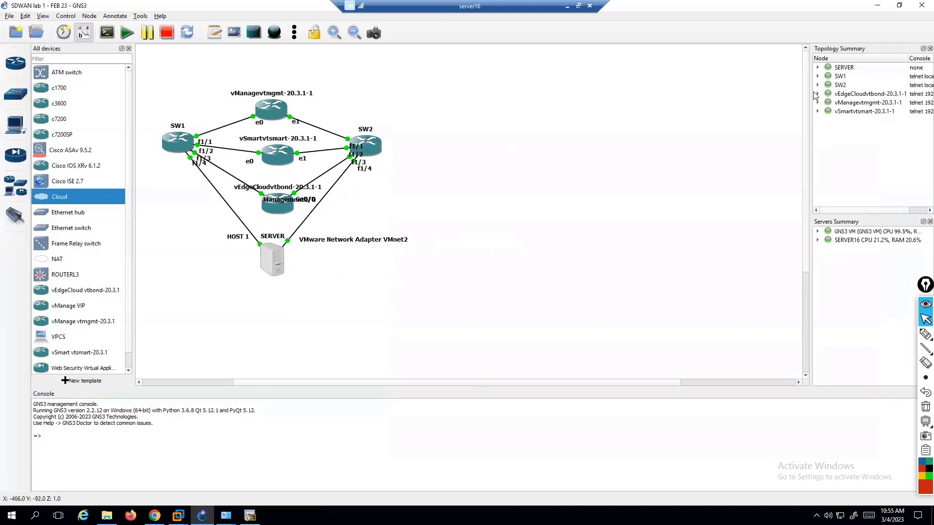
left_click(818, 68)
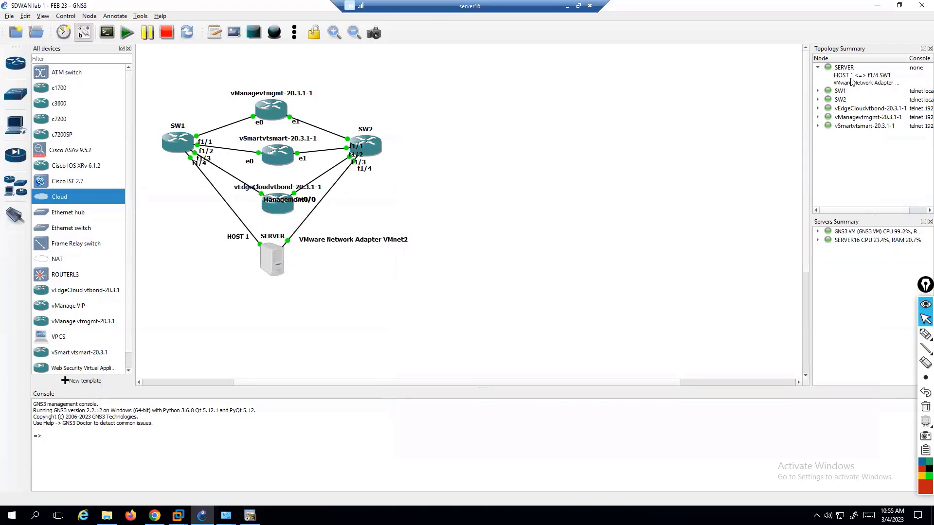
left_click(851, 76)
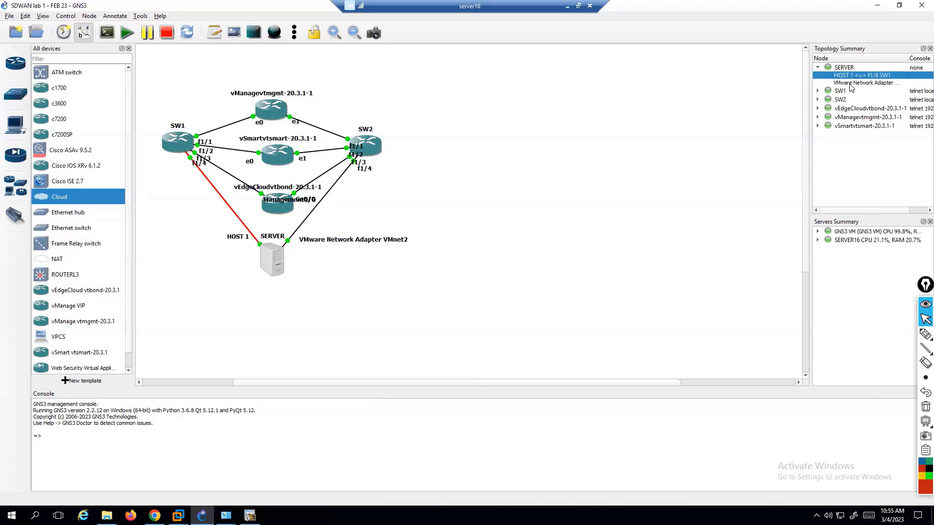
left_click(851, 83)
left_click(840, 92)
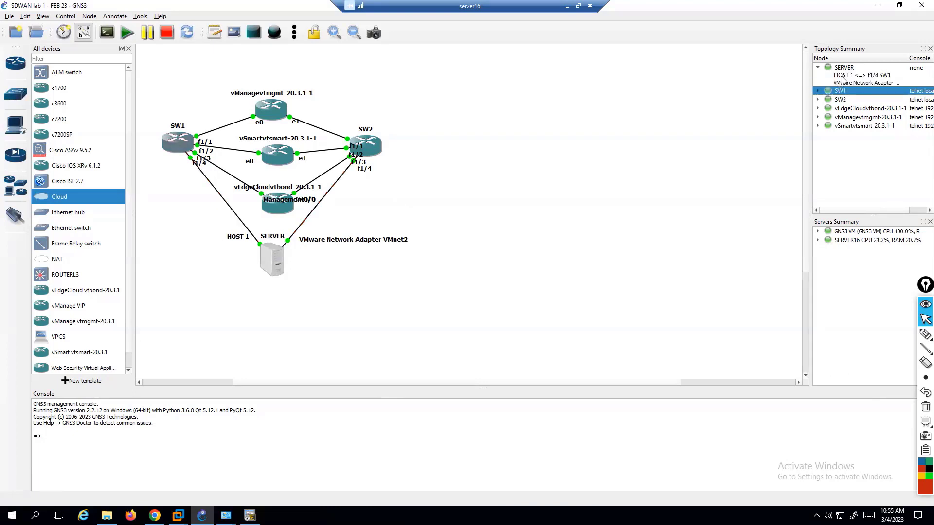
left_click(842, 77)
left_click(846, 83)
left_click(300, 248)
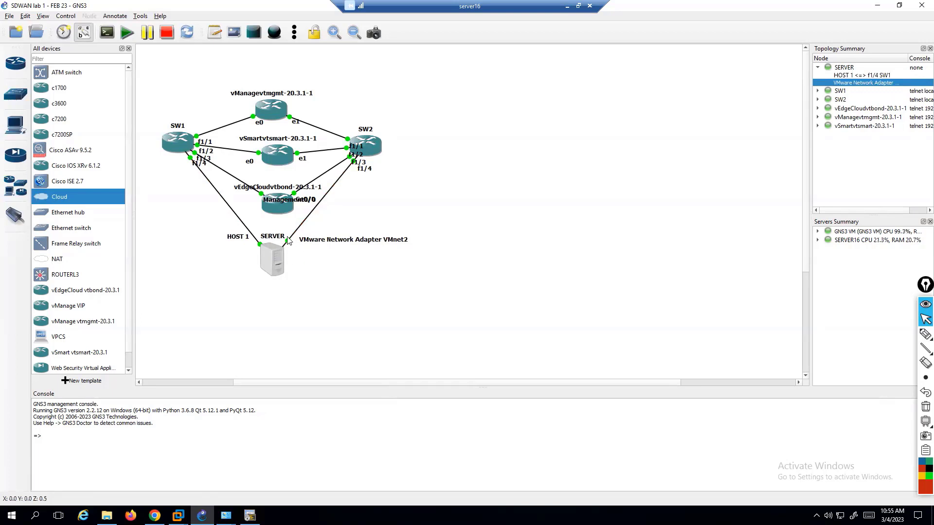
Delete the server's links to SW2 and to SW1.
right_click(289, 241)
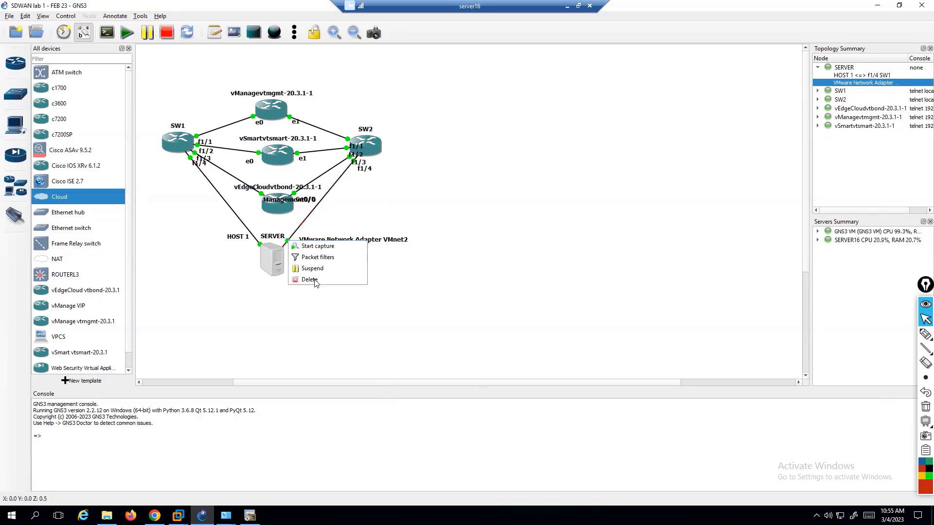
left_click(312, 280)
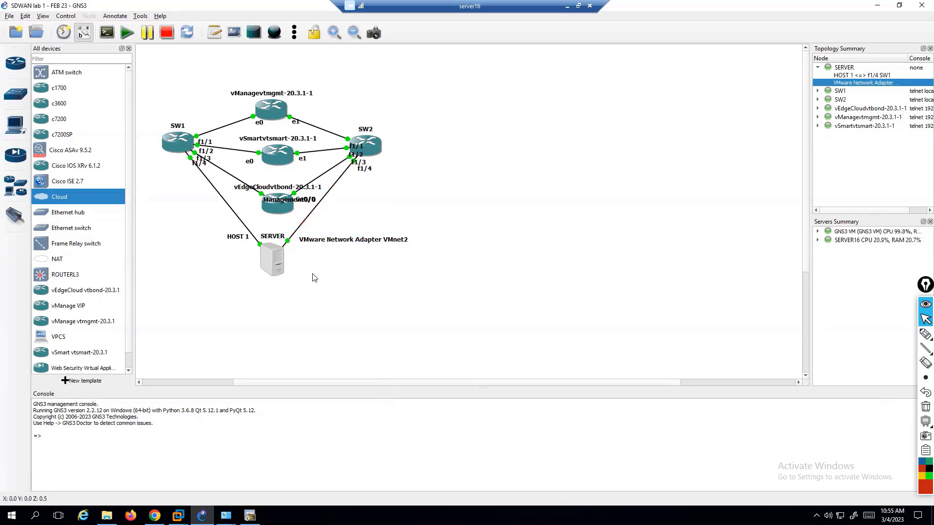
right_click(253, 240)
left_click(274, 279)
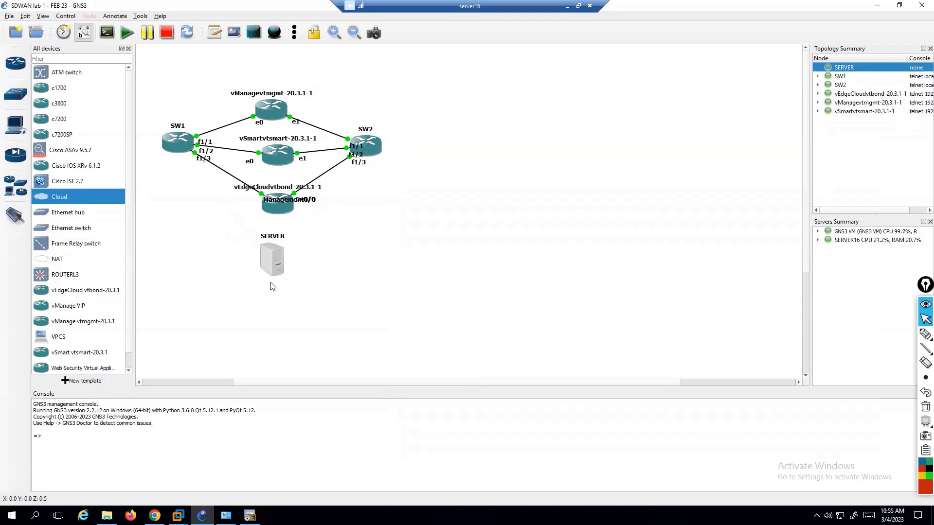
Link the SERVER's HOST 1 adapter to SW1 FastEthernet1/4 and open SW1's console.
left_click(15, 215)
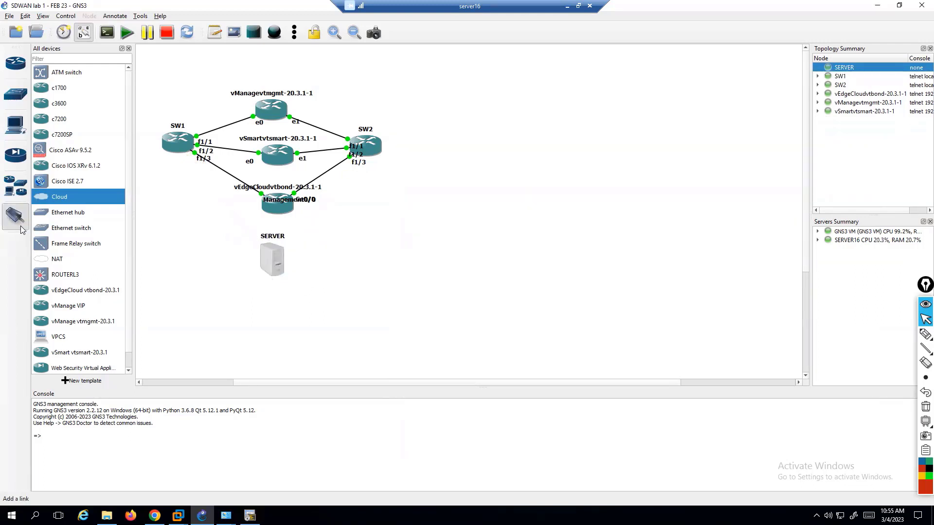
left_click(267, 257)
left_click(279, 272)
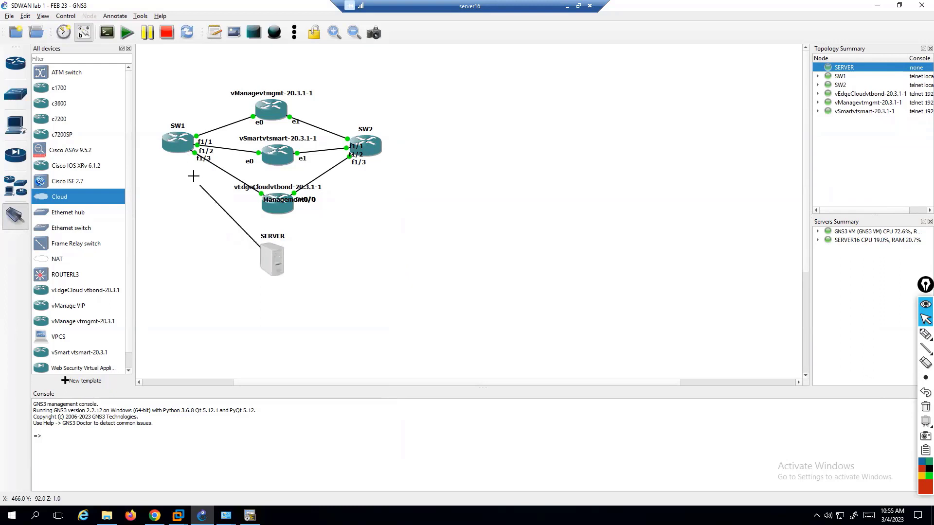
left_click(176, 148)
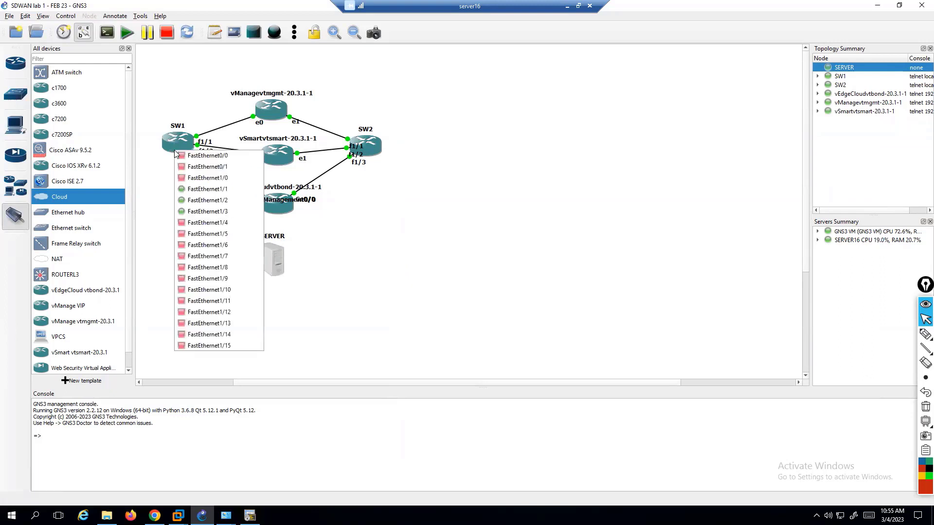
left_click(207, 224)
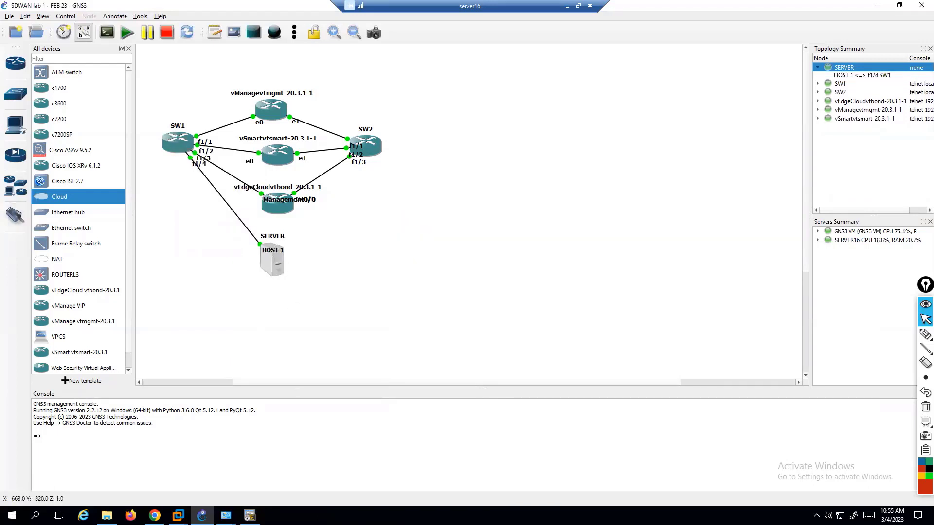
double_click(178, 141)
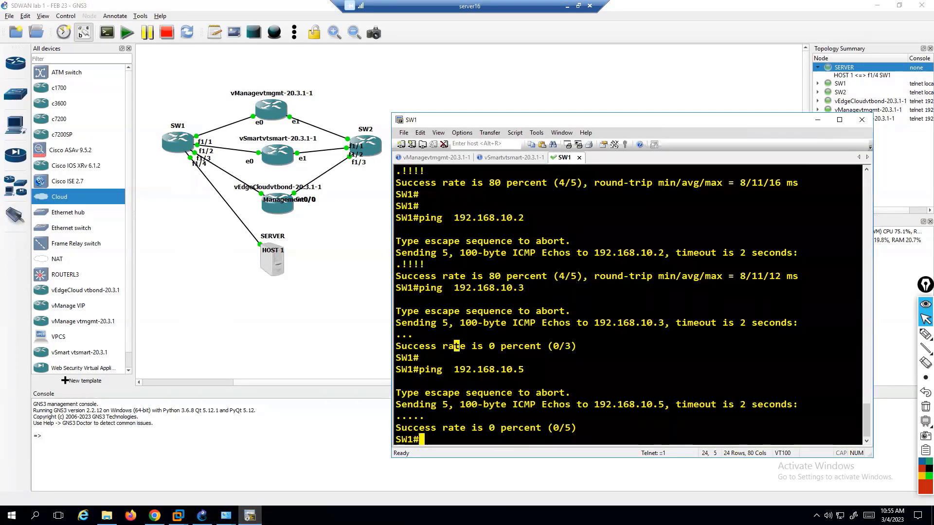
Rerun the ping to 192.168.10.5 on SW1 and abort it after it fails (0/2).
key("Return")
key("Return")
key("Up")
key("Return")
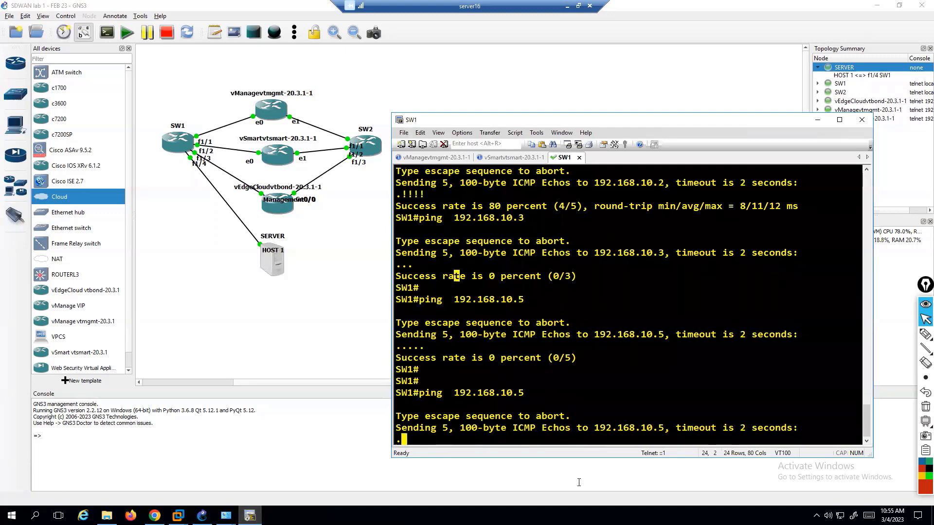
key("ctrl+shift+6")
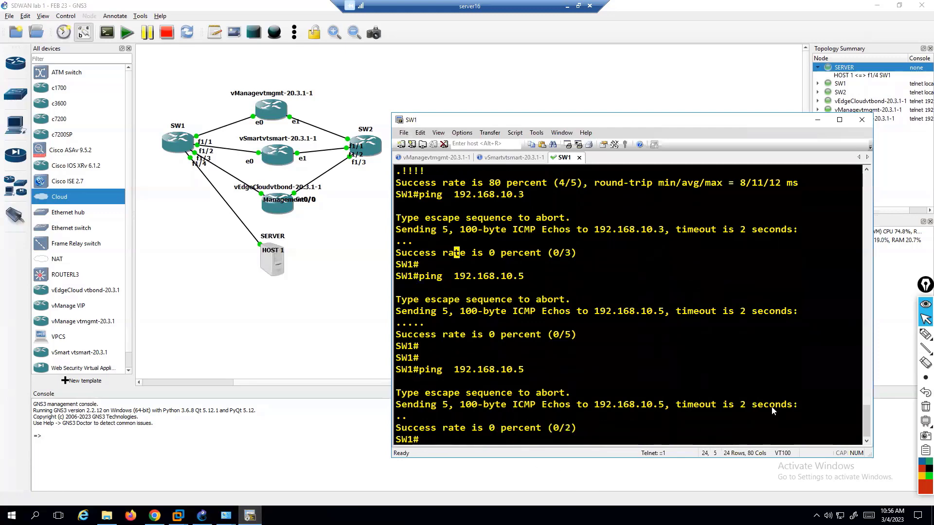
right_click(840, 516)
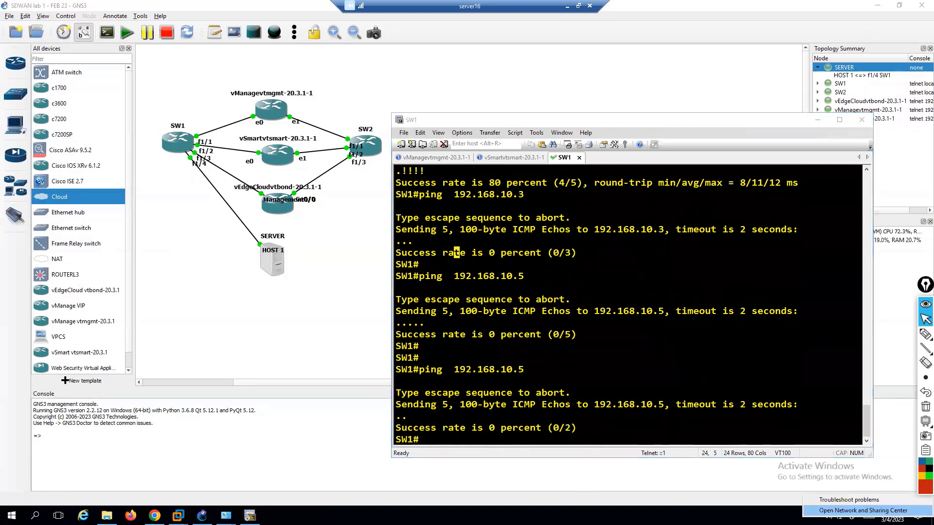
Open the IPv4 properties of the HOST 1 adapter in Network Connections.
left_click(857, 510)
left_click(117, 115)
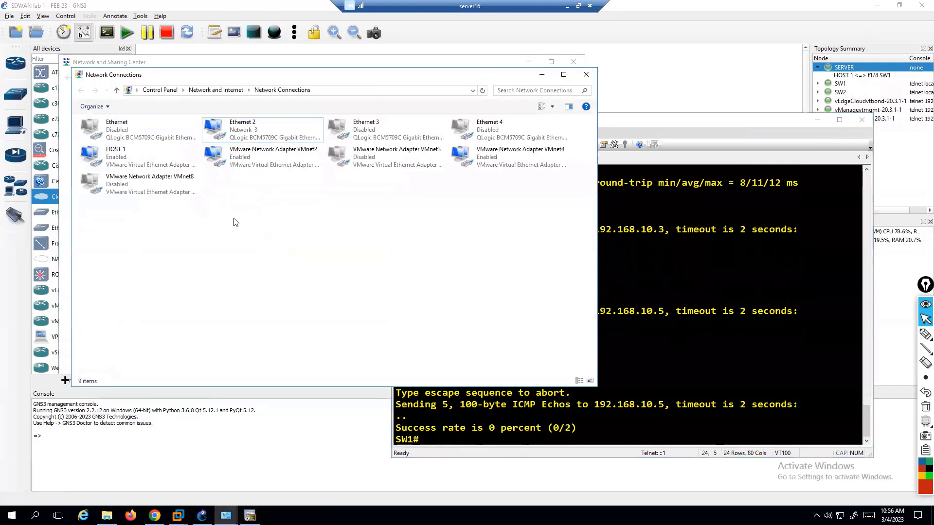
left_click(135, 154)
right_click(134, 152)
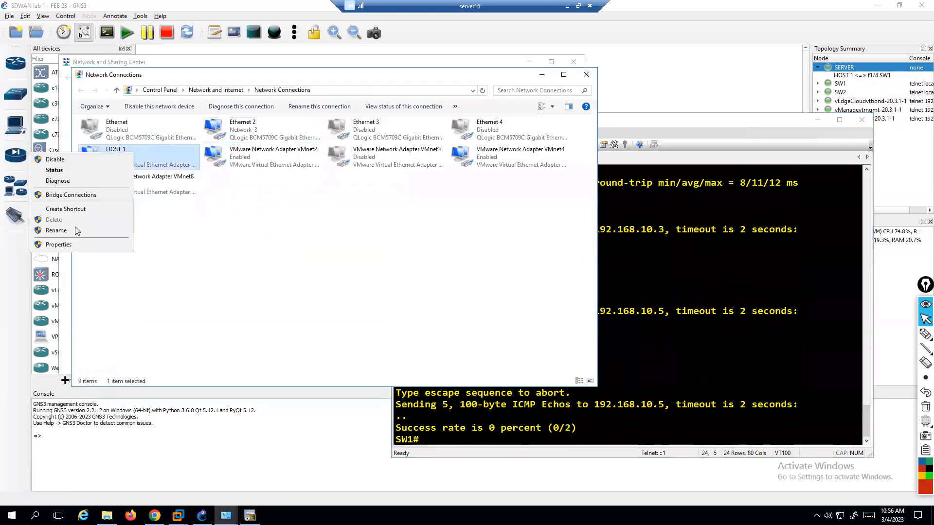
left_click(75, 246)
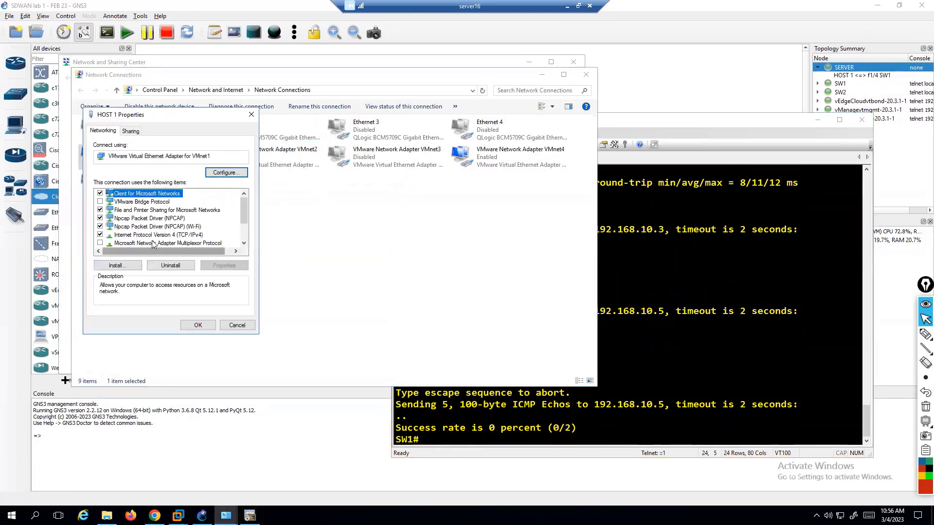
left_click(179, 236)
double_click(180, 235)
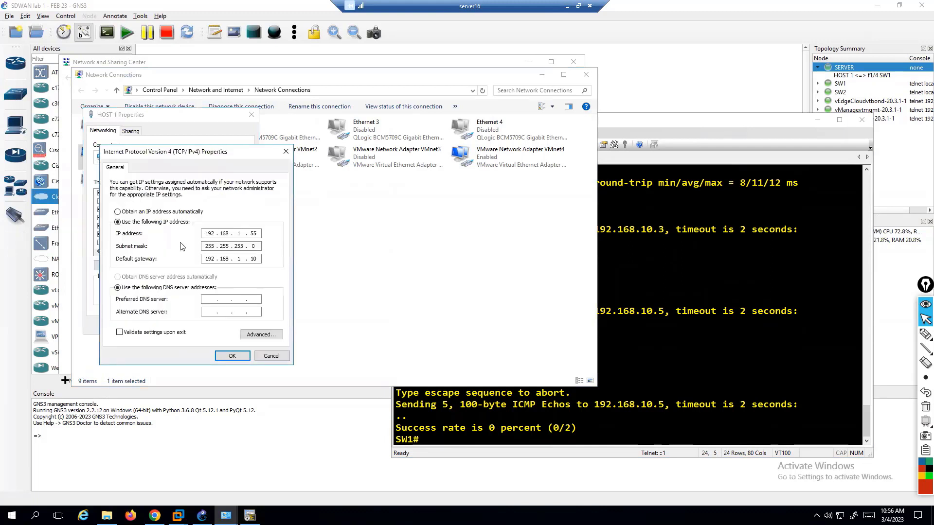
Set HOST 1's static IPv4 to 192.168.10.6 with mask 255.255.255.0 and save.
left_click(134, 214)
left_click(136, 222)
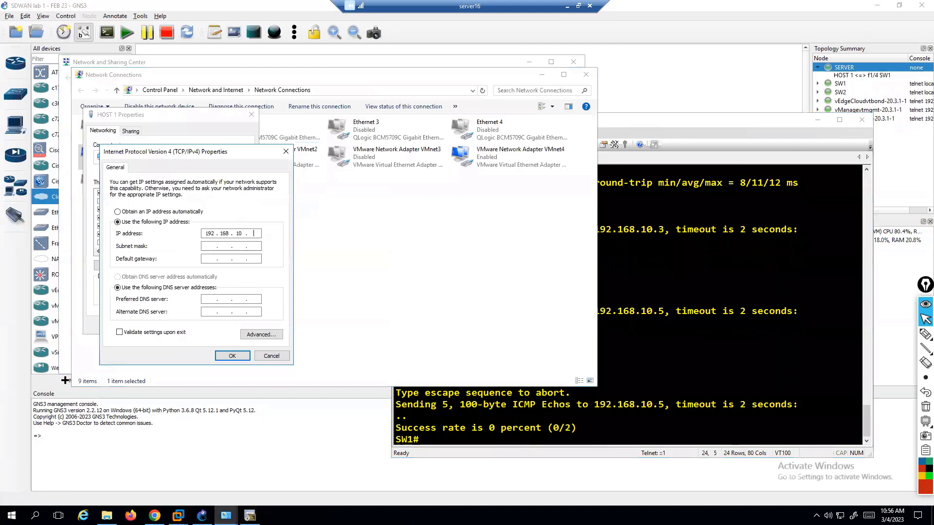
type("6")
key("Tab")
left_click(234, 359)
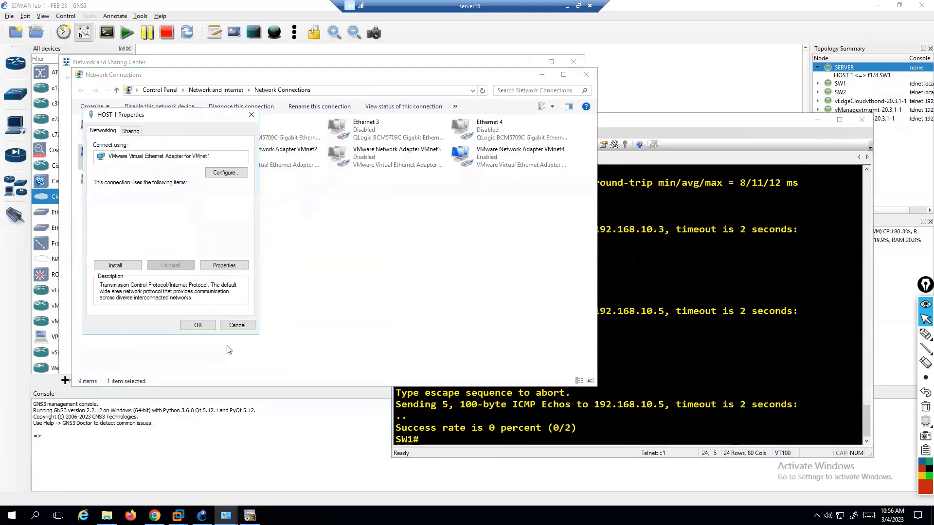
left_click(202, 323)
left_click(237, 271)
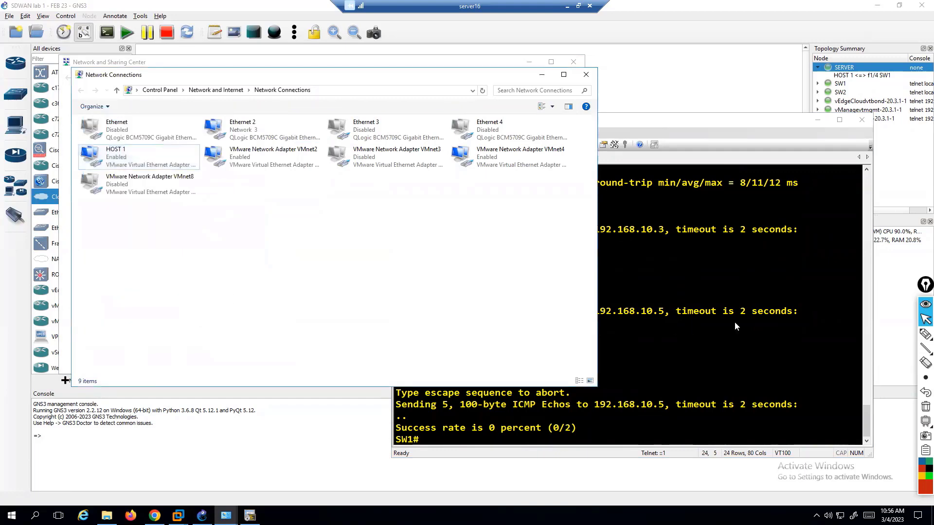
left_click(647, 367)
Rerun the ping to 192.168.10.5 from SW1 and abort it when it fails.
key("Return")
key("Up")
key("Return")
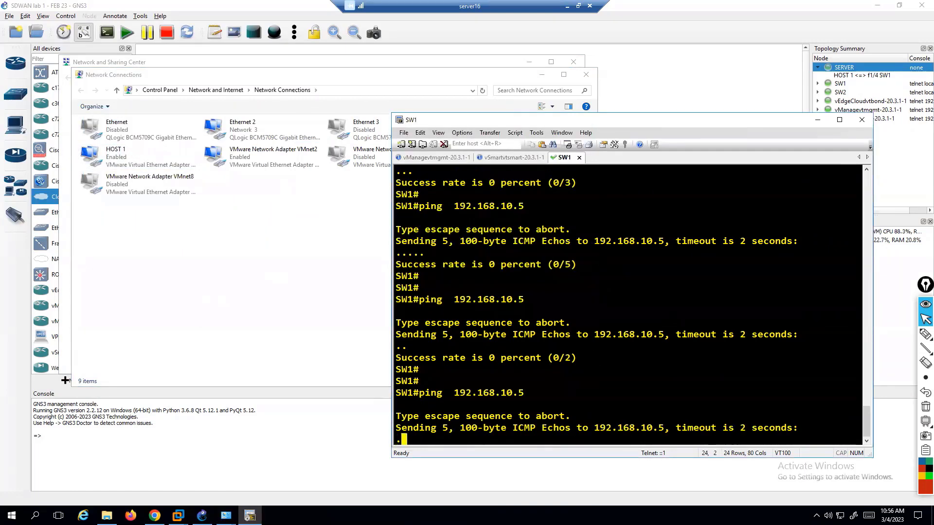
key("ctrl+shift+6")
Ping 192.168.10.6 from SW1 twice, getting 80 then 100 percent success.
key("Up")
key("BackSpace")
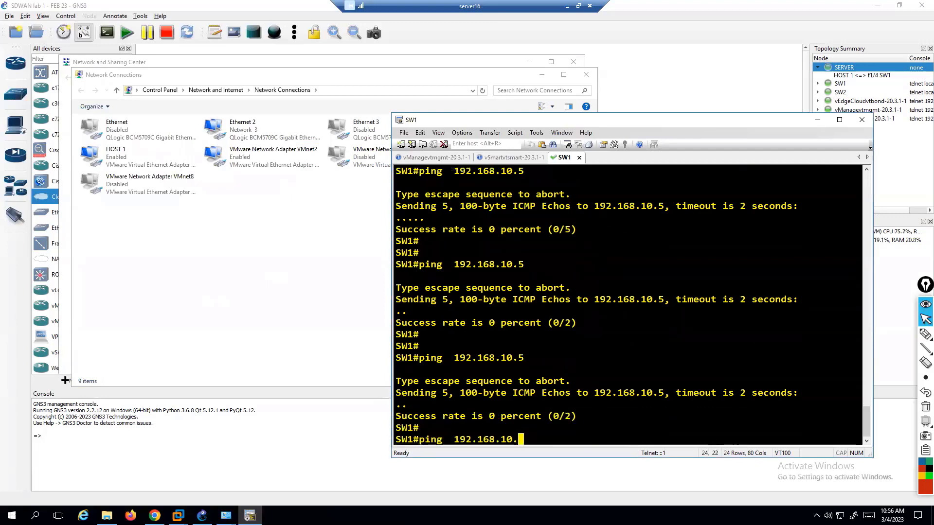
type("6")
key("Return")
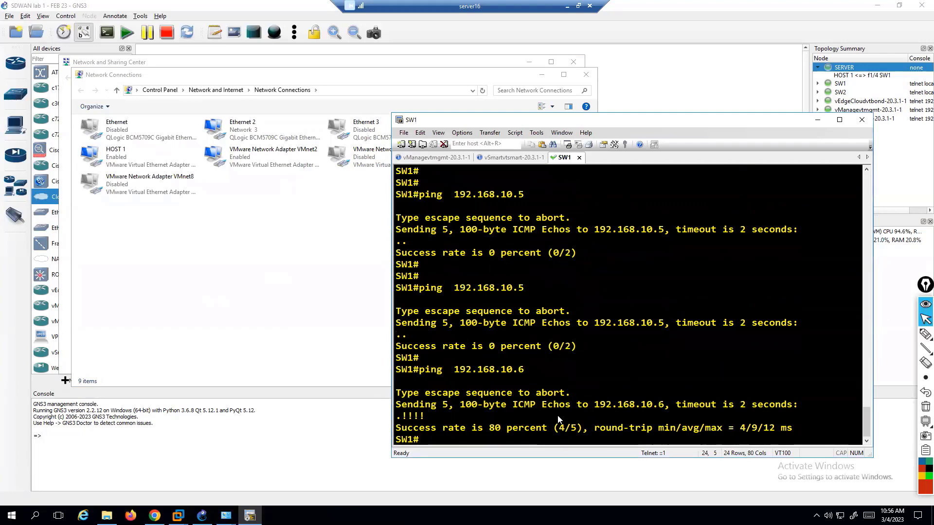
key("Return")
key("Return")
key("Up")
key("Return")
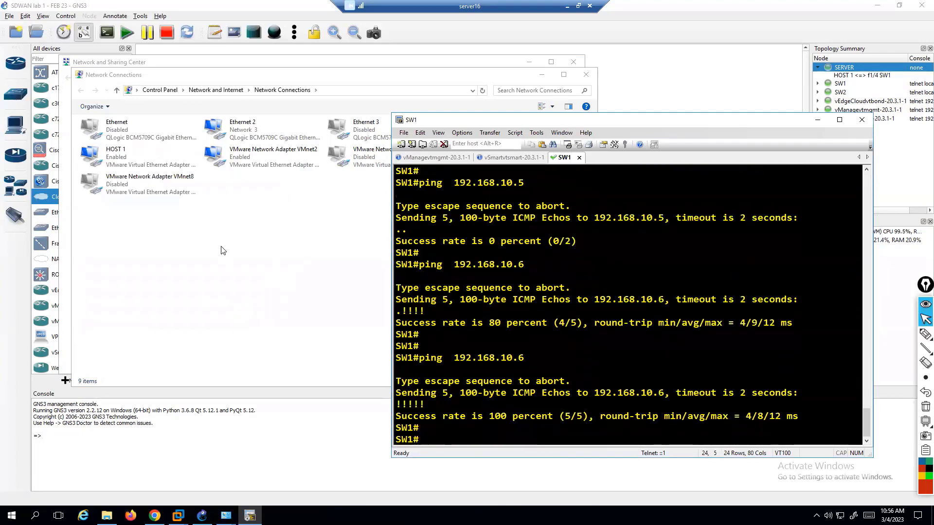
Check HOST 1's connection details, confirming its IPv4 address is 192.168.10.6.
left_click(261, 248)
left_click(130, 164)
right_click(130, 164)
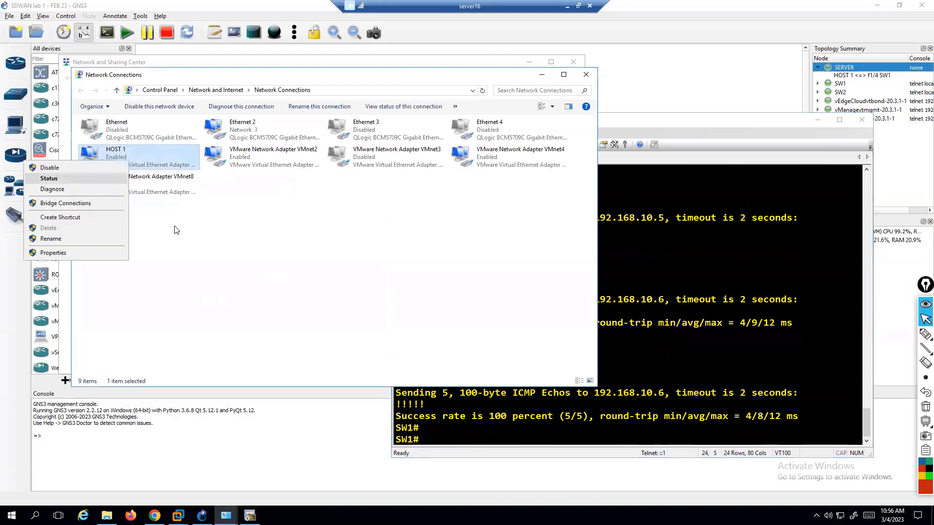
left_click(179, 238)
right_click(147, 166)
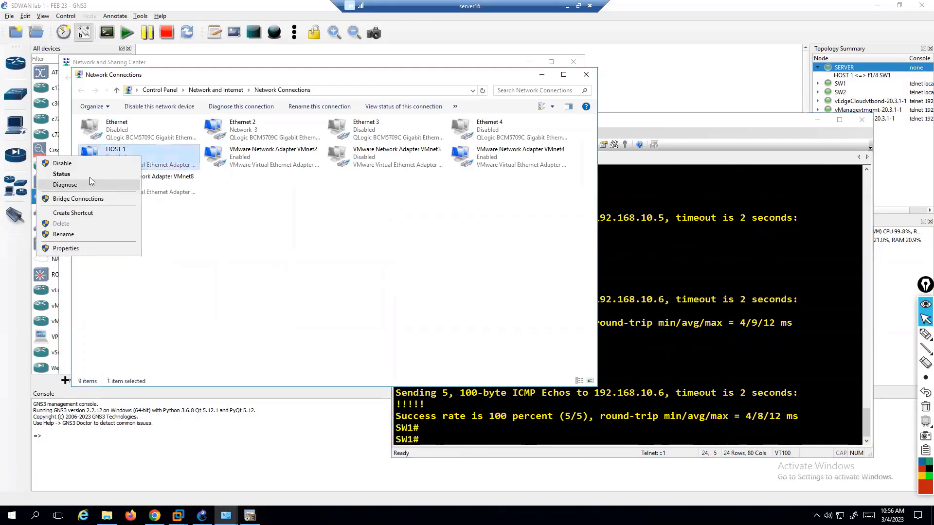
left_click(87, 175)
left_click(414, 253)
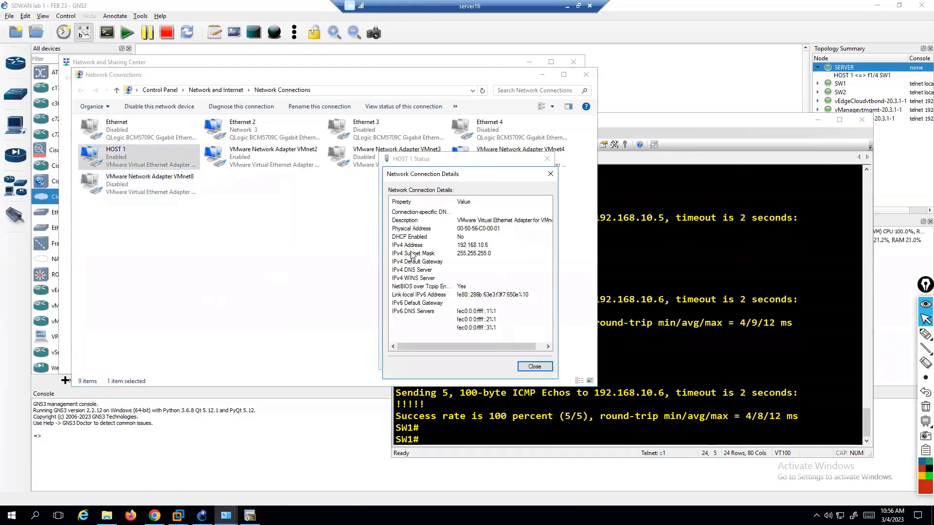
left_click(474, 245)
left_click(550, 173)
left_click(547, 158)
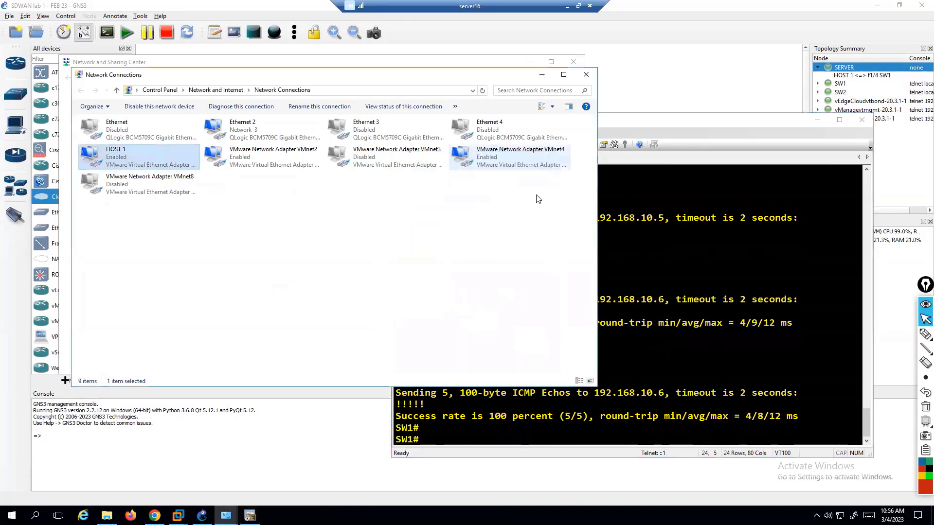
key("alt+Tab")
key("alt+Tab")
Change HOST 1's IPv4 address to 192.168.10.5 and save the adapter properties.
right_click(146, 155)
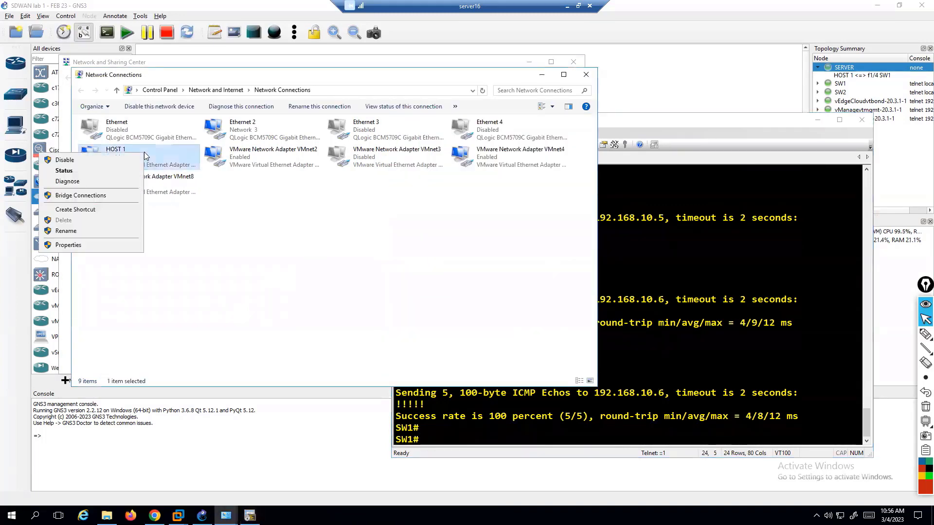
left_click(76, 244)
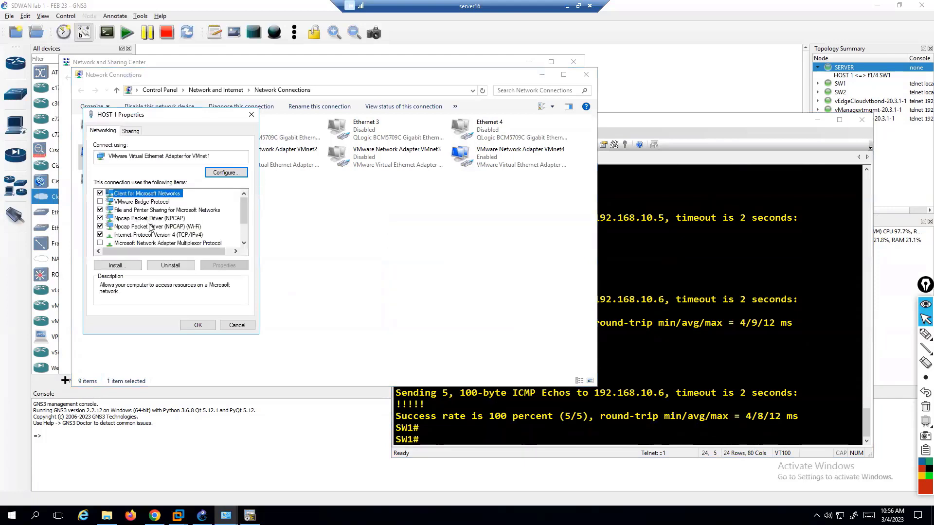
double_click(182, 235)
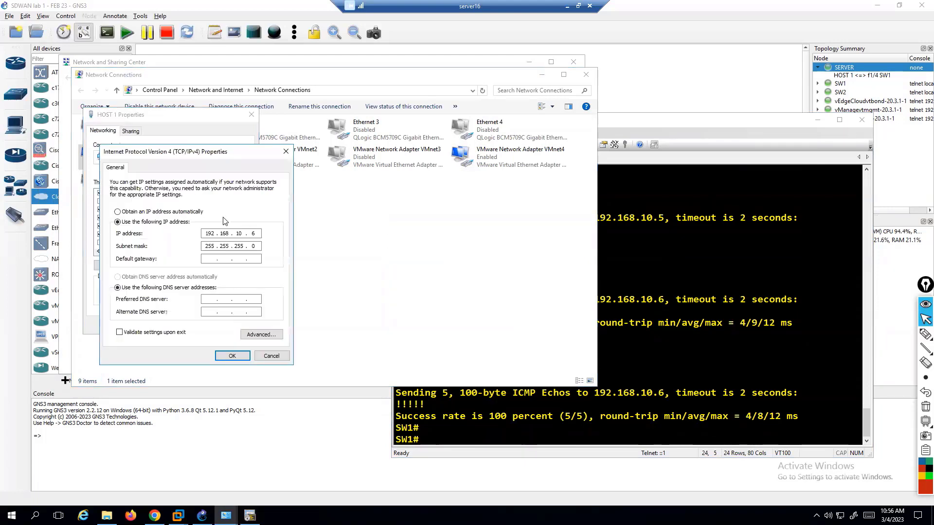
type("5")
key("Tab")
left_click(232, 358)
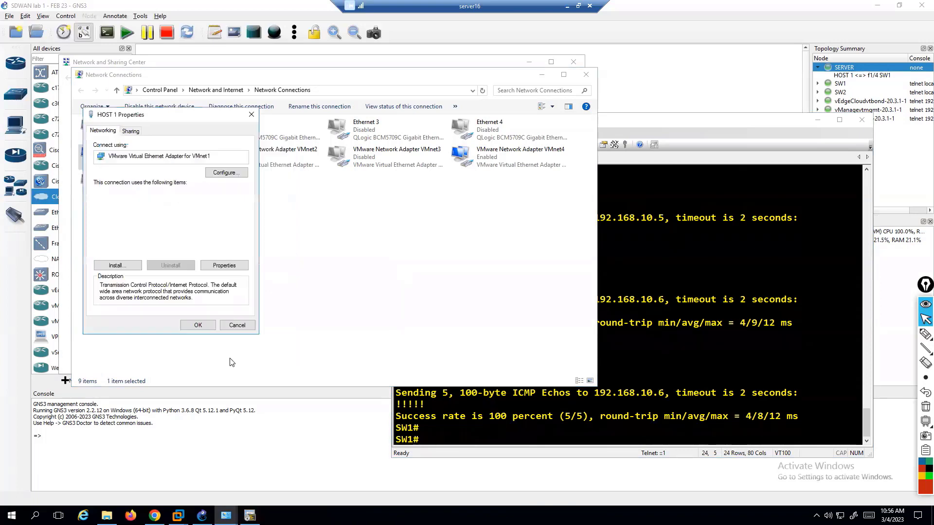
left_click(195, 326)
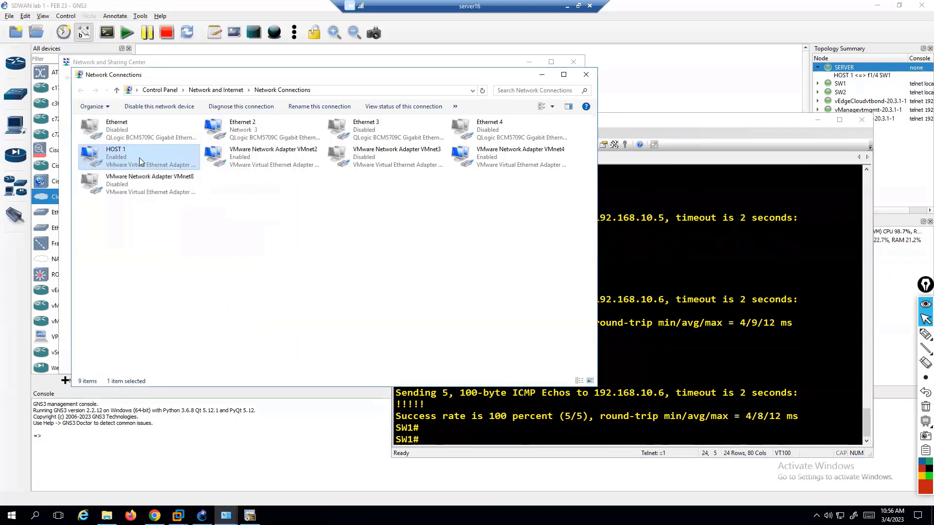
Rerun the ping to 192.168.10.6 from SW1 and stop it when it fails.
left_click(604, 304)
key("Return")
key("Return")
key("Up")
key("Return")
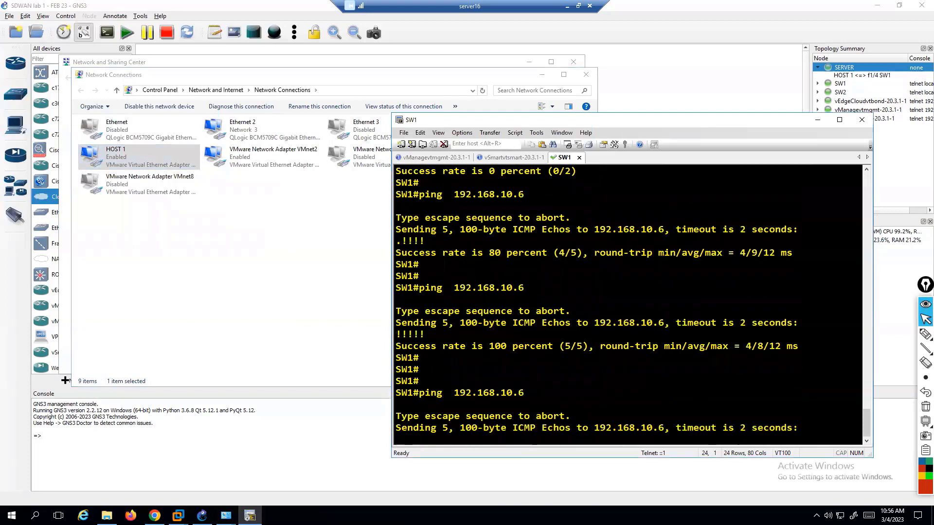
key("ctrl+shift+6")
Ping 192.168.10.5 from SW1 twice, reaching 100 percent success, and highlight the address.
key("Return")
key("Up")
type("5")
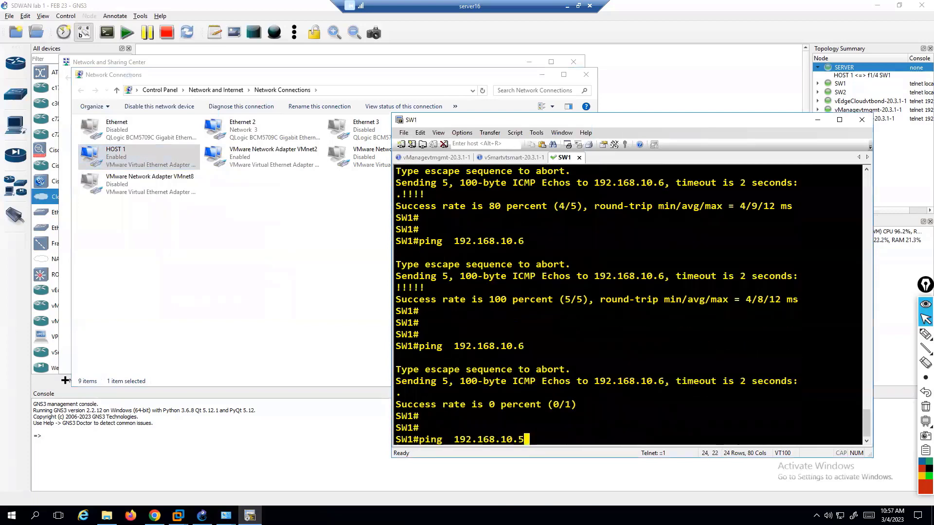
key("Return")
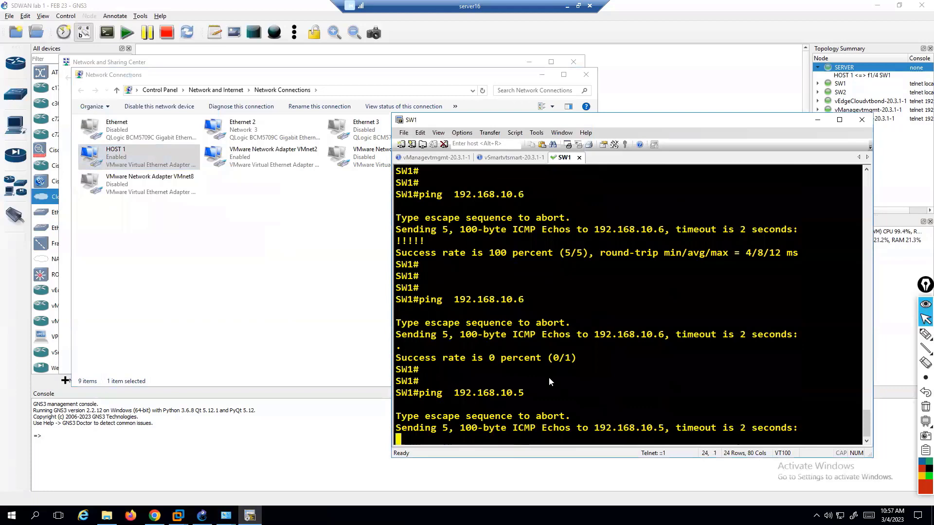
key("Return")
key("Up")
key("Return")
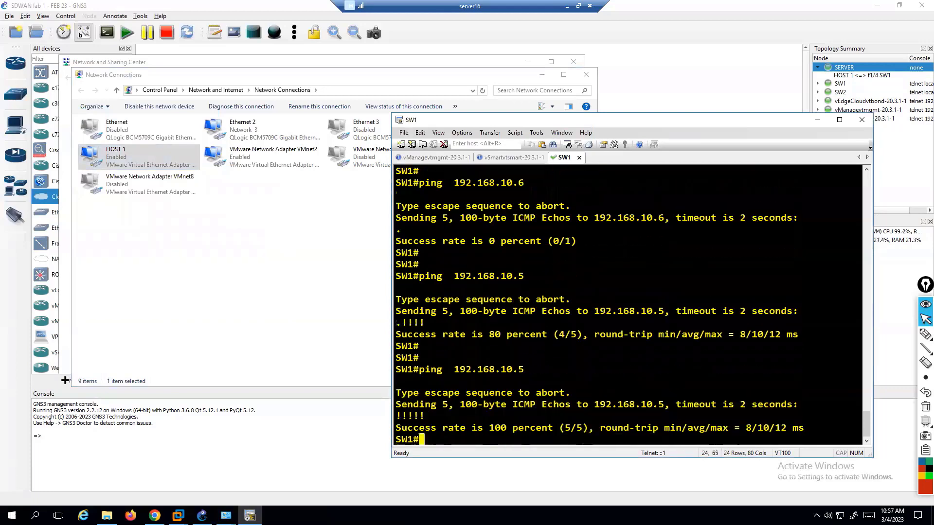
left_click_drag(448, 369, 536, 370)
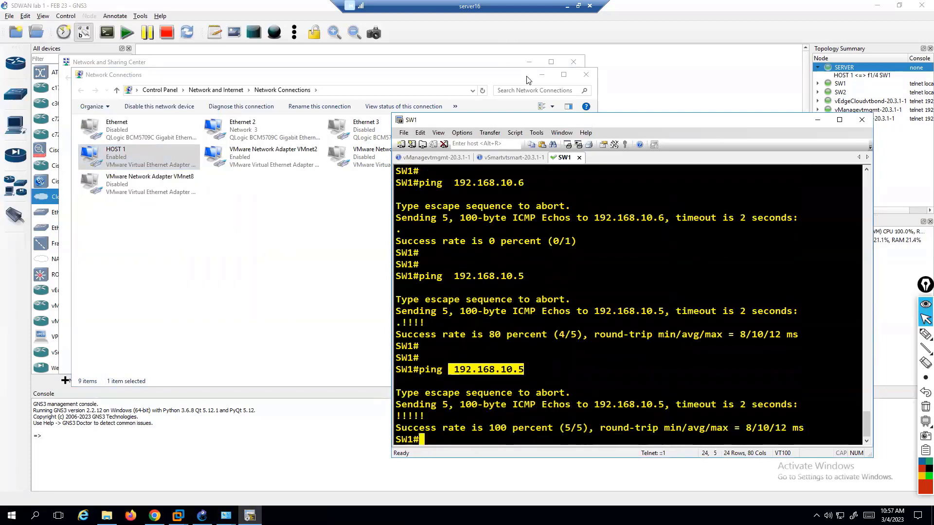
Minimize Network Connections and Network and Sharing Center to reveal the GNS3 topology.
left_click(542, 74)
left_click(530, 61)
left_click(491, 207)
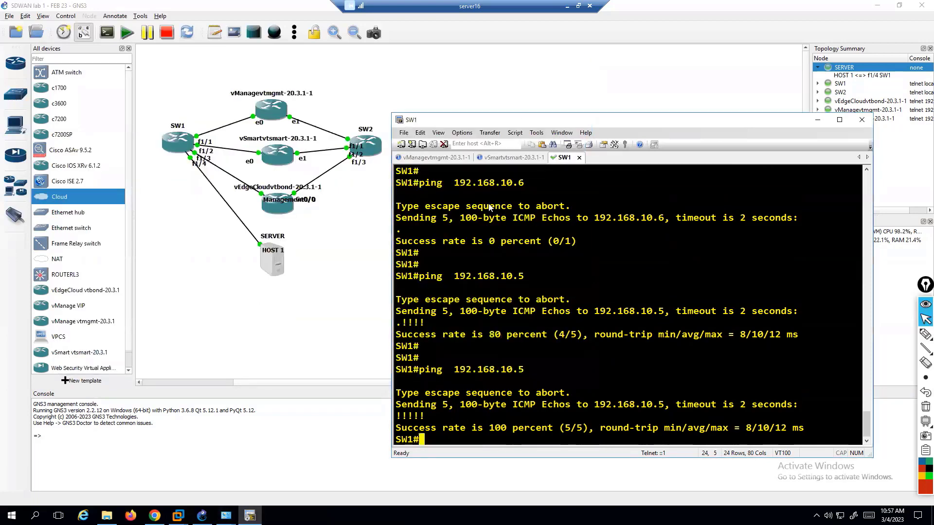
Open the IPv4 properties of VMware Network Adapter VMnet2 in Network Connections.
right_click(840, 516)
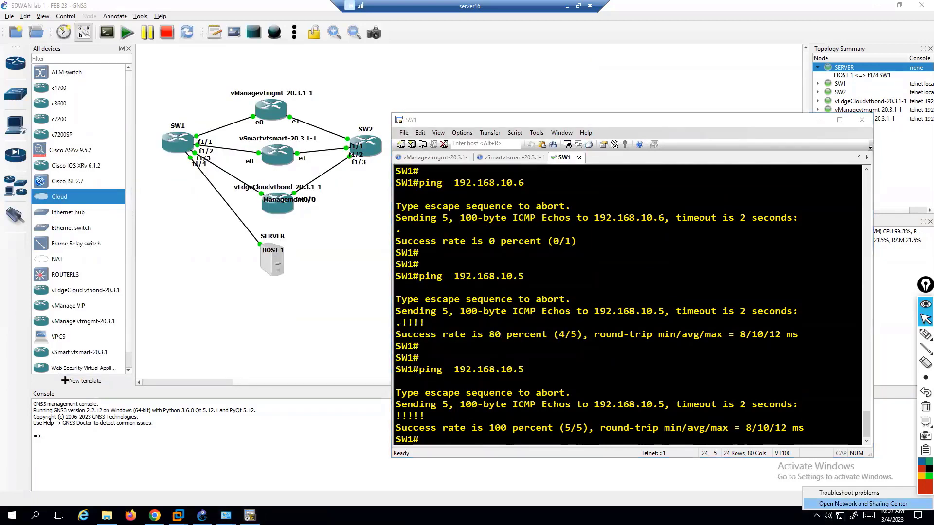
left_click(863, 503)
left_click(104, 115)
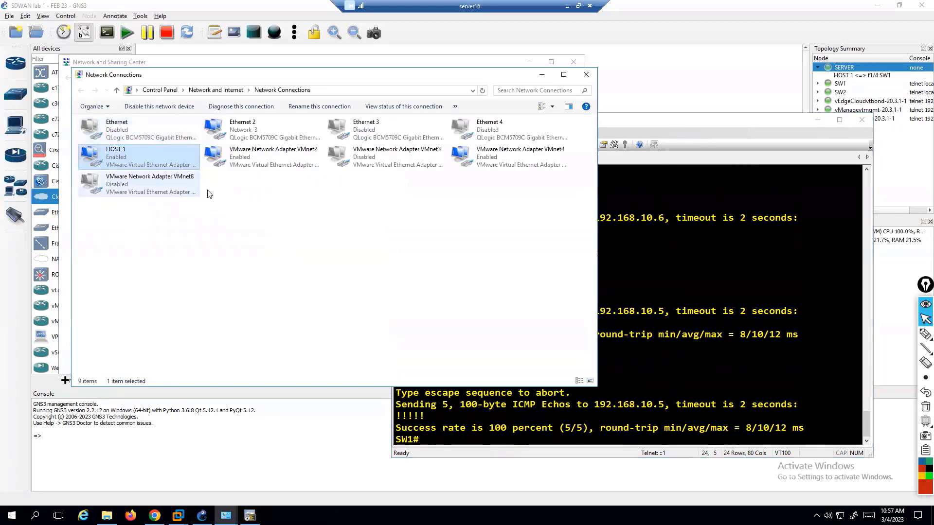
right_click(236, 168)
left_click(160, 257)
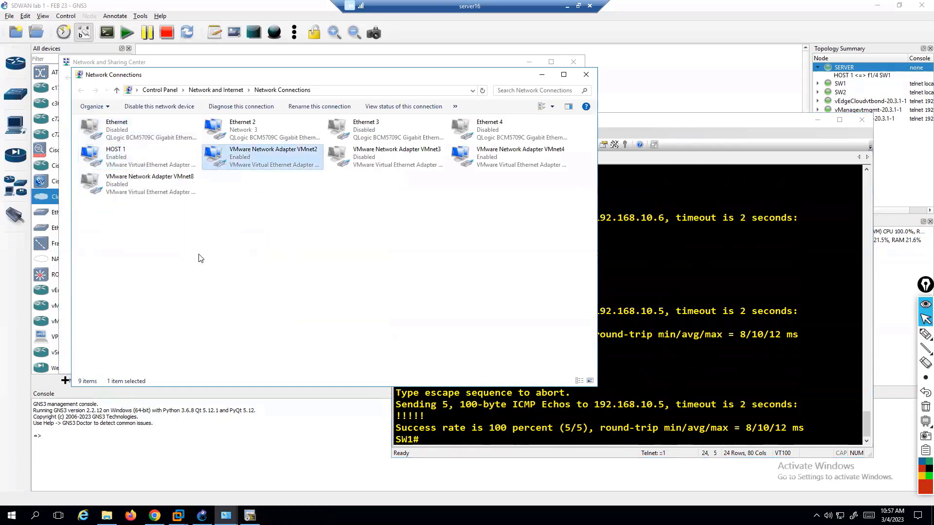
double_click(171, 235)
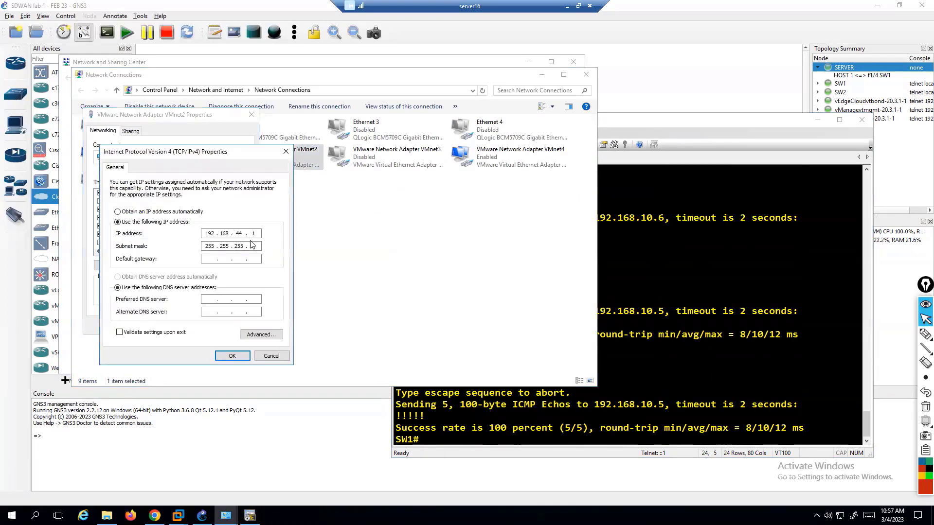
Set VMnet2's static IPv4 to 192.168.100.5 with mask 255.255.255.0 and save.
left_click(170, 212)
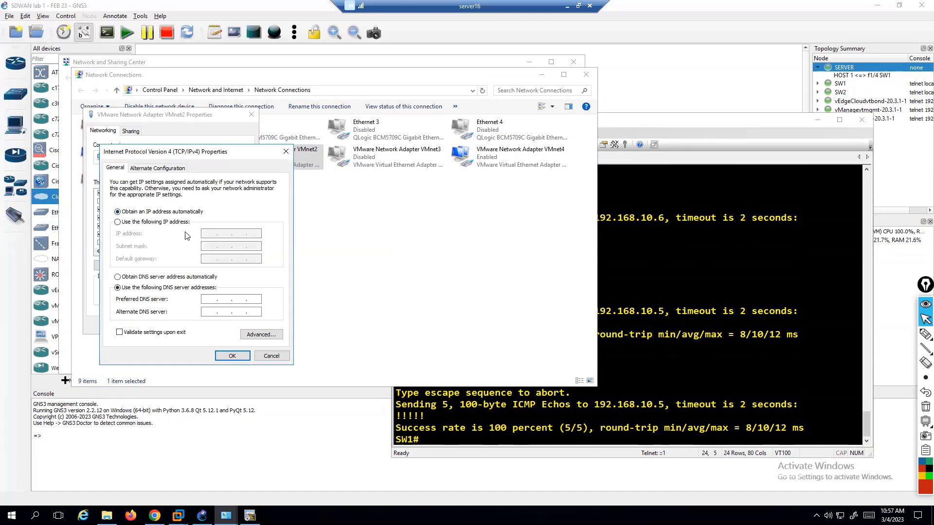
left_click(162, 222)
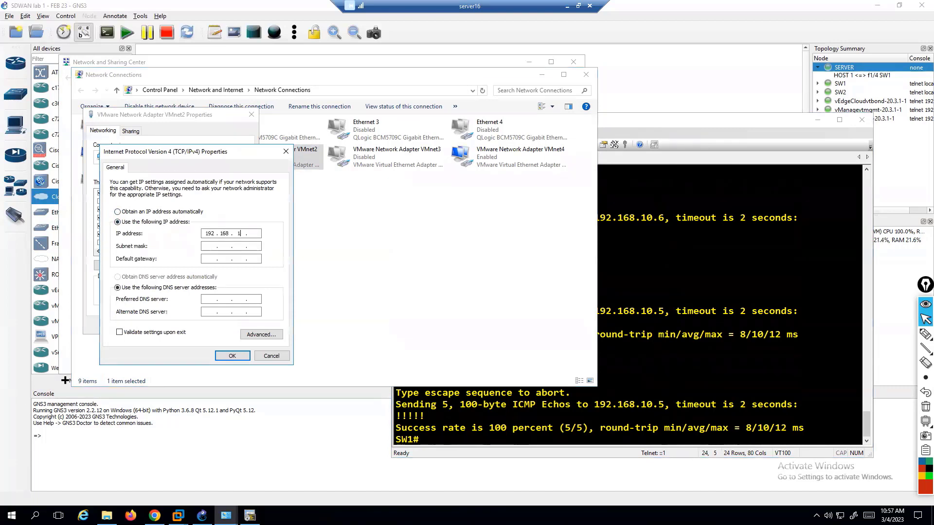
key("Tab")
left_click(225, 357)
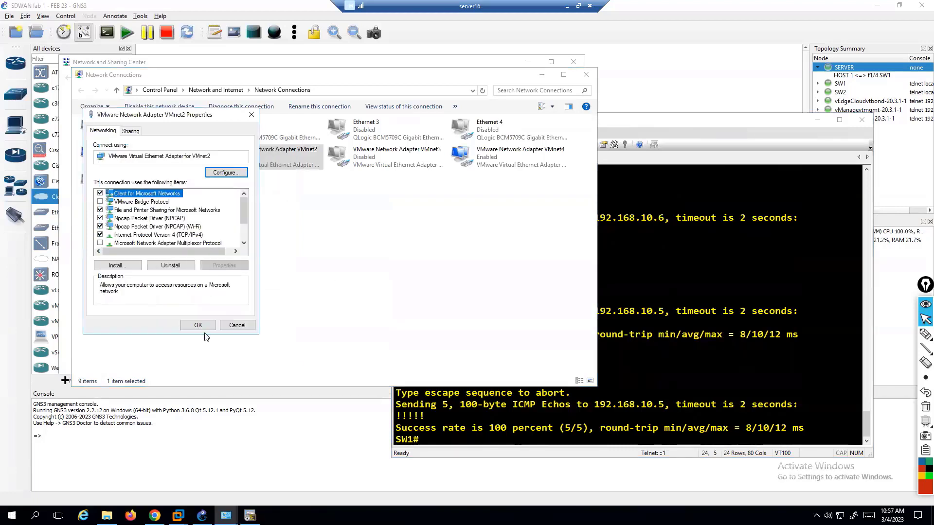
left_click(203, 327)
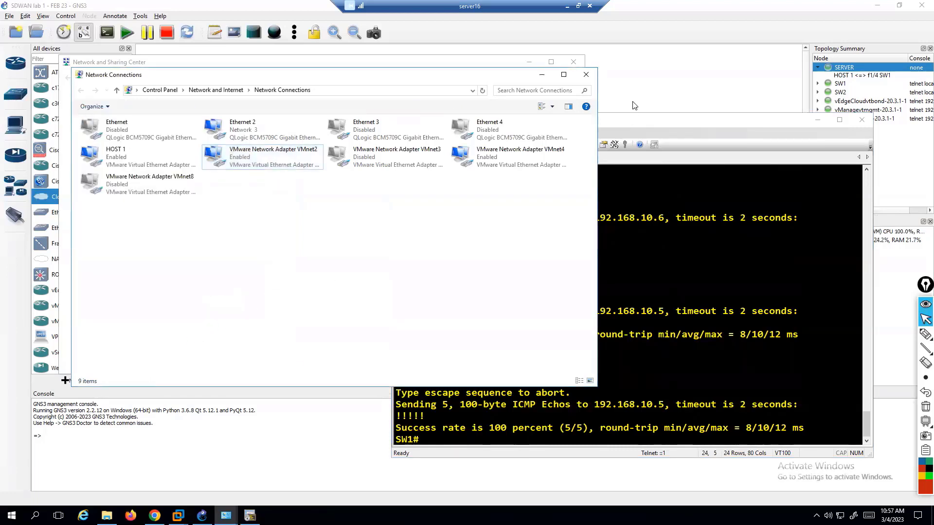
left_click(633, 103)
left_click(925, 334)
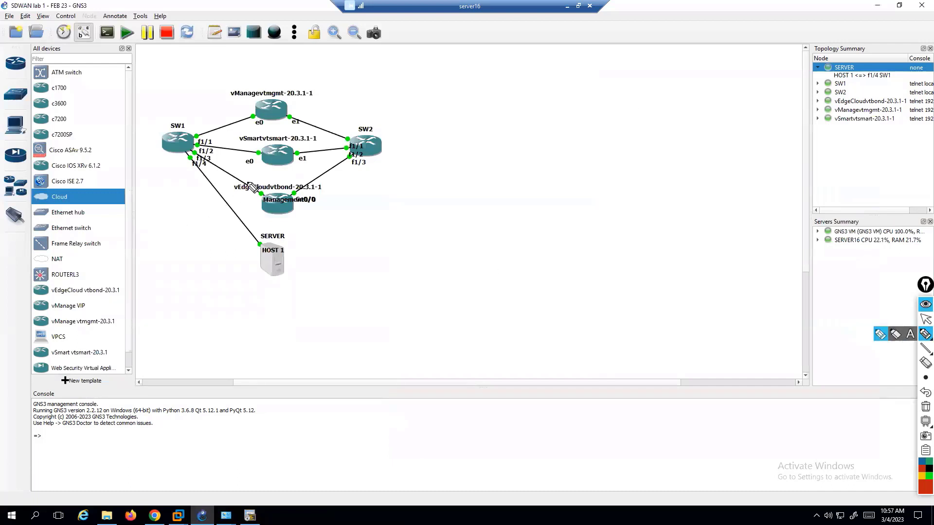
Draw a red X over the SW1–vEdge link, then erase it.
left_click_drag(247, 175, 255, 195)
mouse_move(253, 174)
left_mouse_down()
mouse_move(243, 195)
mouse_move(254, 195)
mouse_move(241, 195)
left_mouse_up()
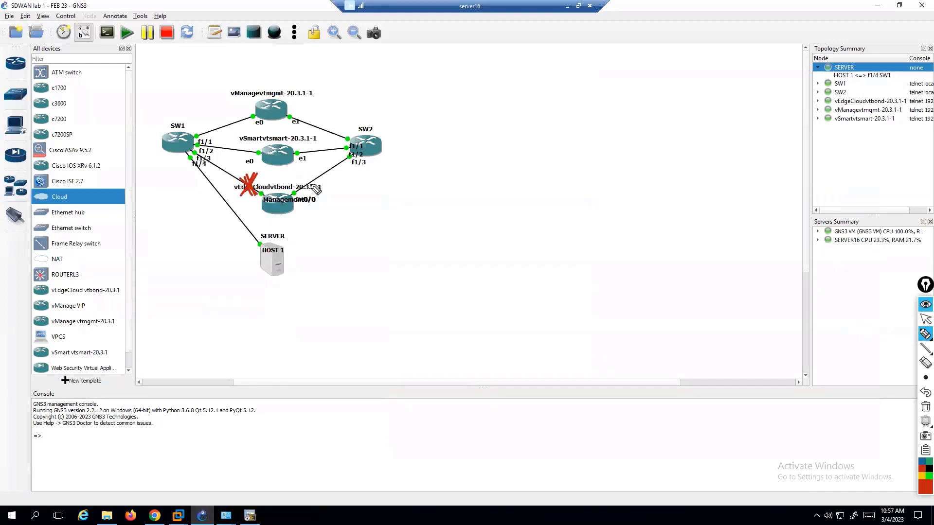
key("Escape")
Link the SERVER's VMware Network Adapter VMnet2 to SW2 port FastEthernet1/4.
left_click(21, 222)
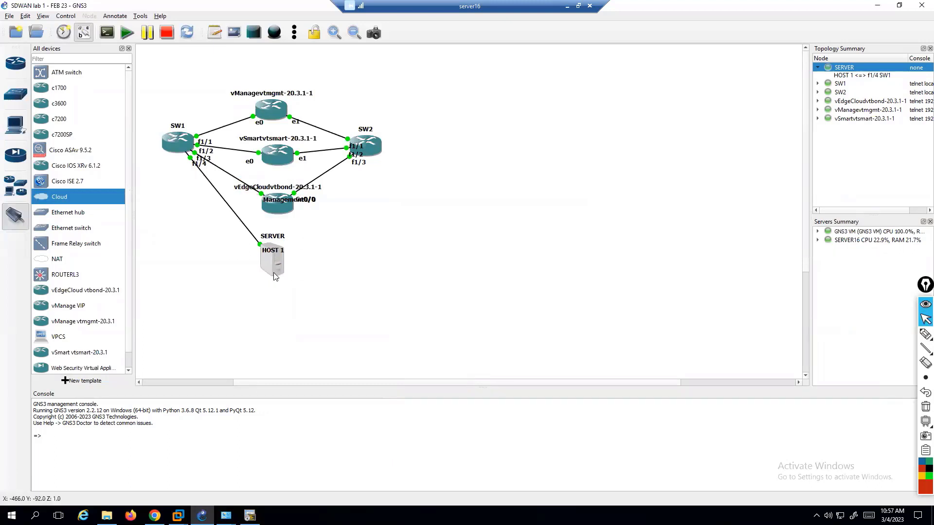
left_click(274, 272)
left_click(314, 300)
left_click(370, 147)
left_click(419, 220)
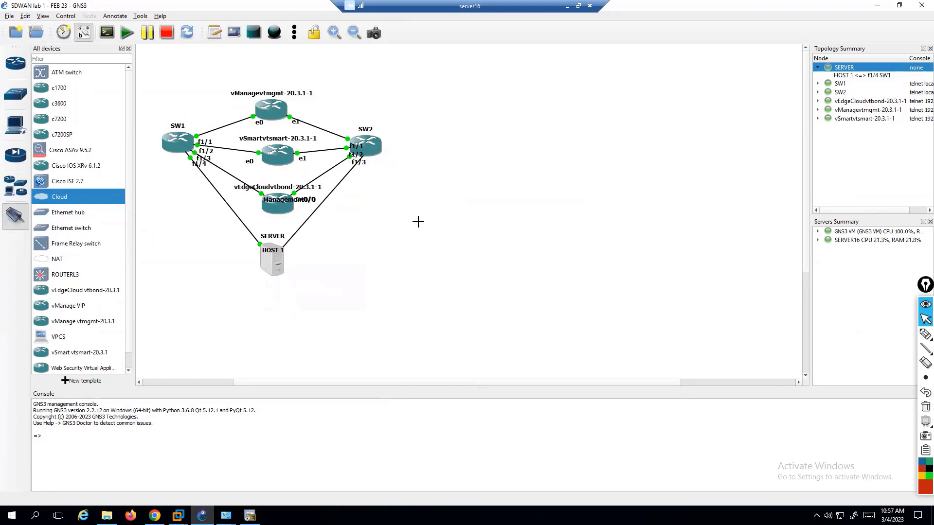
Open the SW2 console from the switch's context menu.
left_click(372, 144)
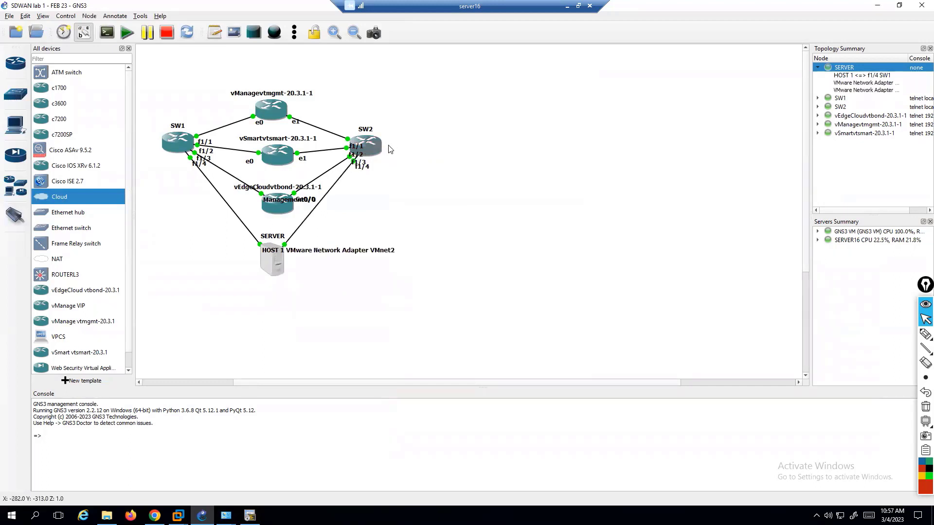
right_click(371, 149)
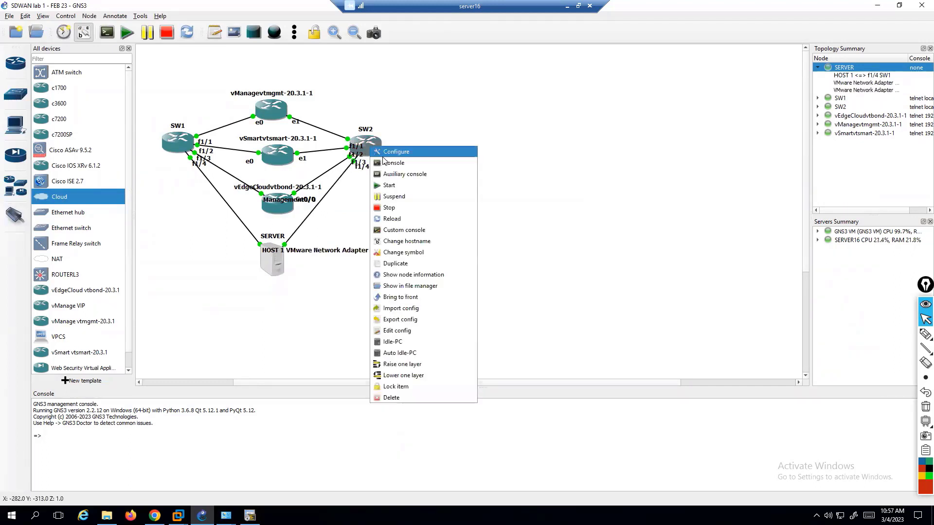
left_click(386, 163)
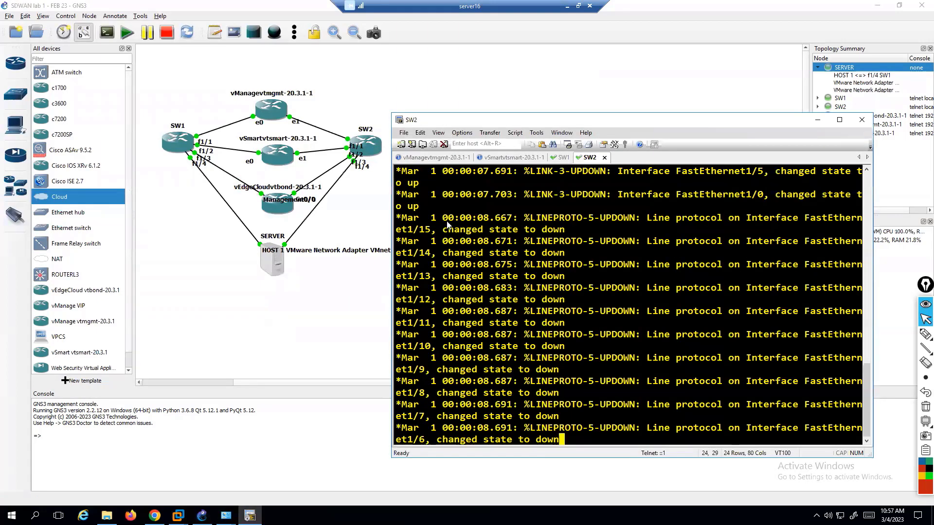
On SW2's console, enter privileged mode and global configuration mode with conf t.
key("Return")
type("e")
key("Return")
type("en")
key("Return")
type("c")
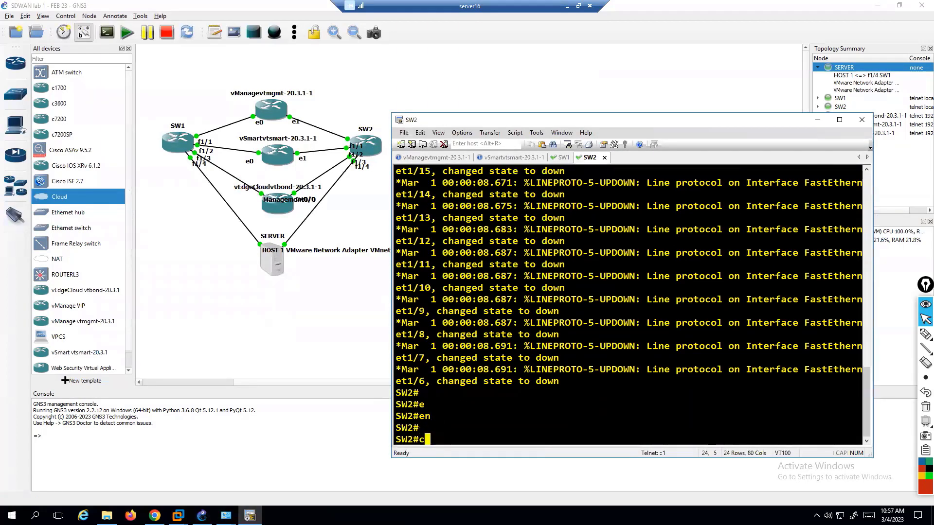
type("on t")
key("Return")
key("Return")
type("conf t")
Enter interface VLAN 1 and assign it 192.168.100.10 255.255.255.0.
key("Return")
type("vl")
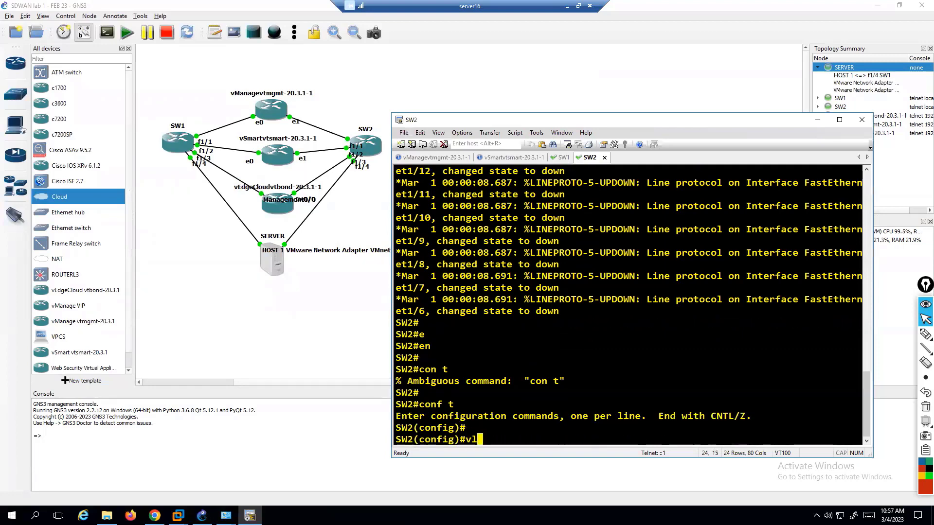
type("an 1")
key("Return")
type("iont")
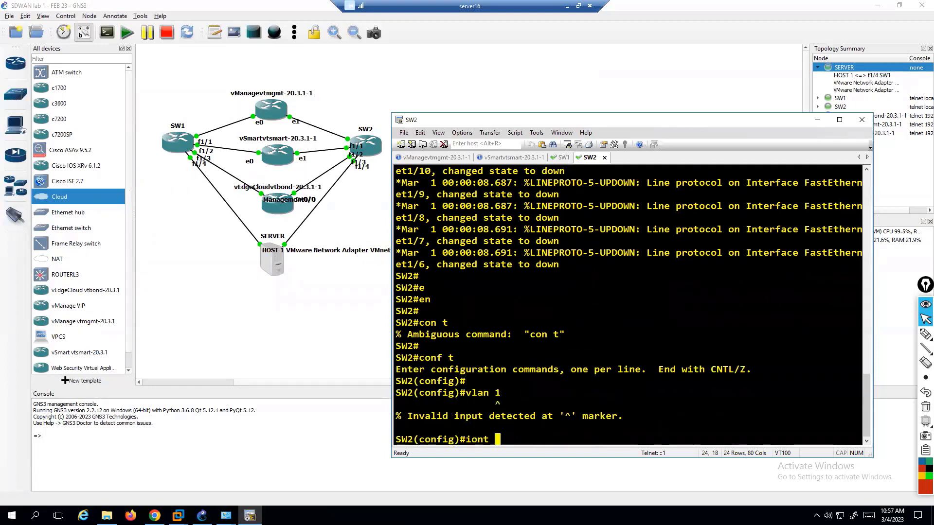
key("Return")
type("oint")
key("Return")
type("int vlan 1")
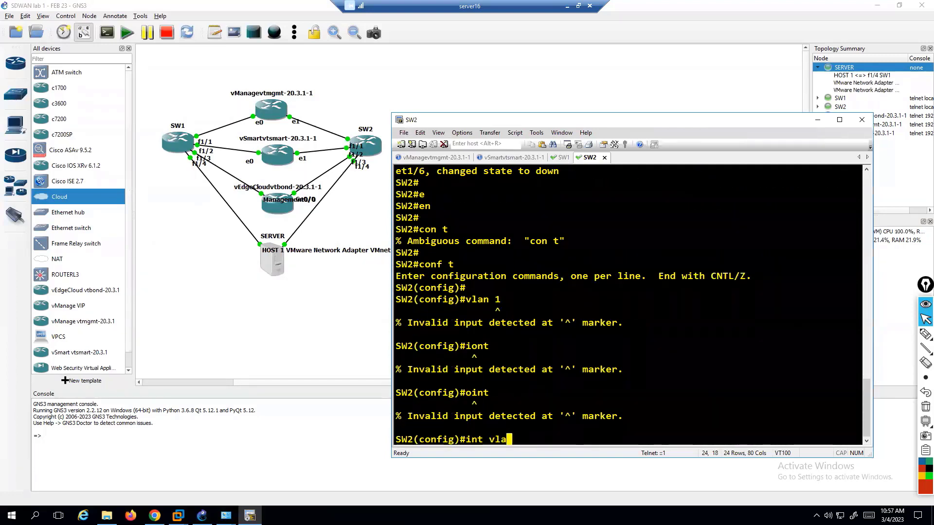
key("Return")
type("ip add")
key("Tab")
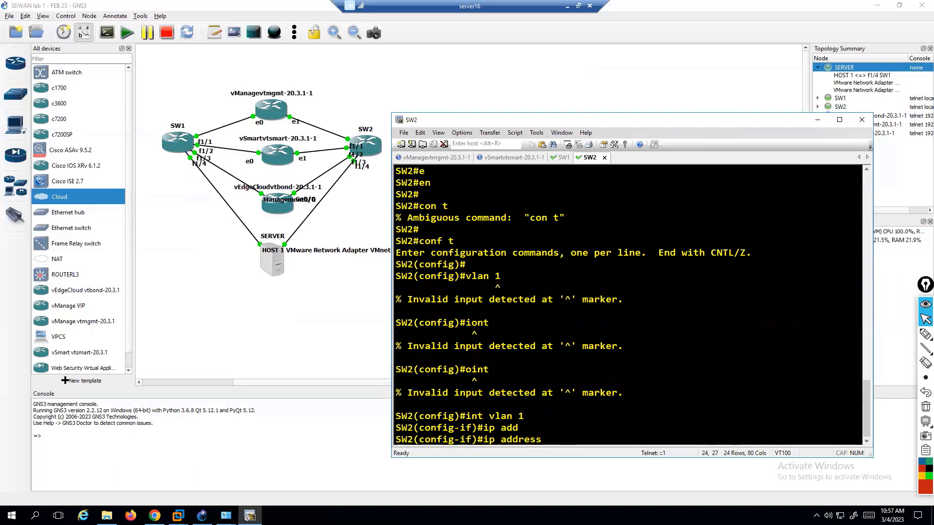
type("192.168.10.")
key("BackSpace")
type("0.1")
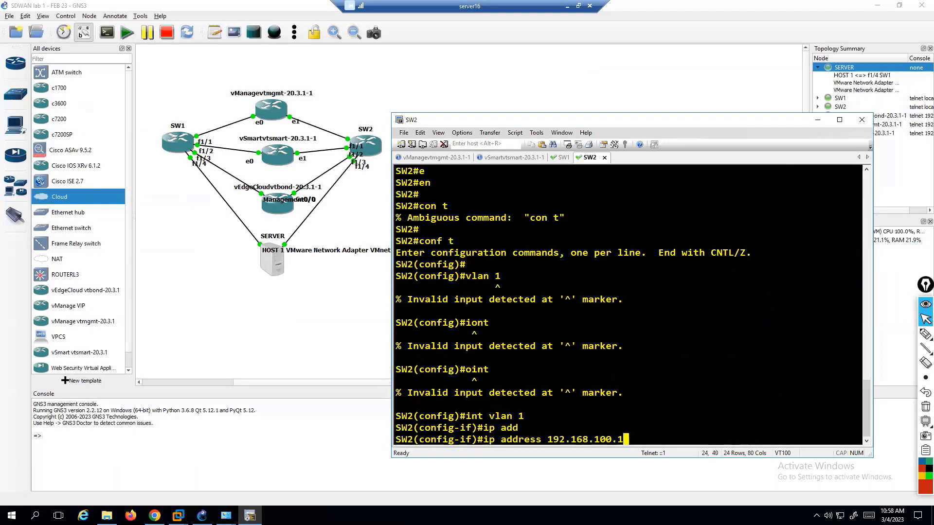
type("0 255.255.255.0")
key("Return")
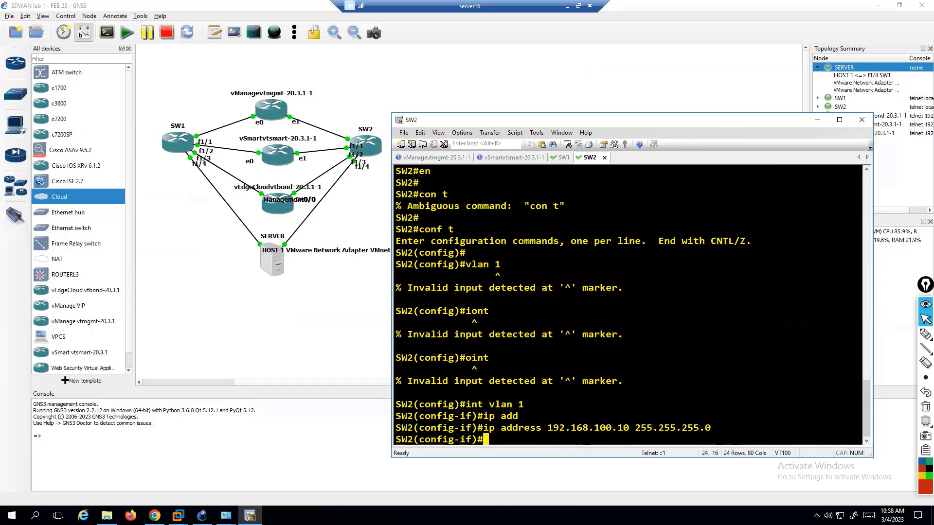
Enable VLAN 1 with no shutdown, then exit and end configuration mode.
type("m")
key("BackSpace")
type("no sh")
key("Tab")
key("Return")
key("Return")
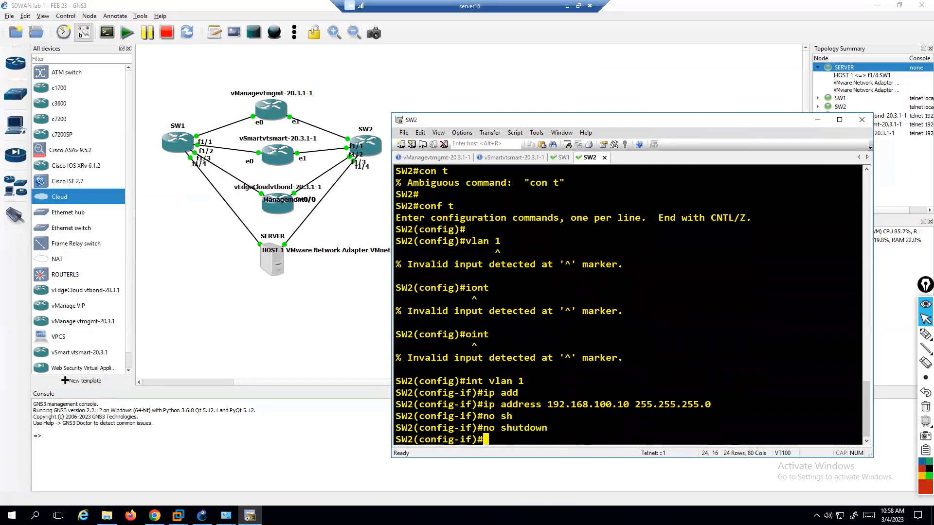
type("exit")
key("Return")
key("Return")
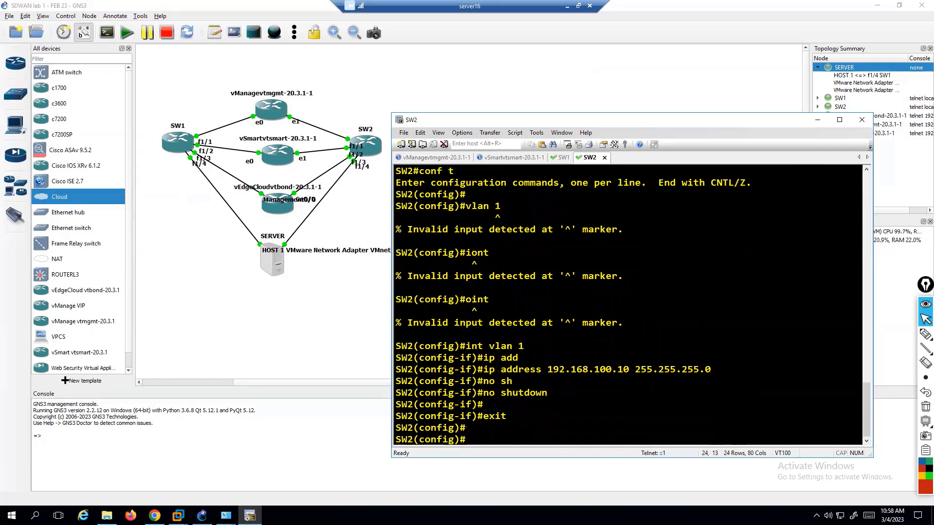
type("end")
key("Return")
key("Return")
Ping 192.168.100.1 from SW2.
type("opin")
key("BackSpace")
key("BackSpace")
key("BackSpace")
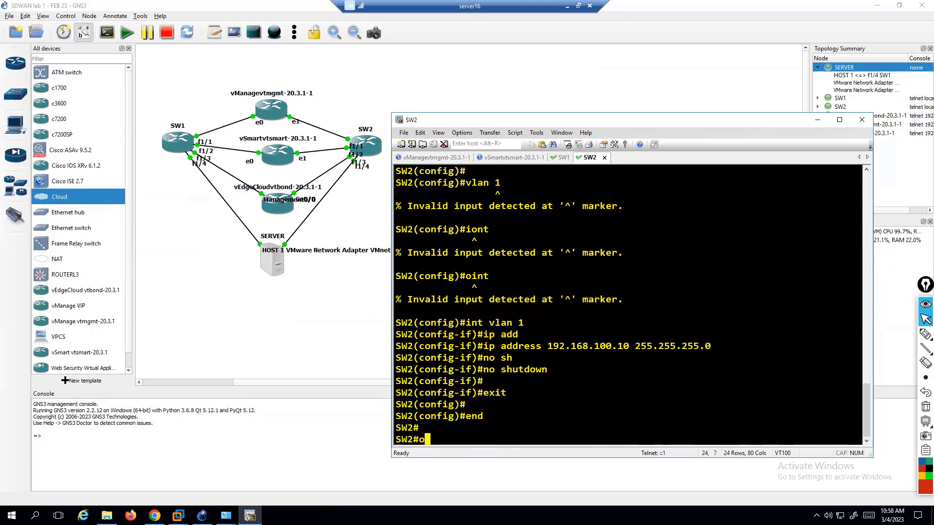
key("BackSpace")
type("ping")
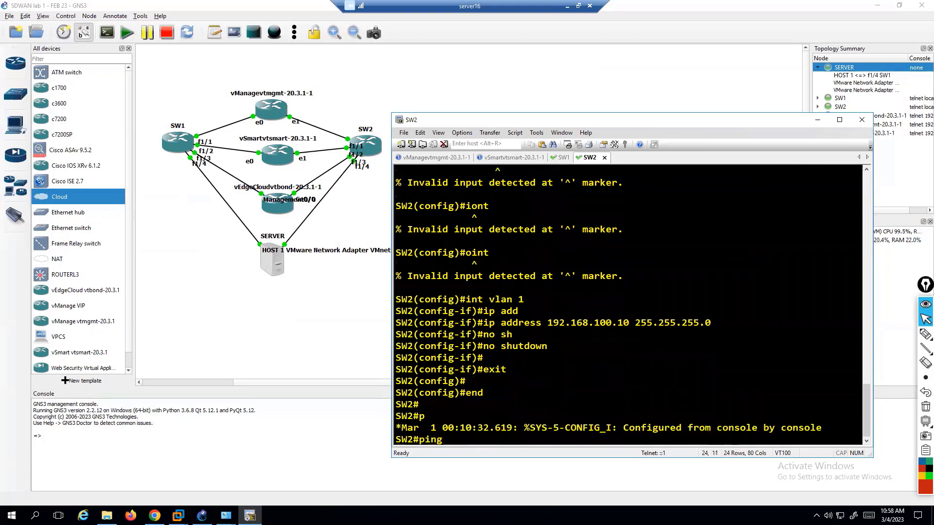
type("  12.168")
key("BackSpace")
key("BackSpace")
key("BackSpace")
key("BackSpace")
key("BackSpace")
key("BackSpace")
type("192.168.")
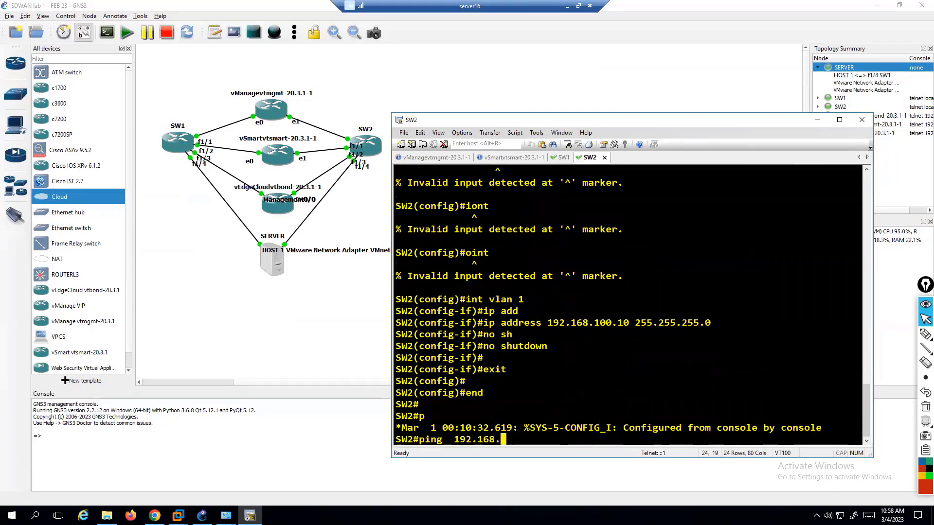
type("100.1")
key("Return")
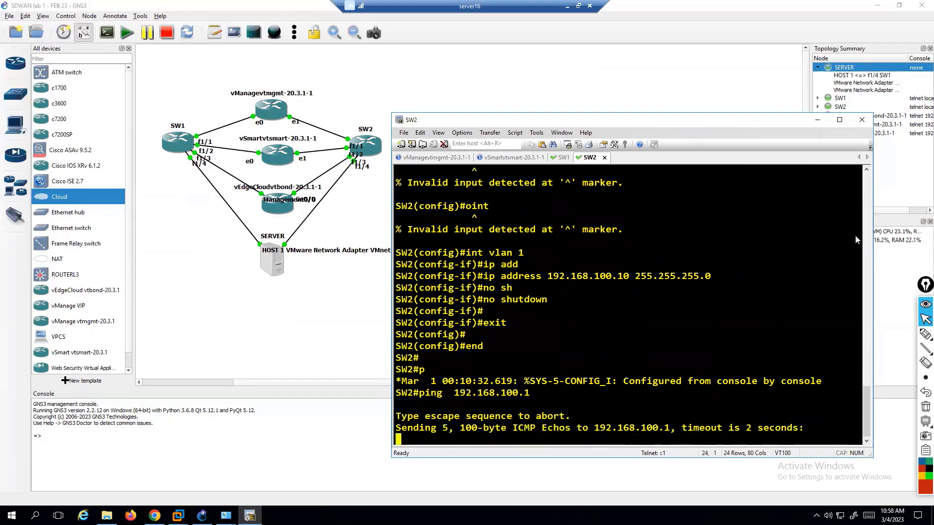
Back in SW2's console, recall the ping and ping 192.168.100.2.
left_click(914, 331)
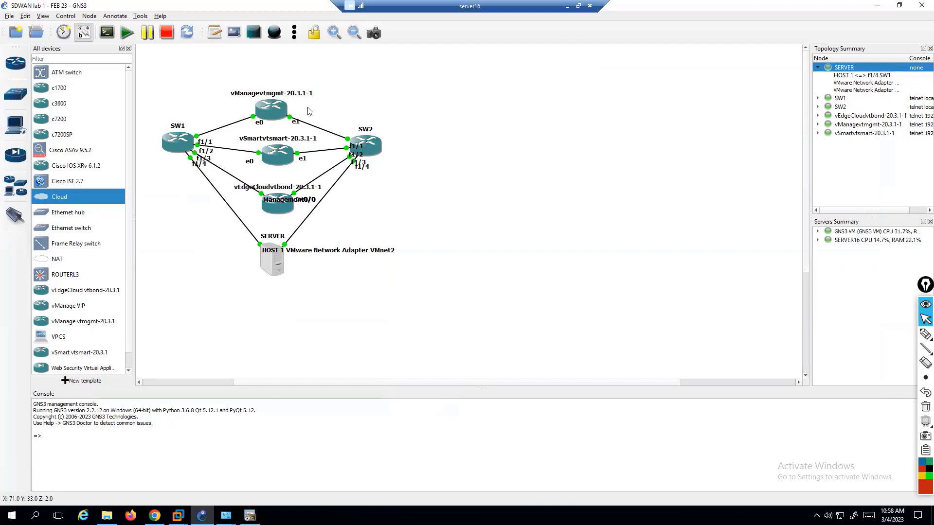
key("alt+Tab")
key("Return")
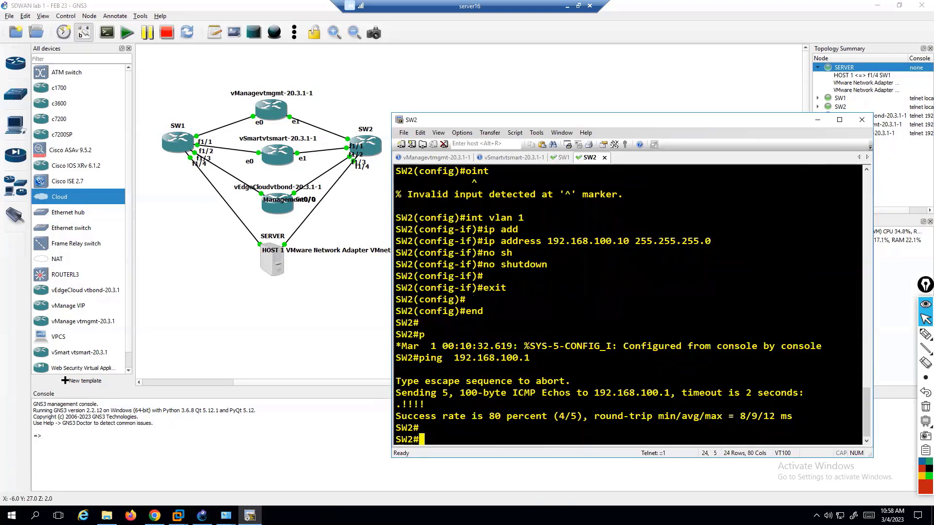
key("Return")
key("Up")
key("BackSpace")
type("2.168.100.2")
key("Return")
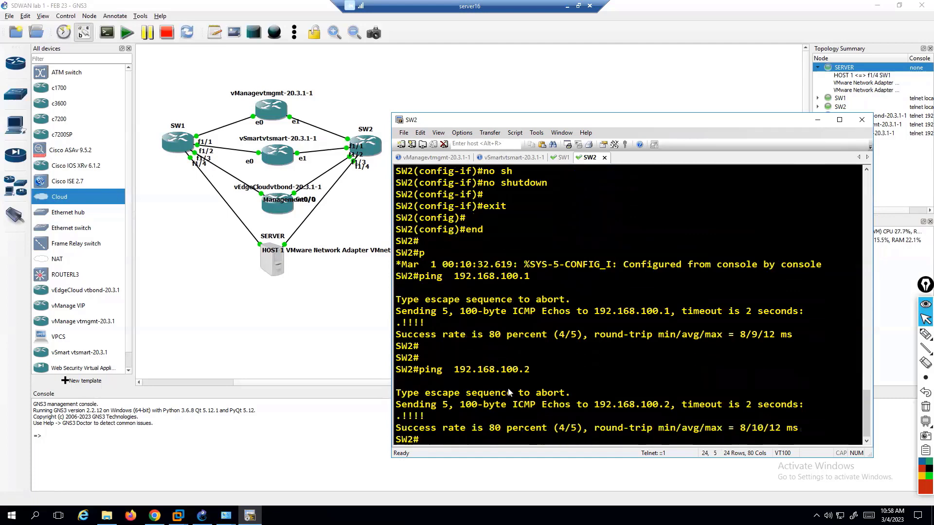
Ping 192.168.100.3 and 192.168.100.5 from SW2, highlighting the .5 result.
key("Up")
key("BackSpace")
key("BackSpace")
type("3")
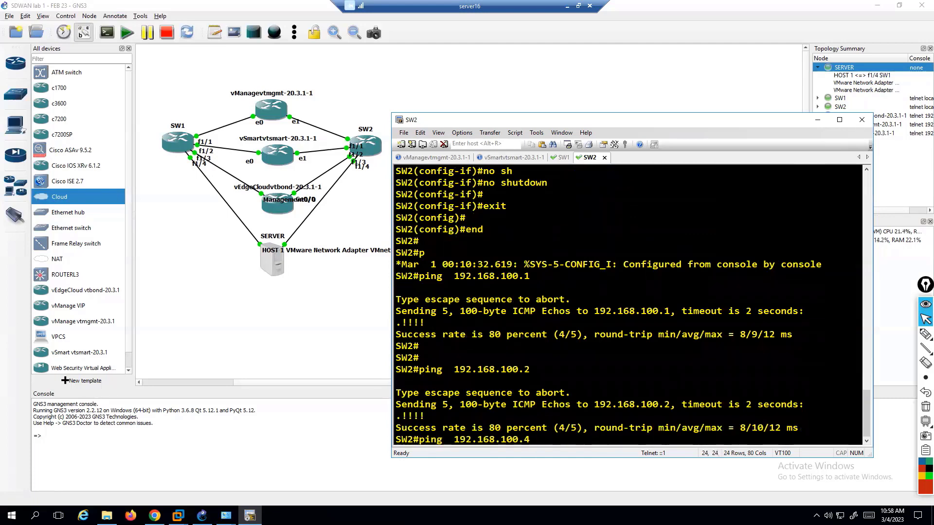
key("Return")
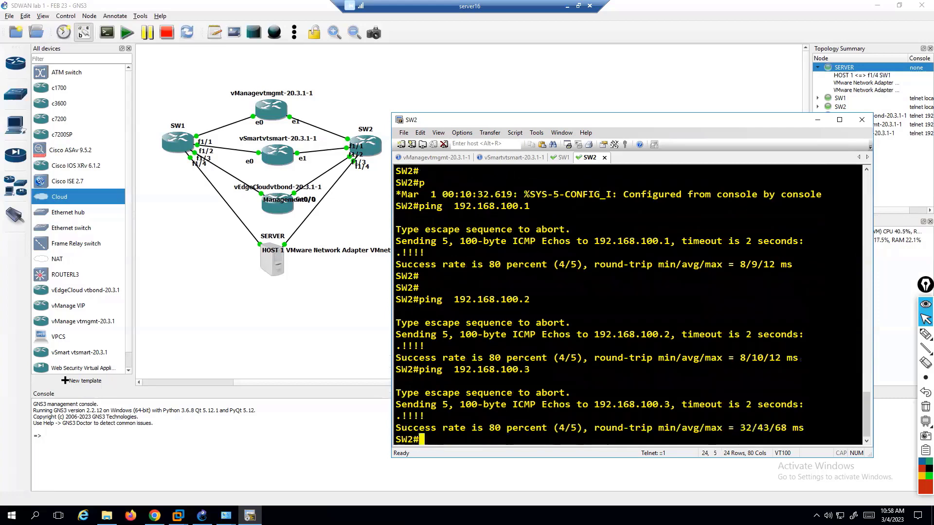
key("Return")
key("Return")
key("Up")
key("BackSpace")
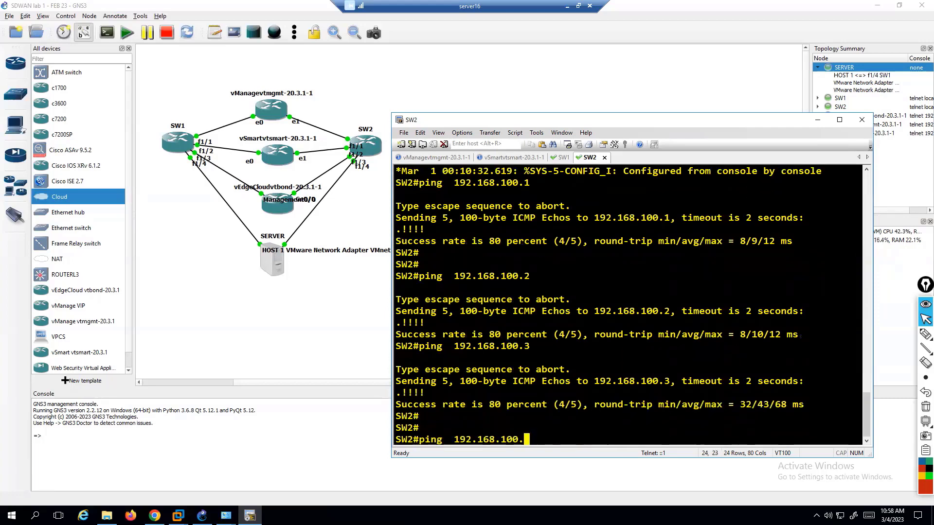
type("5")
key("Return")
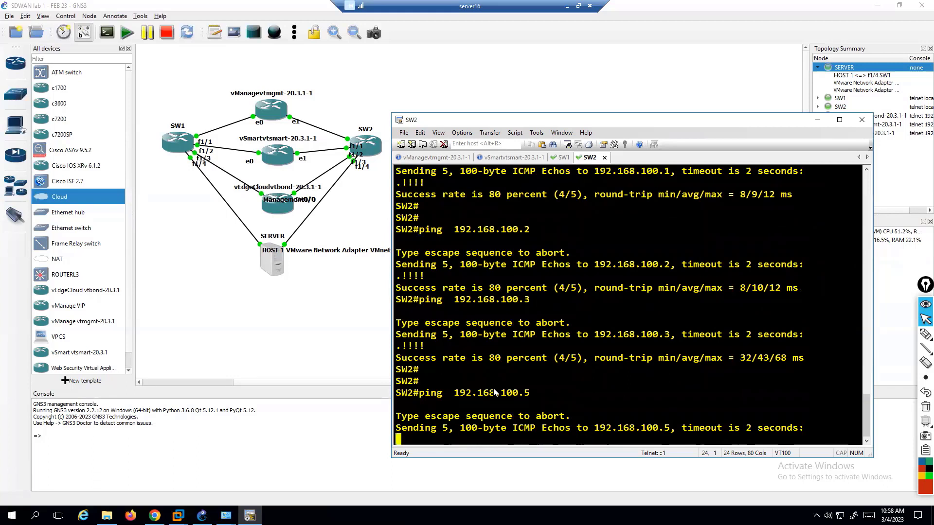
left_click_drag(443, 370, 489, 405)
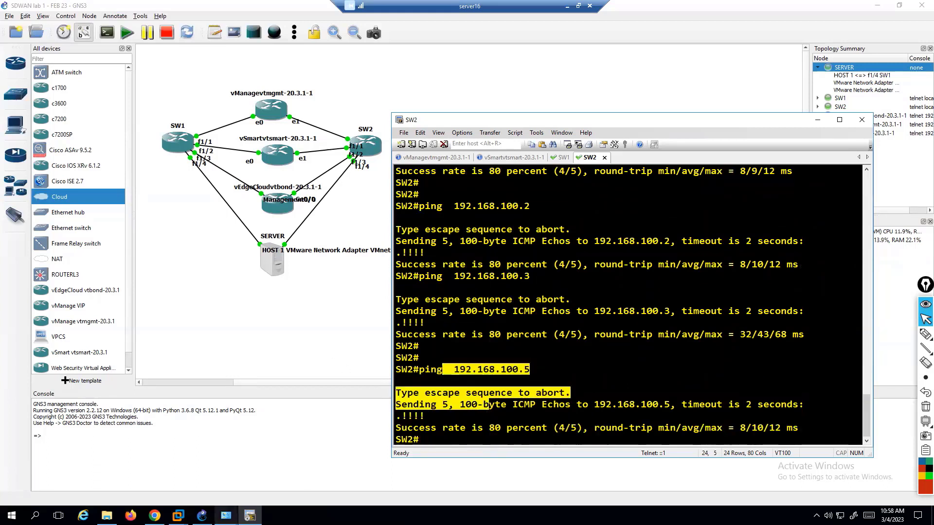
left_click(179, 515)
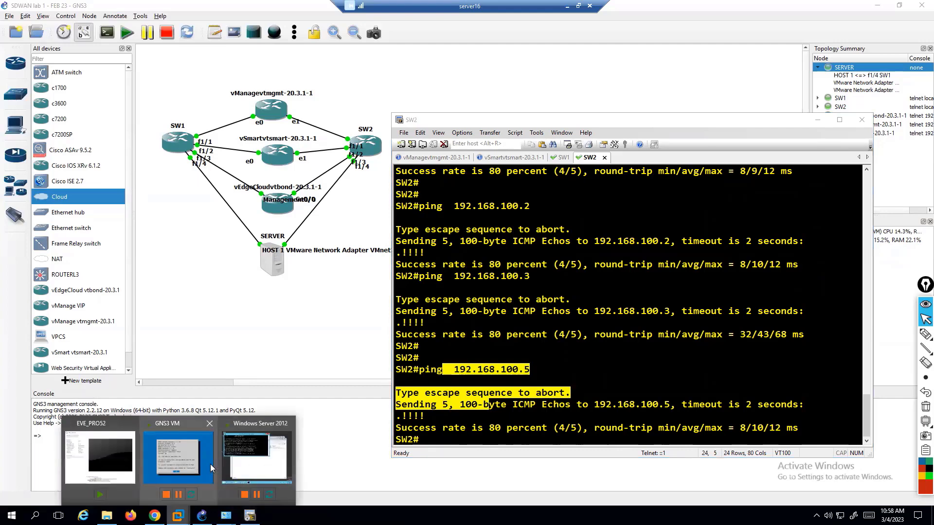
Show the Windows Server 2012 VM's Network Connections (Ethernet0–2) and shift its window right beside the topology.
left_click(257, 457)
left_click(741, 265)
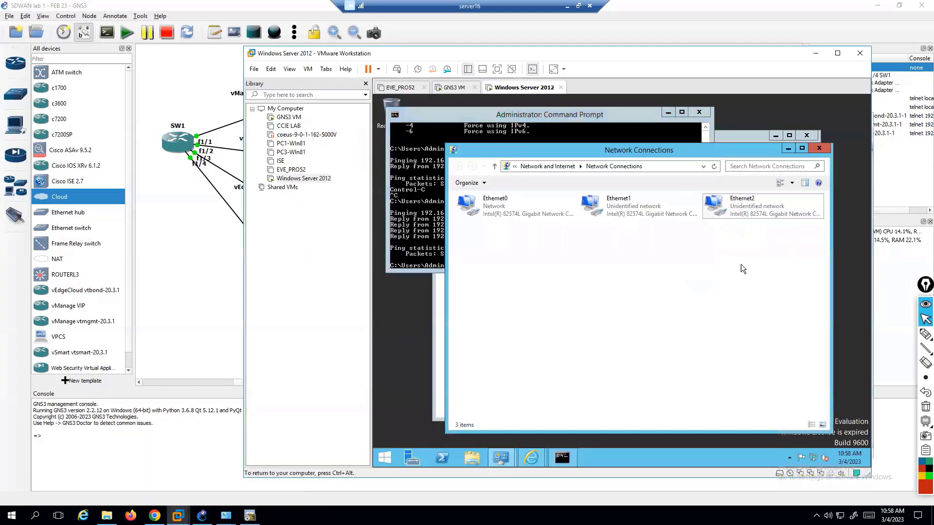
left_click(724, 207)
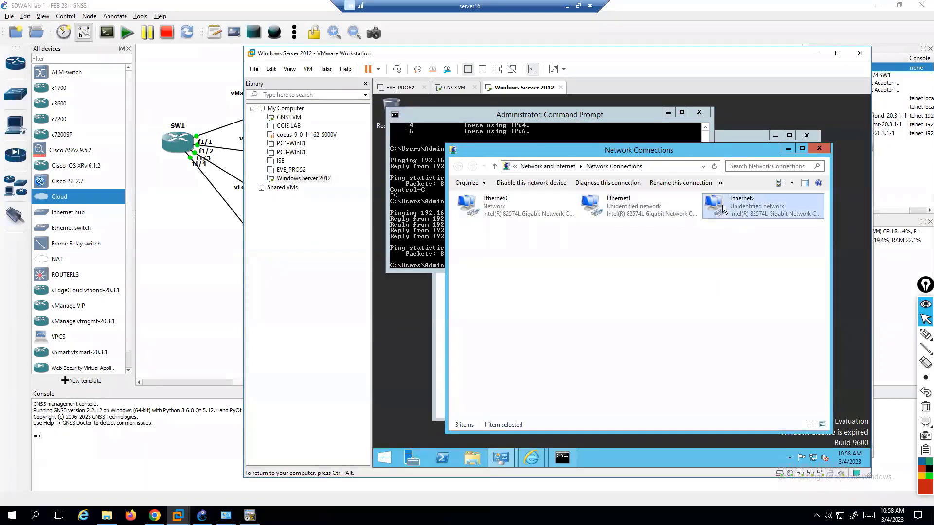
left_click(642, 252)
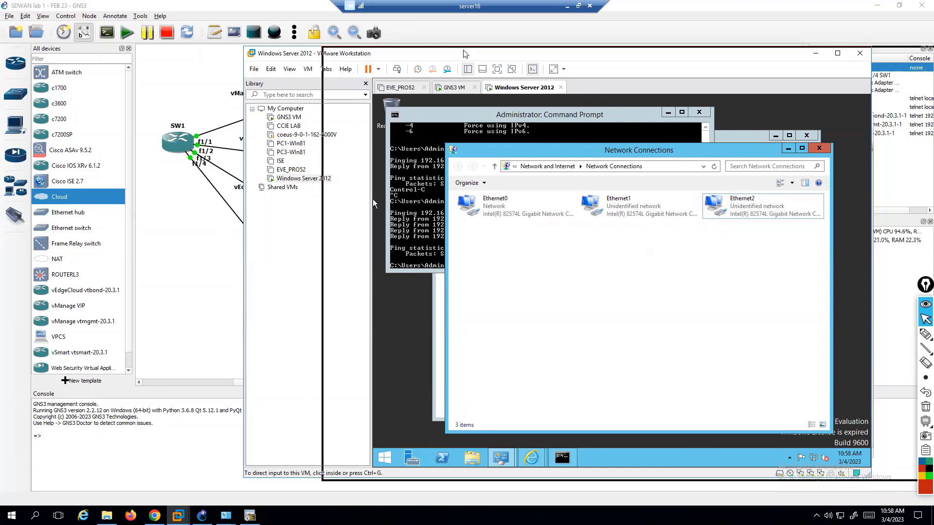
left_click_drag(364, 57, 473, 53)
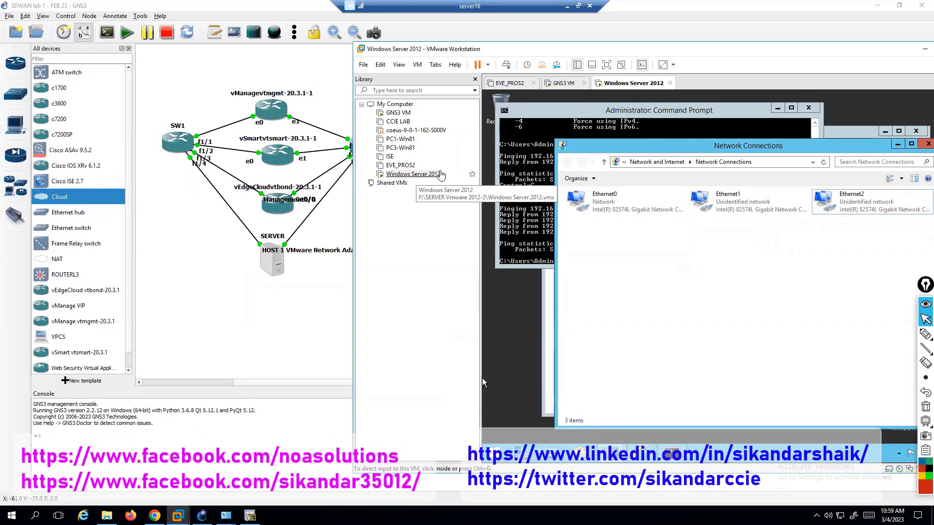
Release input from the VM with Ctrl+Alt and bring the GNS3 topology window forward.
left_click(622, 246)
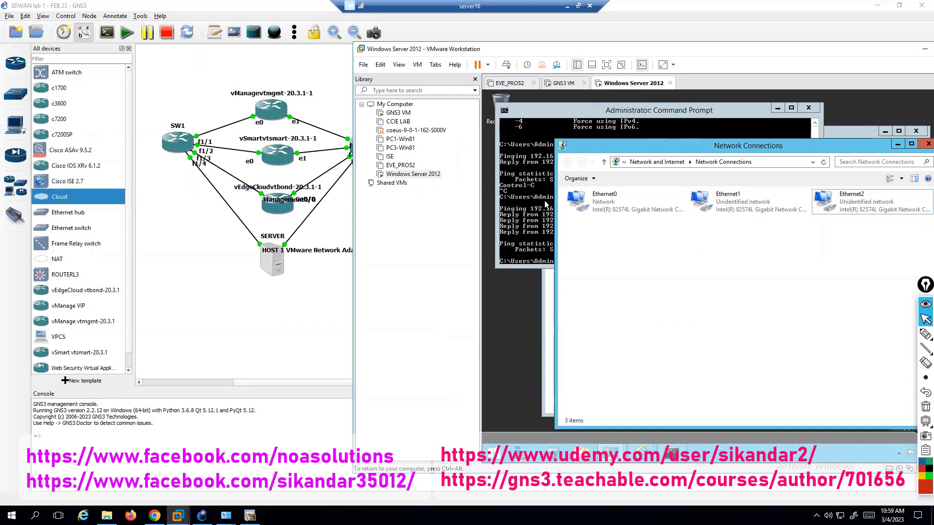
key("ctrl+alt")
left_click(266, 301)
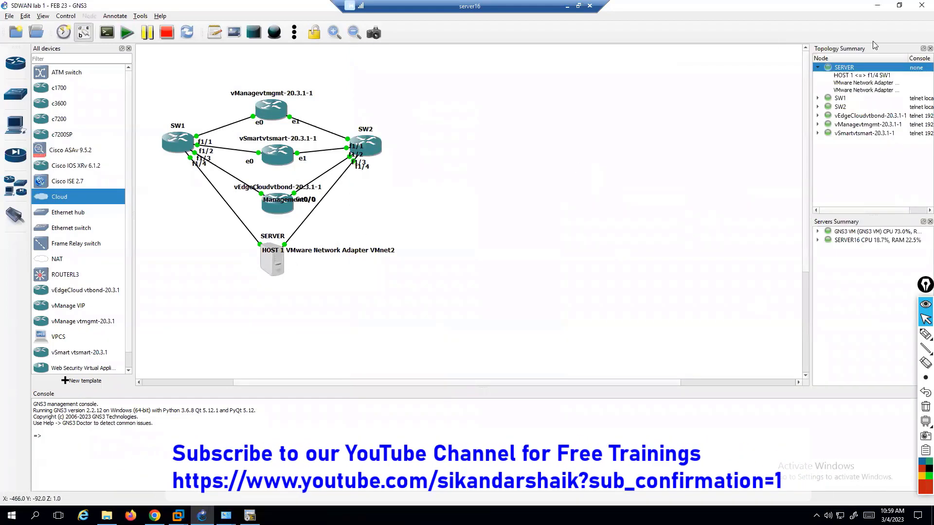